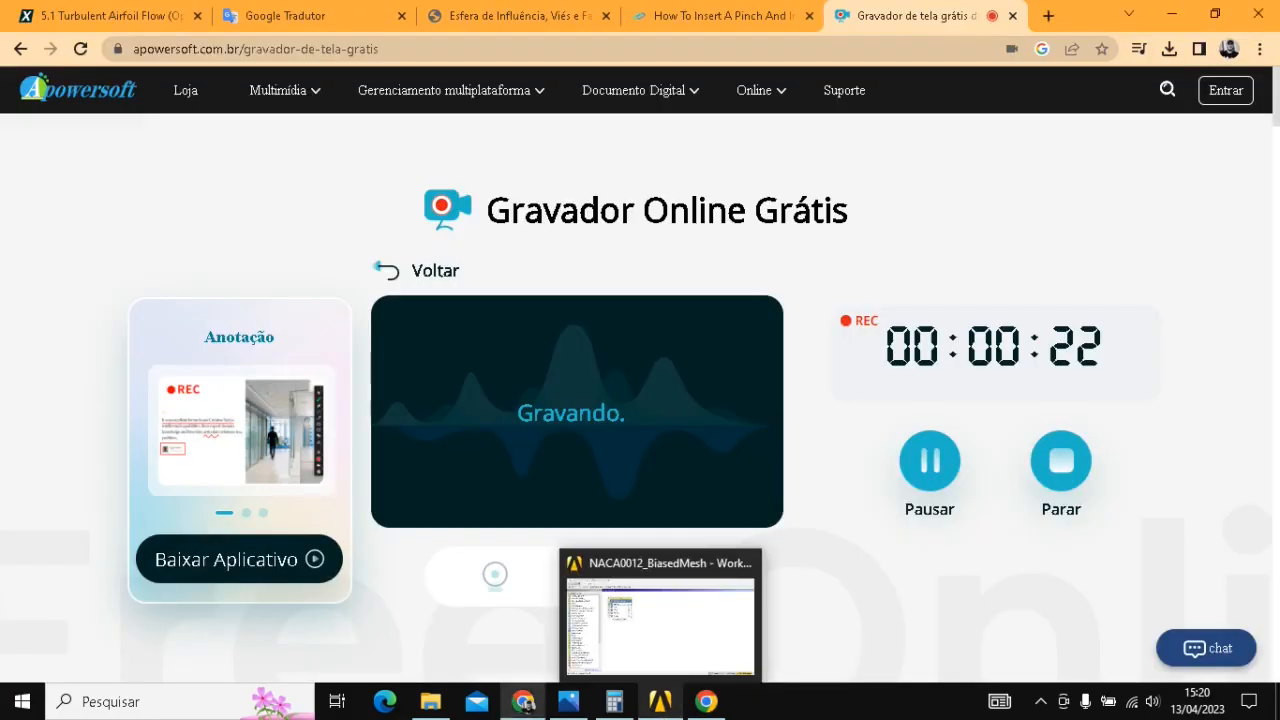
- Switch to ANSYS Workbench, open the mesh of the EXEMPLO NACA 0012 Fluid Flow (Fluent) system and show the whole model in front view
click(660, 698)
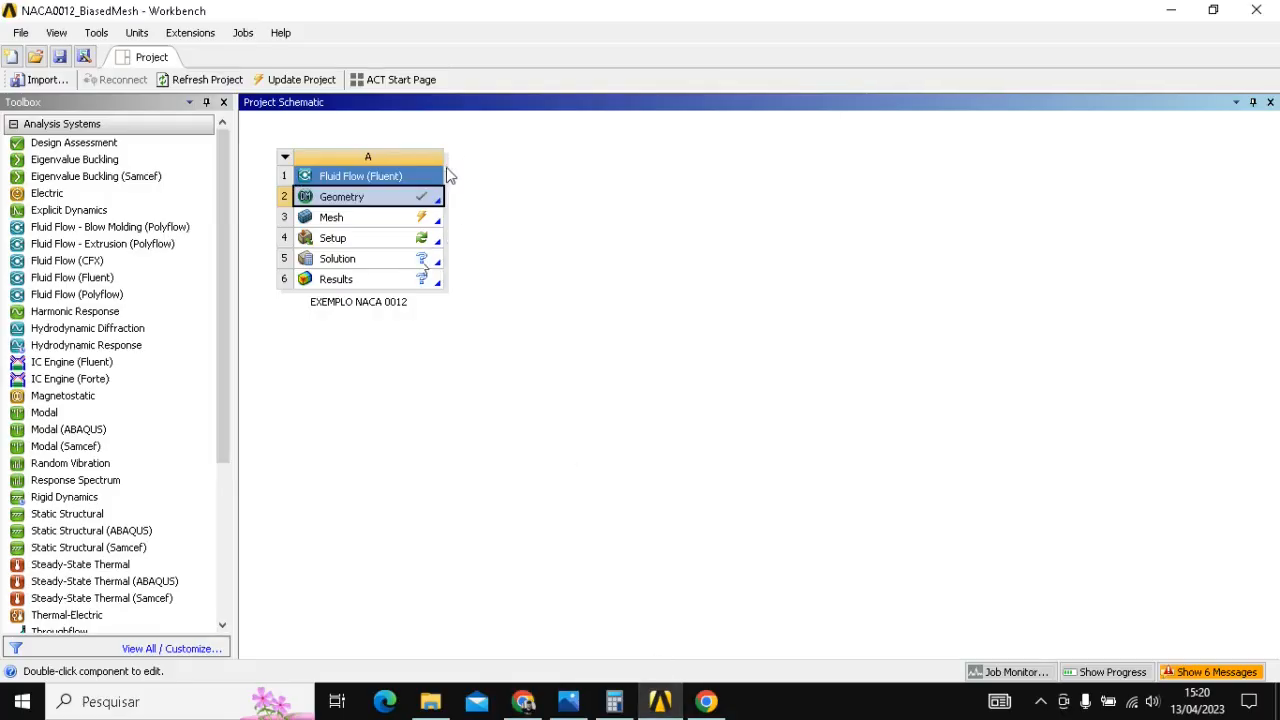
double_click(357, 218)
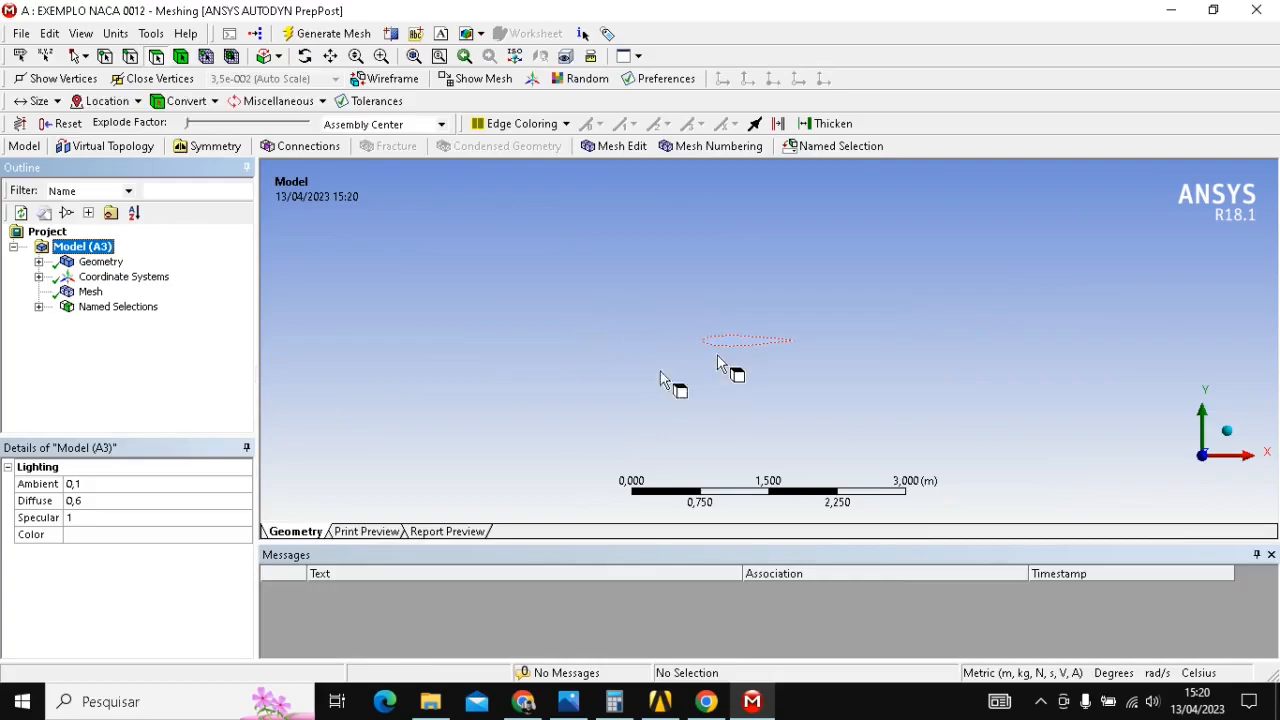
right_click(546, 318)
right_click(487, 335)
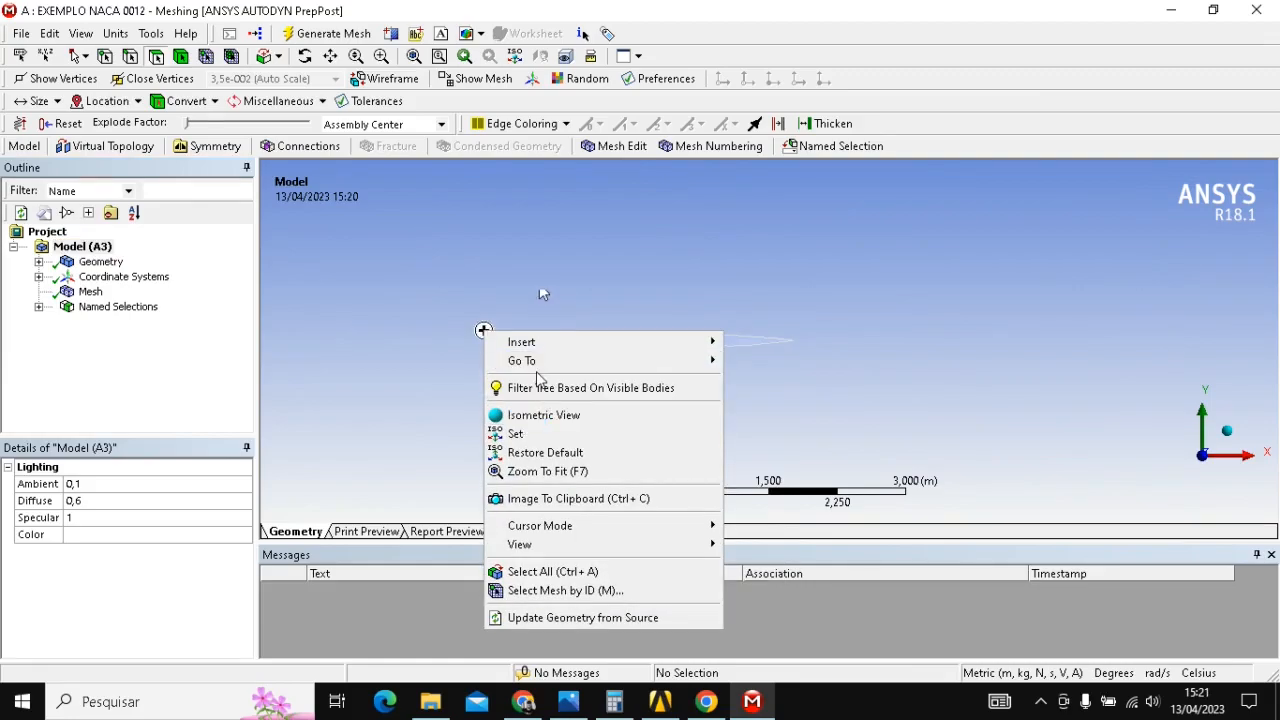
mouse_move(571, 544)
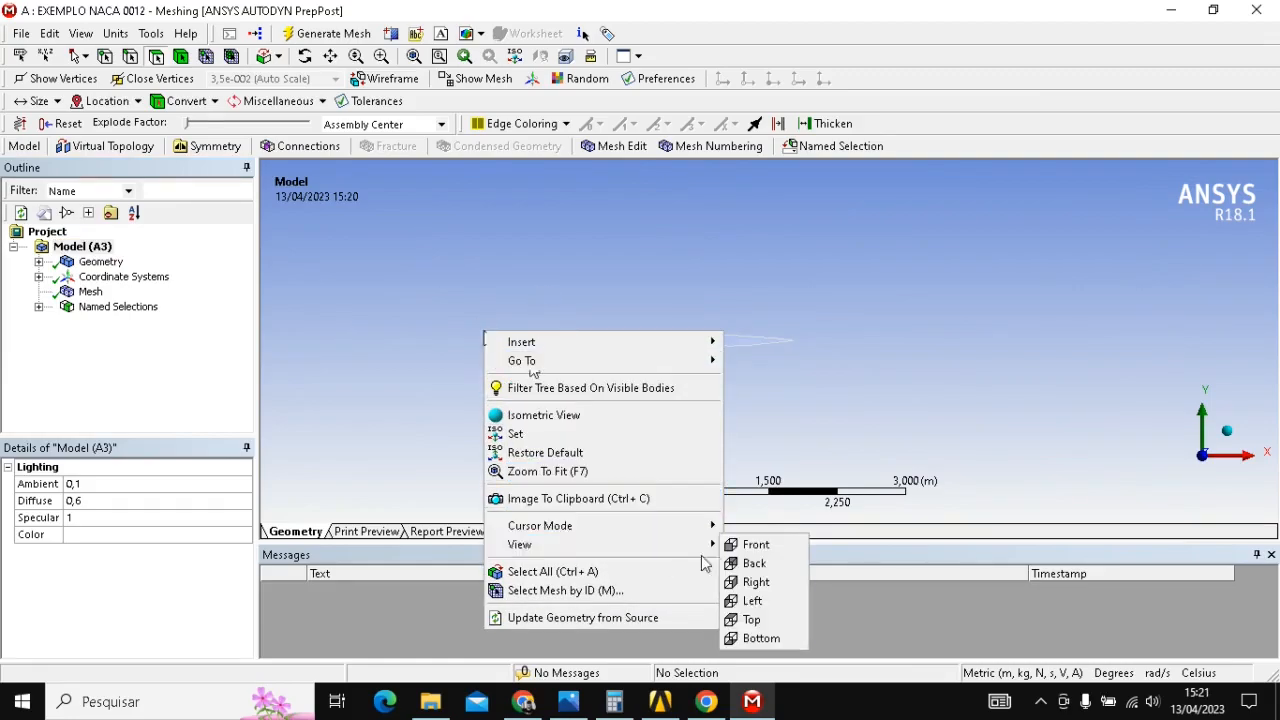
click(755, 544)
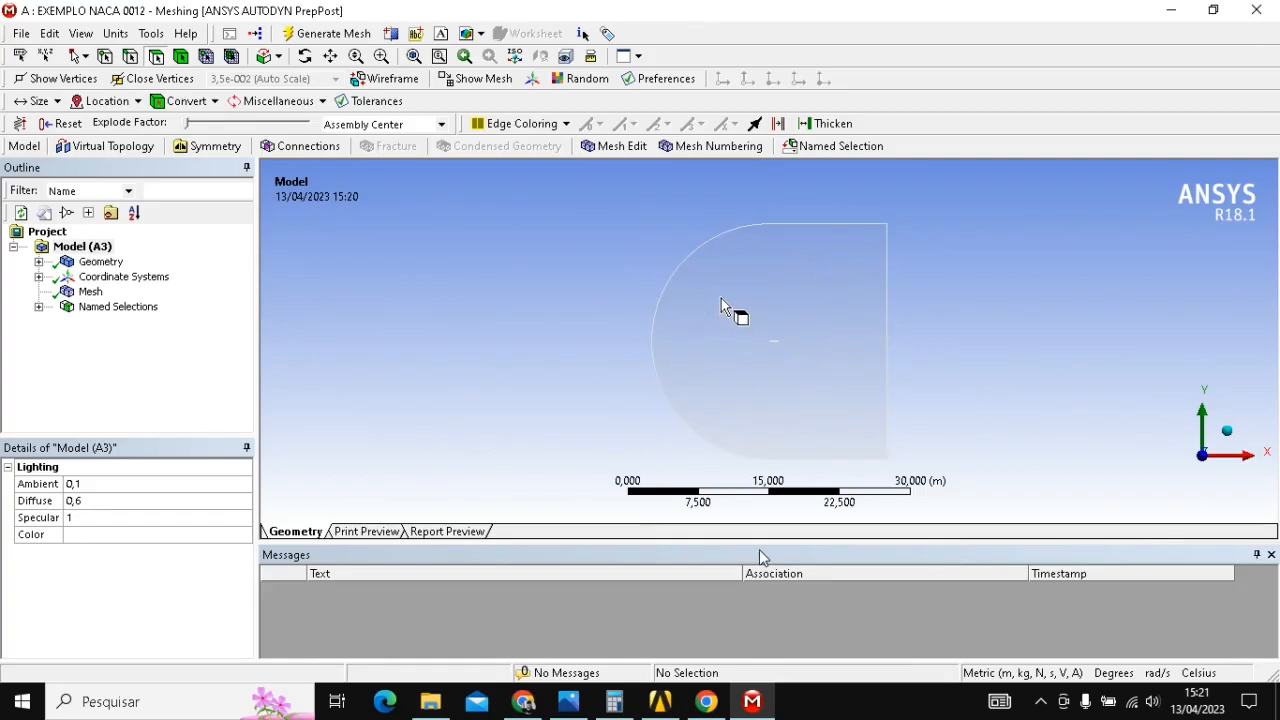
- Generate the default mesh for the airfoil flow domain
right_click(91, 298)
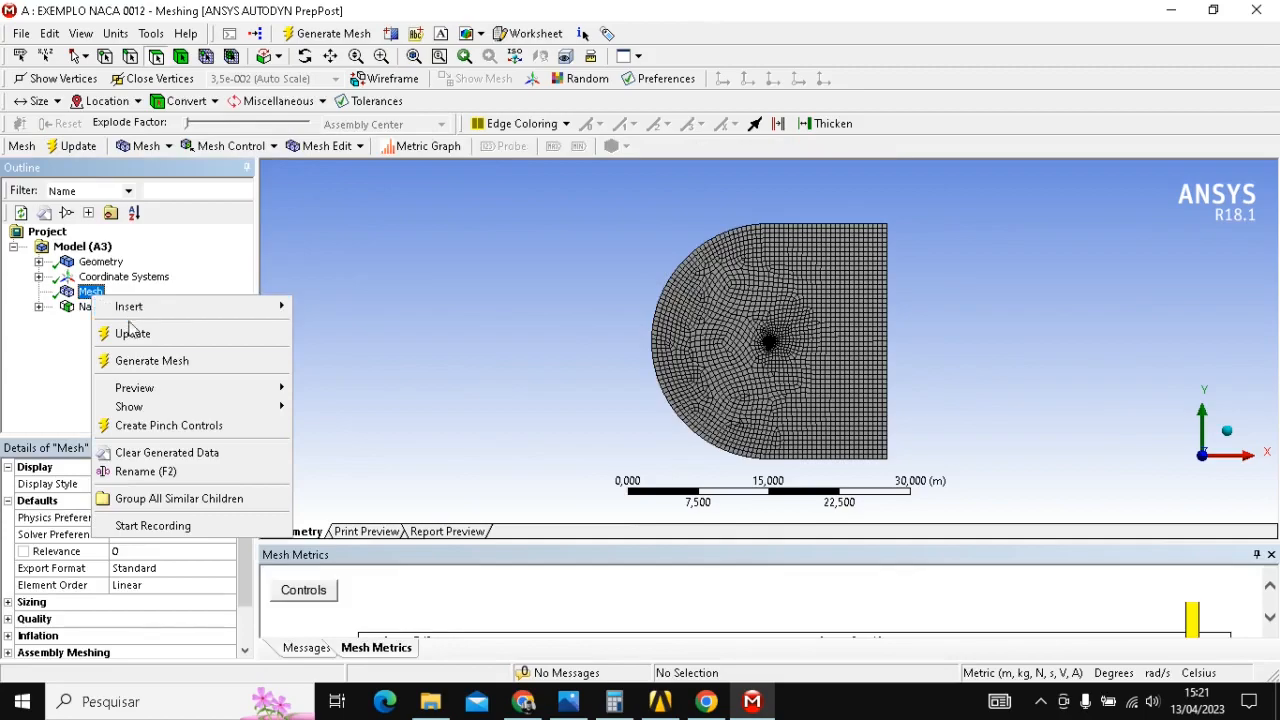
click(73, 291)
right_click(74, 290)
click(117, 356)
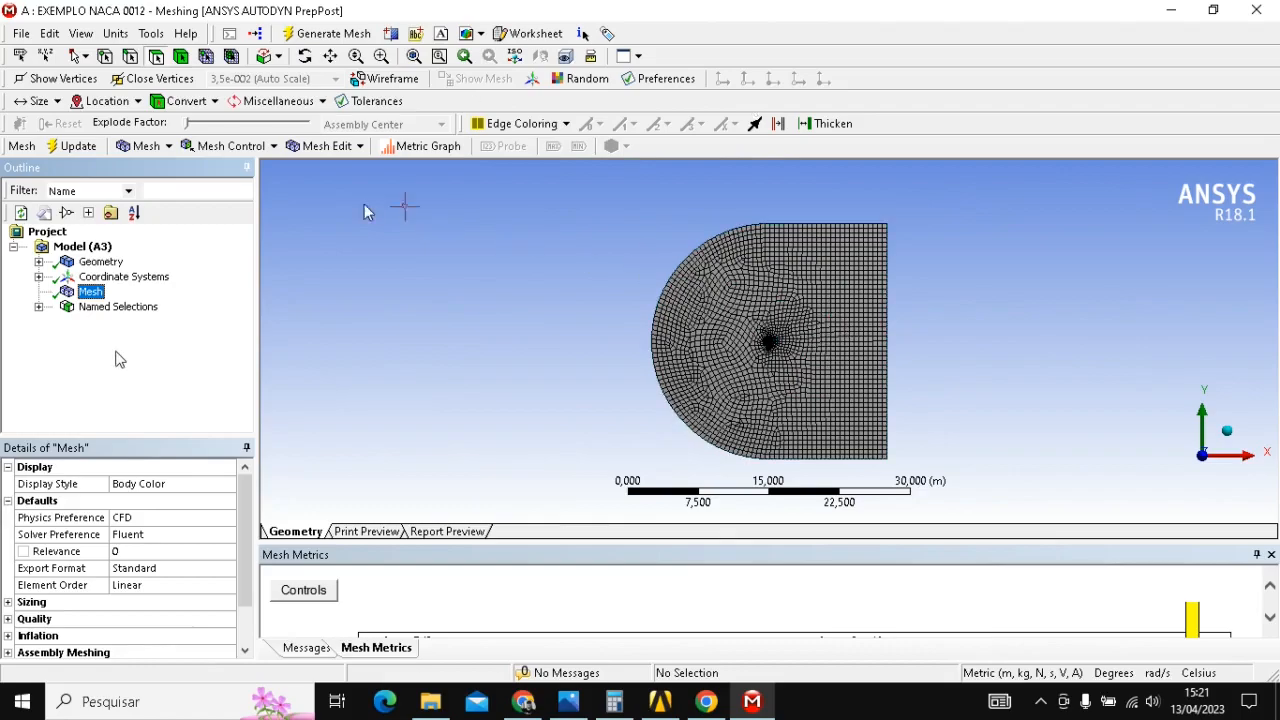
- Examine the mesh elements around the airfoil's leading edge up close
click(381, 58)
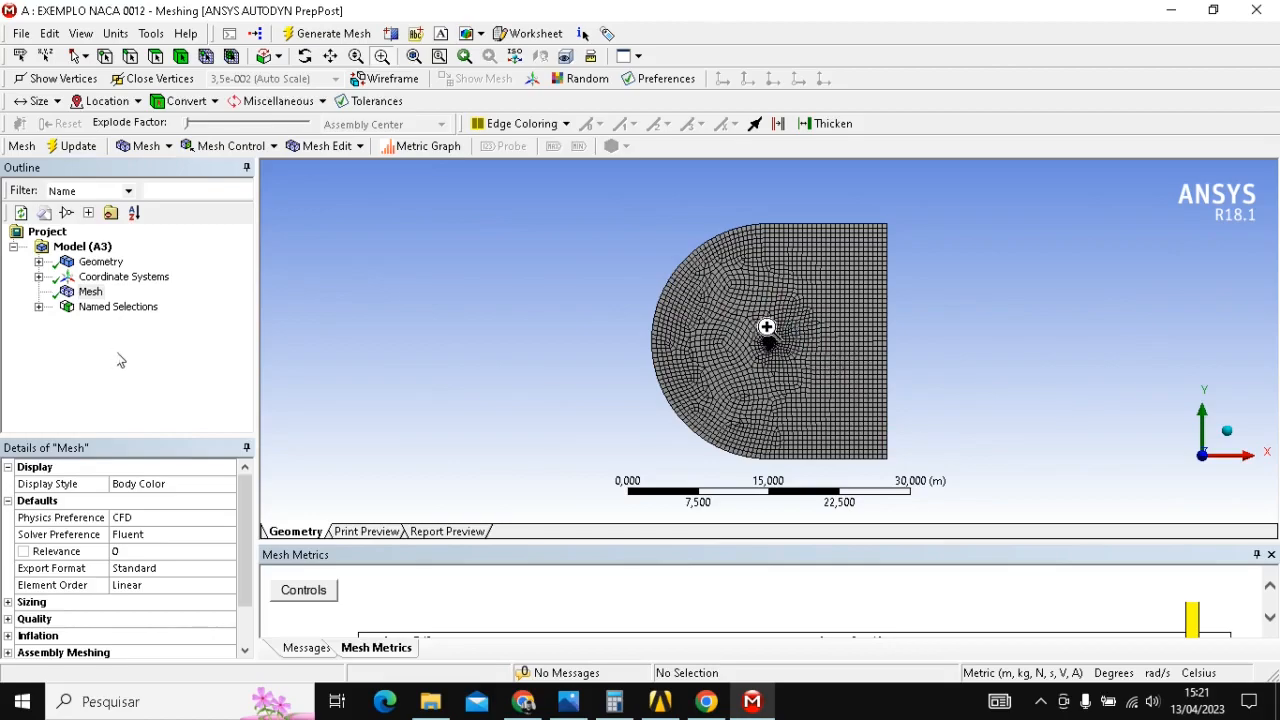
drag(724, 313, 821, 382)
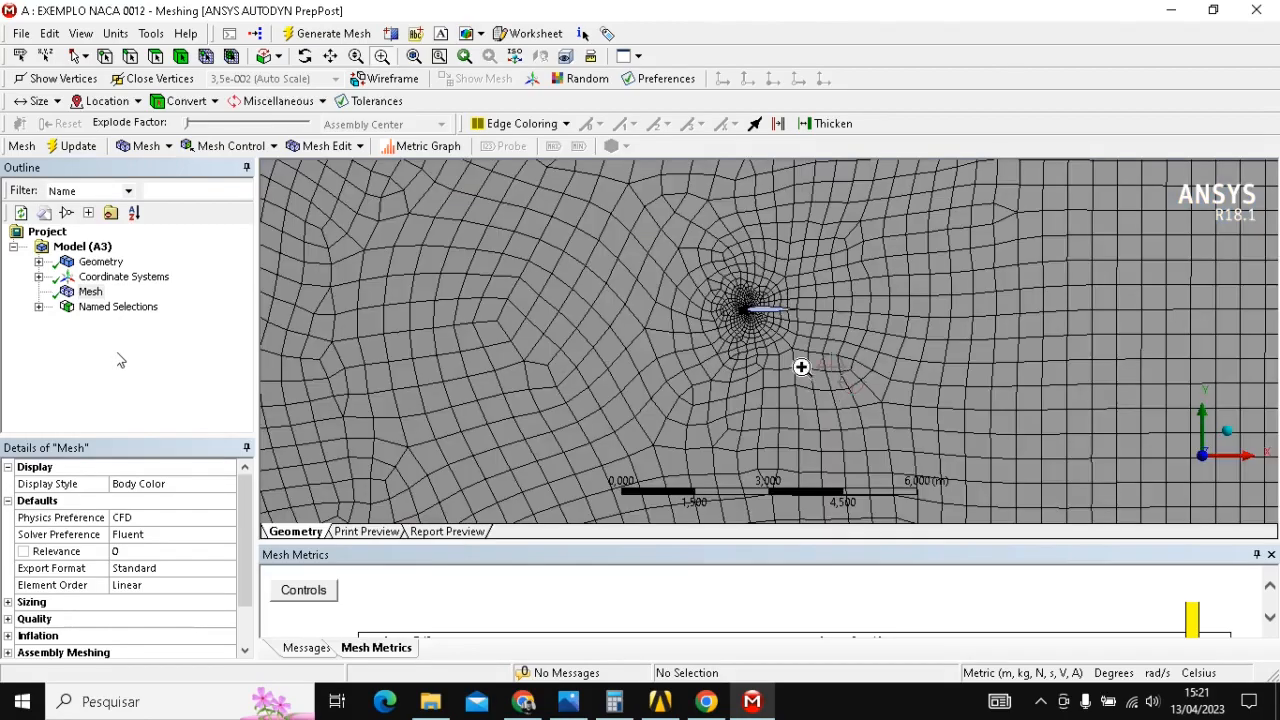
scroll(855, 392, up, 5)
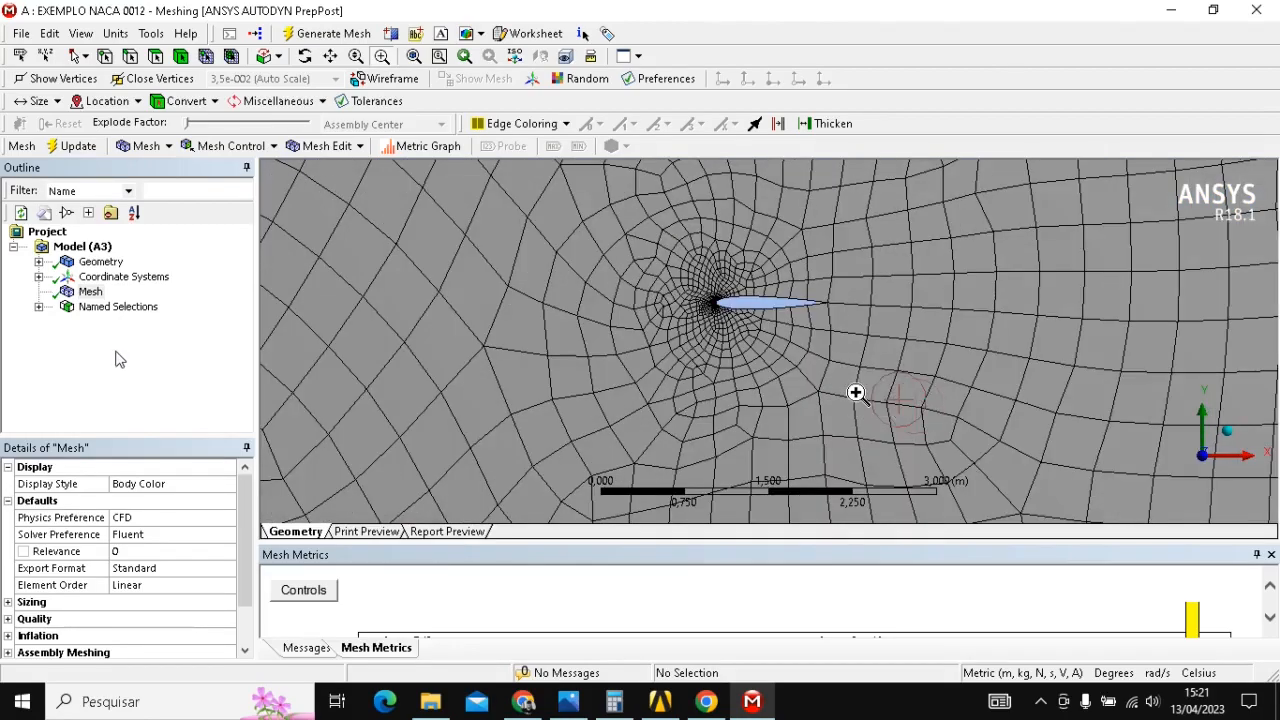
scroll(915, 405, up, 3)
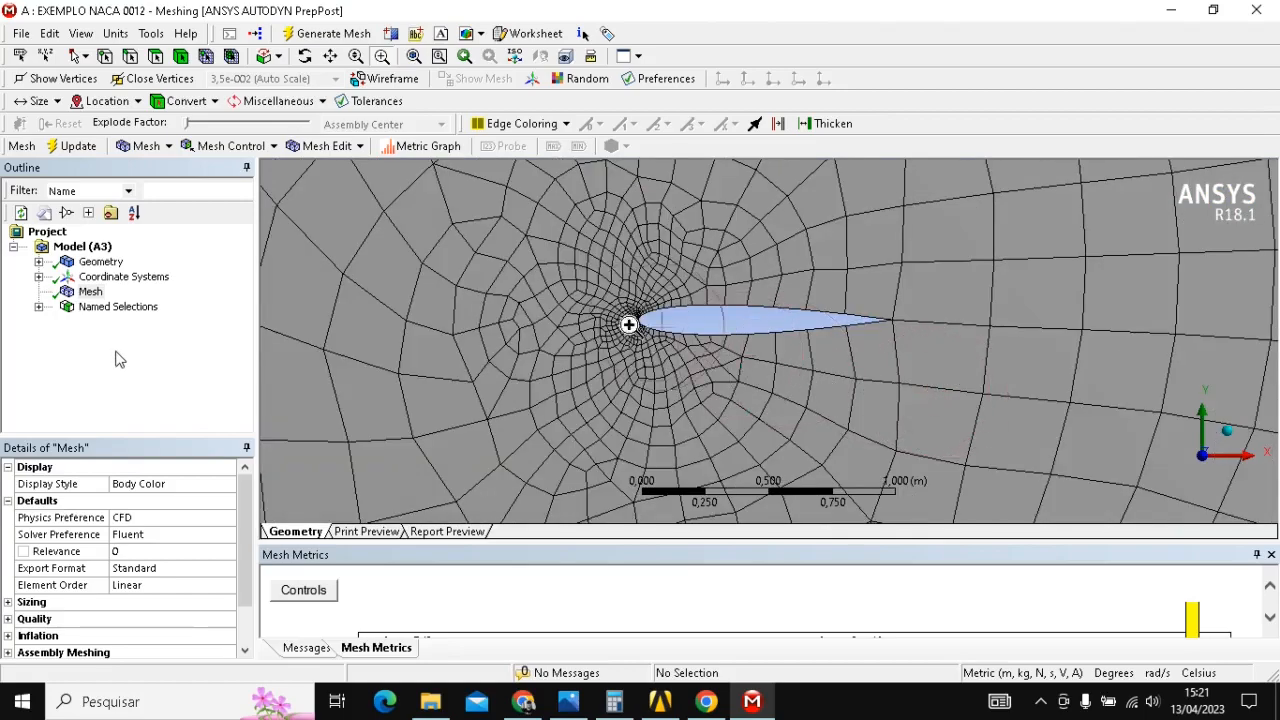
scroll(971, 434, up, 2)
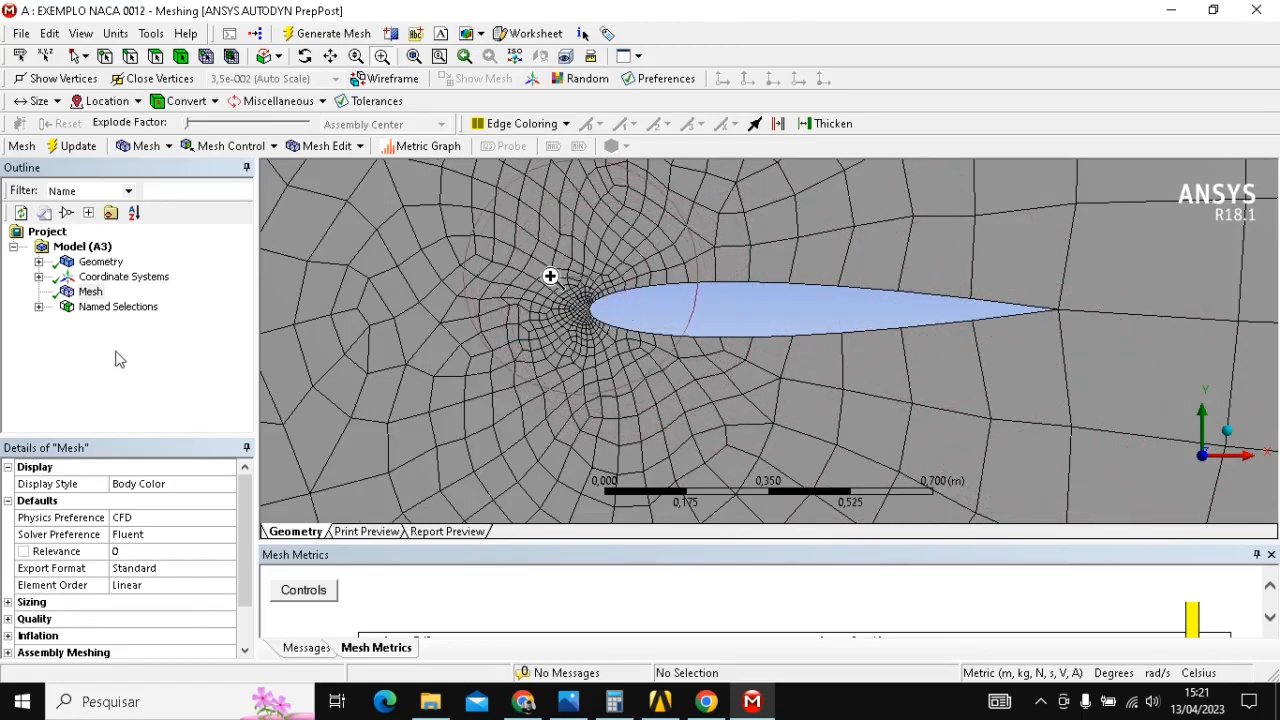
scroll(525, 316, up, 3)
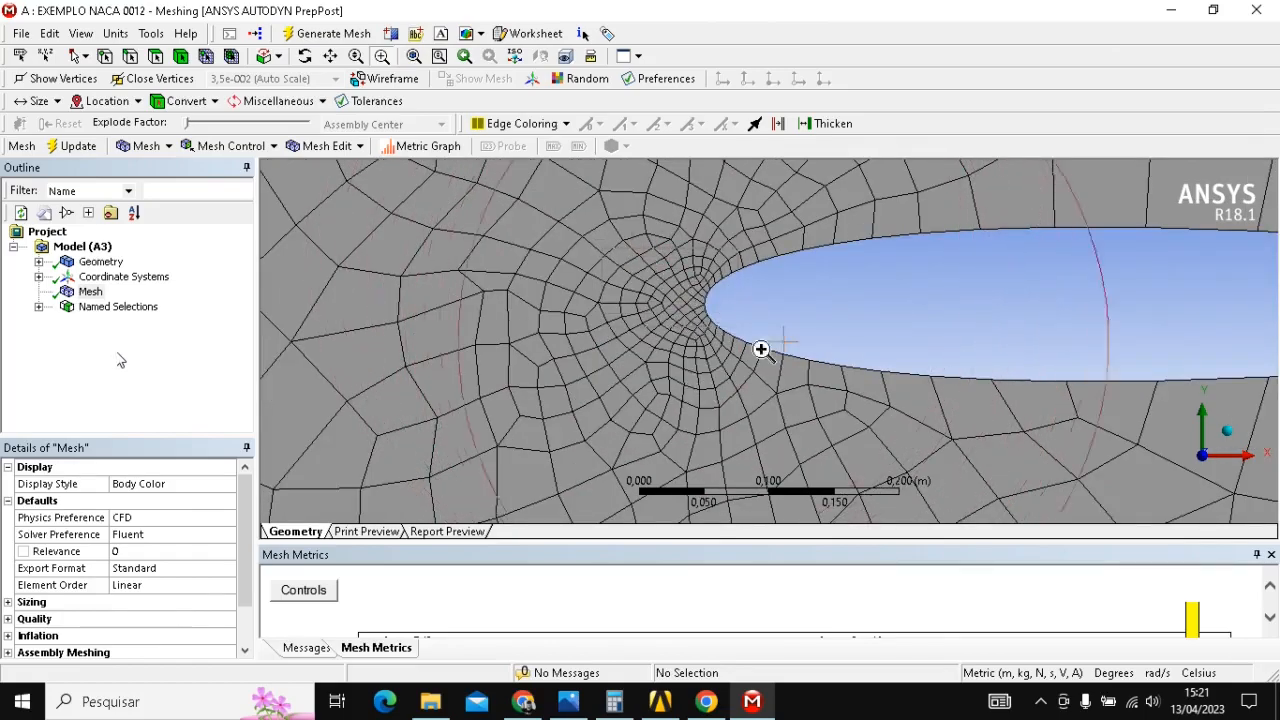
scroll(796, 373, up, 3)
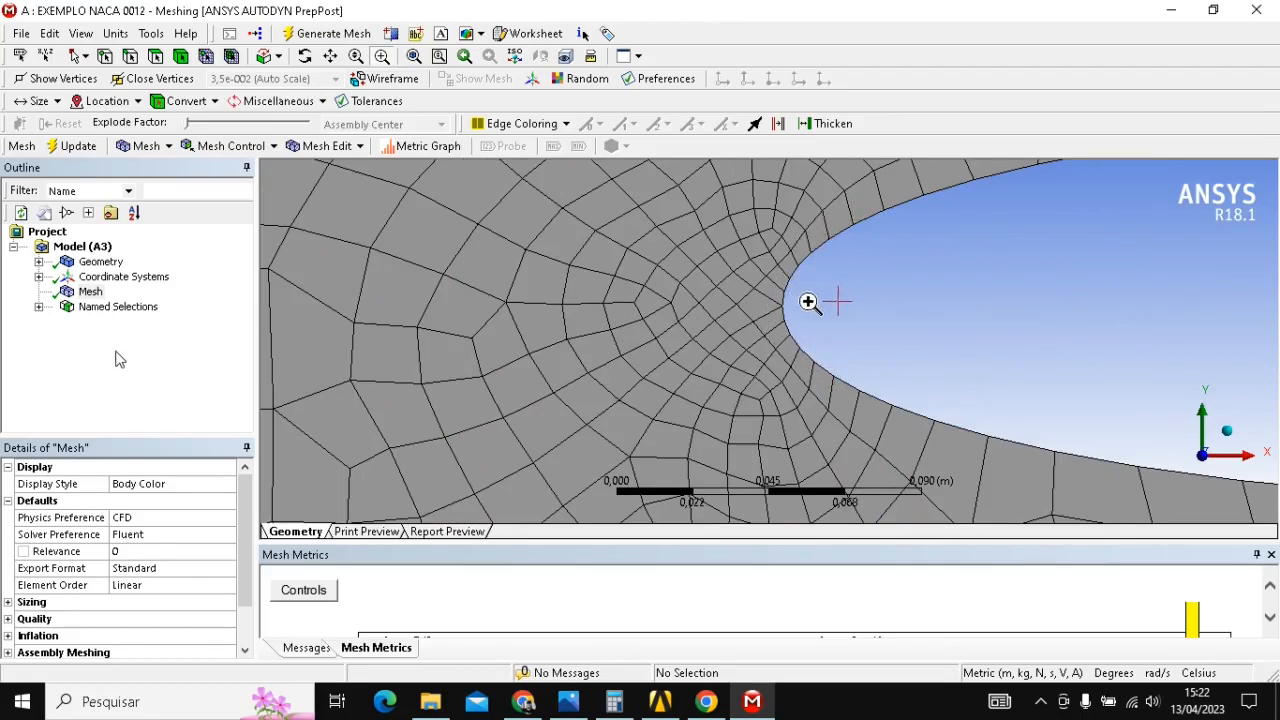
scroll(781, 284, down, 3)
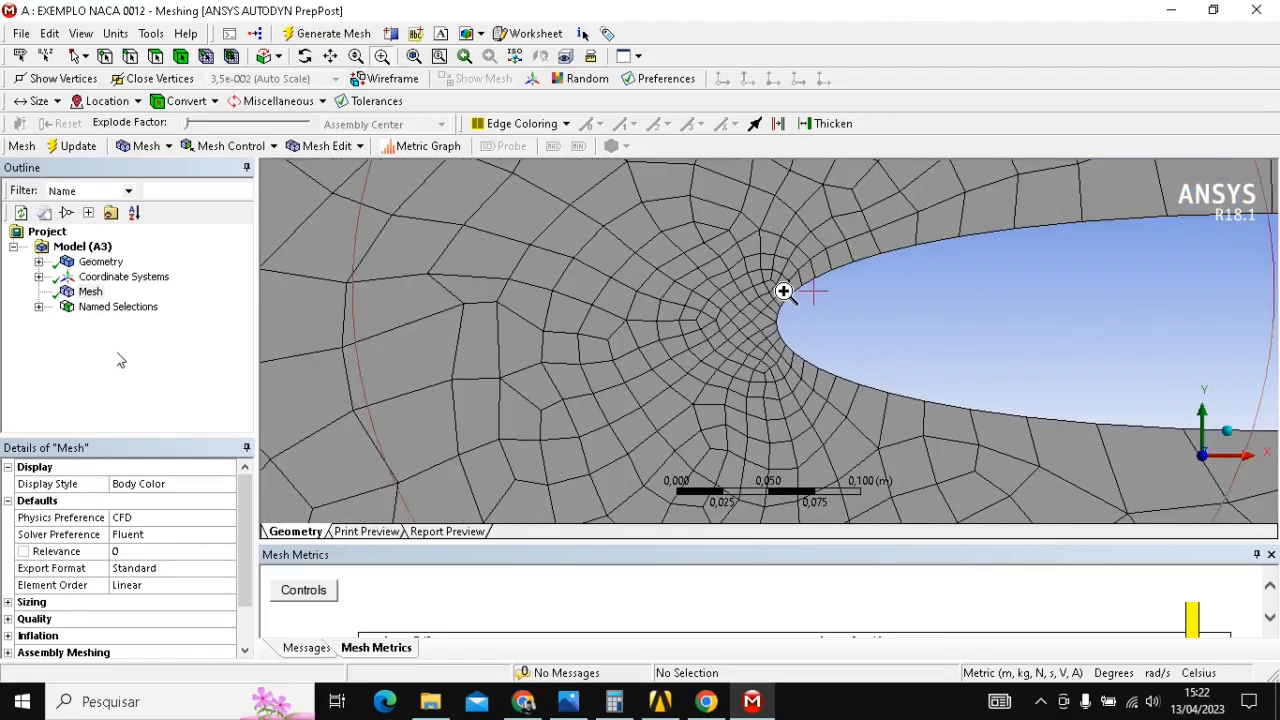
scroll(1034, 274, down, 4)
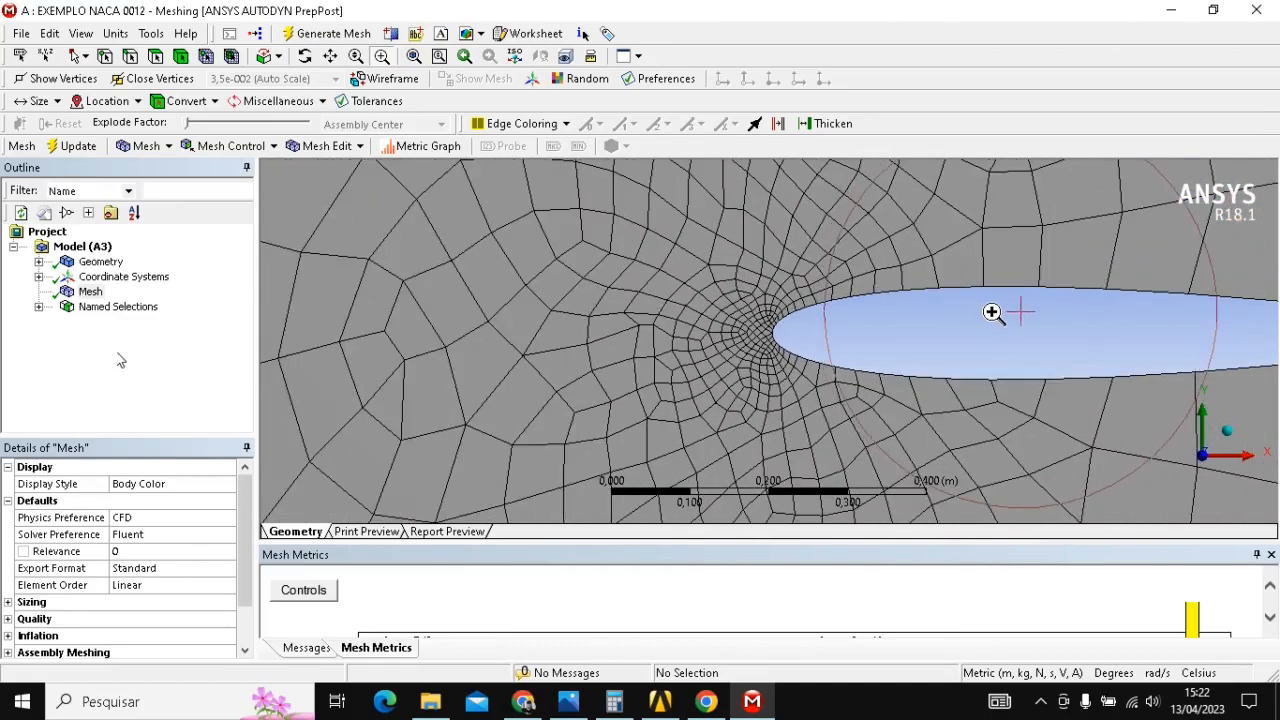
- Examine the mesh along the airfoil's upper and lower surfaces, its trailing edge and the near wake
scroll(991, 312, down, 1)
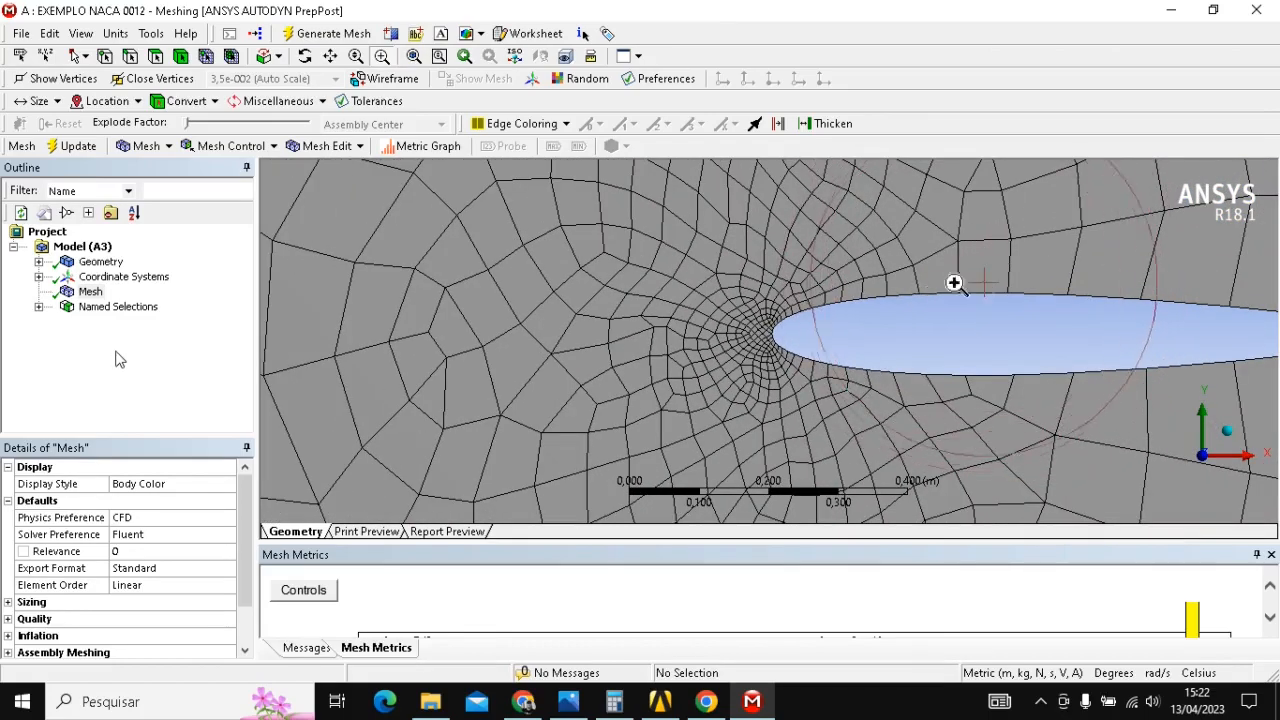
scroll(997, 293, down, 2)
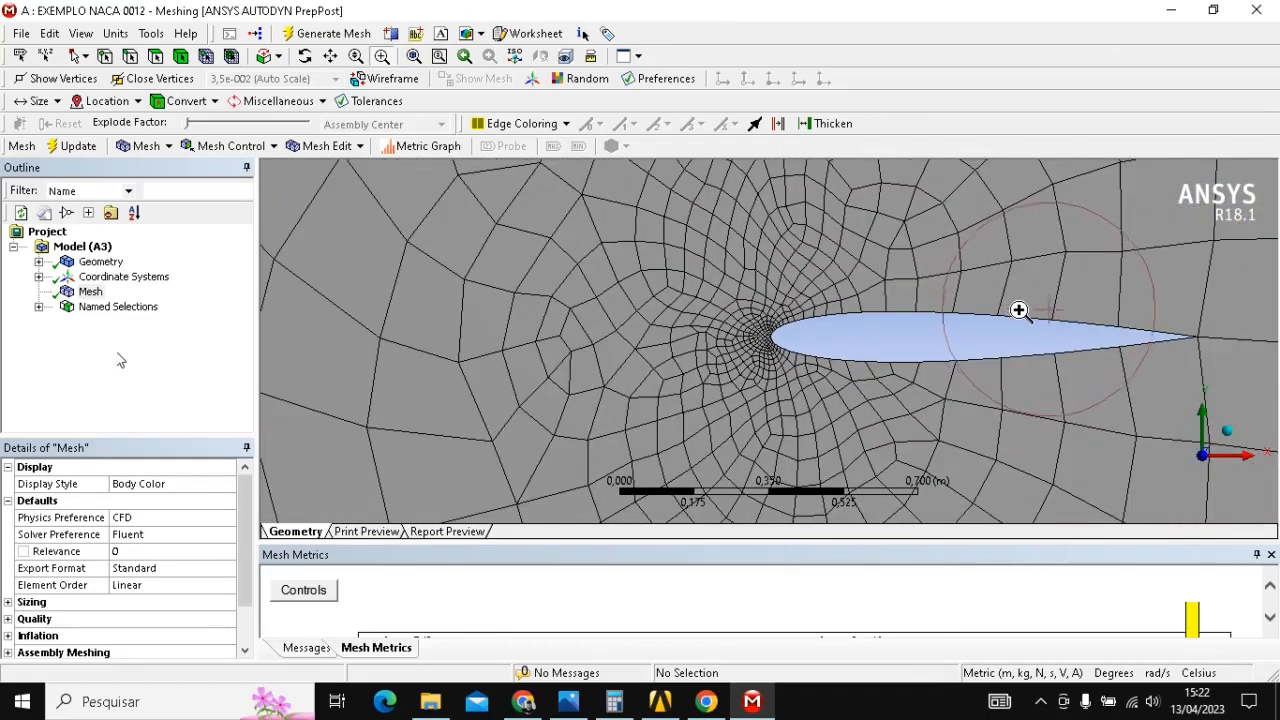
scroll(1194, 351, up, 1)
scroll(1165, 354, down, 1)
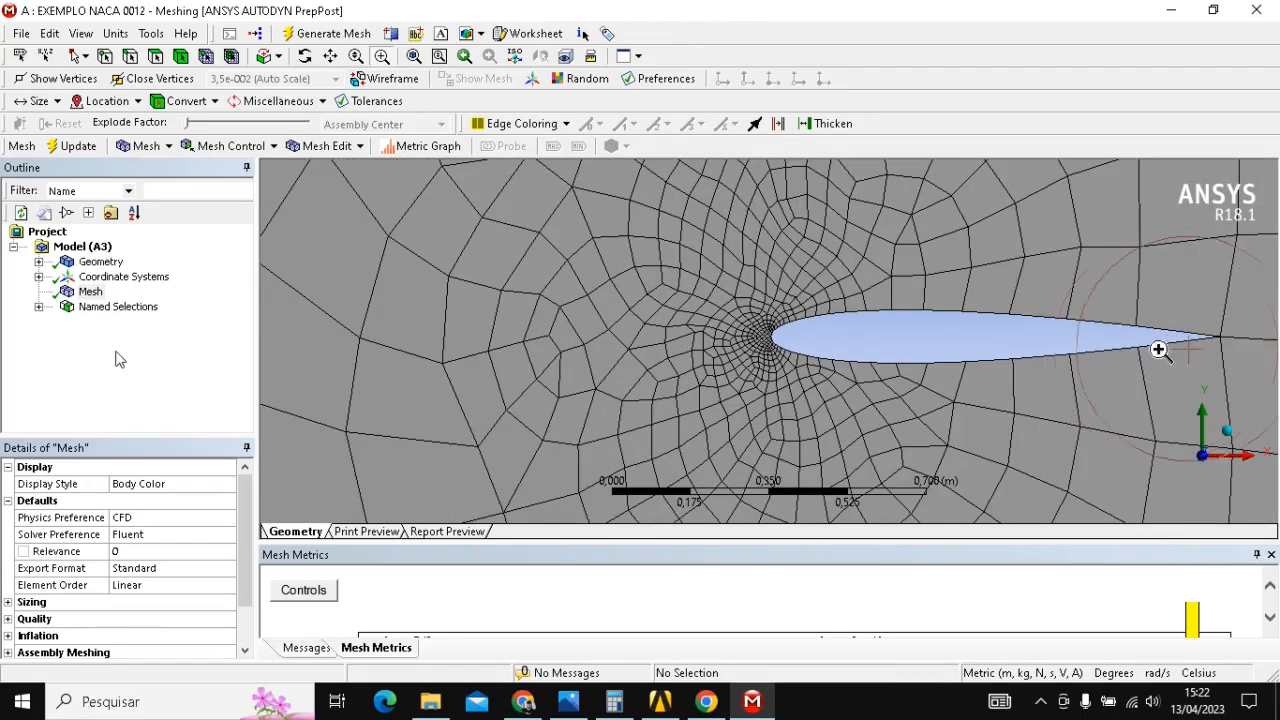
ctrl+middle_drag(1088, 349, 769, 306)
scroll(896, 290, up, 3)
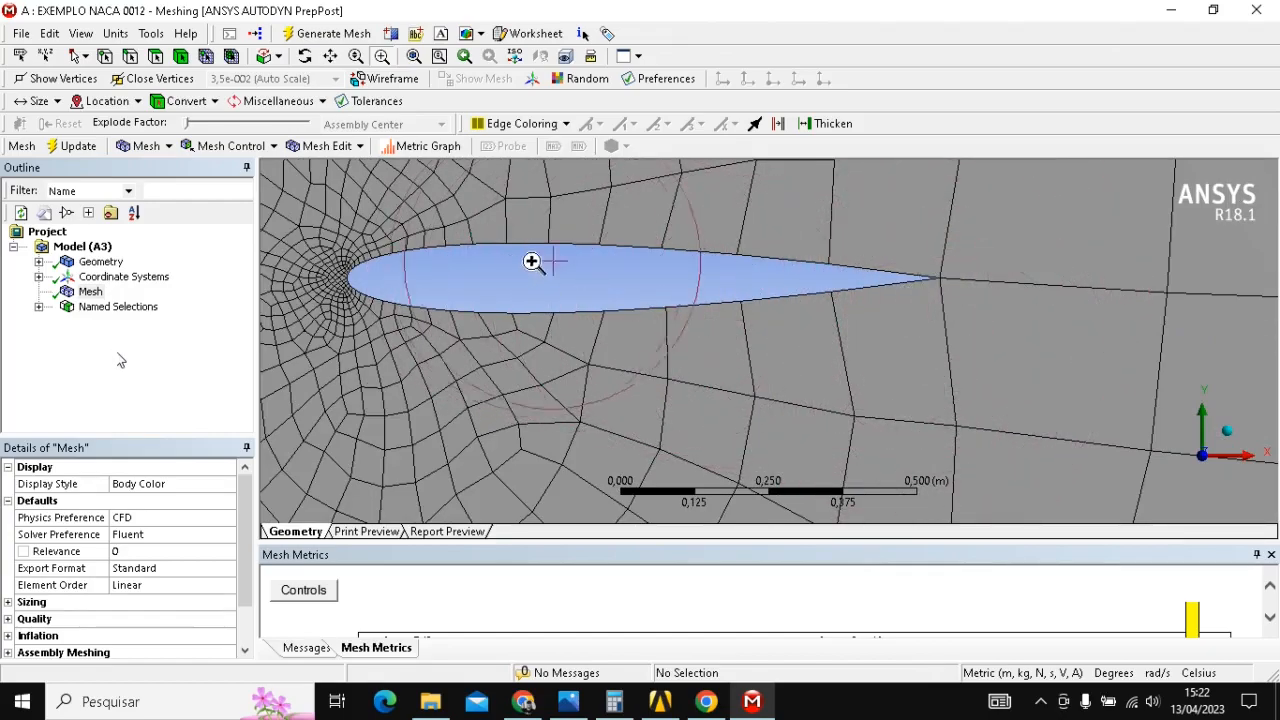
scroll(586, 272, down, 2)
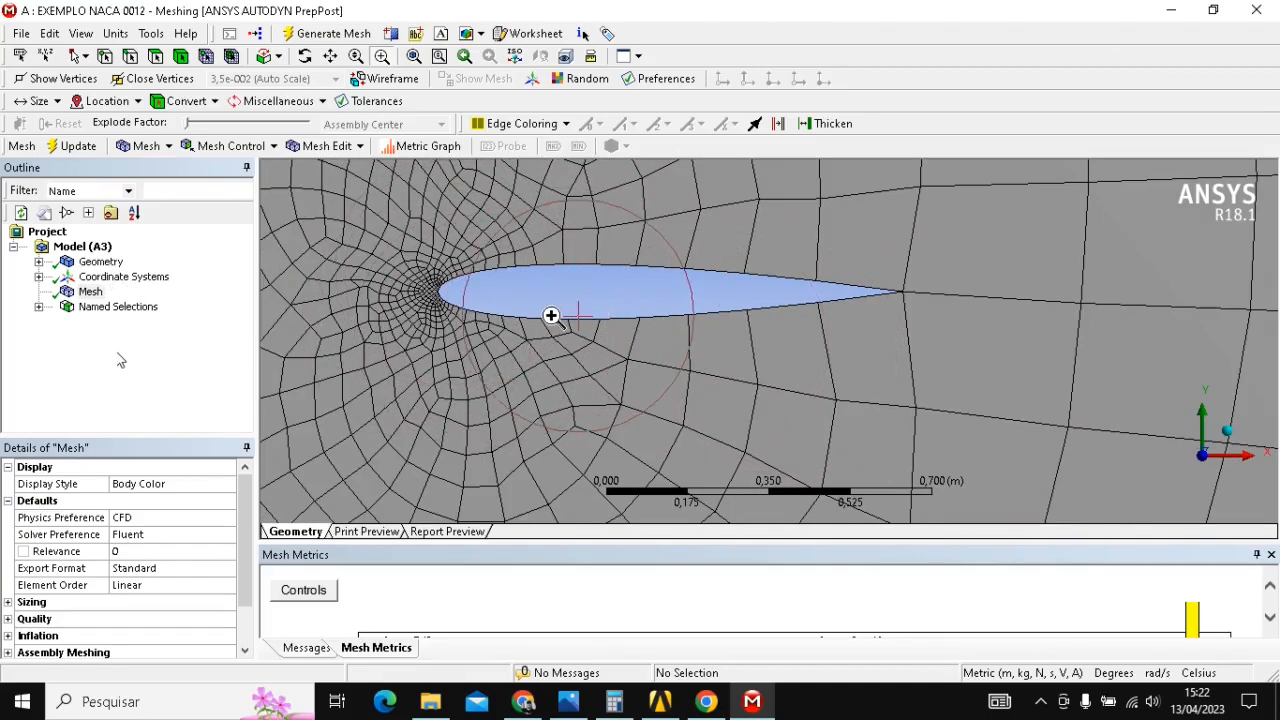
scroll(662, 347, down, 3)
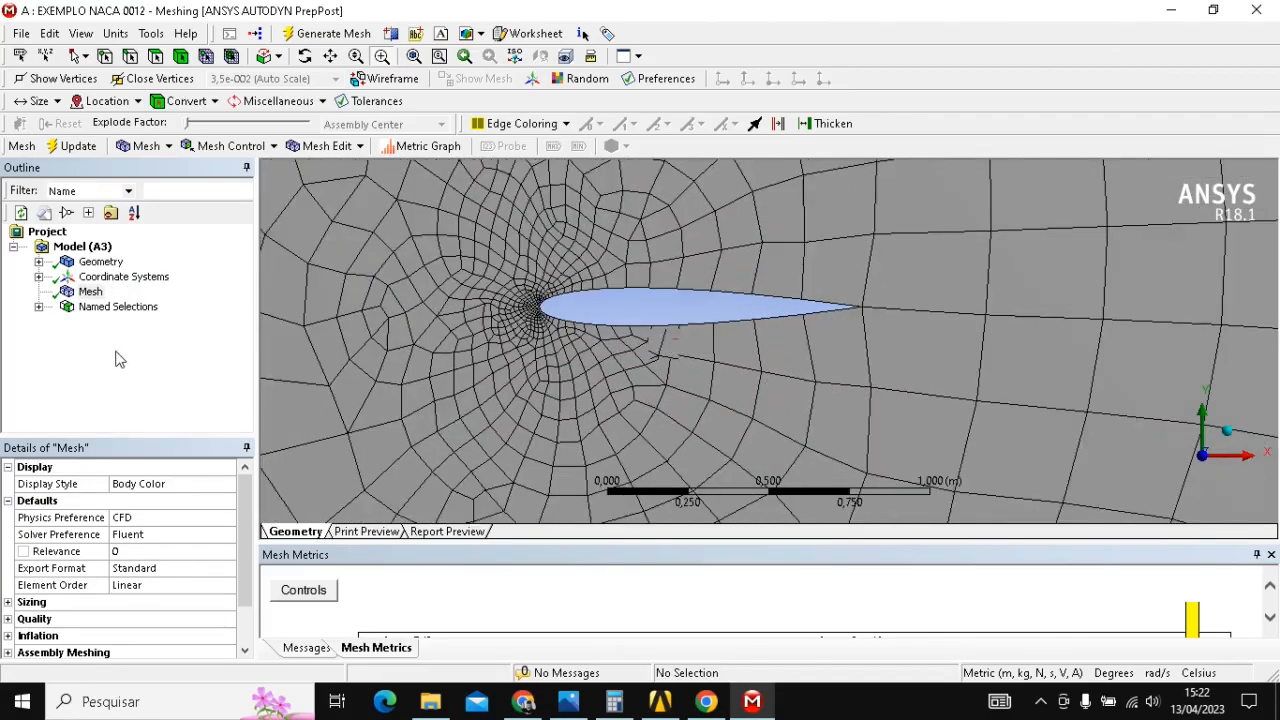
scroll(650, 333, down, 2)
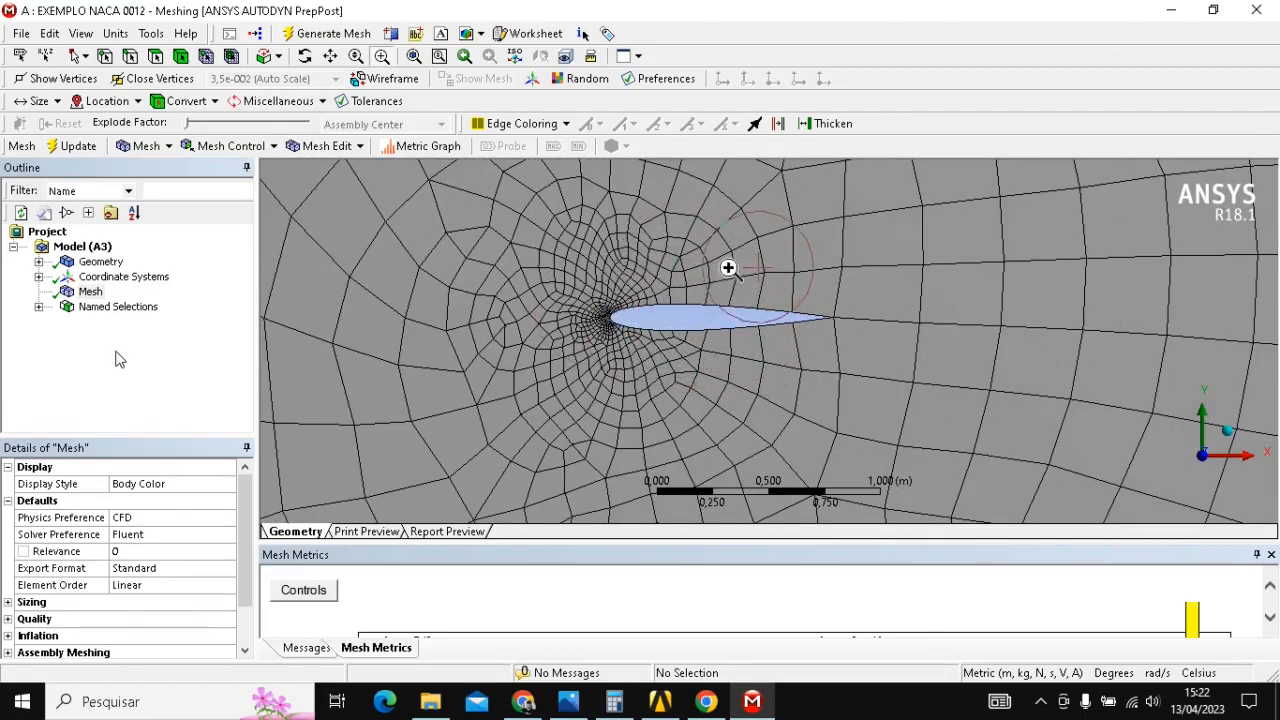
scroll(600, 310, down, 2)
scroll(806, 329, down, 4)
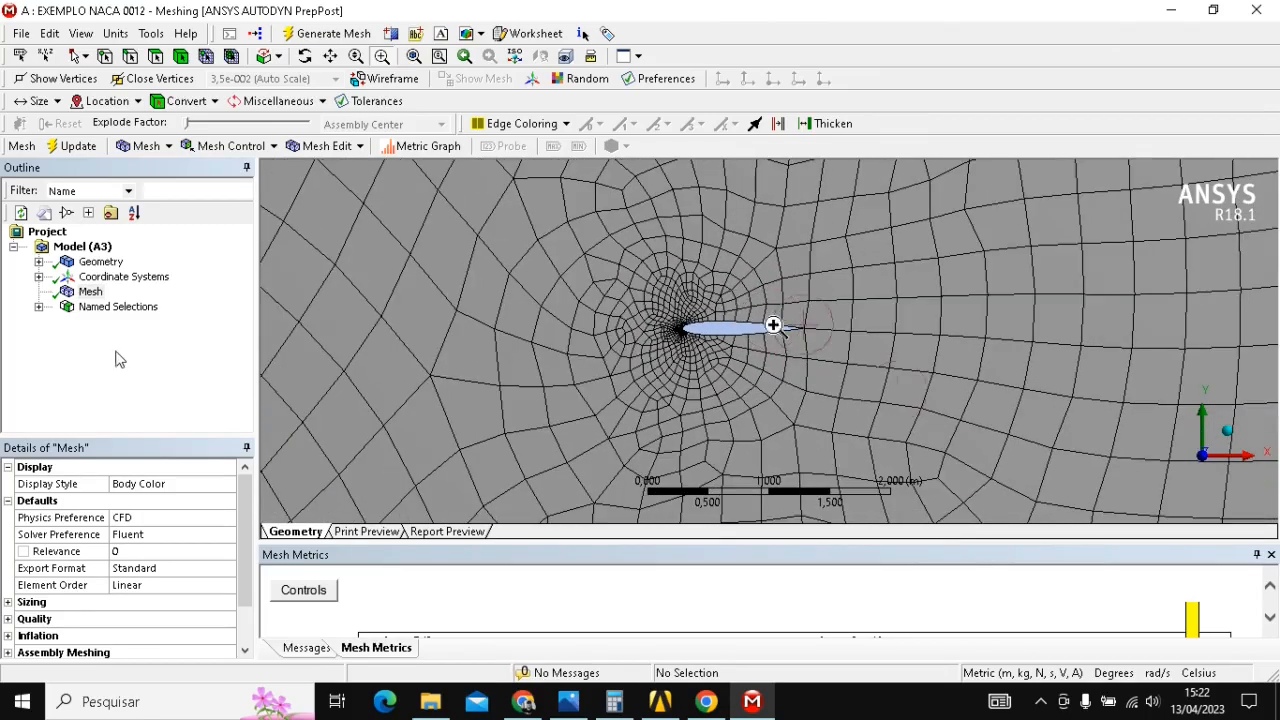
- Compare the element size at the airfoil's nose with the elements along the rest of its surface
scroll(773, 331, up, 3)
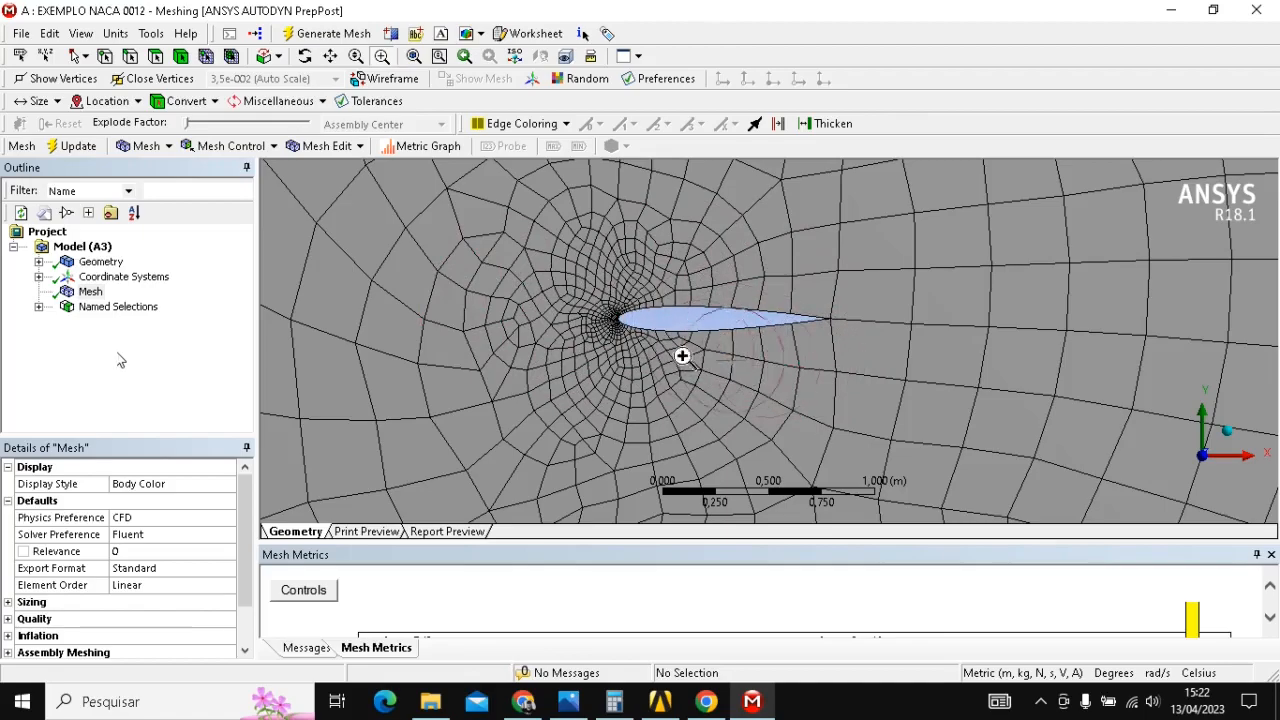
scroll(680, 350, up, 3)
scroll(477, 303, up, 2)
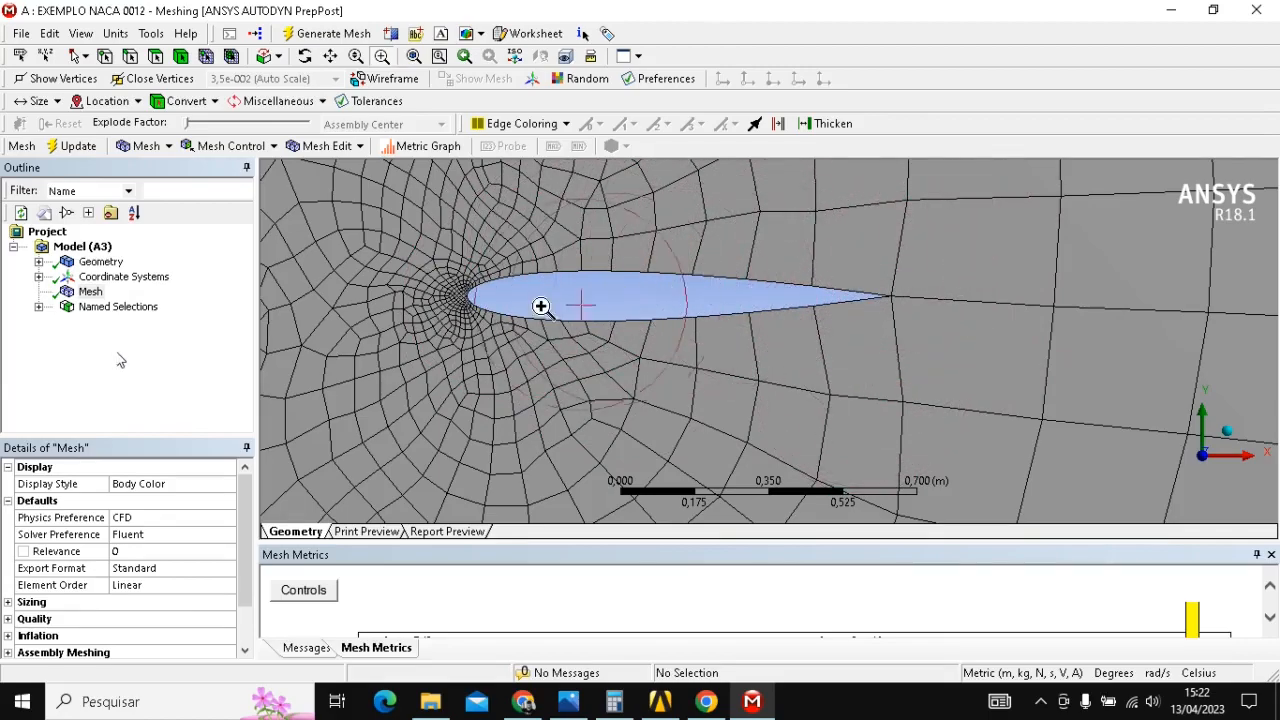
scroll(437, 291, up, 1)
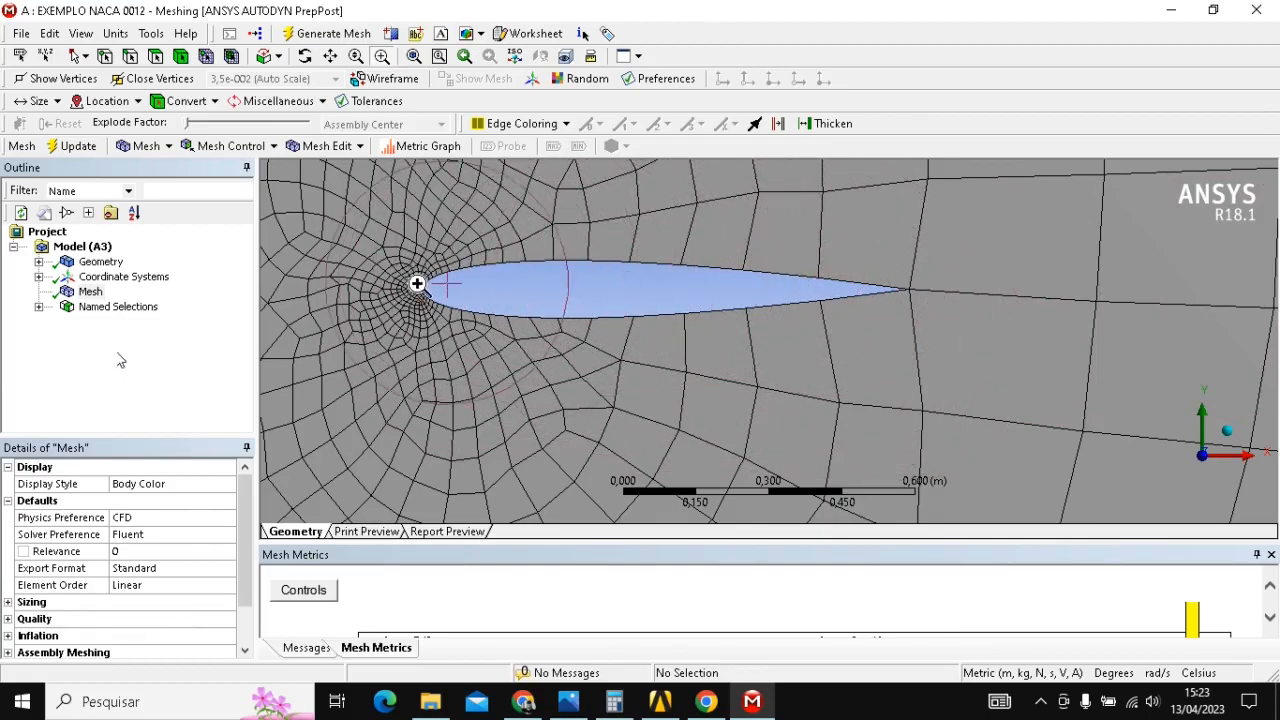
scroll(419, 289, up, 2)
scroll(470, 290, down, 1)
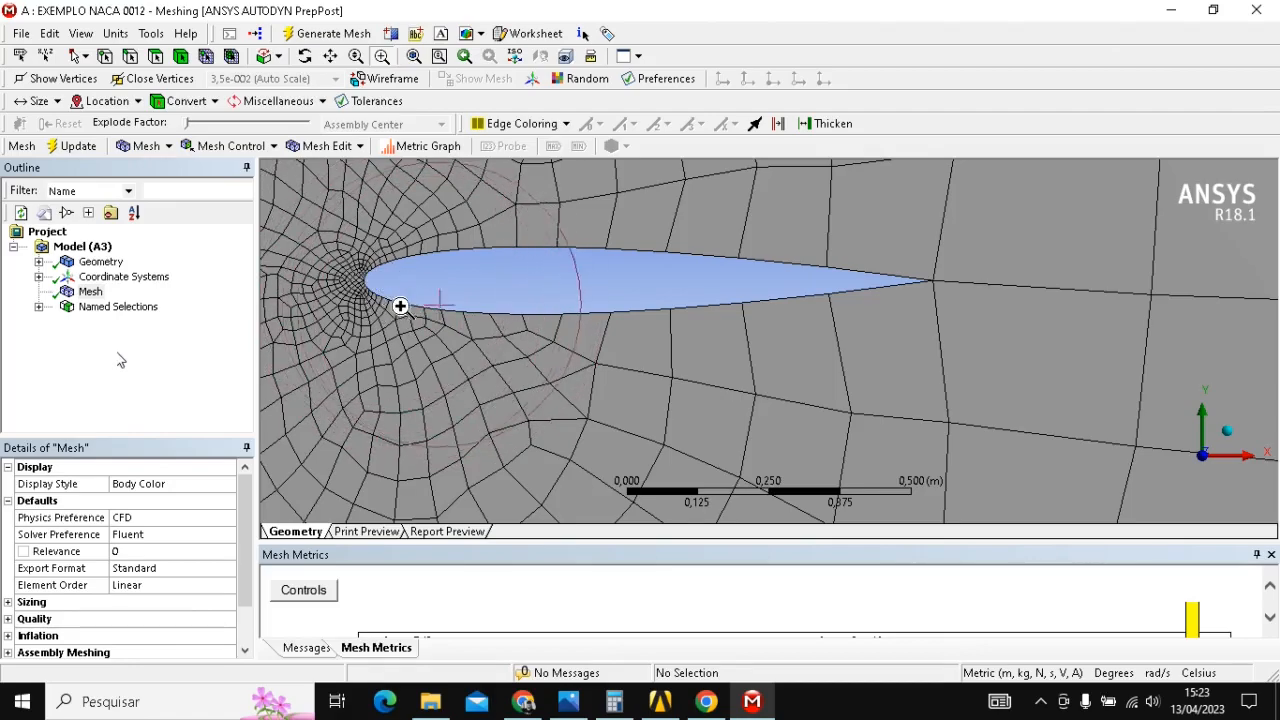
scroll(430, 328, up, 3)
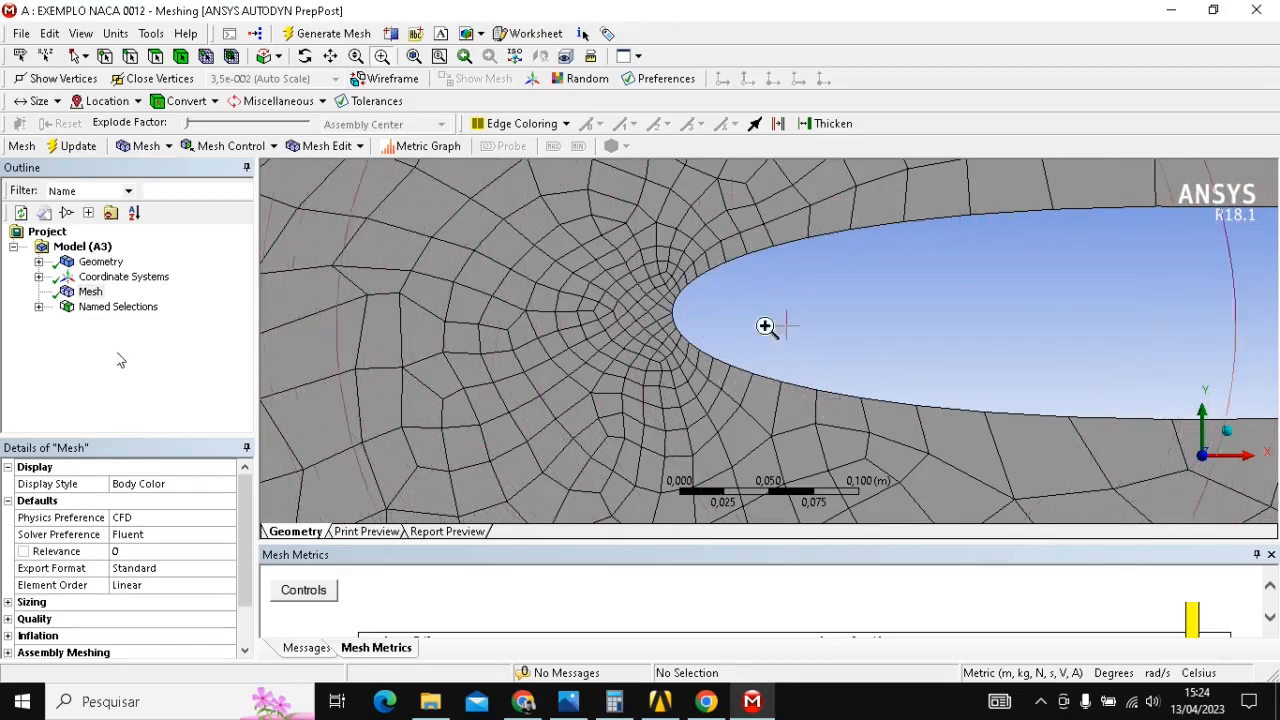
- Examine how the mesh grows from the airfoil out to the boundaries of the C-shaped flow domain
scroll(829, 300, down, 4)
scroll(877, 315, down, 2)
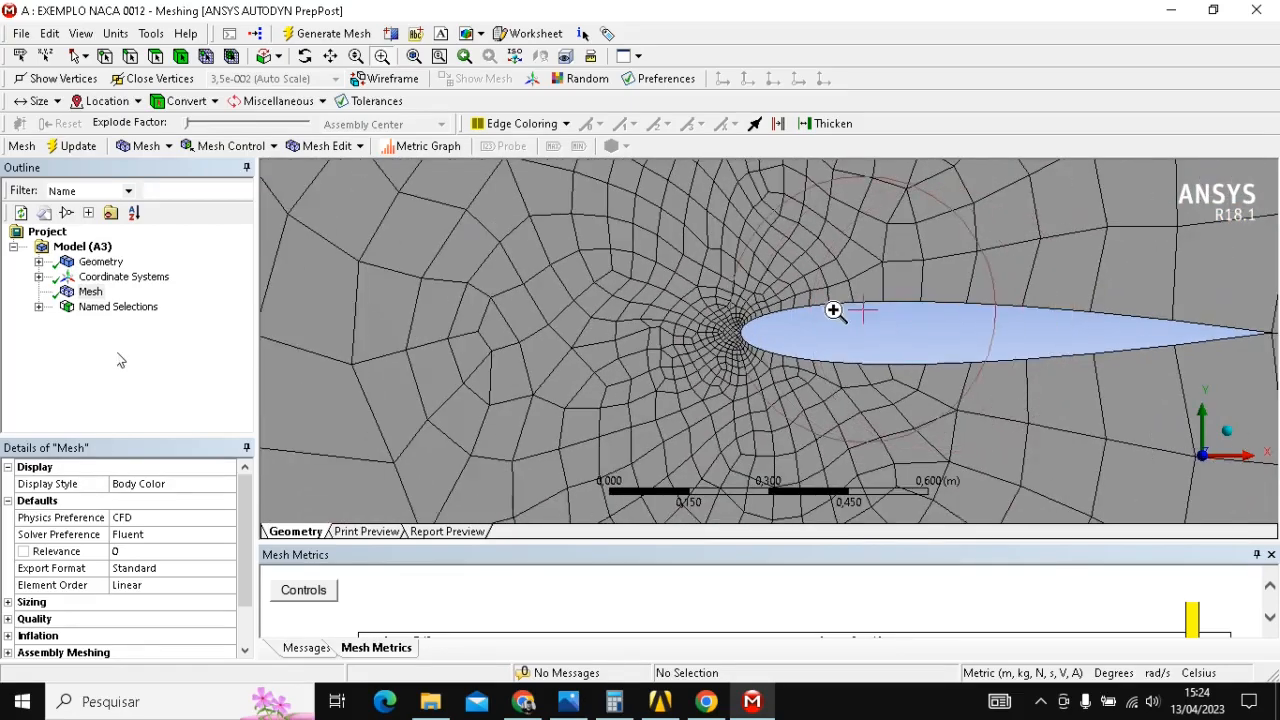
scroll(933, 312, down, 3)
scroll(985, 350, down, 6)
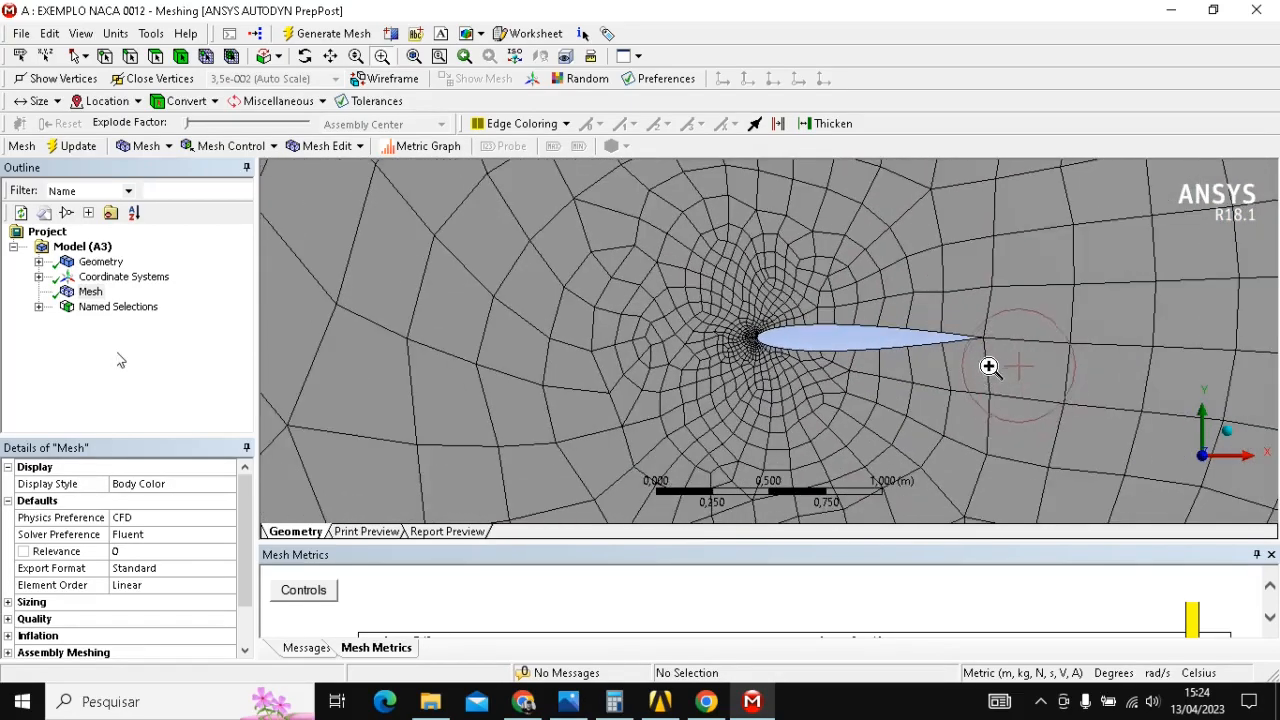
scroll(846, 351, down, 5)
scroll(787, 410, down, 4)
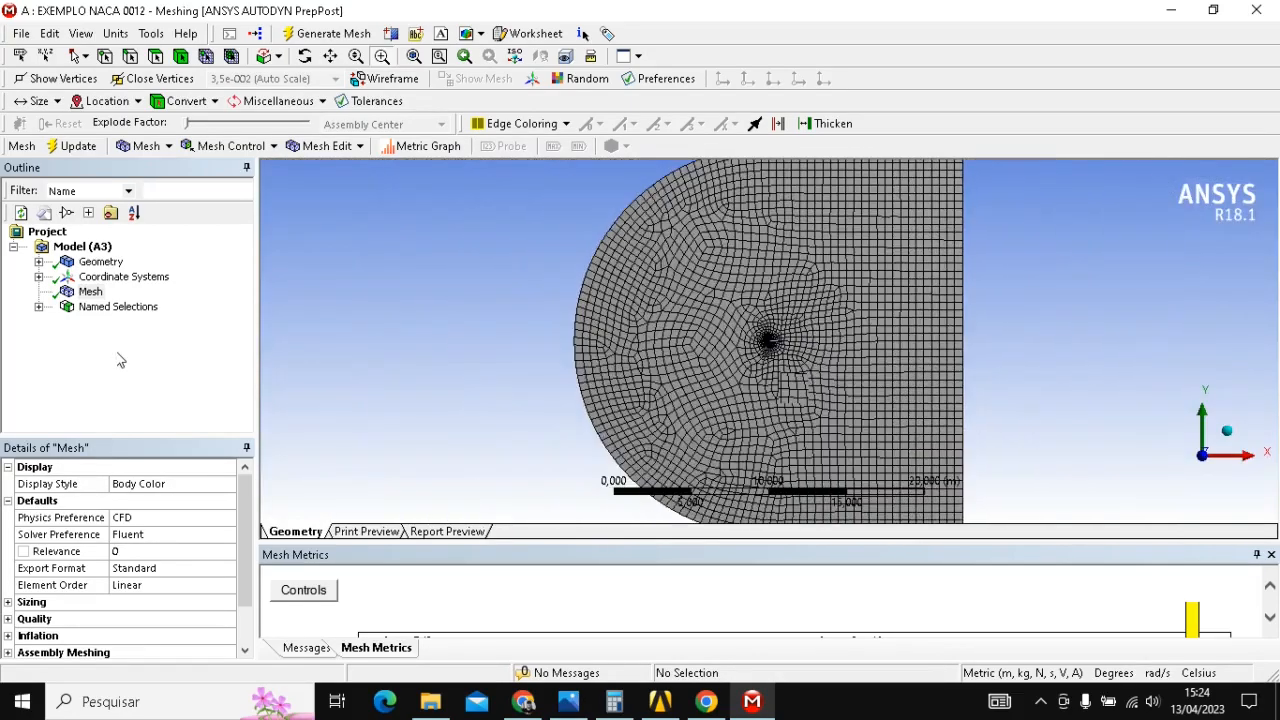
scroll(777, 357, up, 6)
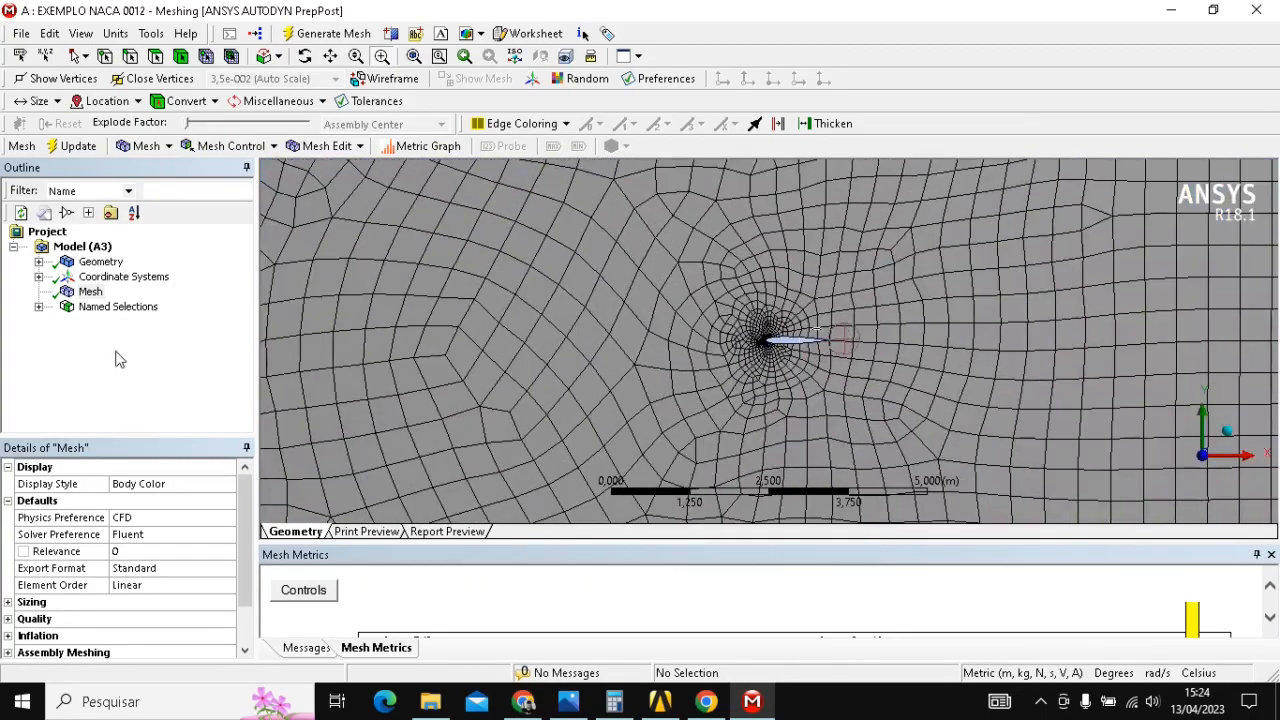
scroll(736, 341, down, 3)
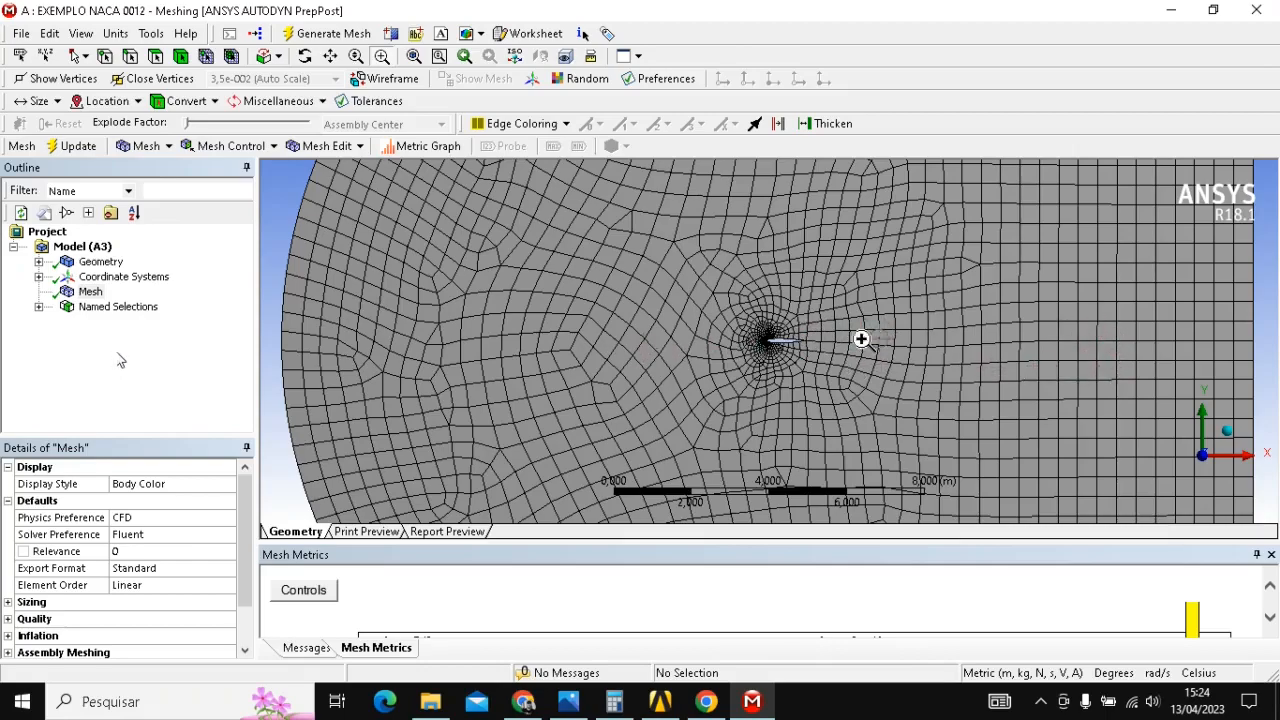
scroll(912, 330, down, 3)
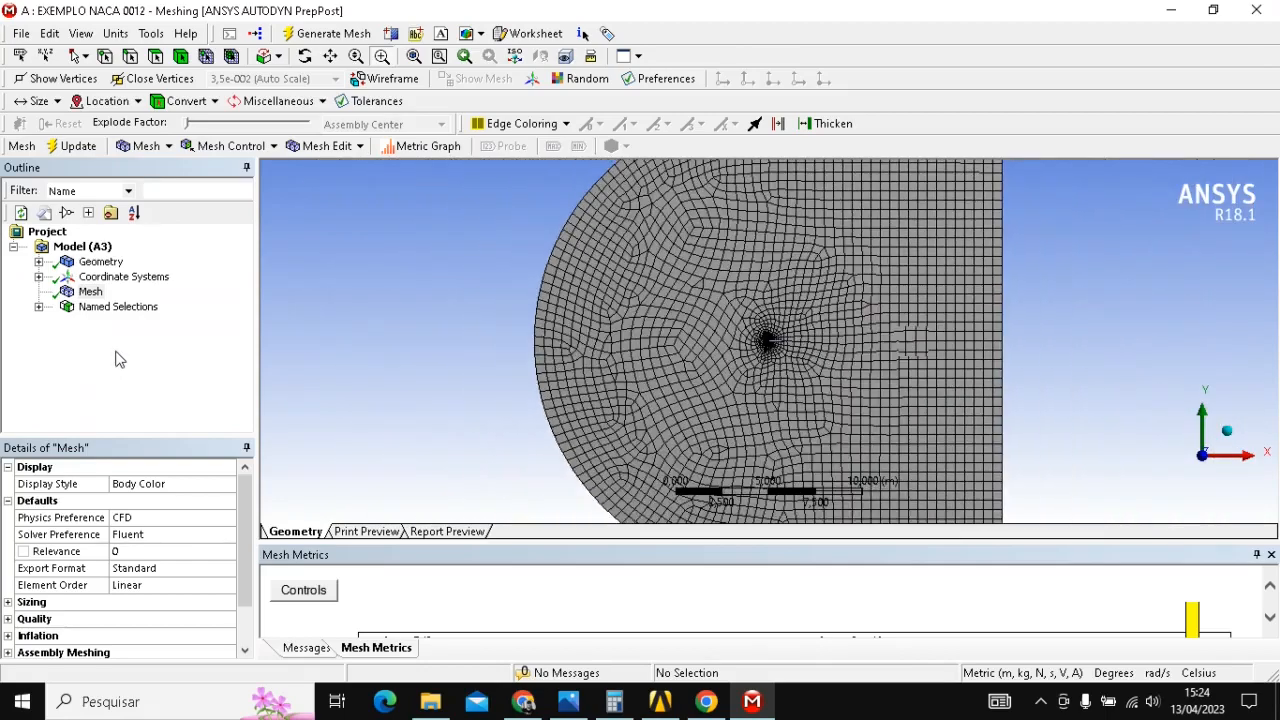
- Insert a local sizing control under the mesh
scroll(830, 375, up, 5)
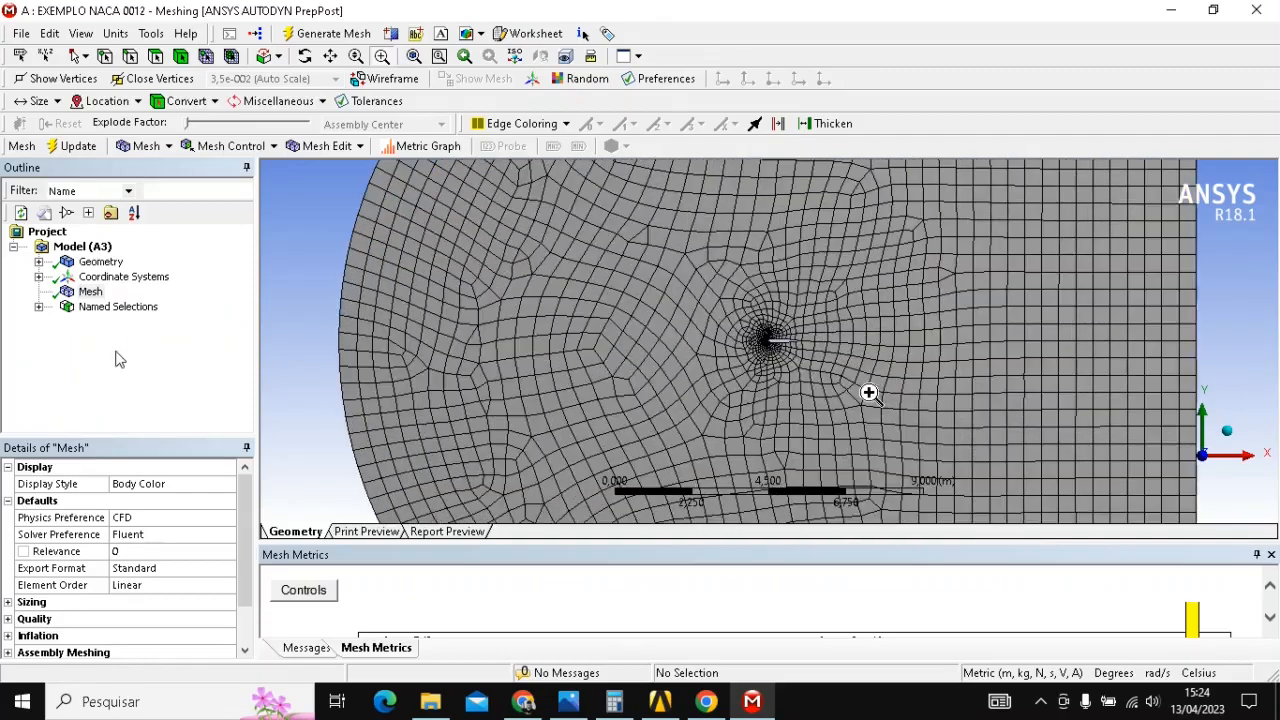
scroll(944, 402, up, 6)
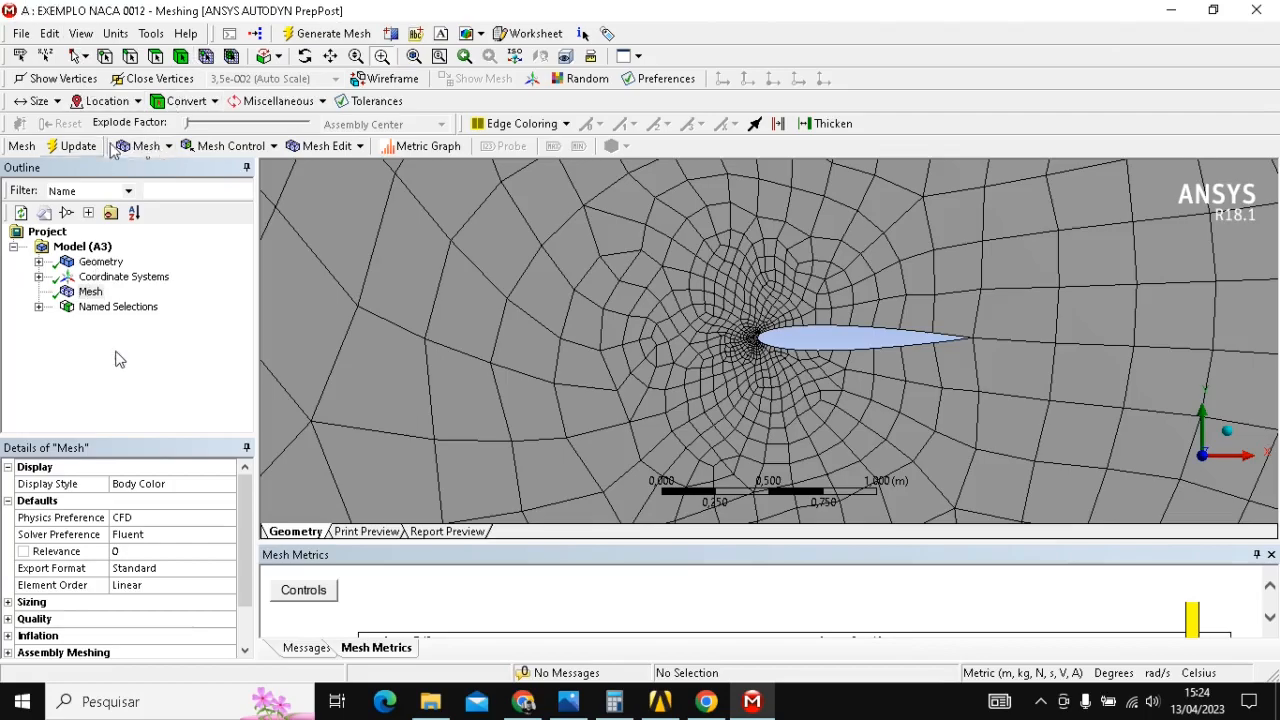
click(160, 148)
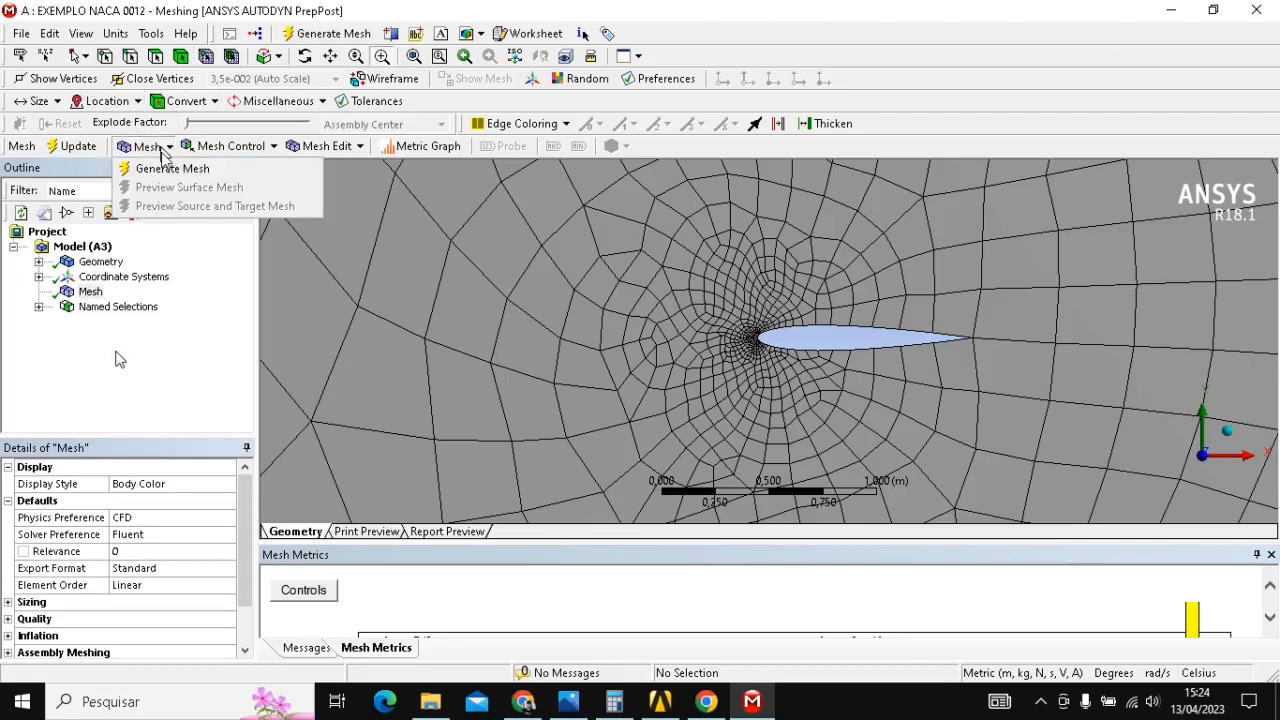
click(256, 148)
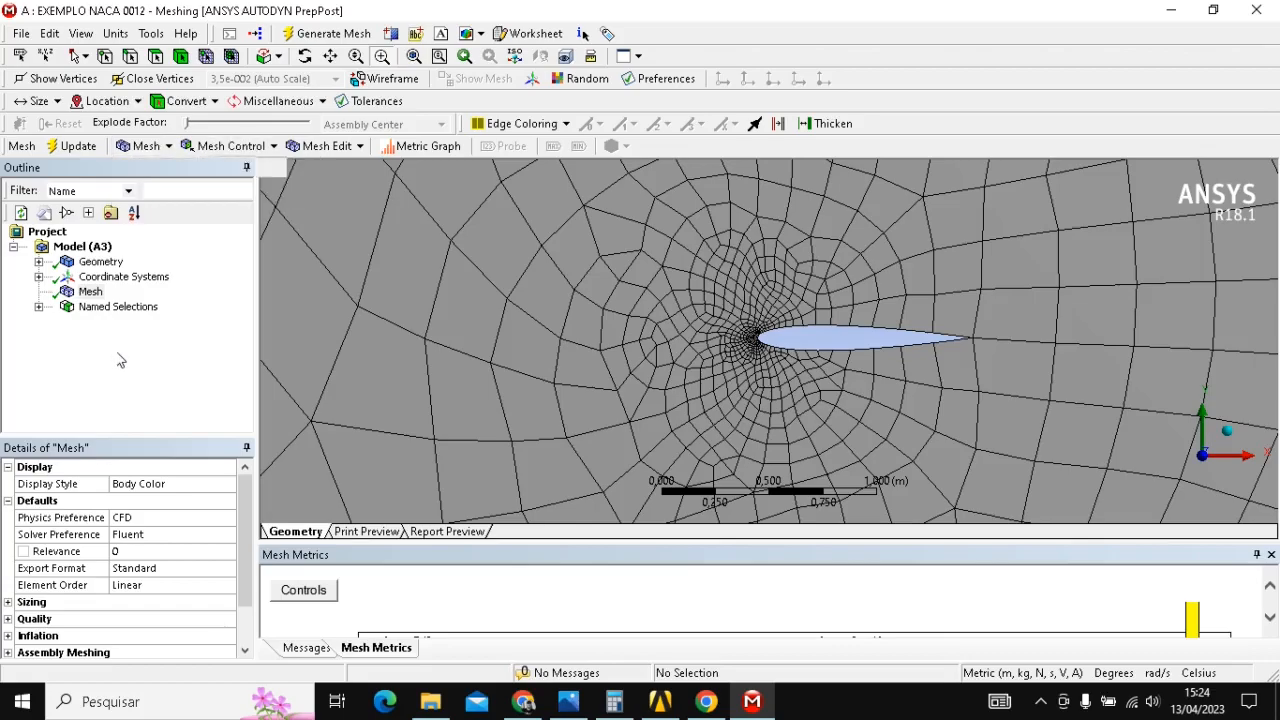
click(258, 150)
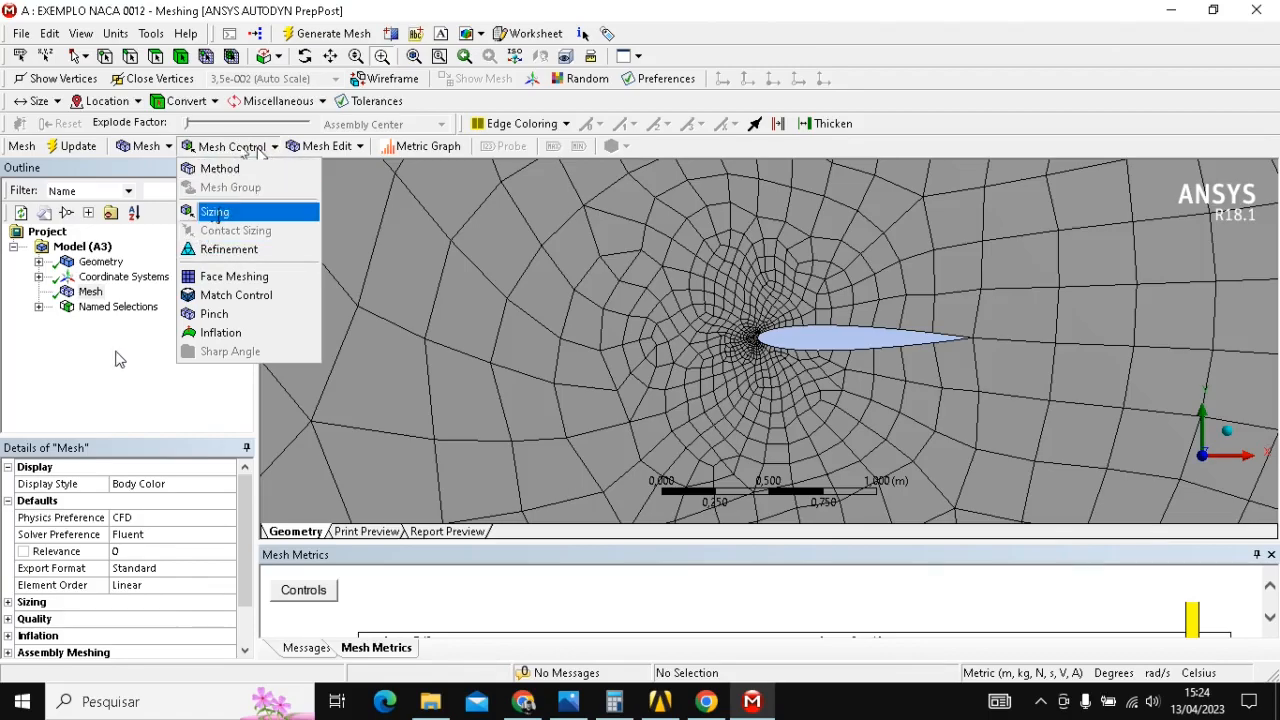
click(214, 211)
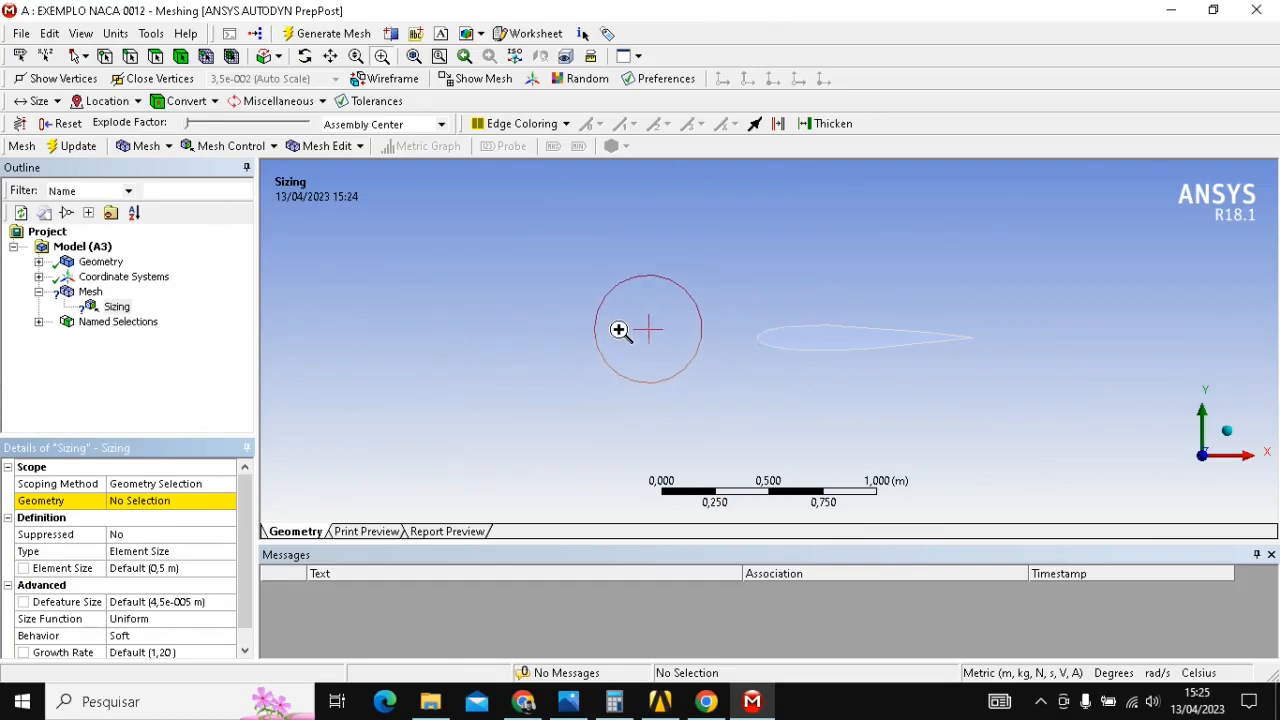
- Scope the sizing control to the face of the C-shaped flow domain
scroll(846, 329, down, 2)
scroll(837, 337, down, 7)
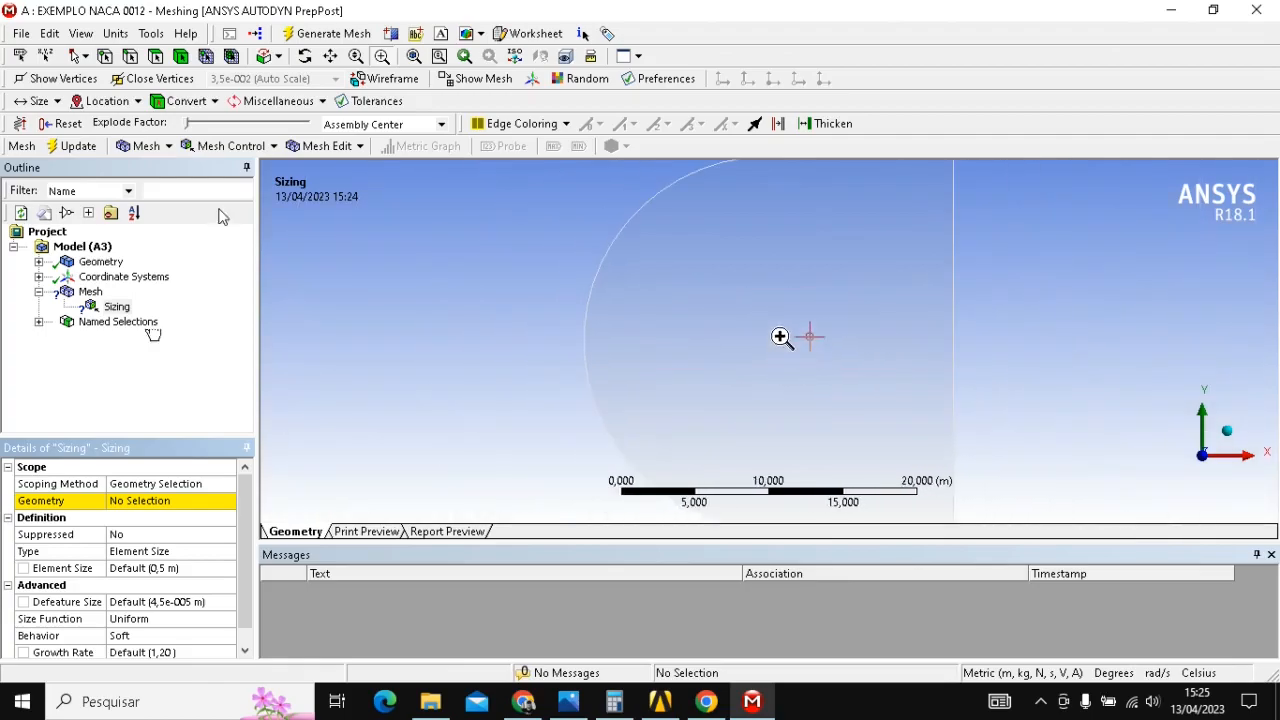
scroll(792, 332, down, 1)
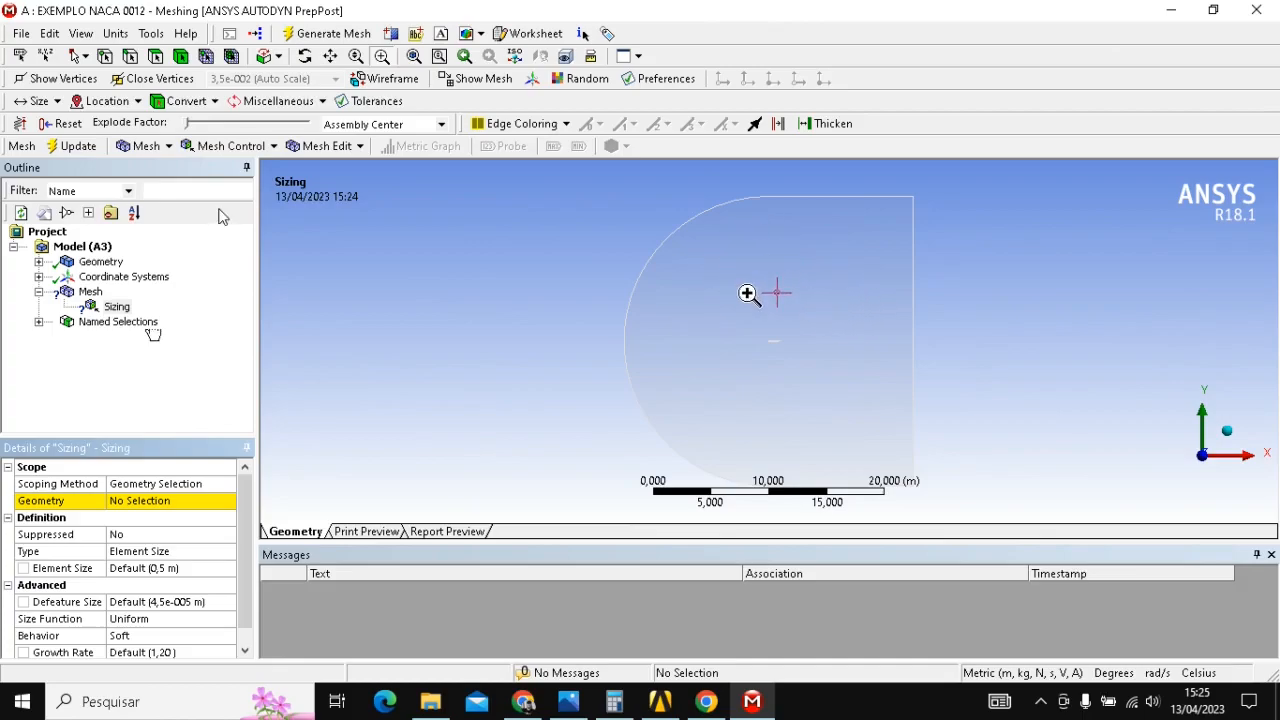
scroll(813, 347, up, 3)
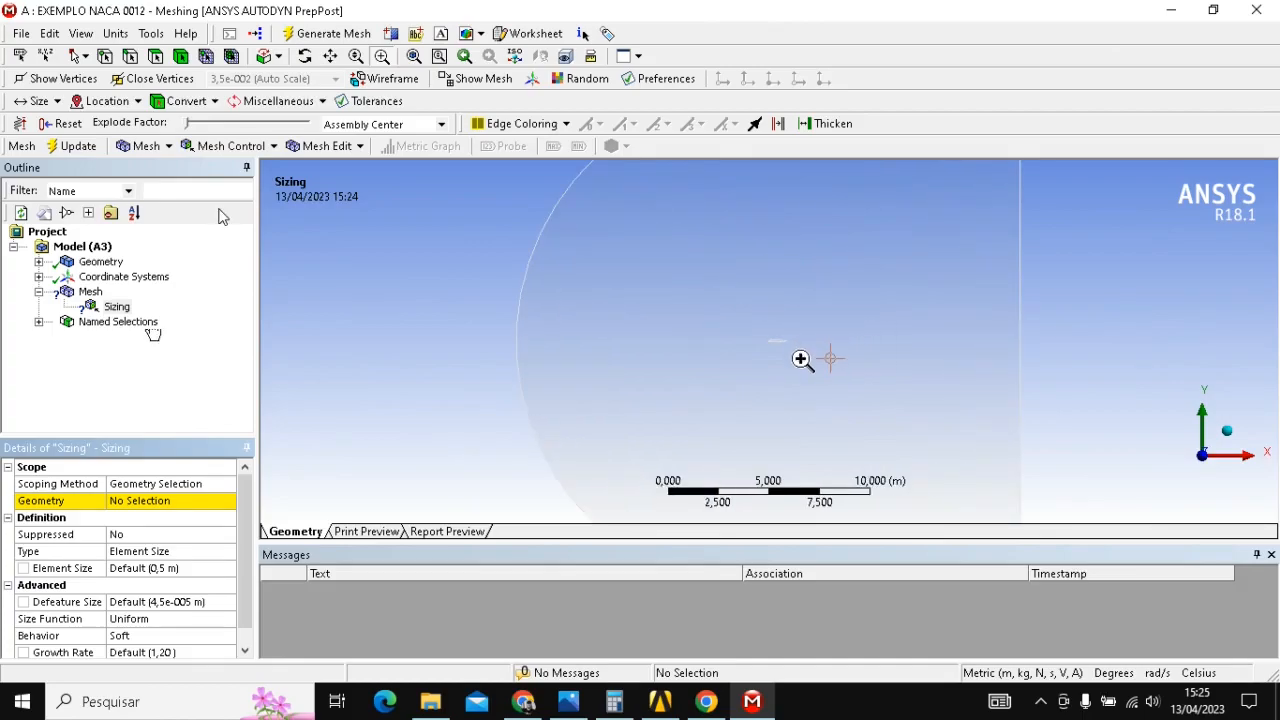
scroll(800, 343, up, 2)
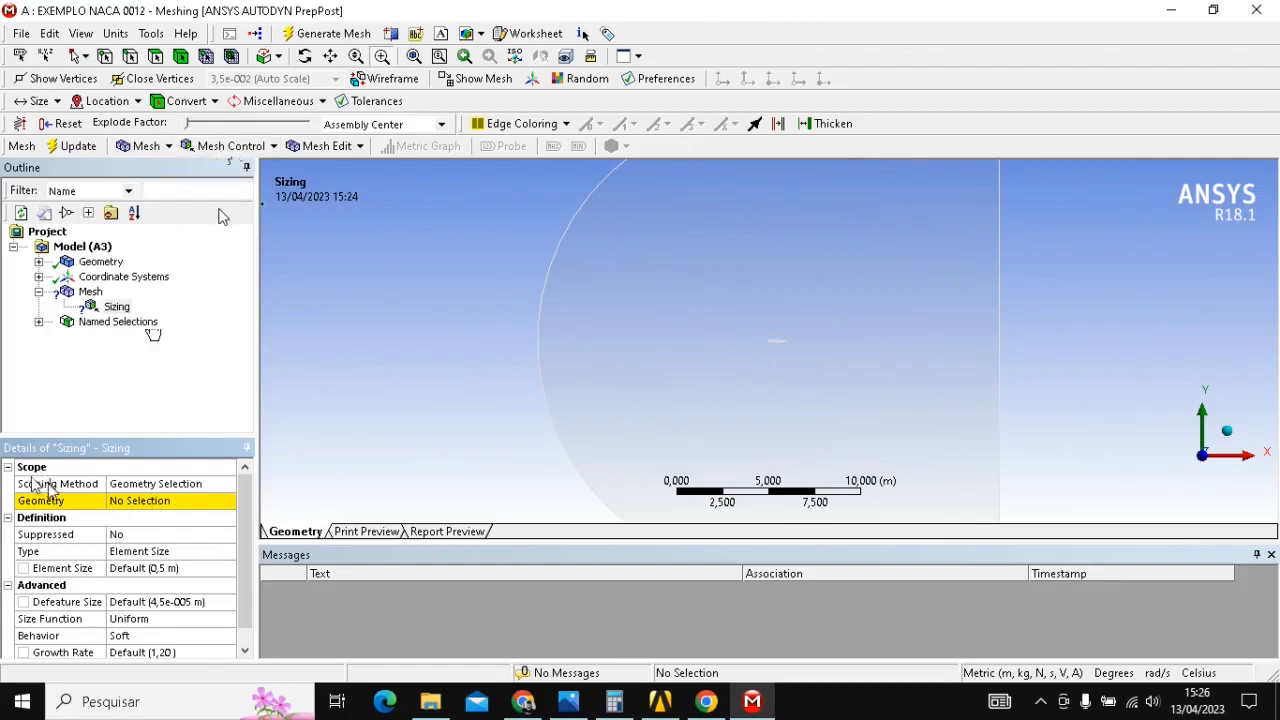
click(125, 501)
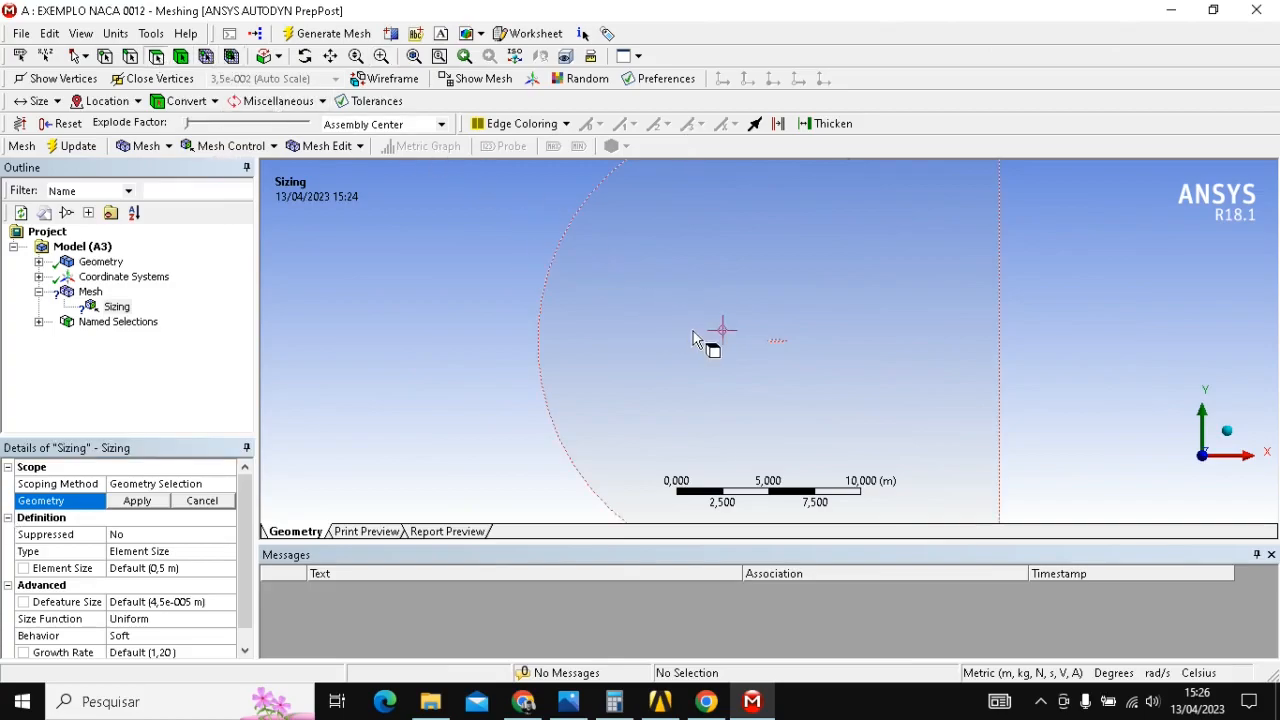
click(695, 333)
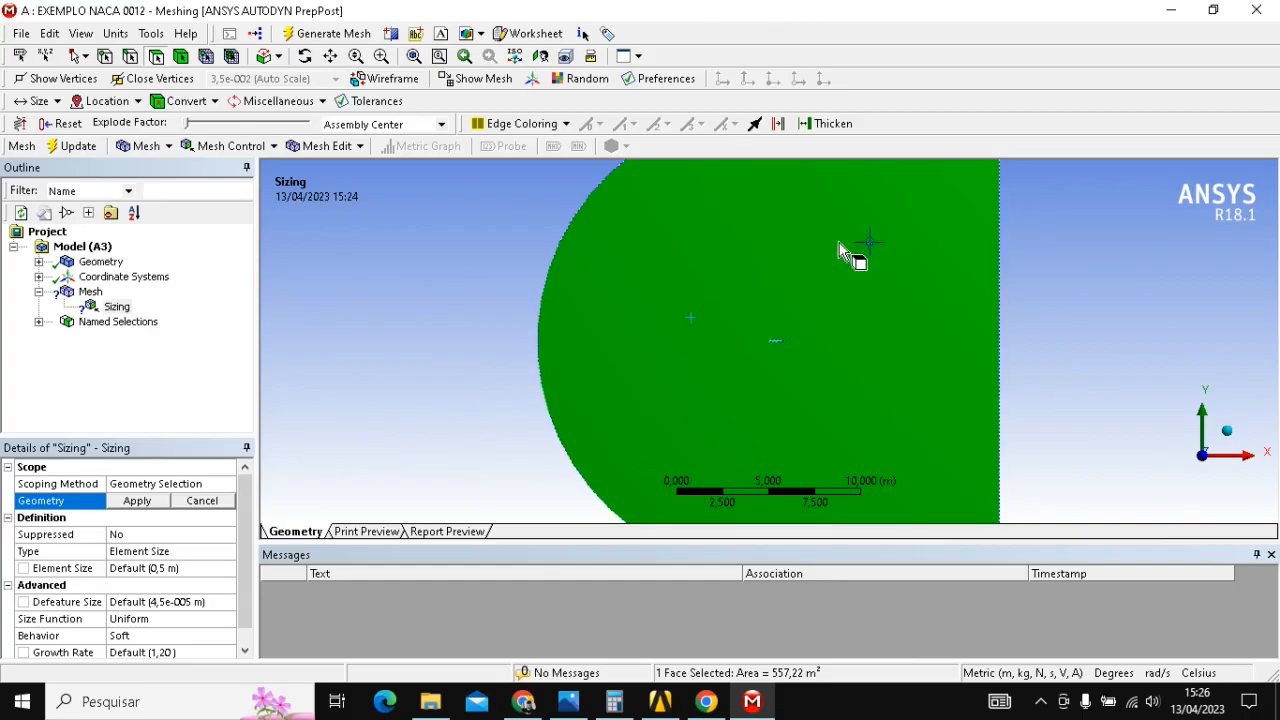
click(140, 503)
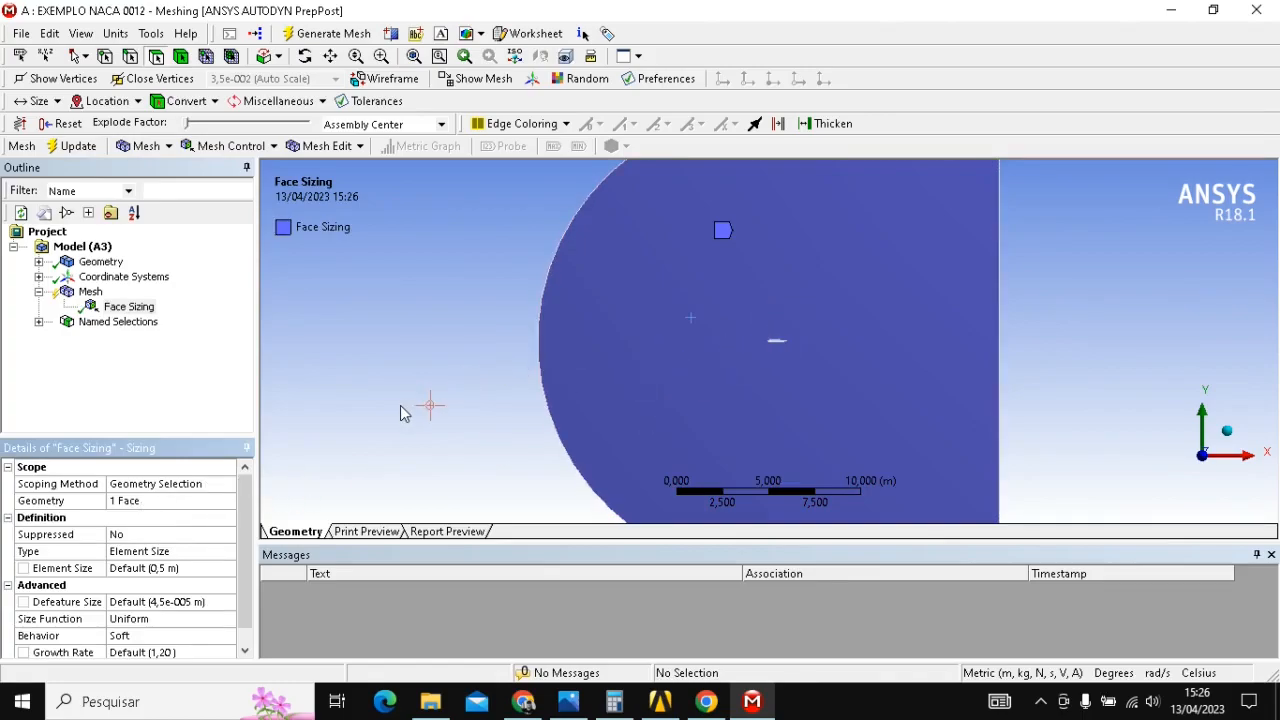
- Set the sizing type to Sphere of Influence and centre the sphere on the Global Coordinate System
scroll(170, 543, down, 1)
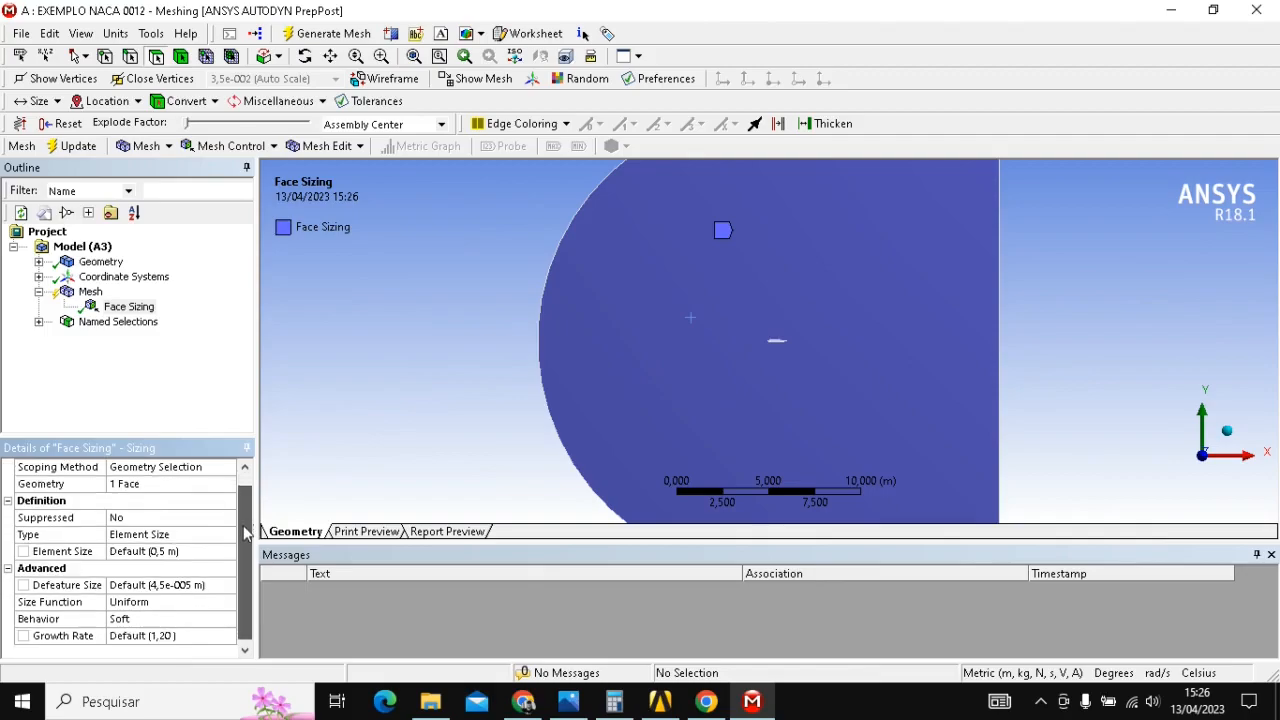
click(52, 535)
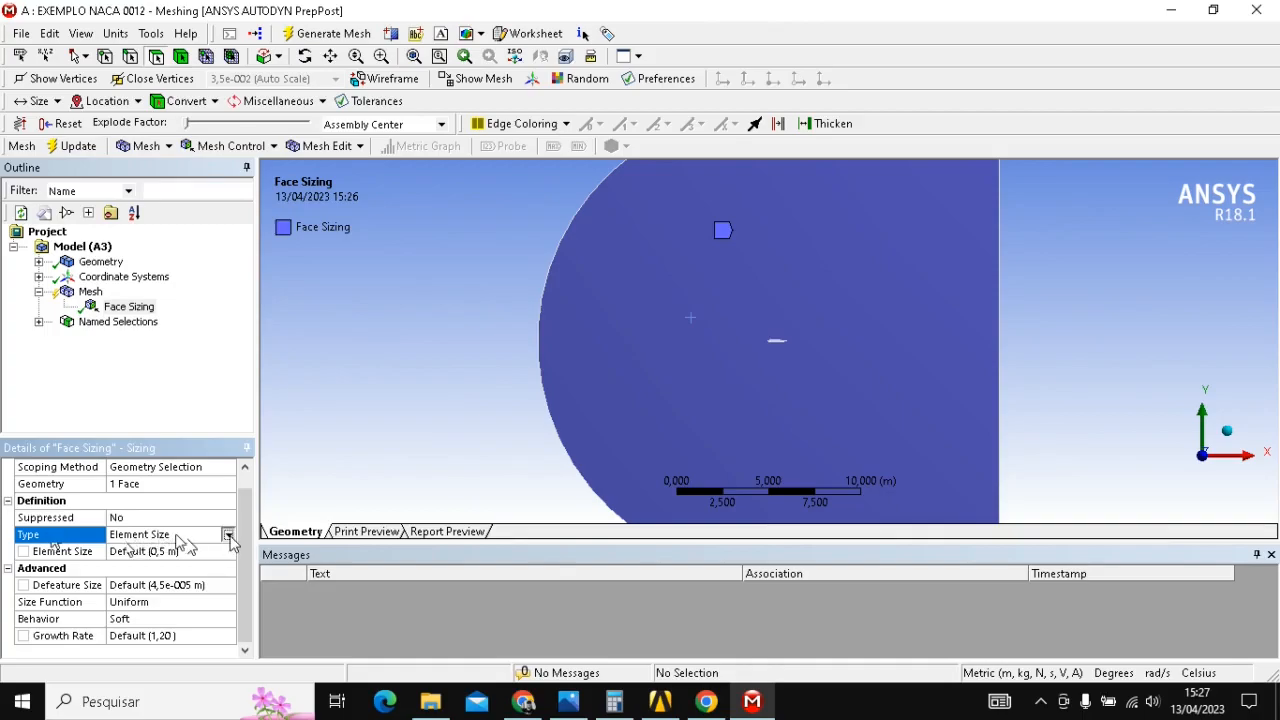
click(228, 537)
click(157, 563)
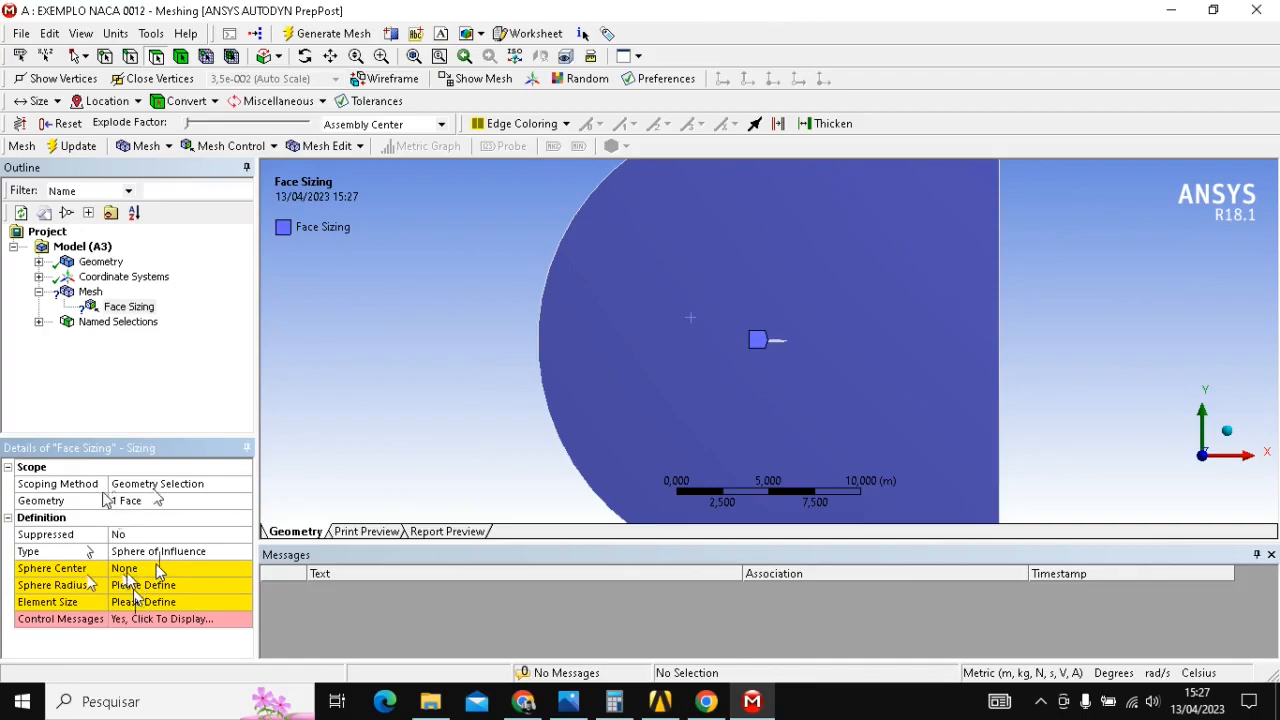
click(158, 568)
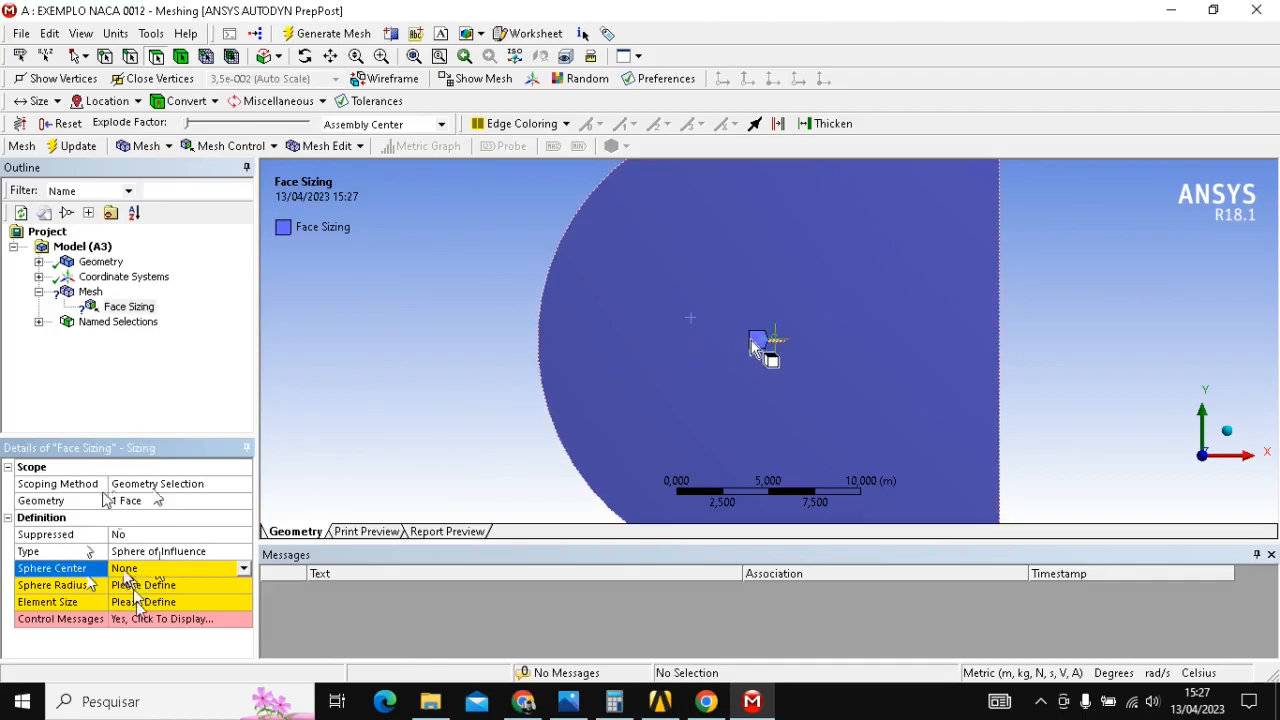
click(1205, 462)
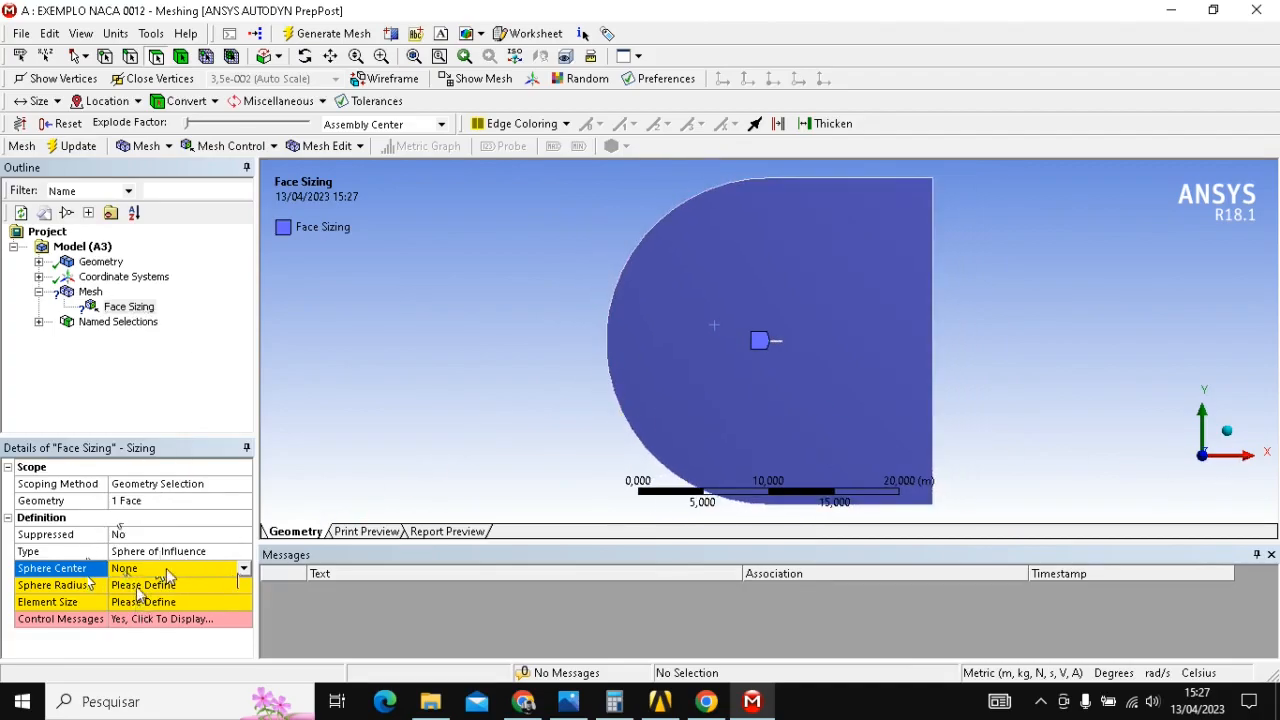
click(243, 570)
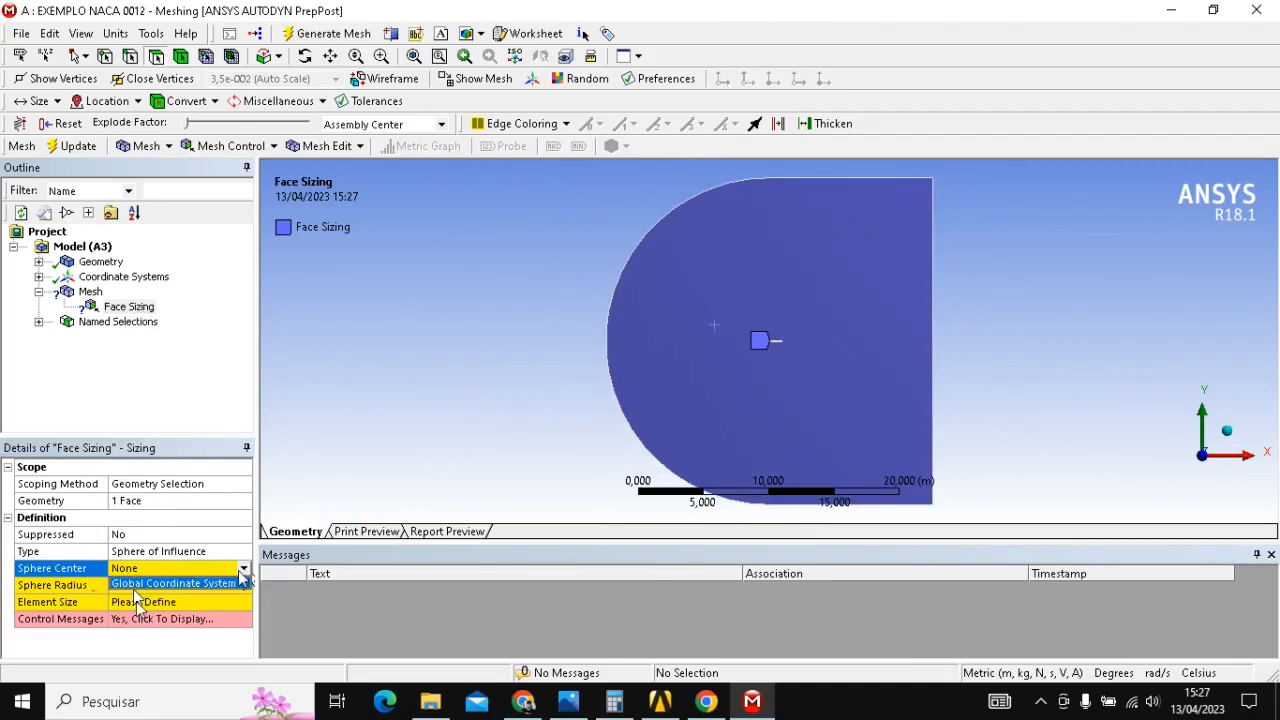
click(224, 583)
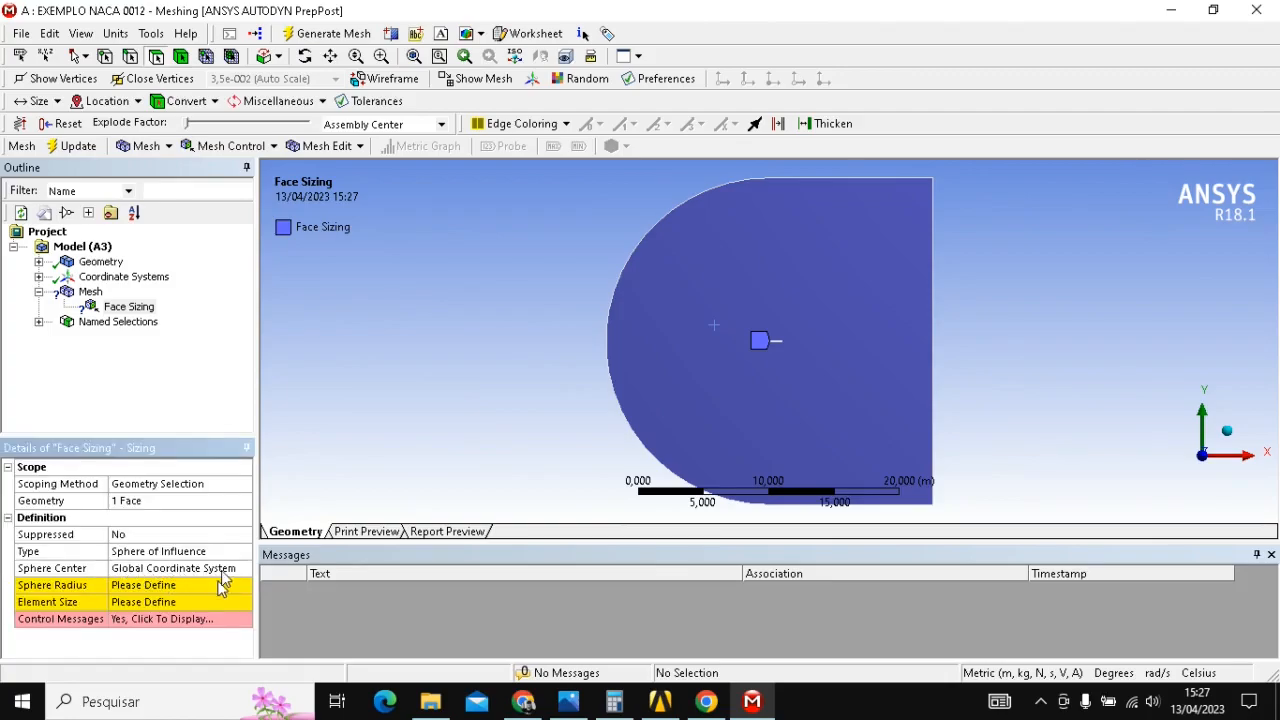
- Set the sphere of influence's radius to 3 m and its element size to 0.05 m
scroll(771, 354, up, 4)
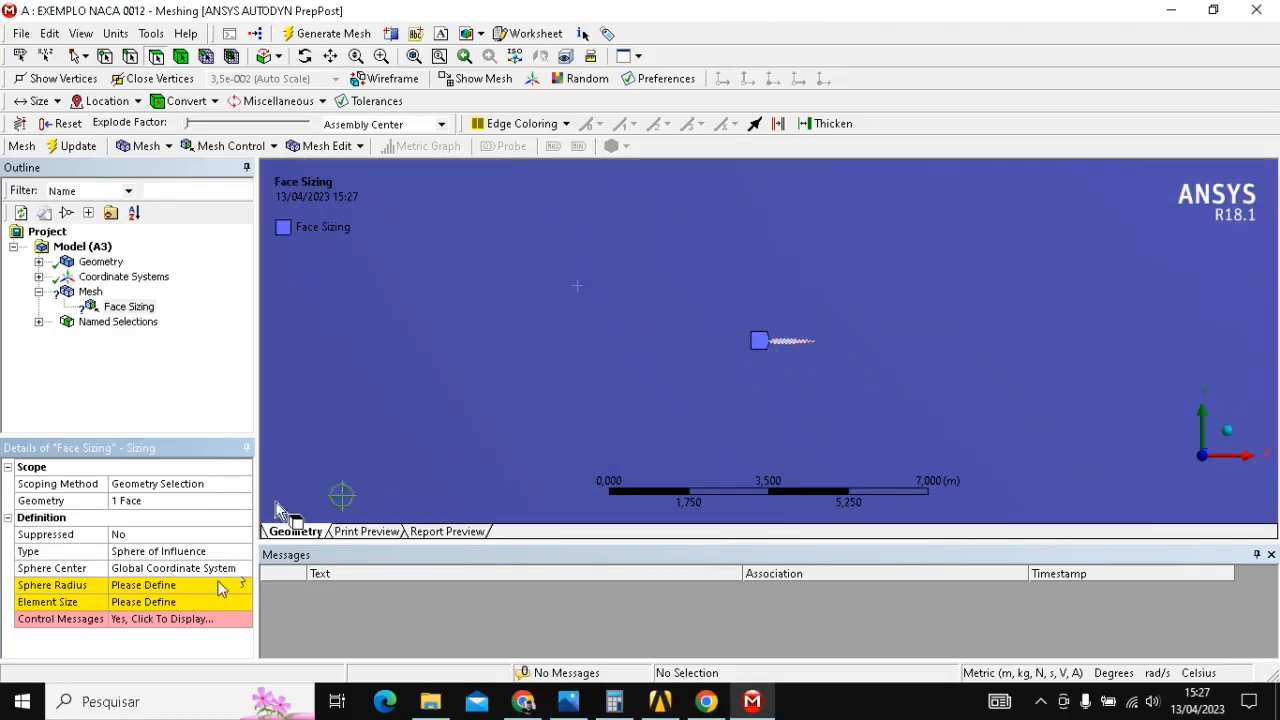
click(133, 585)
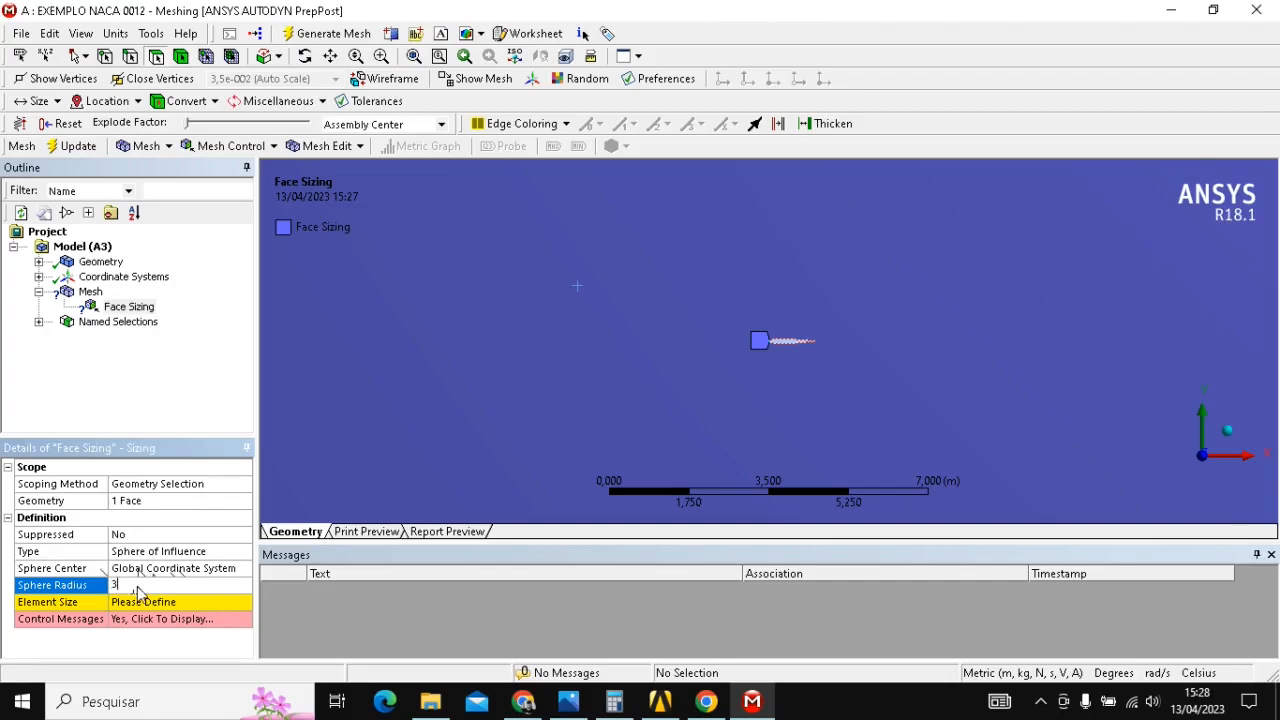
text(3)
key(Return)
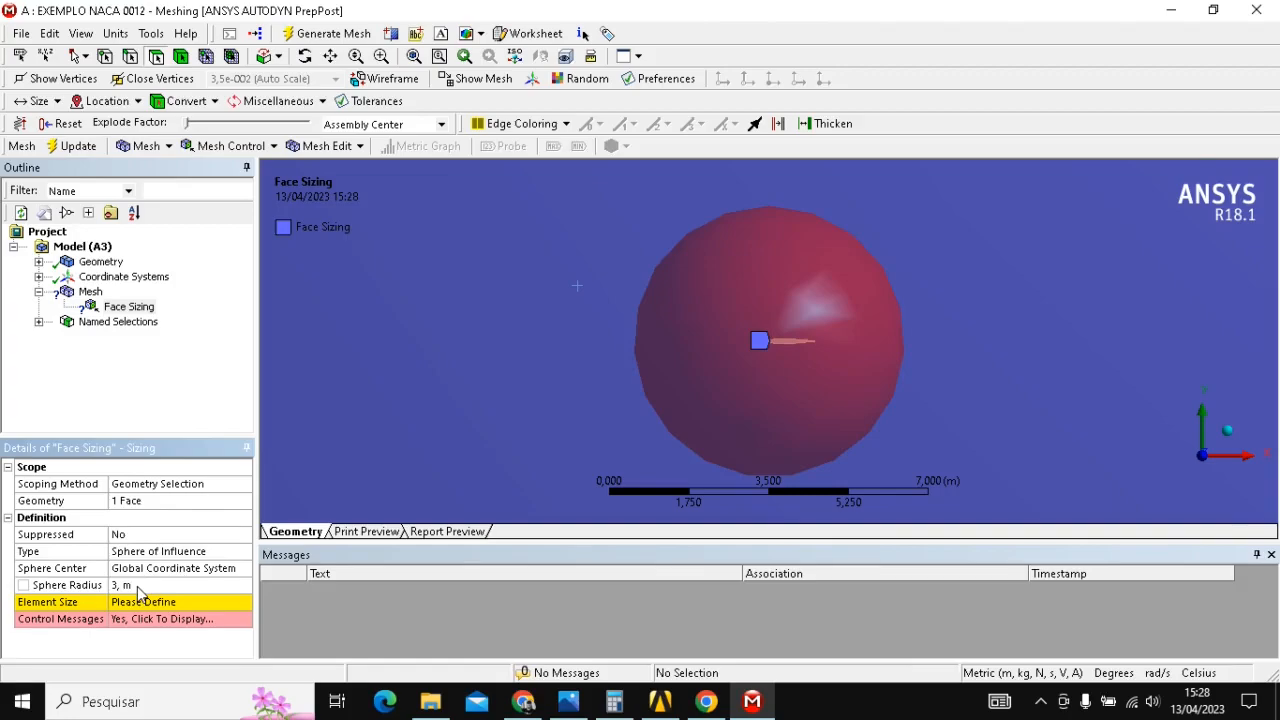
click(139, 586)
text(8)
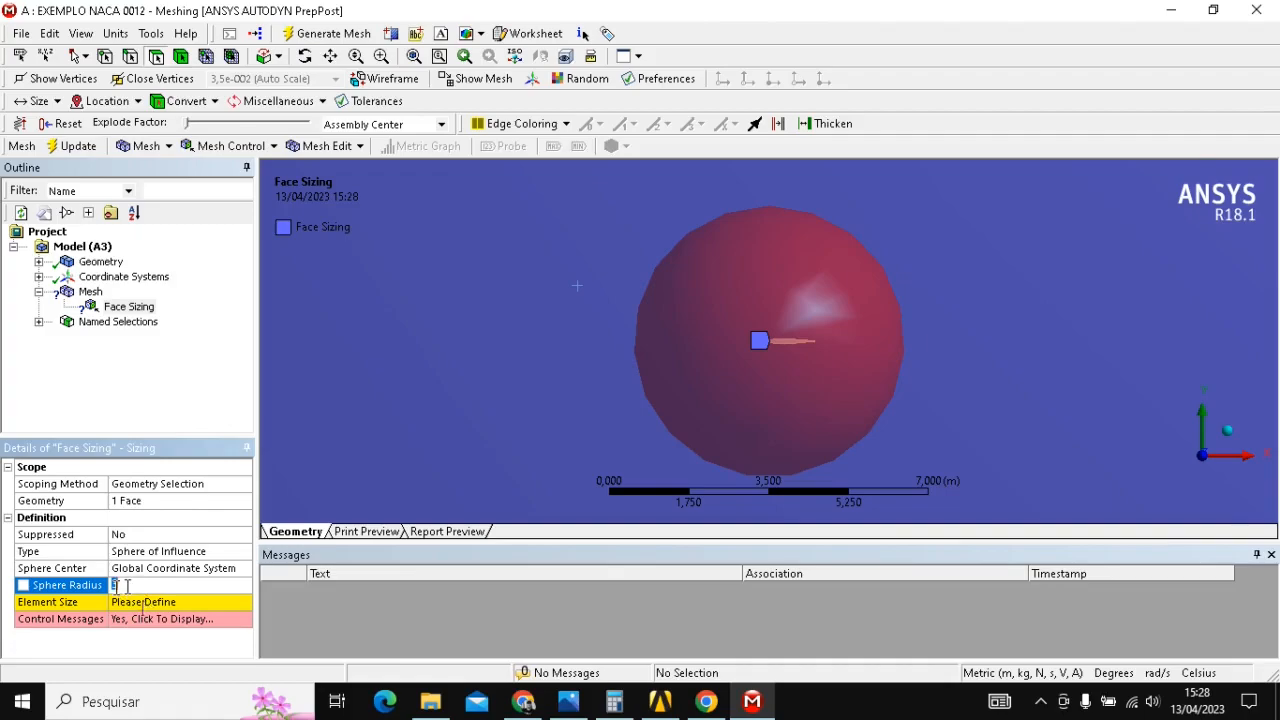
click(135, 601)
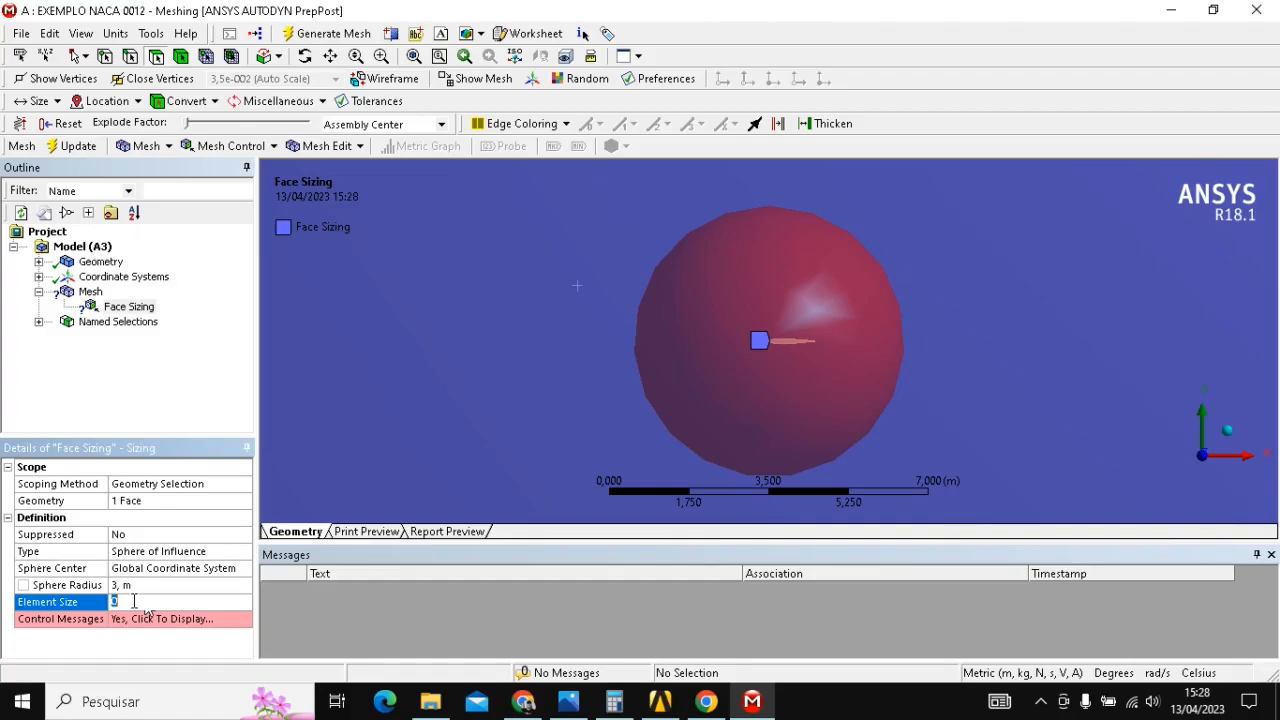
text(0,05)
key(Return)
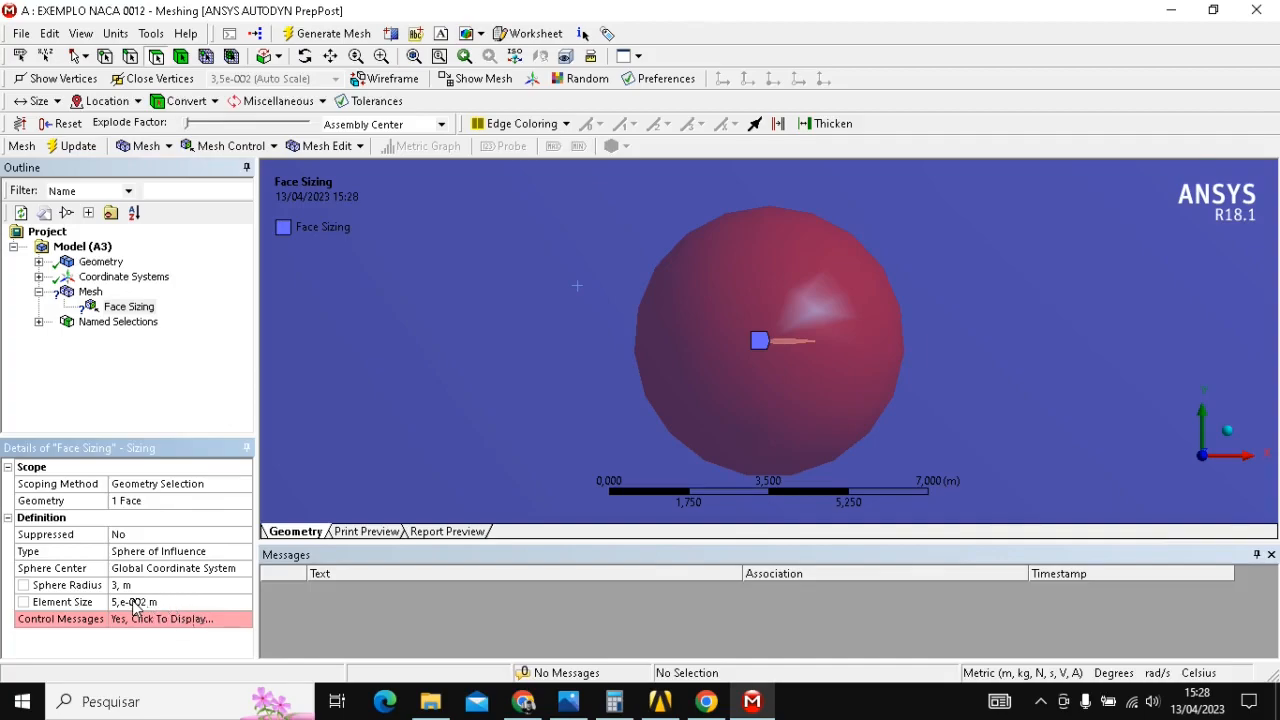
- Display the face sizing's control message and try to generate the mesh
click(152, 620)
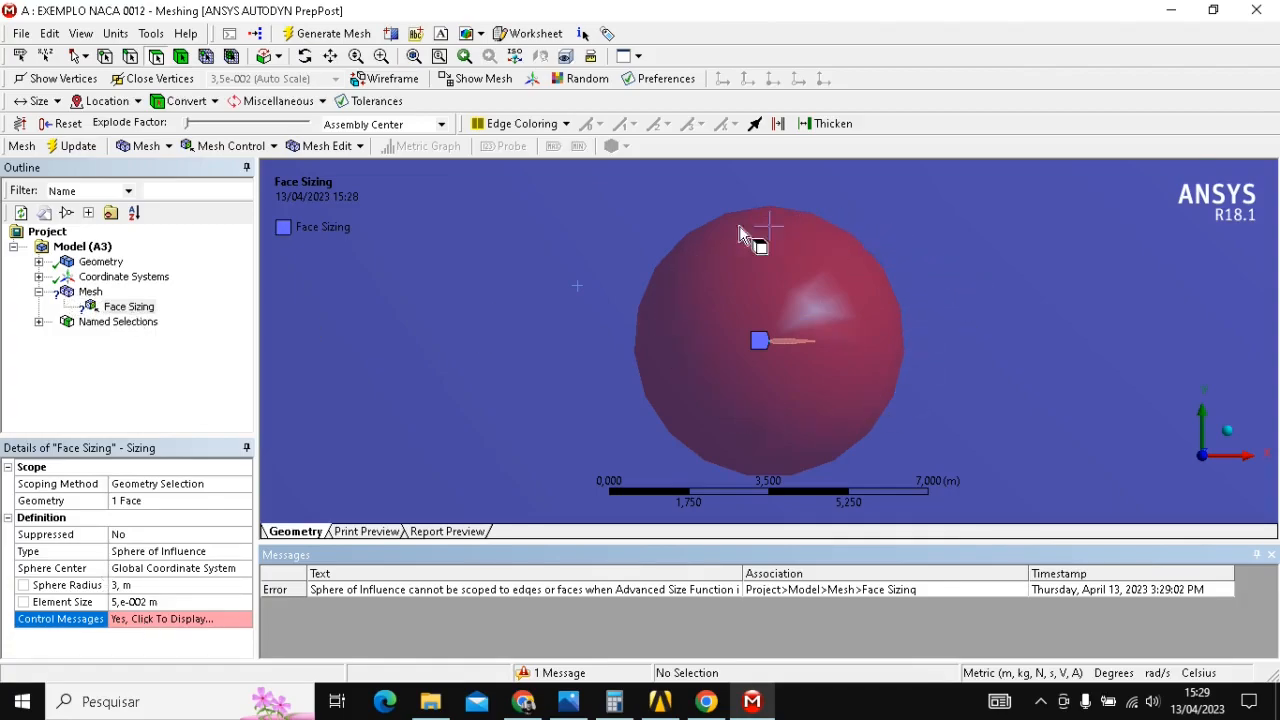
right_click(90, 291)
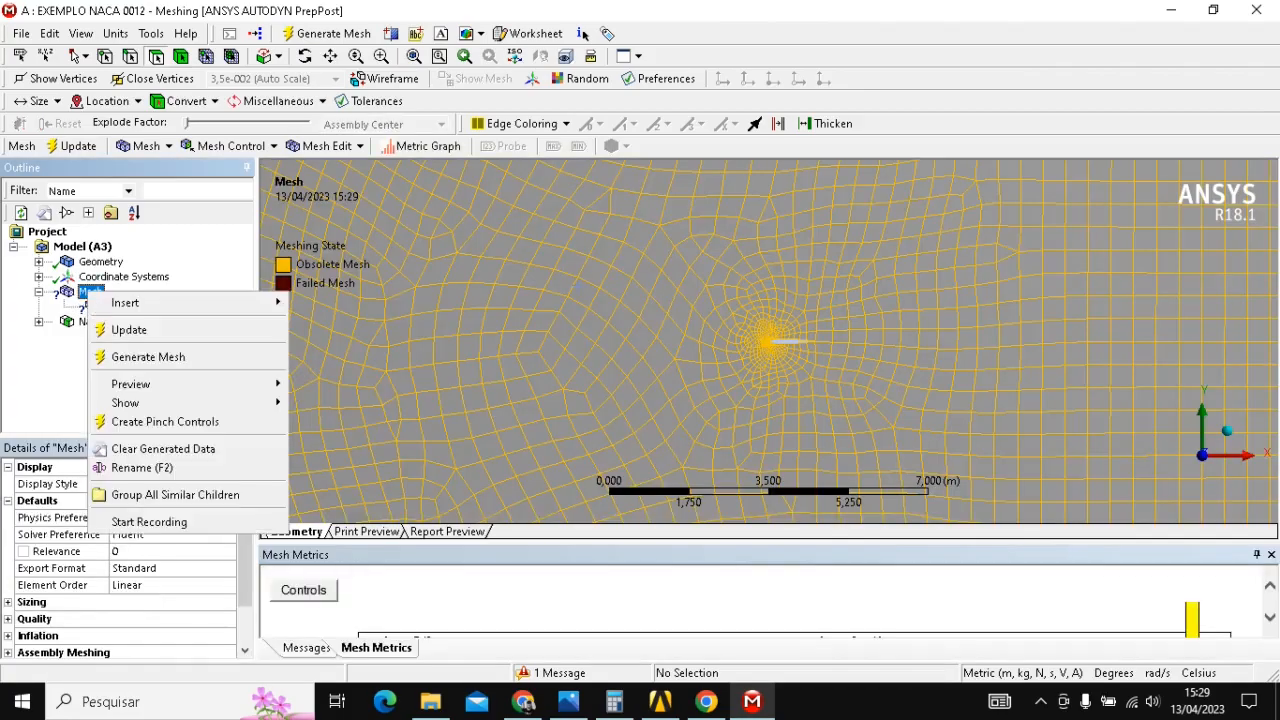
click(150, 357)
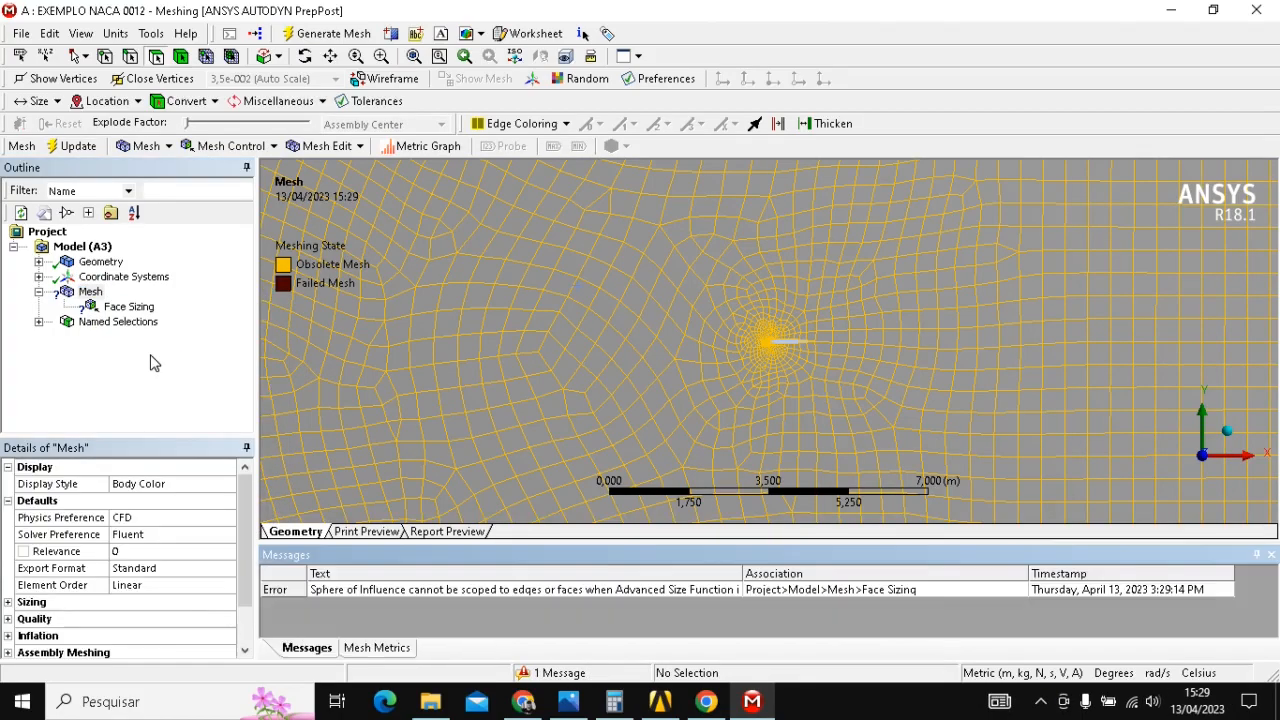
- Display the face sizing's control messages again and delete the newest error entry from the message list
click(128, 306)
click(135, 618)
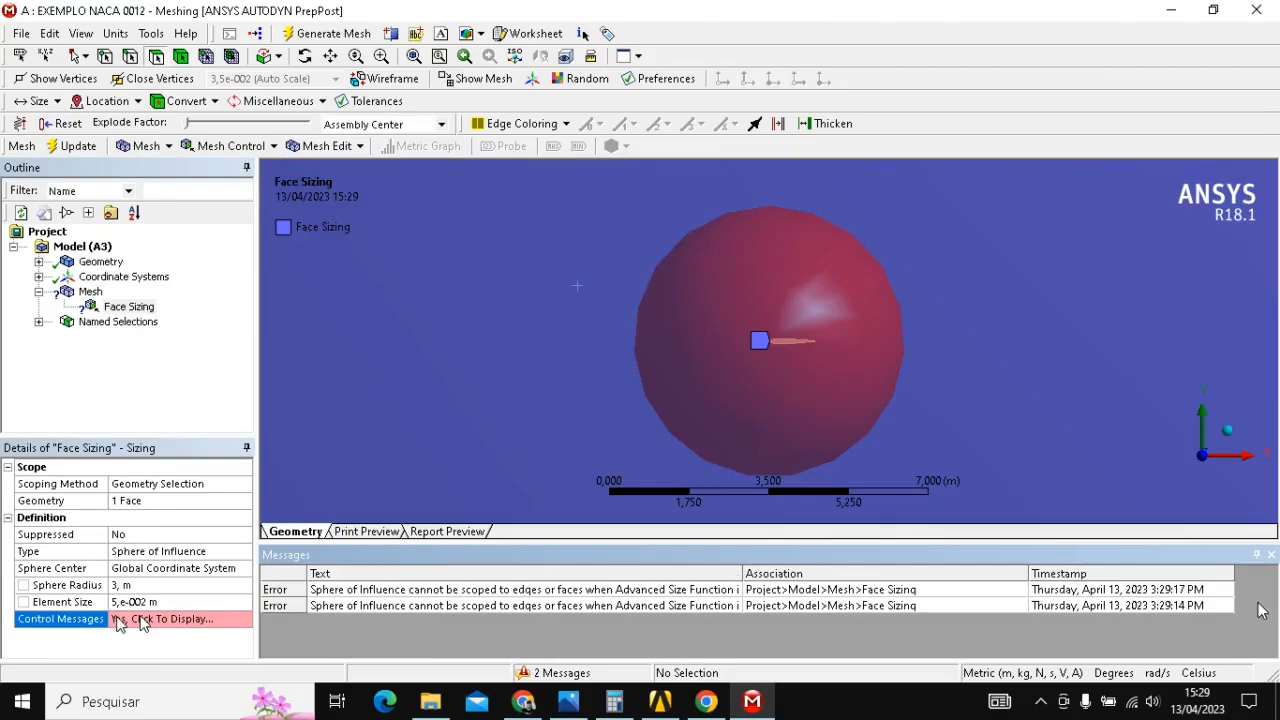
click(53, 622)
click(376, 595)
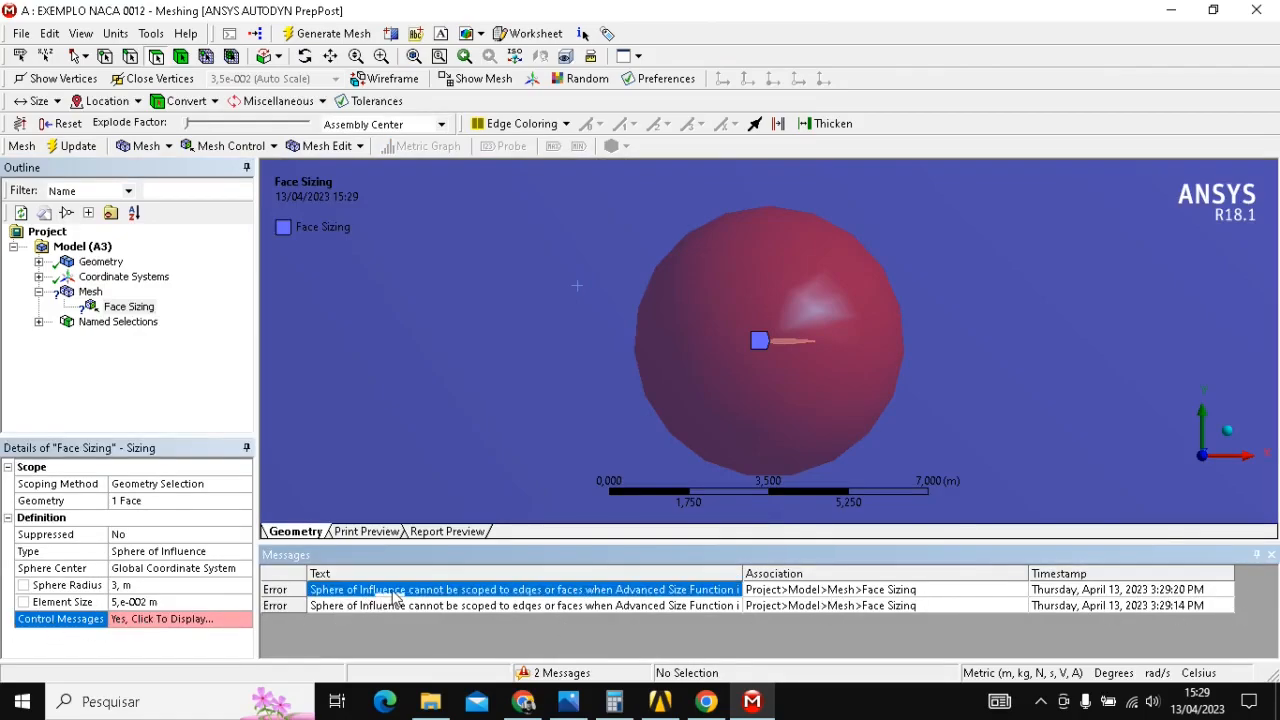
right_click(394, 596)
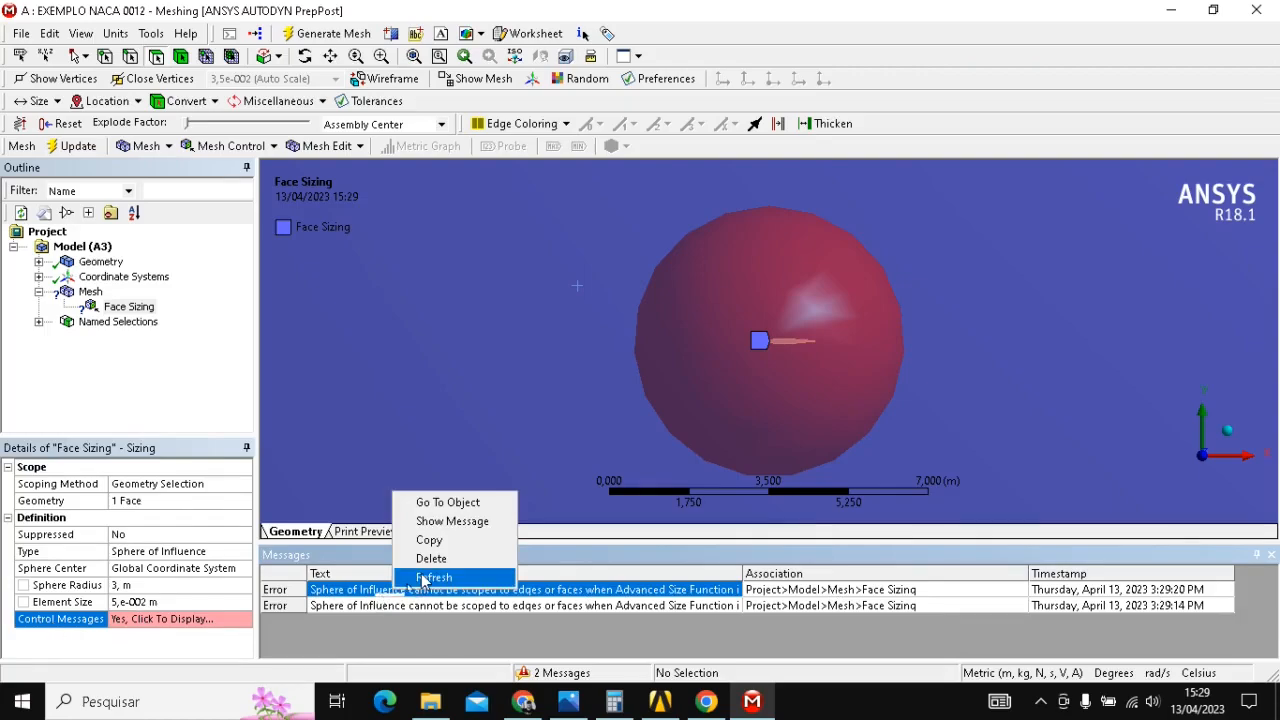
click(430, 559)
right_click(410, 597)
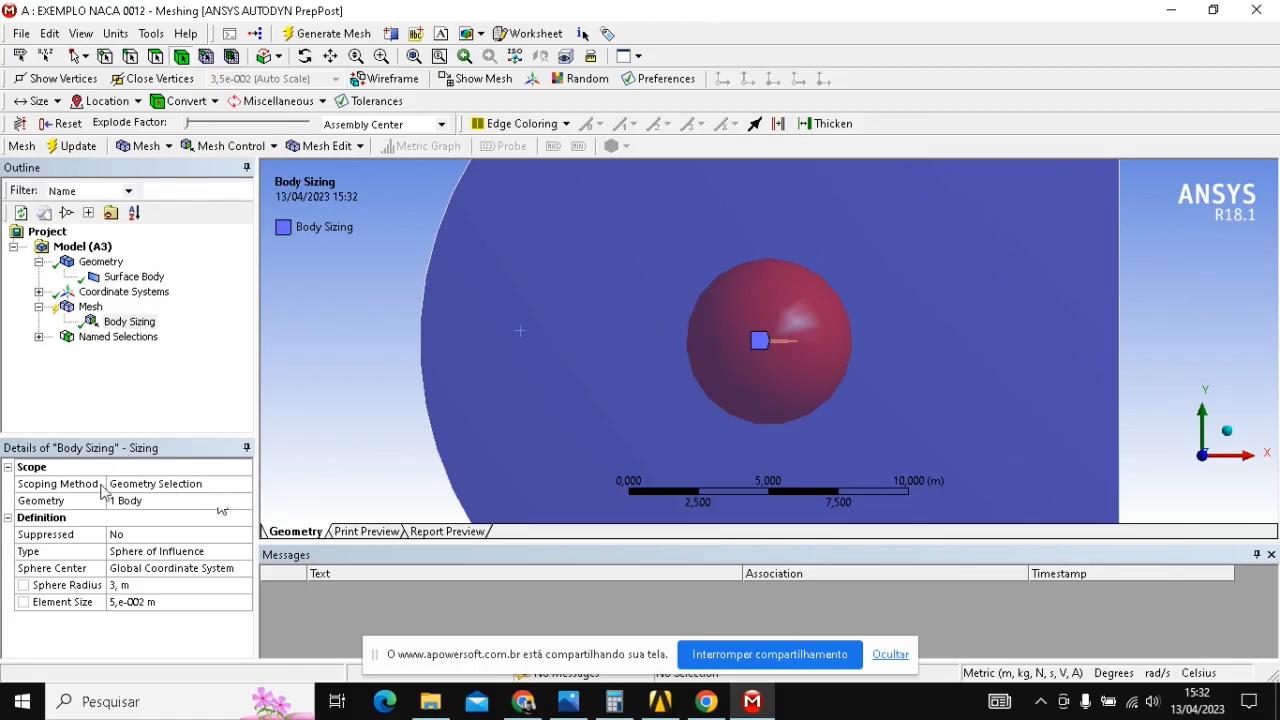
- Apply the flow domain's surface body as the geometry of the body sizing
click(135, 502)
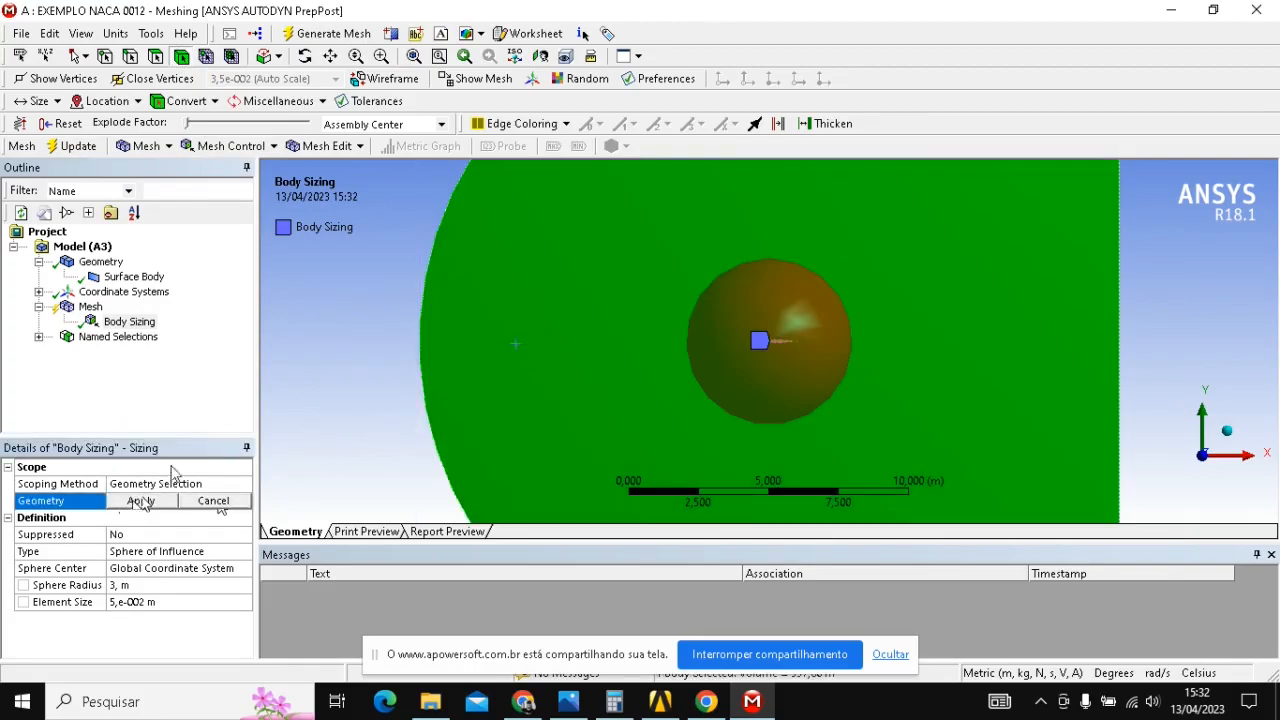
click(141, 501)
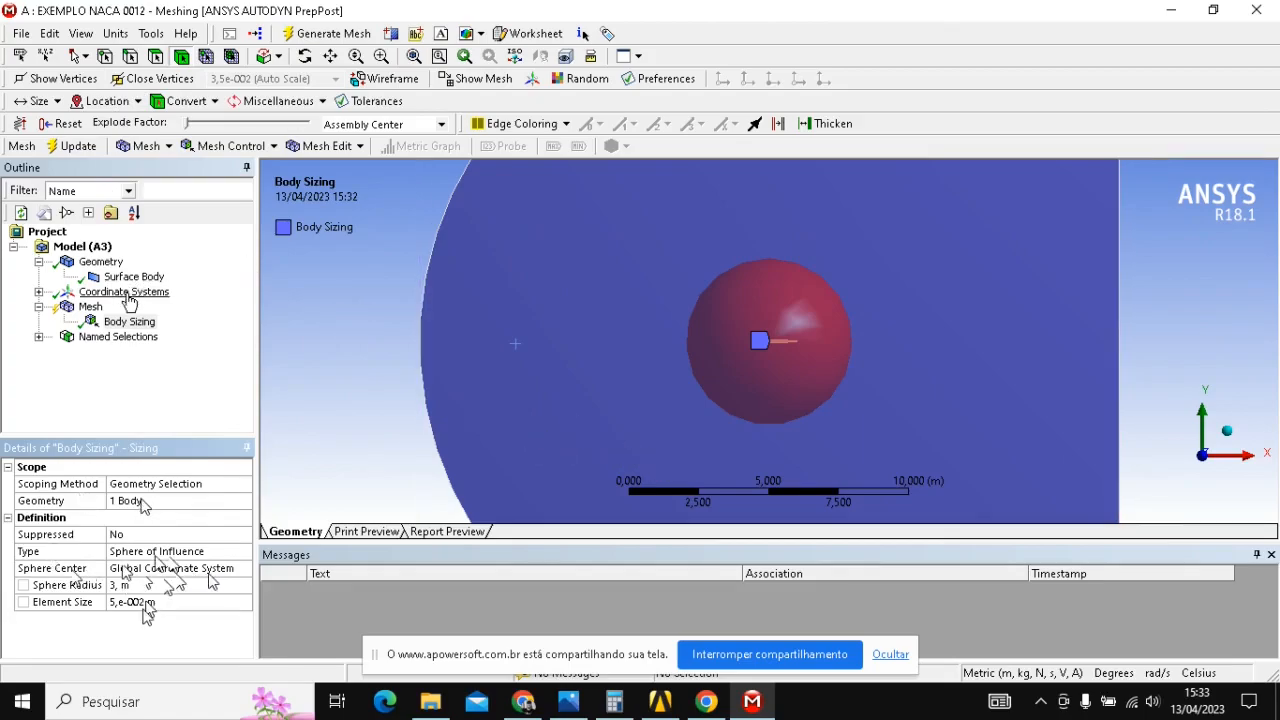
- Generate the mesh with the sphere-of-influence body sizing applied
click(90, 306)
right_click(86, 307)
key(Escape)
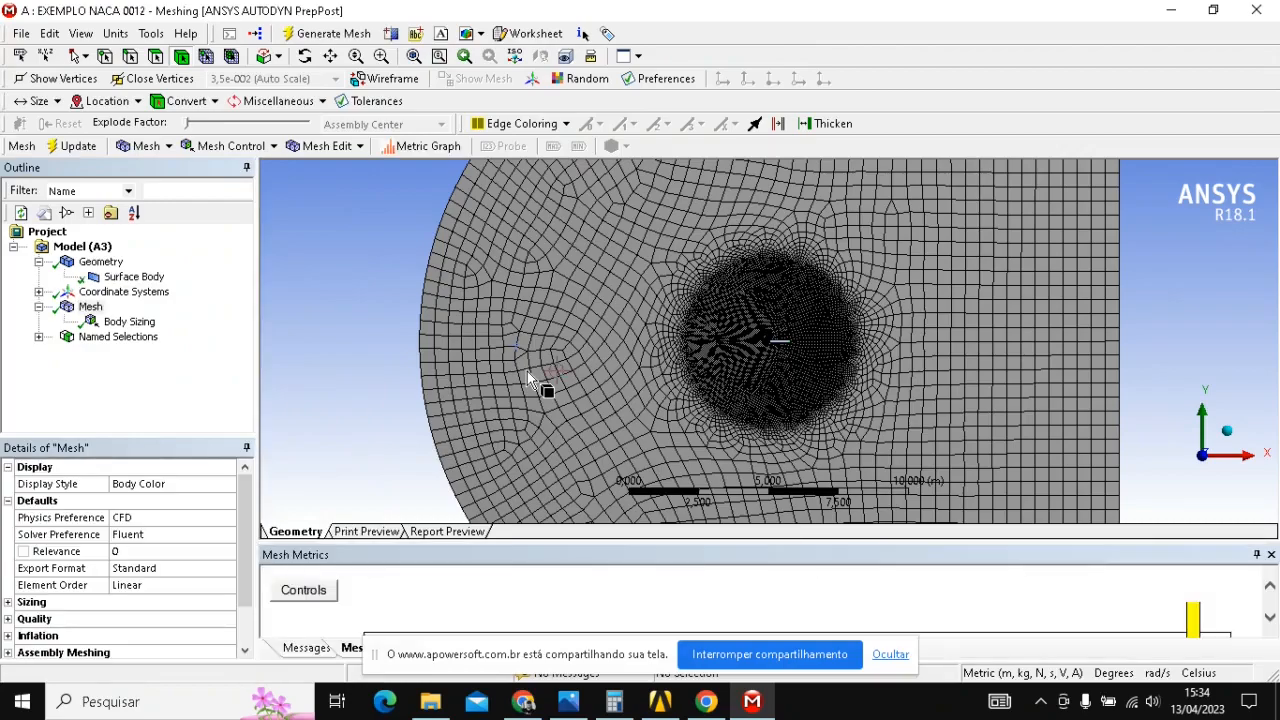
- Examine the generated mesh across the whole domain, inside the refined sphere and closely around the airfoil's leading edge
click(890, 654)
scroll(812, 390, down, 5)
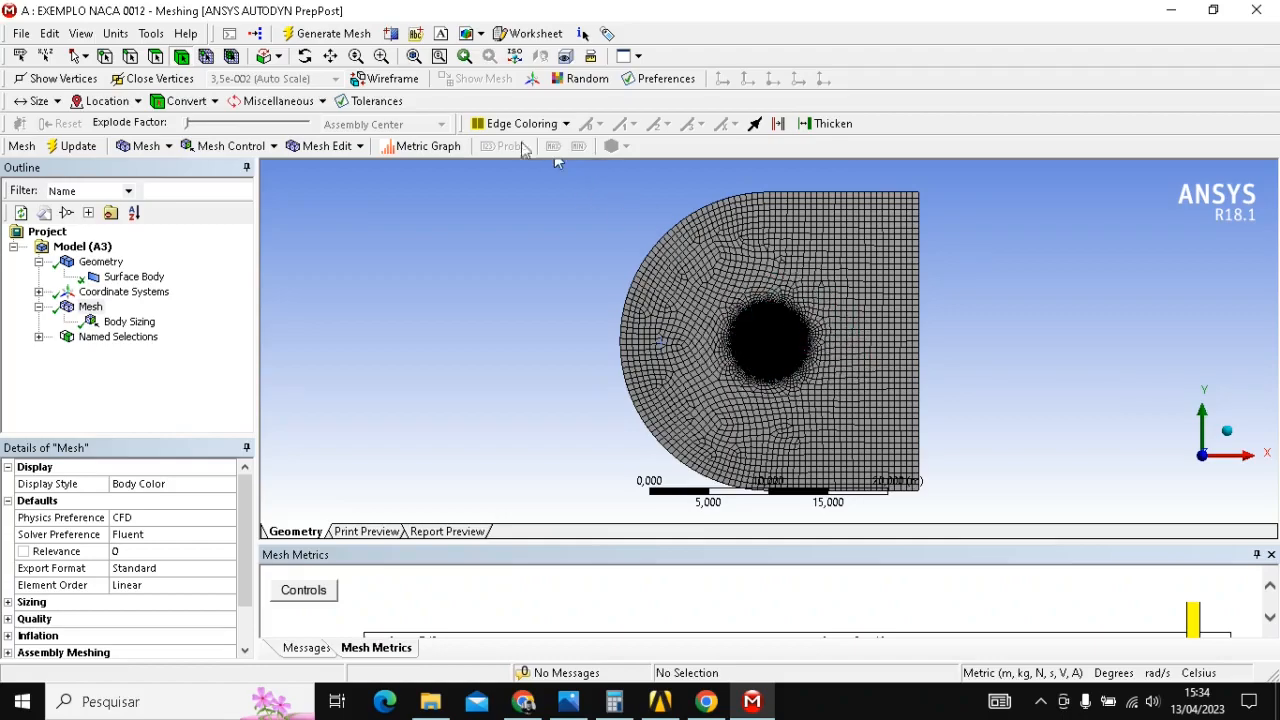
click(381, 56)
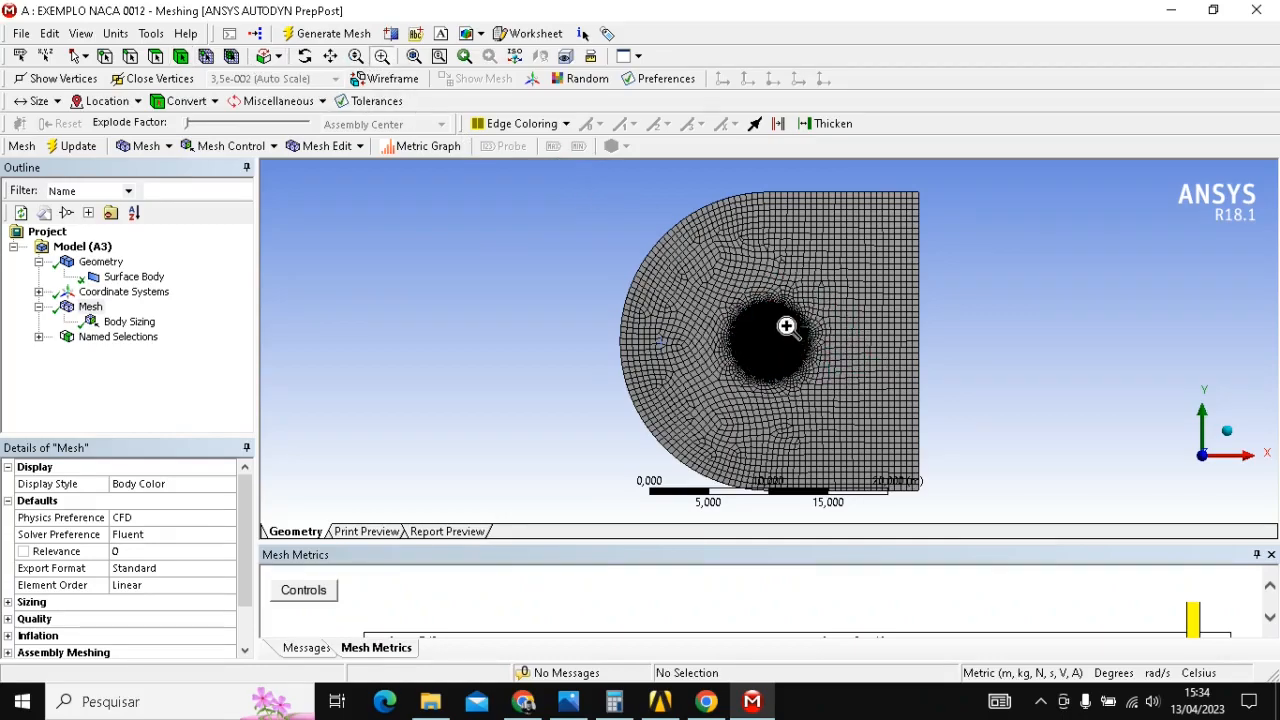
drag(689, 285, 858, 415)
drag(665, 268, 868, 400)
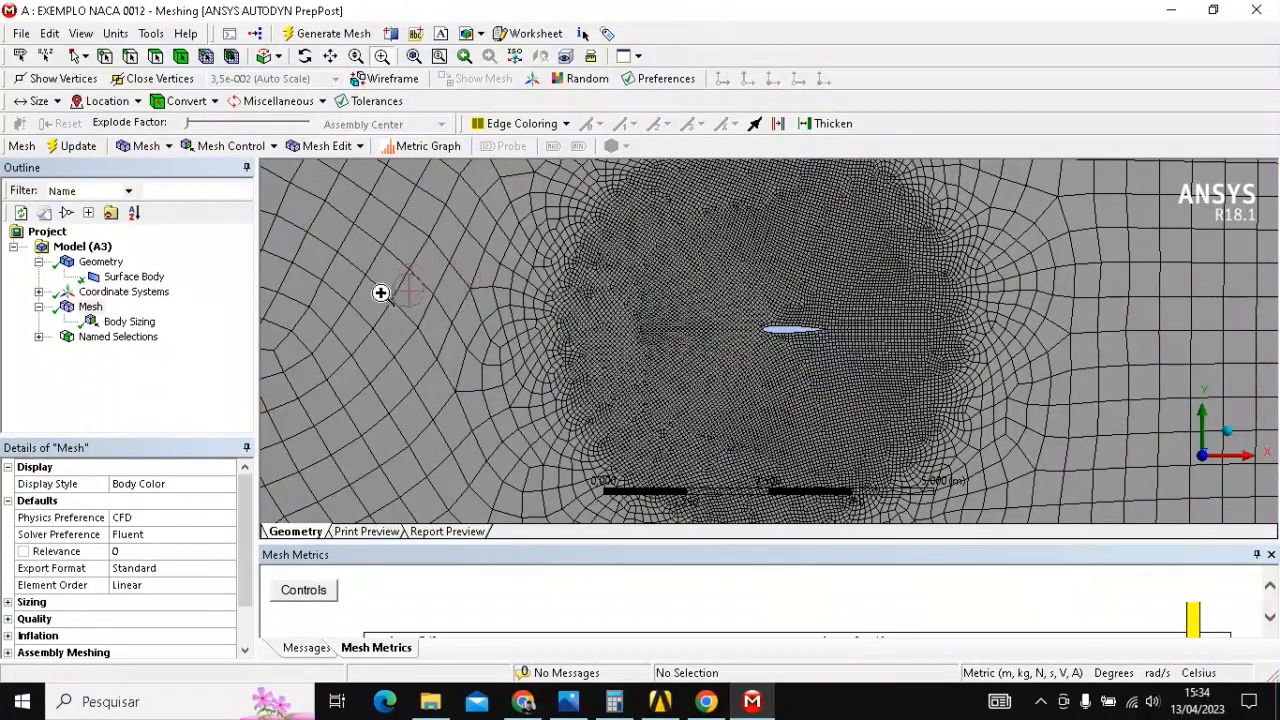
drag(689, 289, 941, 411)
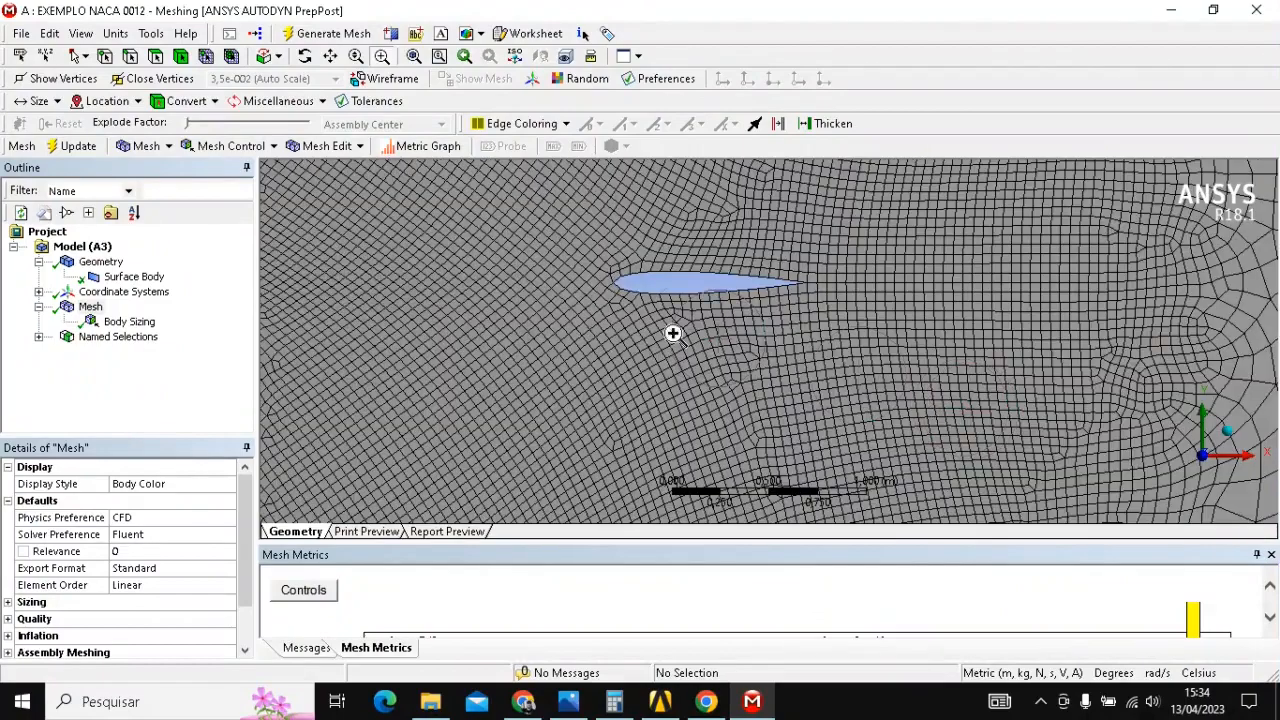
scroll(886, 374, up, 2)
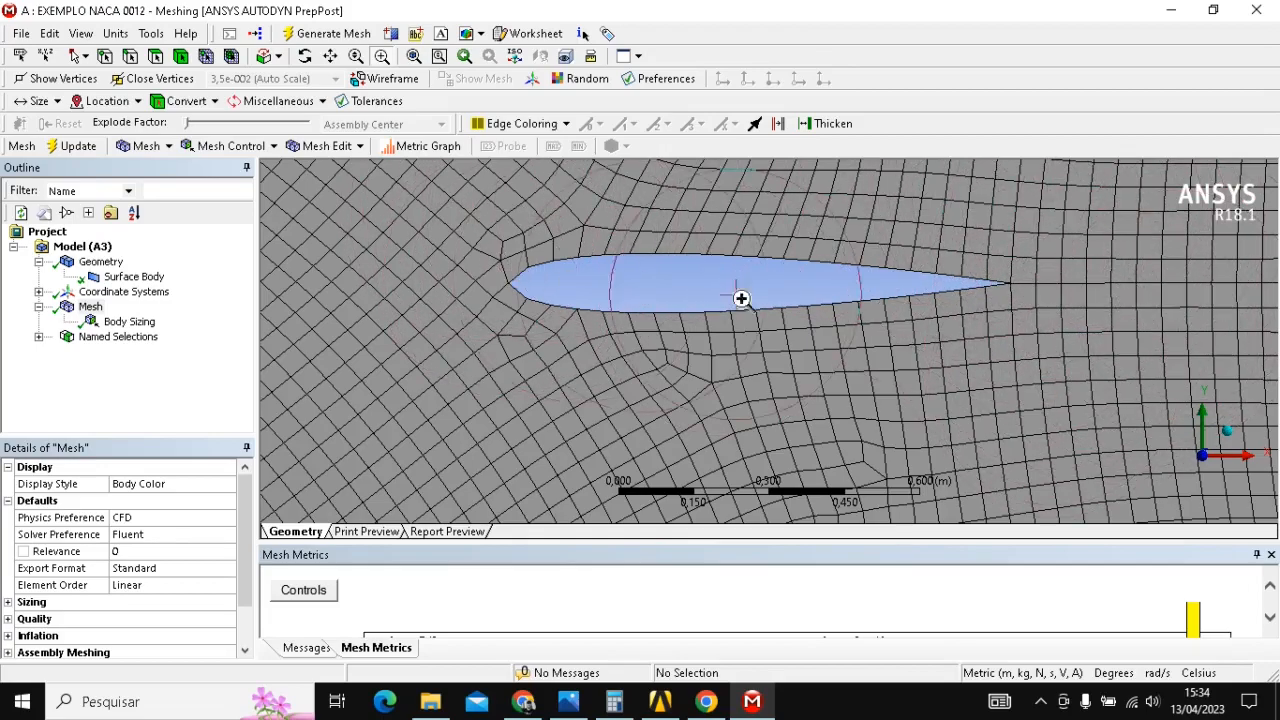
scroll(800, 290, down, 3)
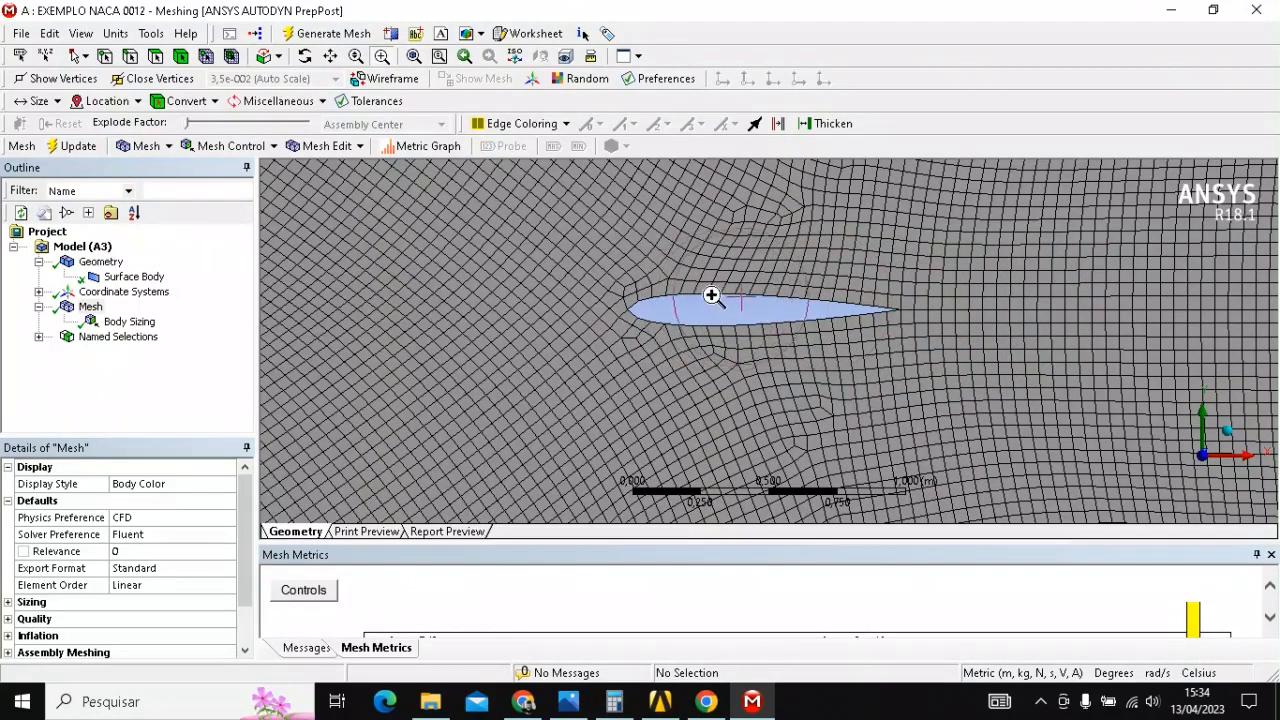
scroll(775, 290, up, 5)
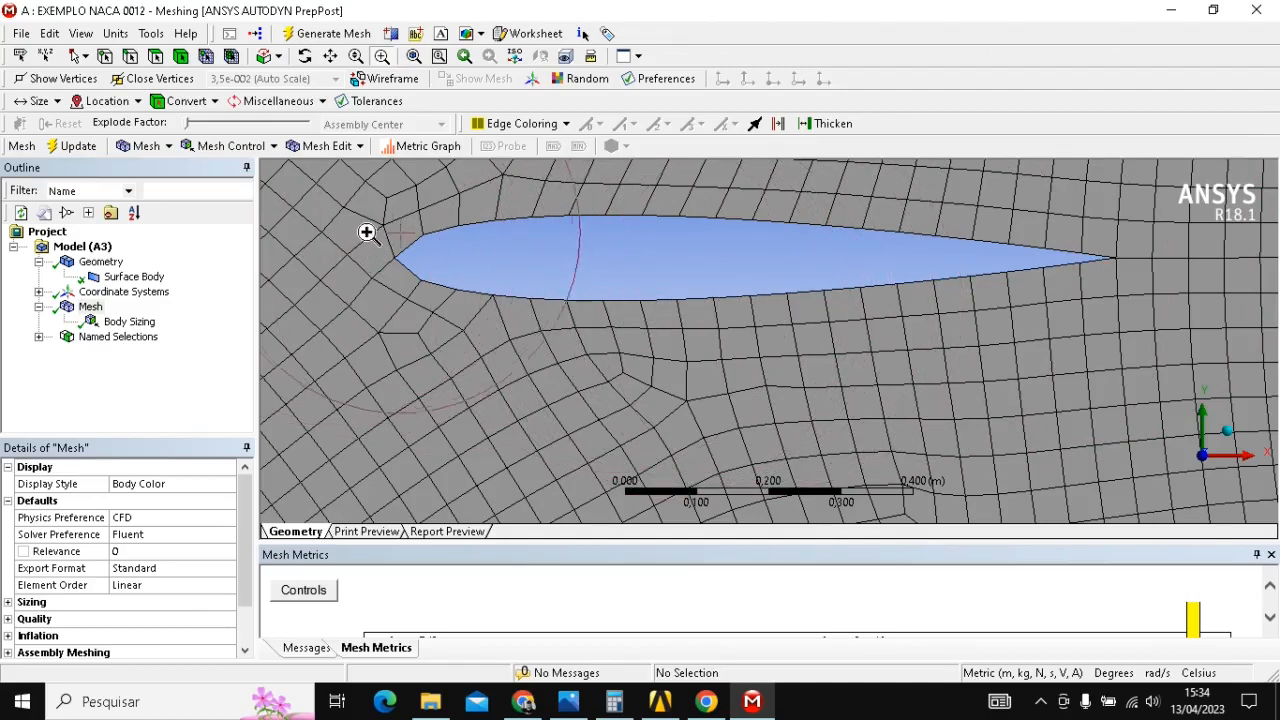
drag(343, 214, 485, 320)
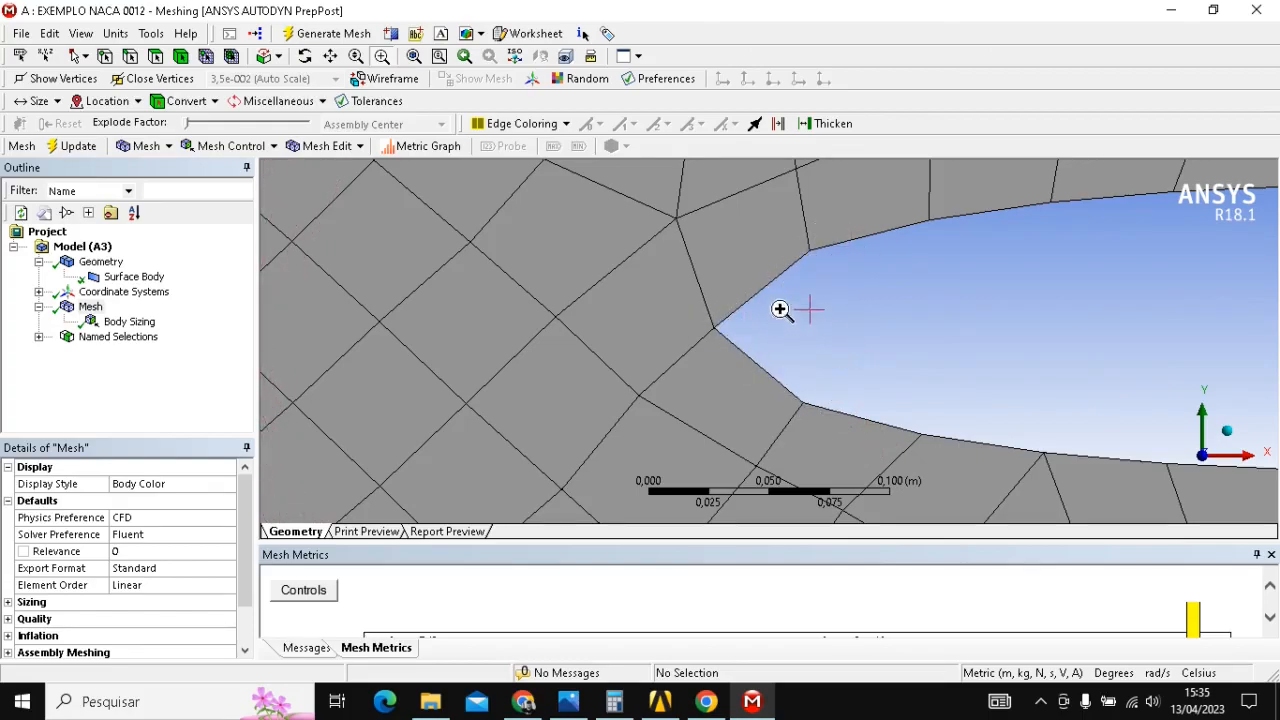
scroll(977, 350, down, 5)
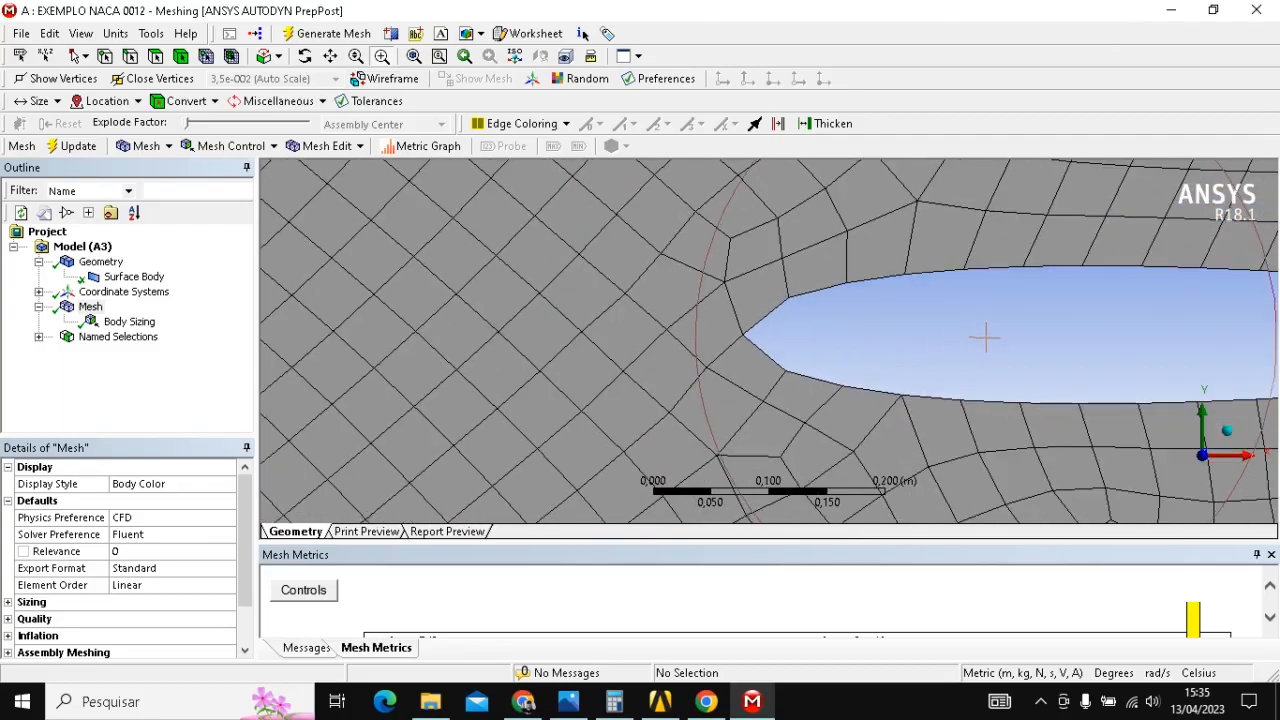
scroll(984, 337, down, 10)
scroll(983, 357, up, 7)
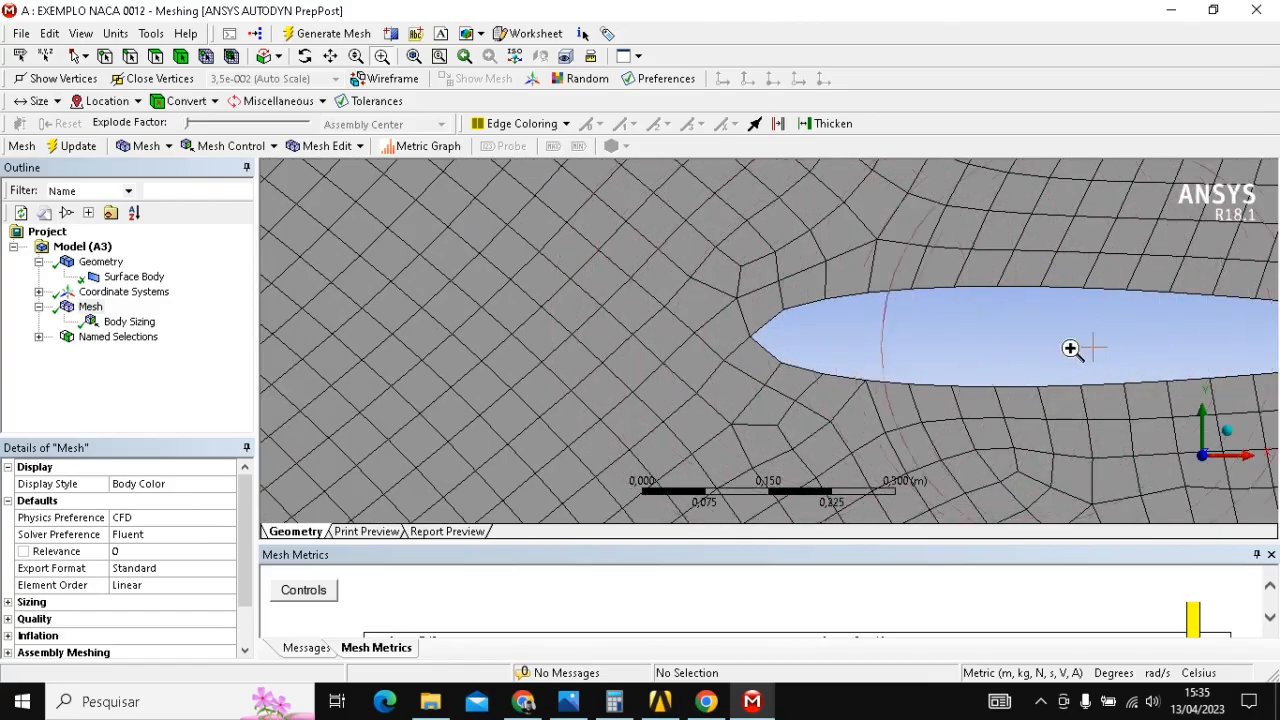
scroll(1090, 349, down, 8)
scroll(920, 372, down, 6)
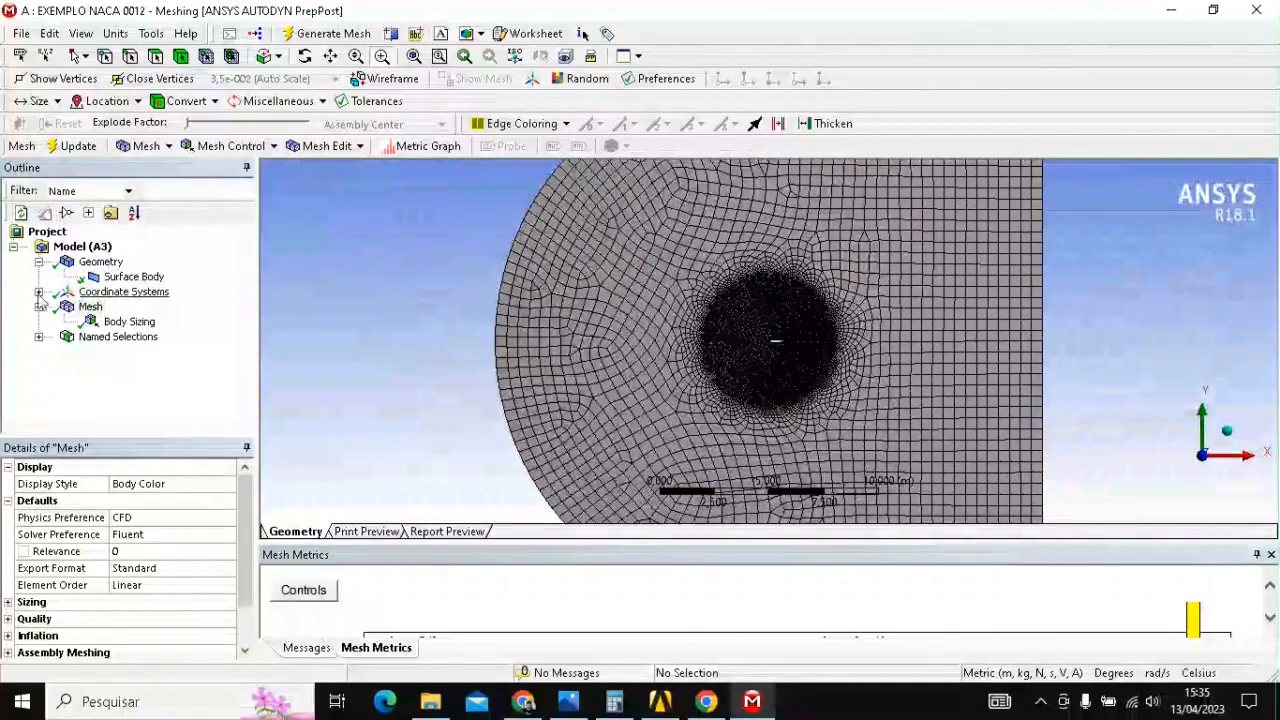
- Add a new sizing control to the mesh and apply the airfoil's upper edge as its geometry
click(255, 148)
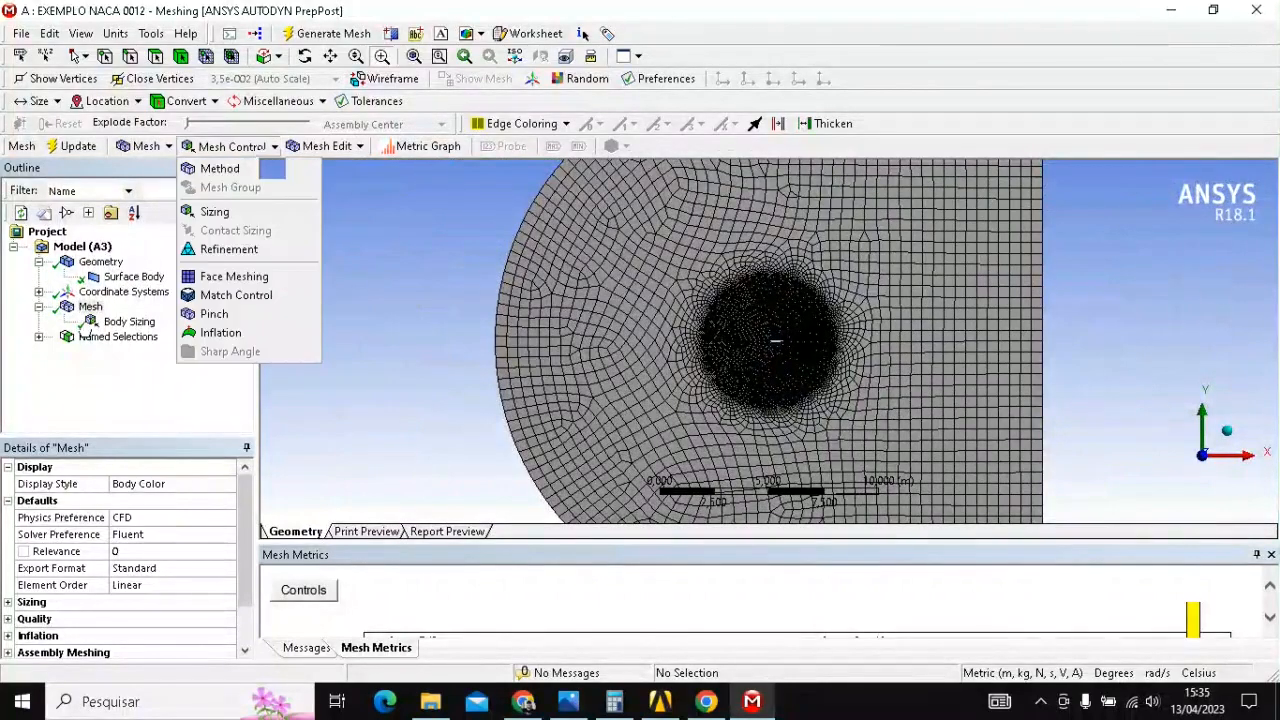
click(214, 212)
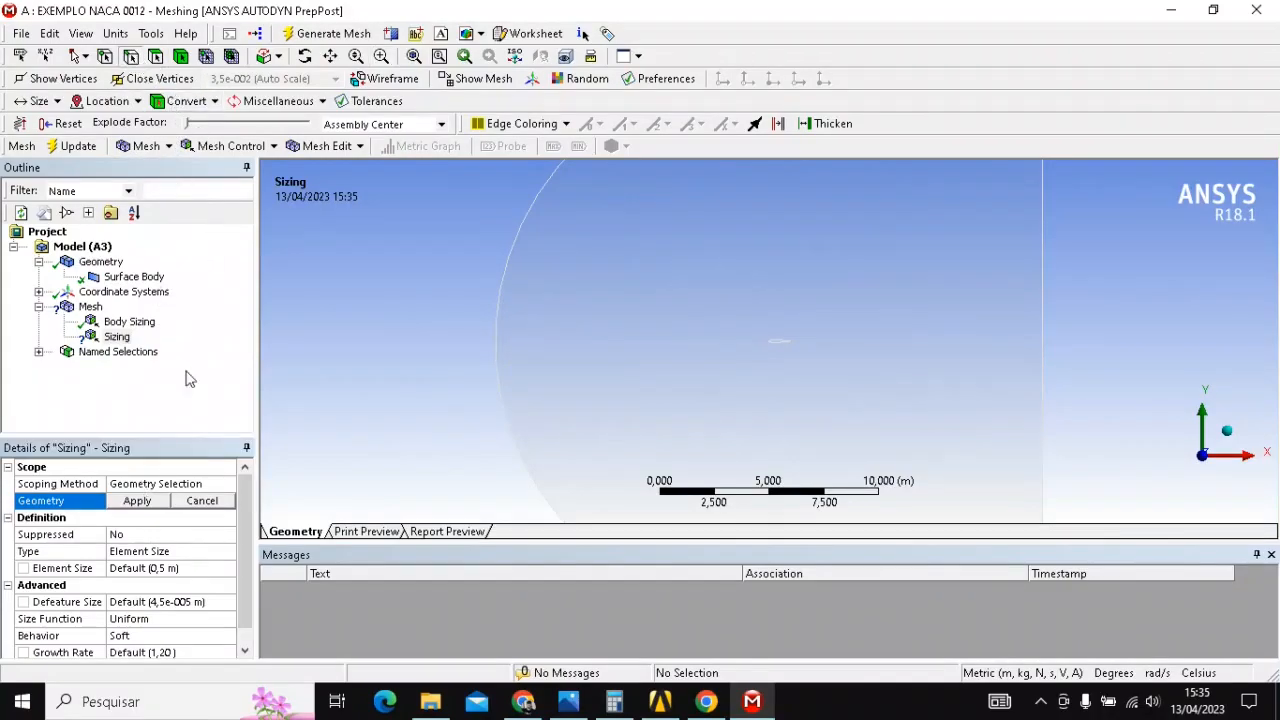
scroll(791, 355, up, 5)
scroll(793, 355, up, 5)
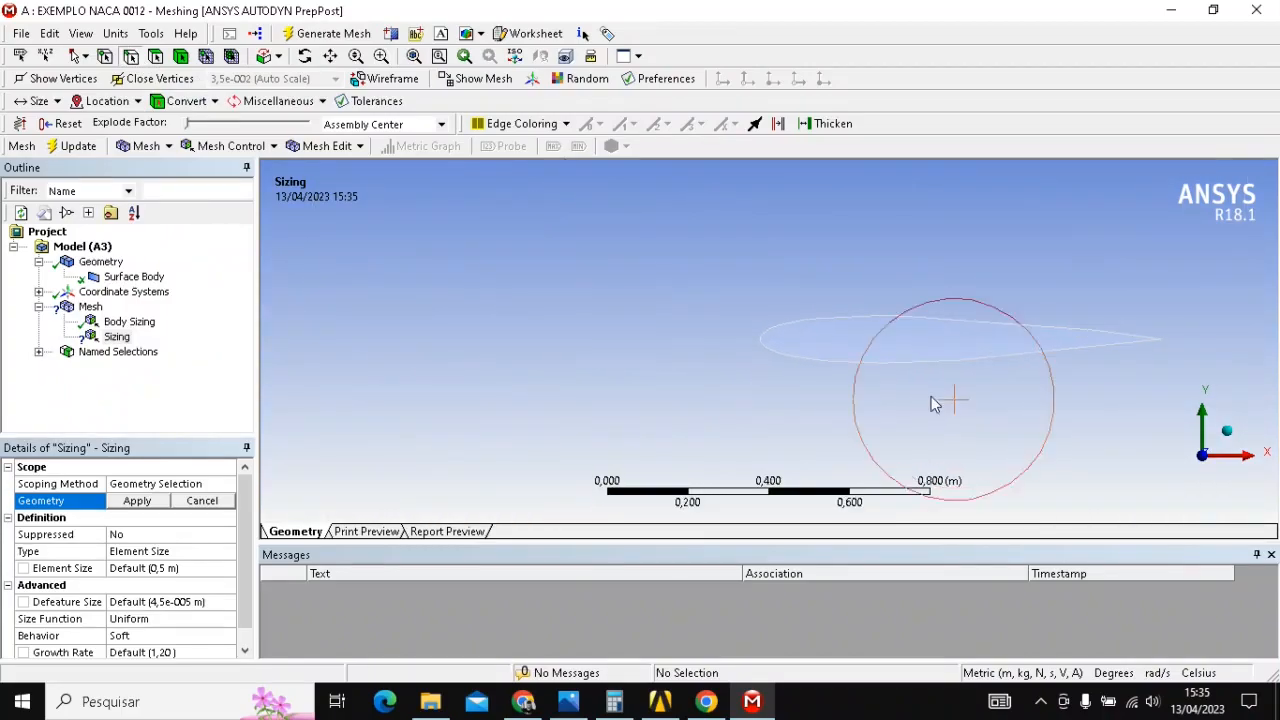
click(916, 316)
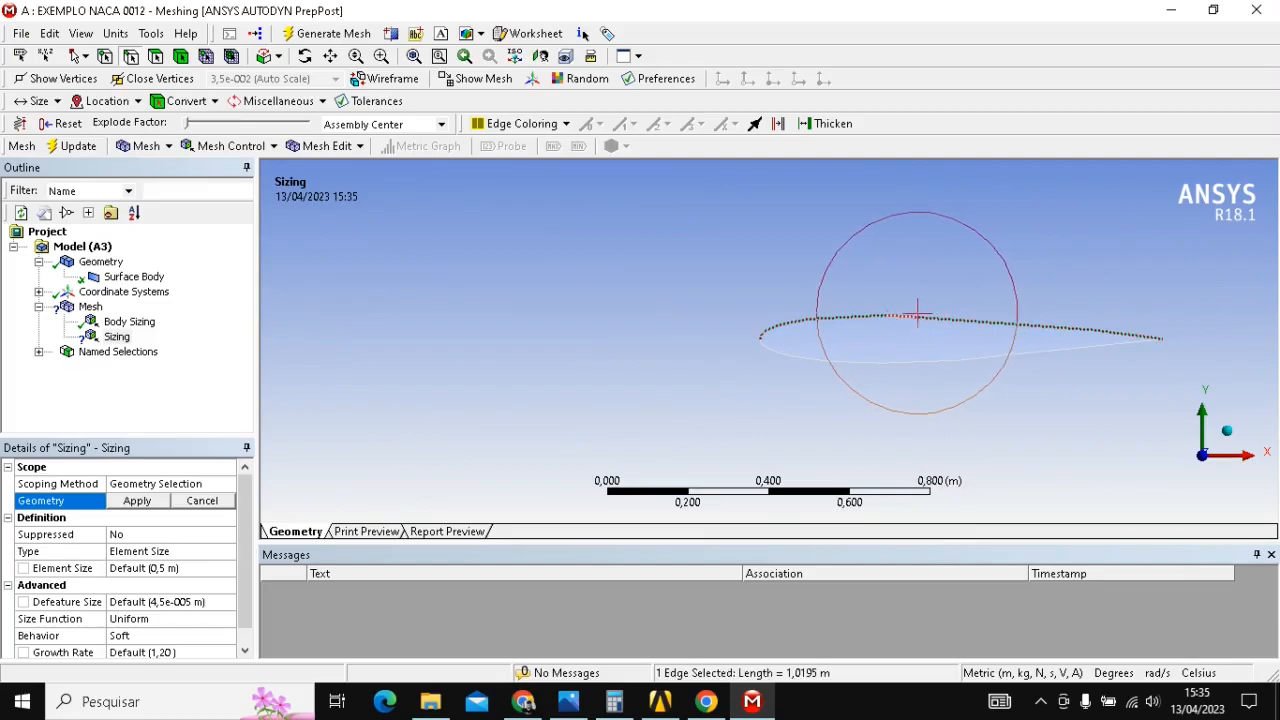
click(138, 501)
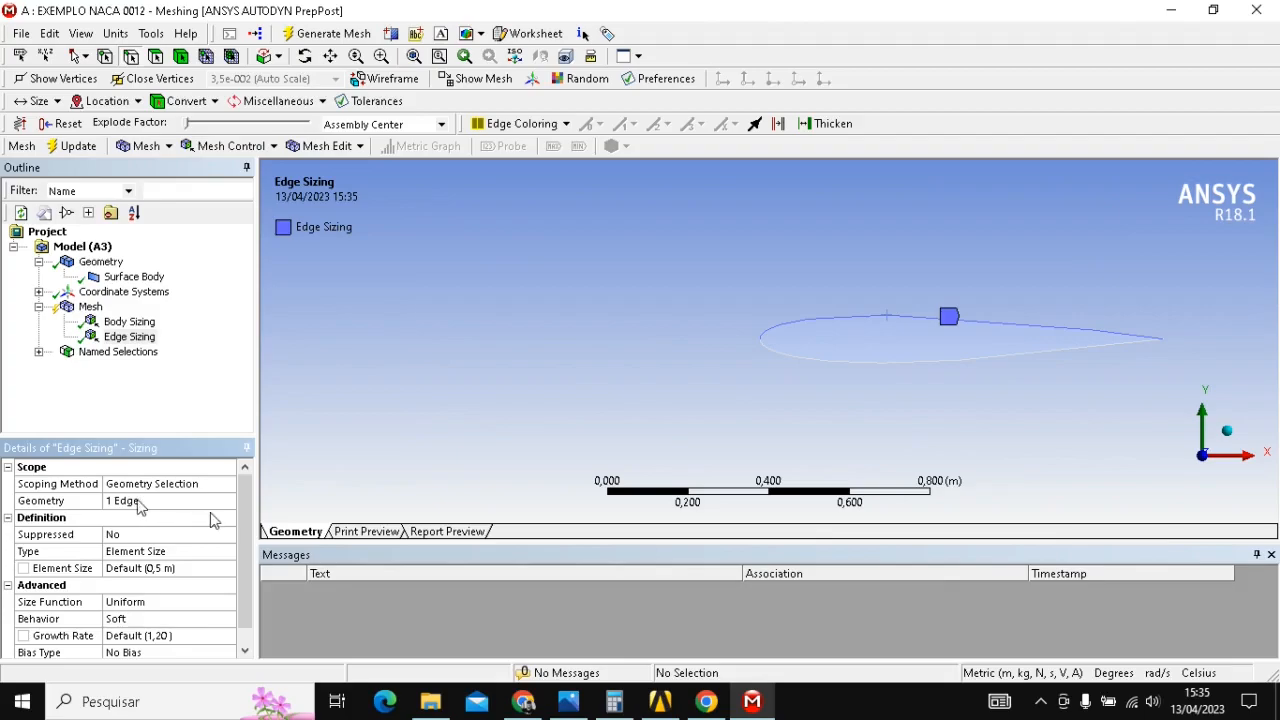
- Set the element size of the upper edge's sizing to 0.003 m, keeping the Element Size type
scroll(248, 520, down, 1)
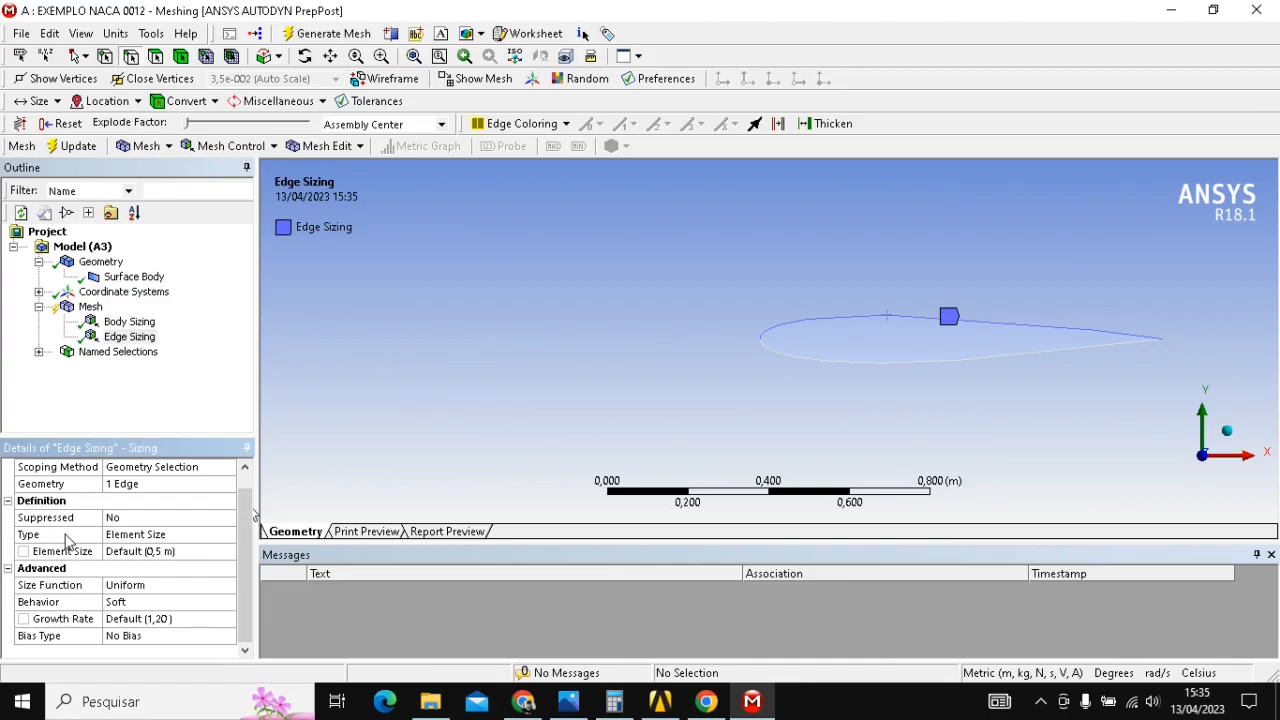
click(180, 536)
click(193, 551)
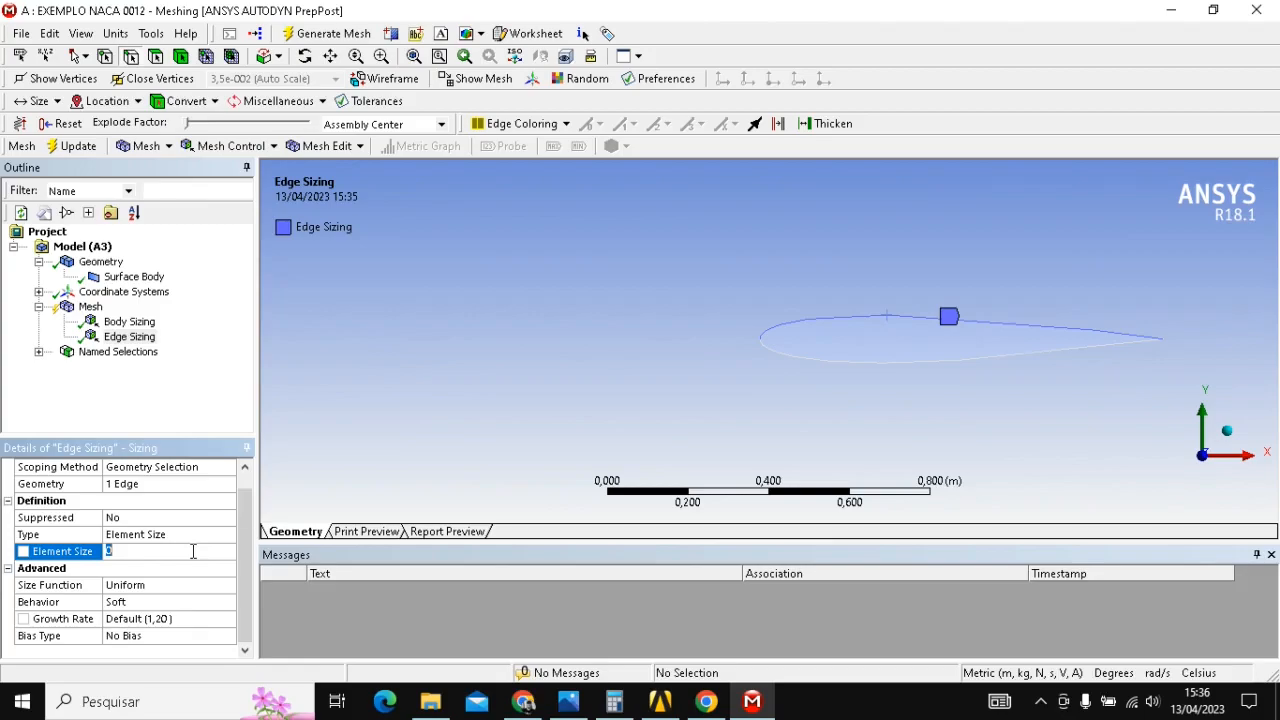
text(003)
key(Return)
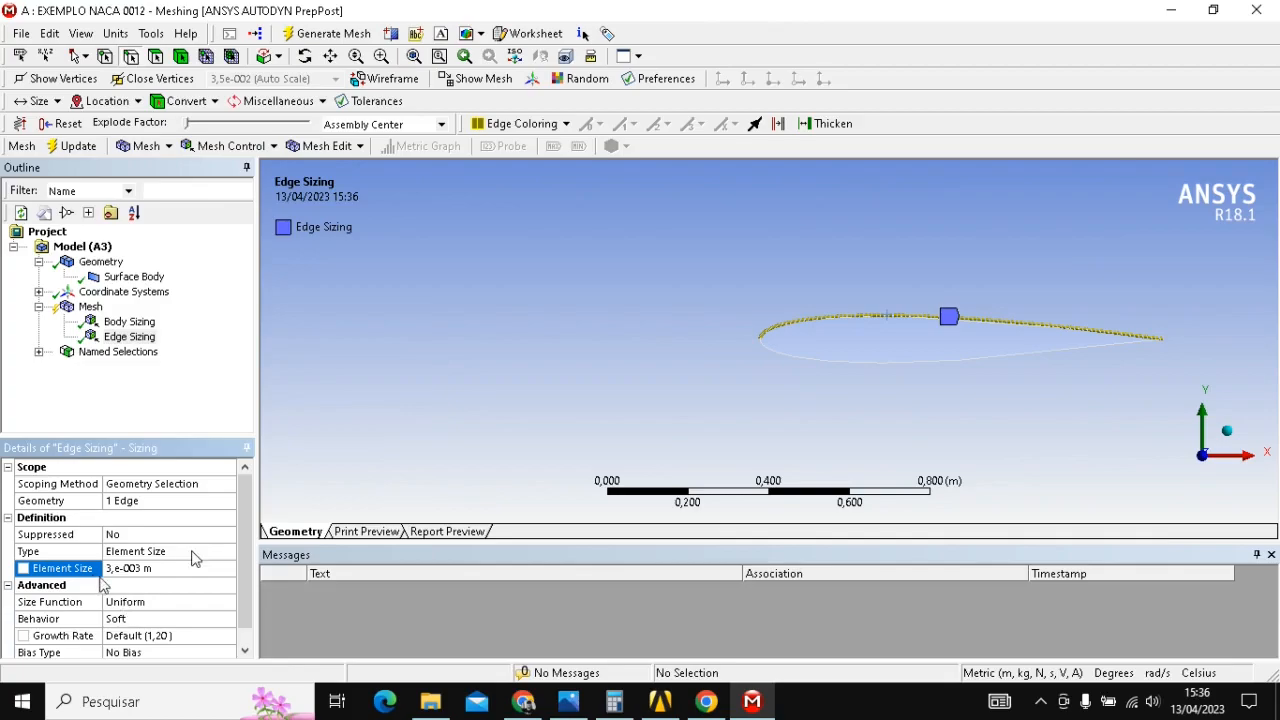
- Look at the bias type choices of the edge sizing and set its behavior to Hard
scroll(248, 551, down, 1)
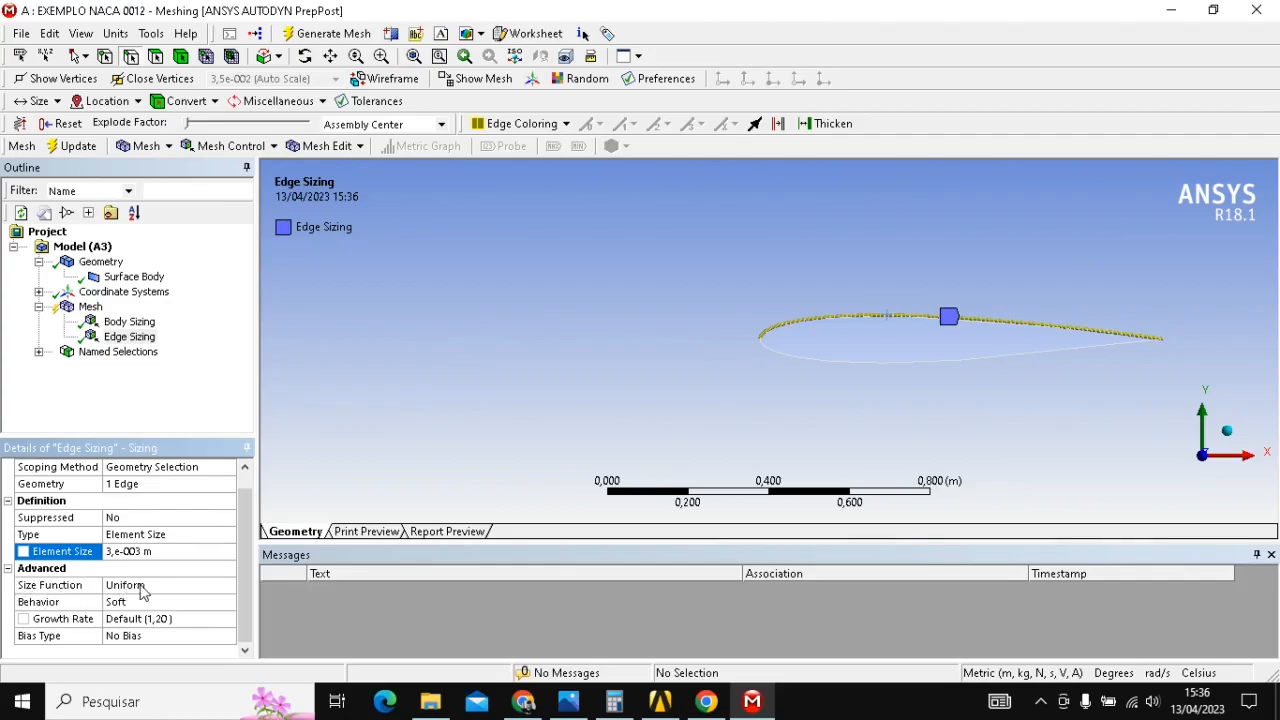
click(140, 637)
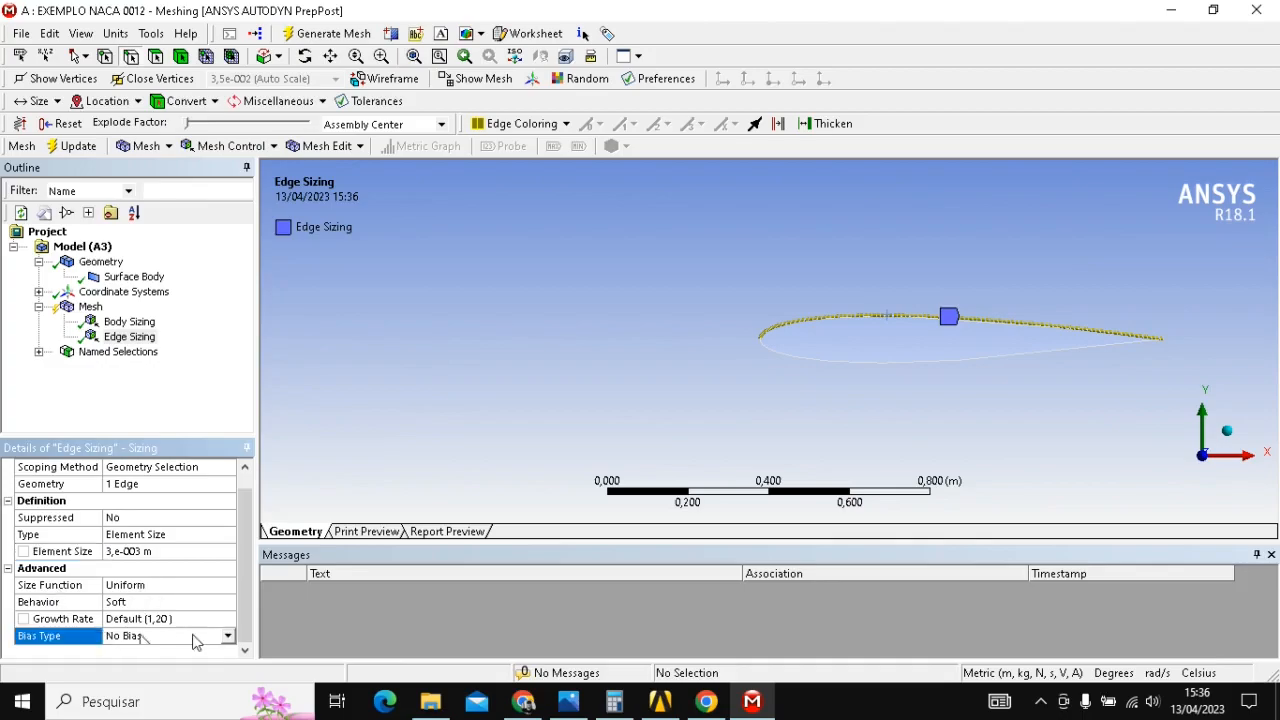
click(228, 637)
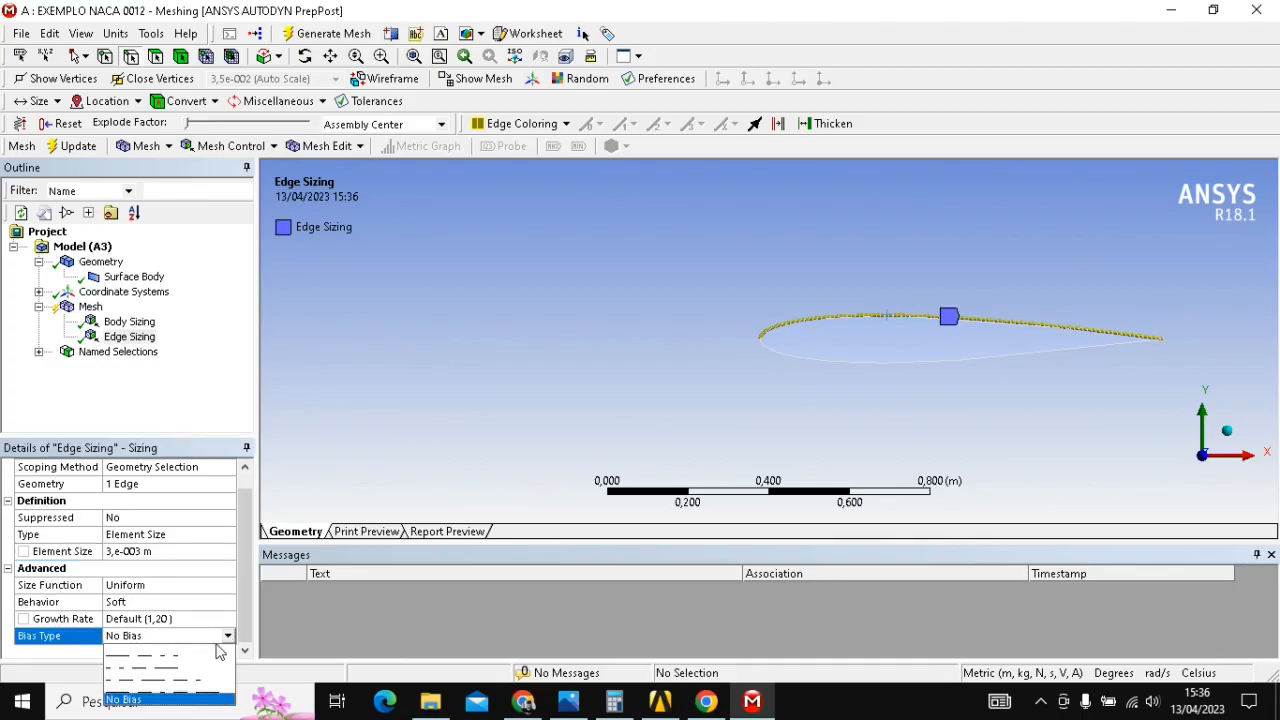
click(137, 603)
click(228, 603)
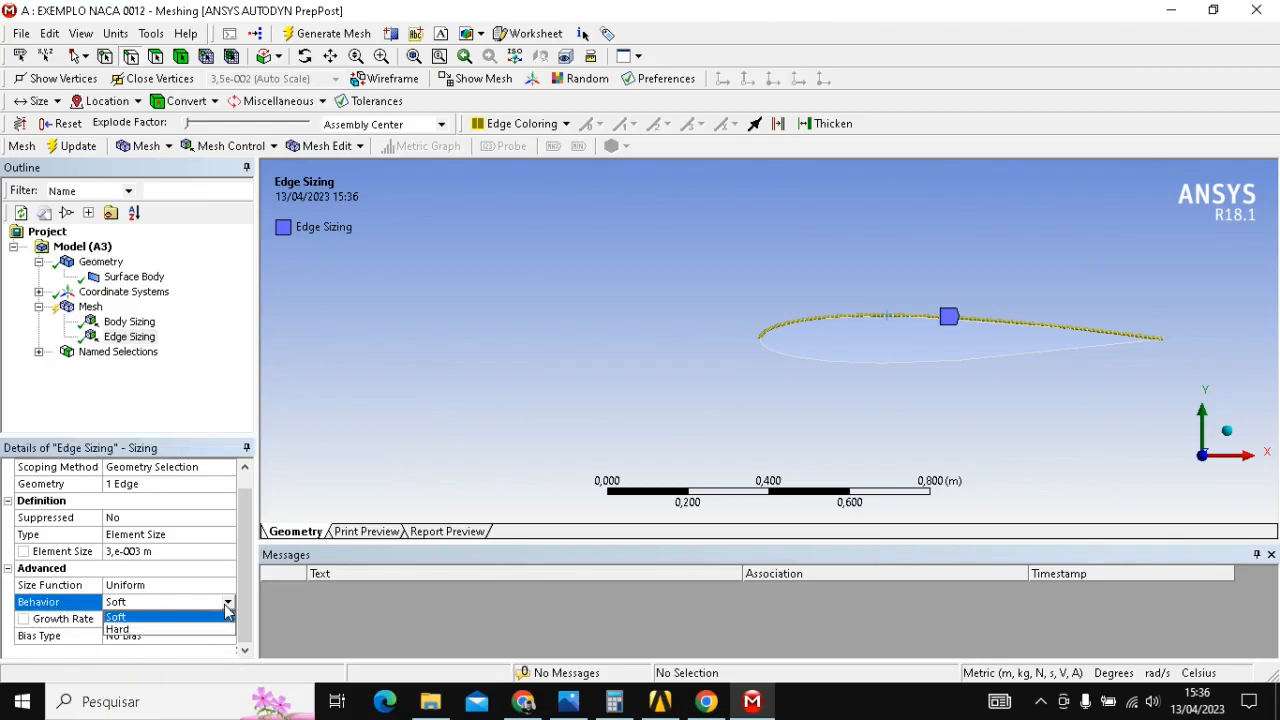
click(120, 628)
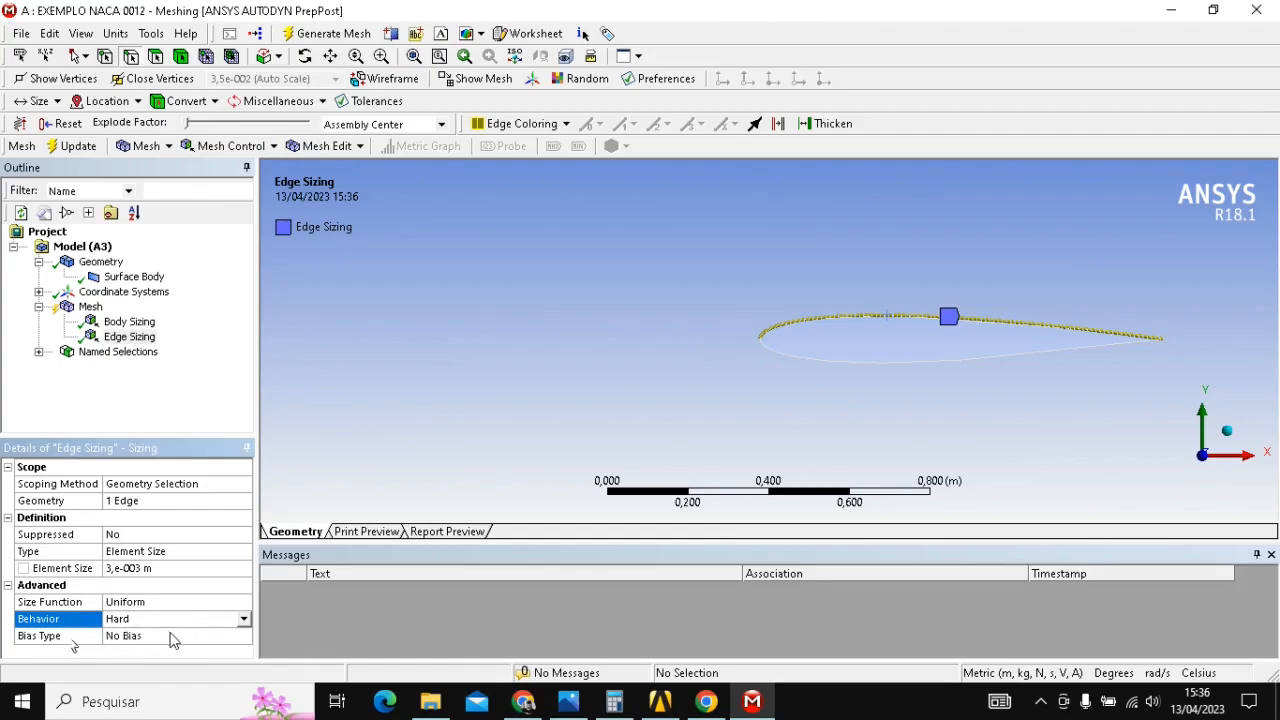
- Switch to Chrome, read the cadsys25.com article's section on bias type and bias factor, and return to ANSYS Meshing
mouse_move(530, 705)
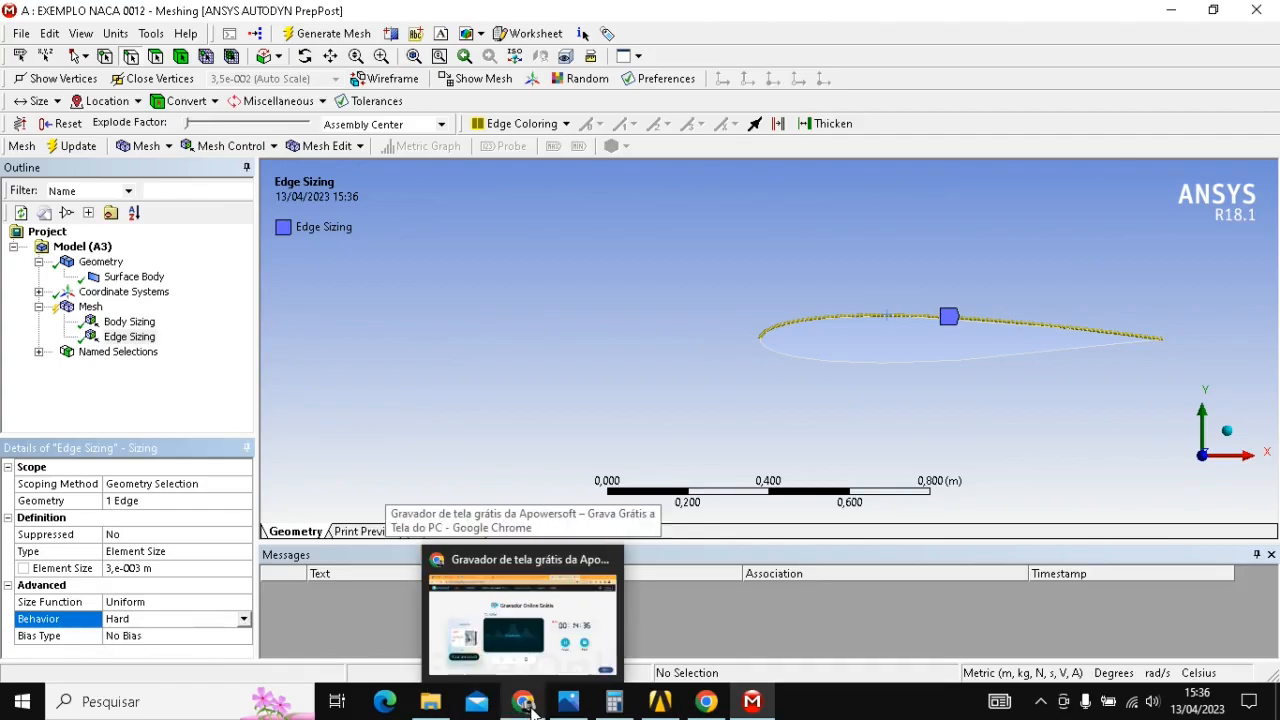
click(536, 612)
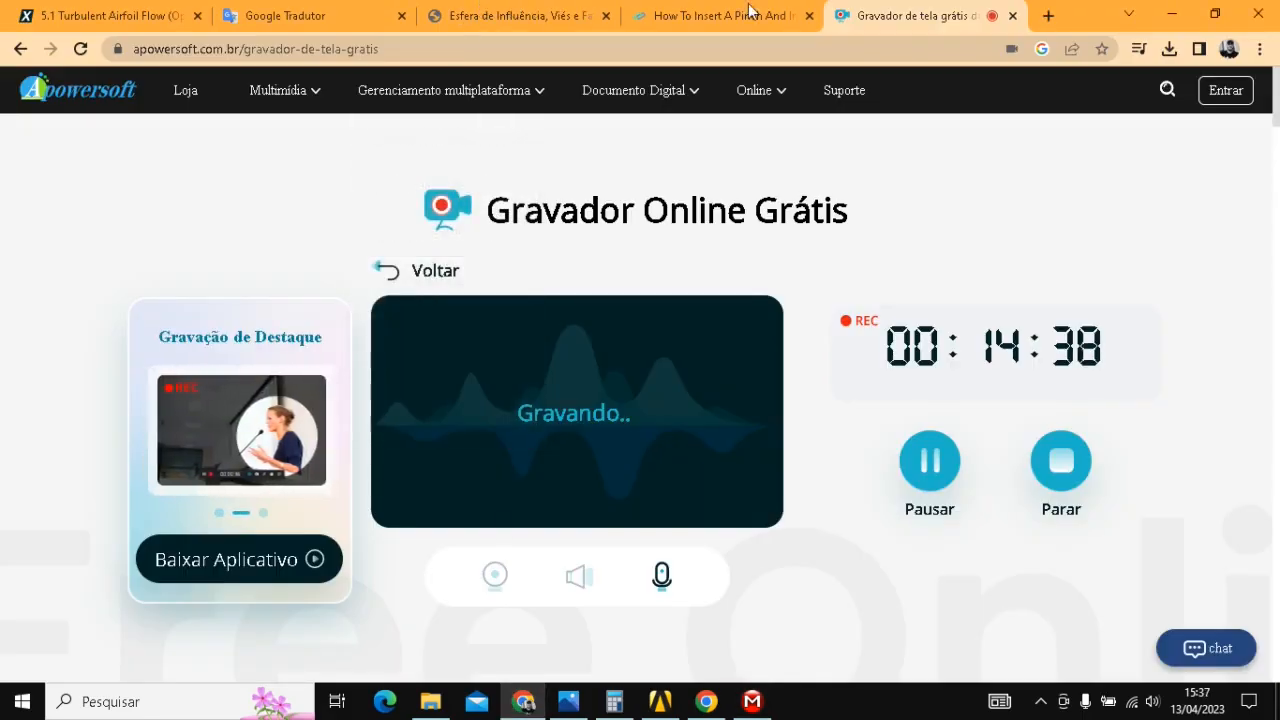
click(515, 16)
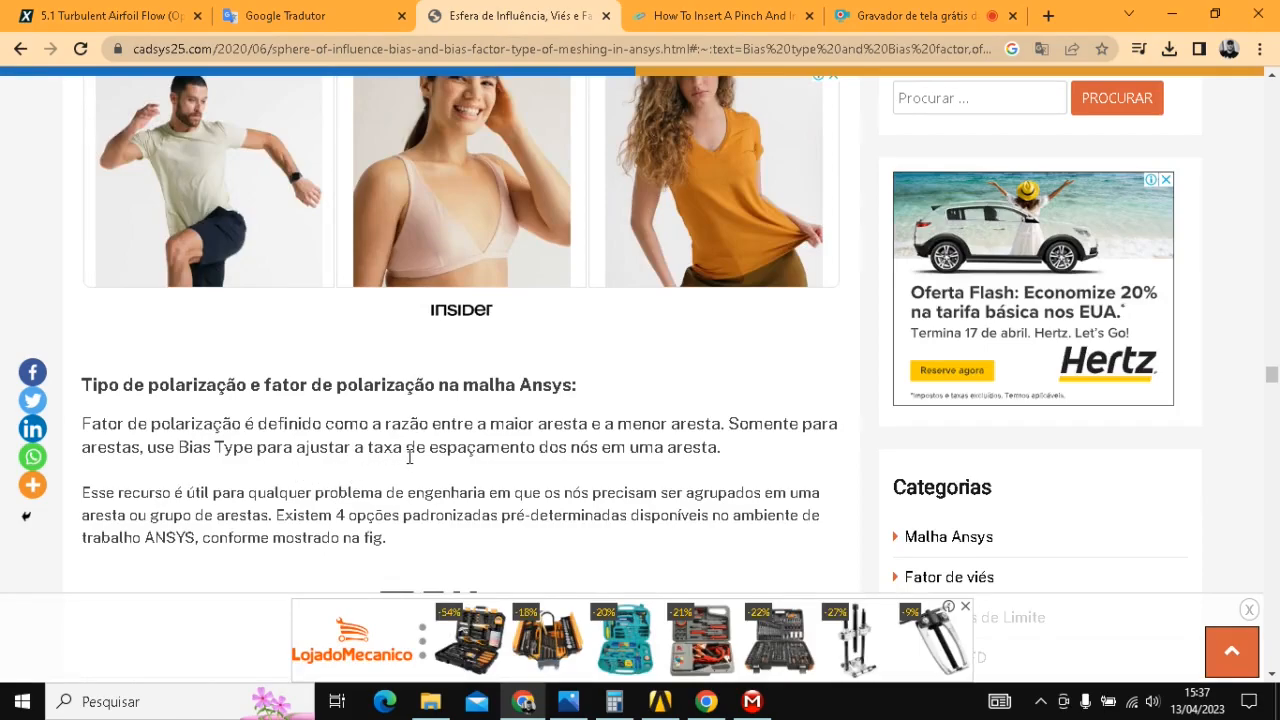
scroll(409, 457, down, 3)
scroll(352, 246, down, 1)
scroll(358, 252, up, 2)
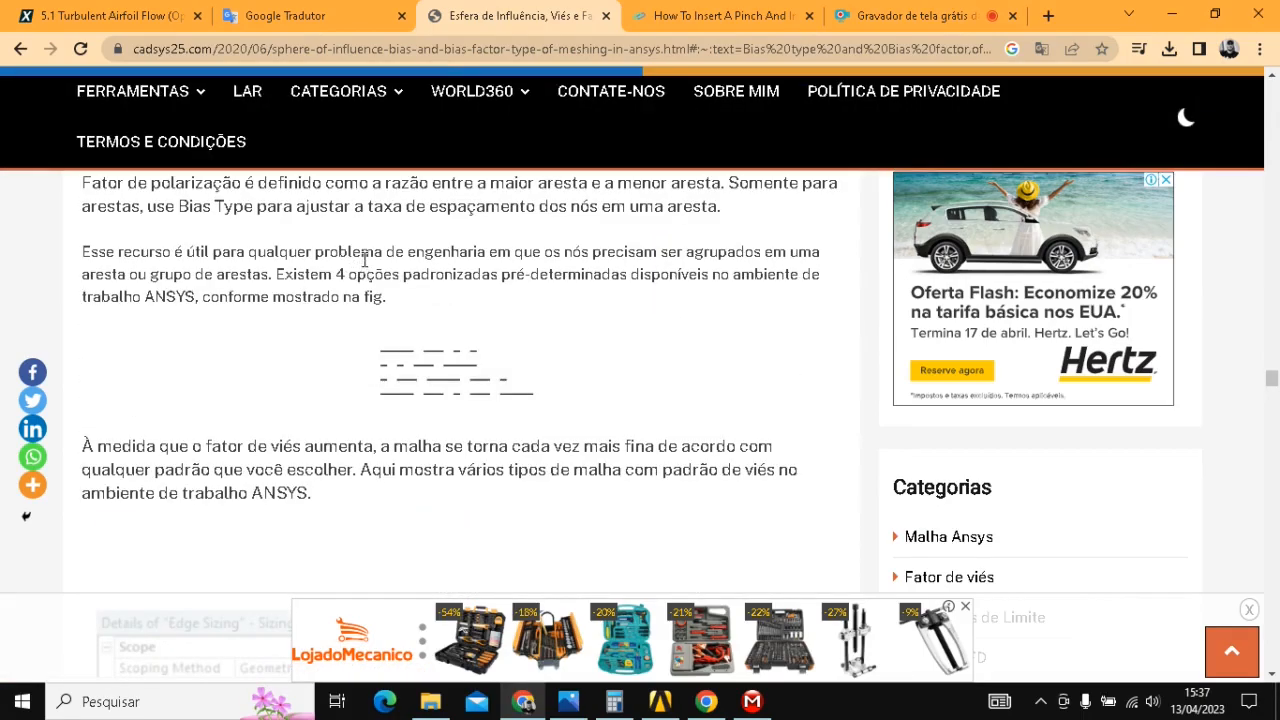
click(752, 701)
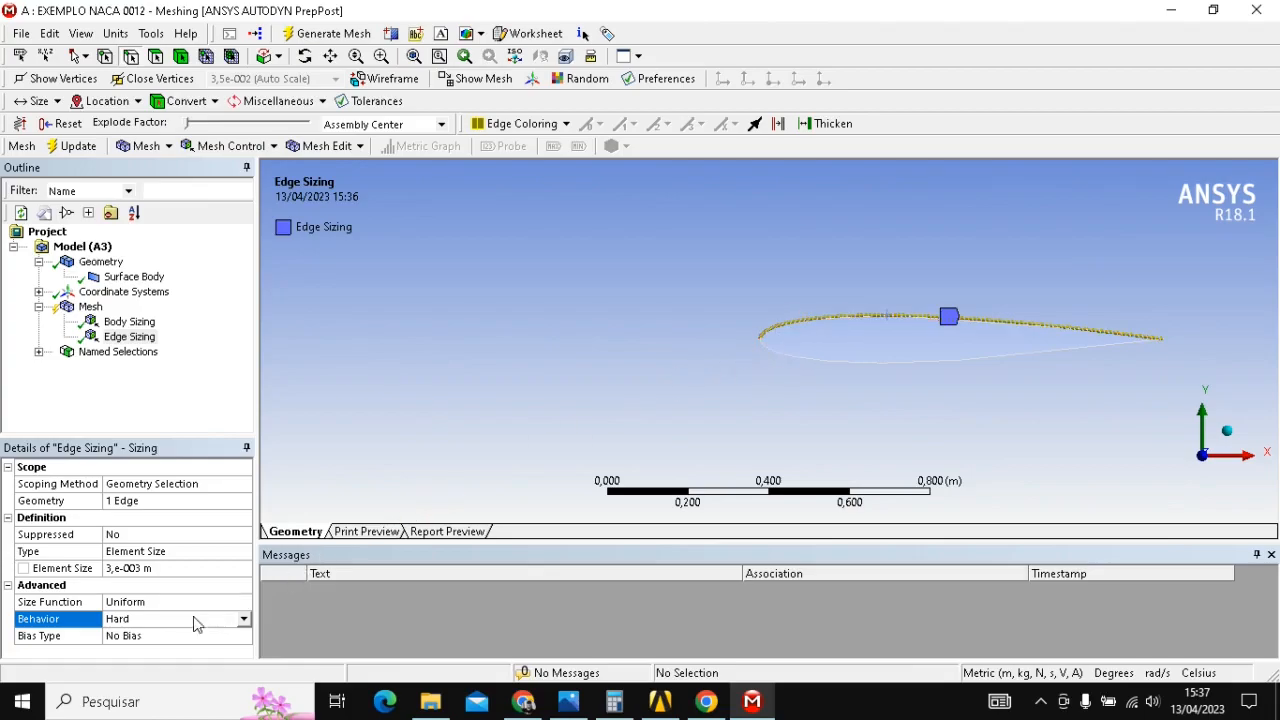
- Set the upper edge's bias type to refine towards both ends with a bias factor of 10, and inspect its leading-edge divisions
click(158, 638)
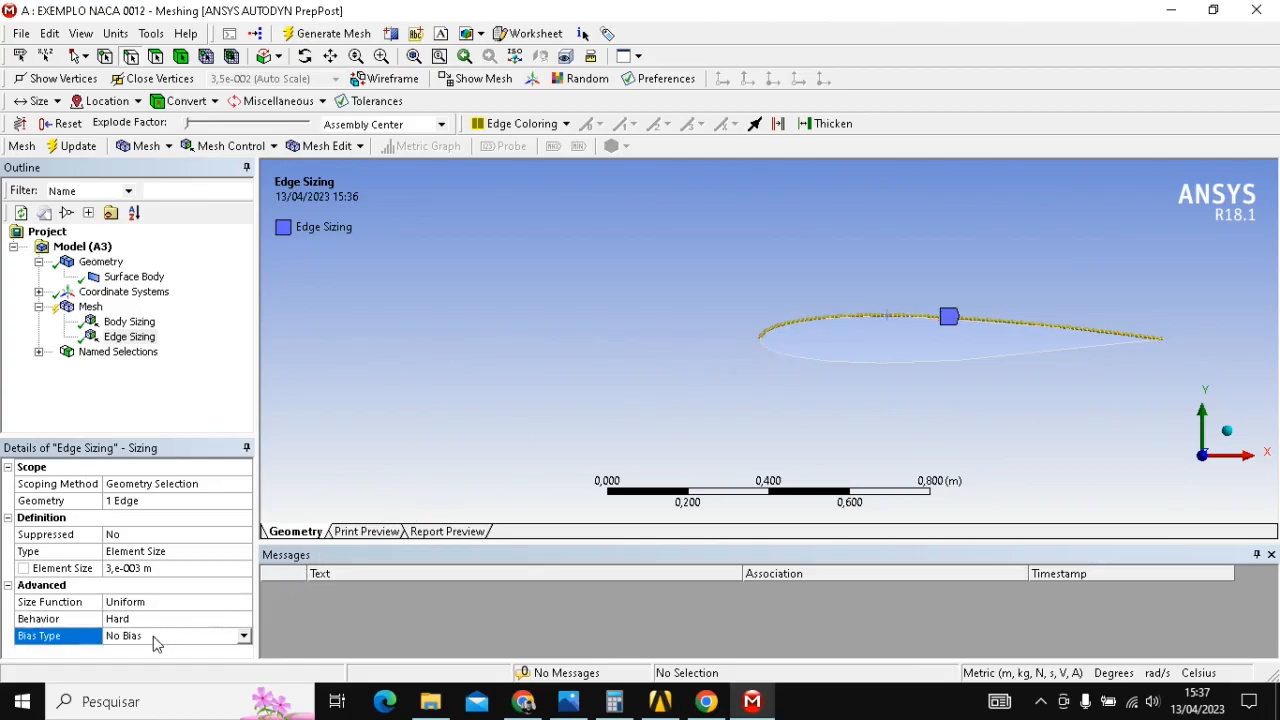
click(244, 637)
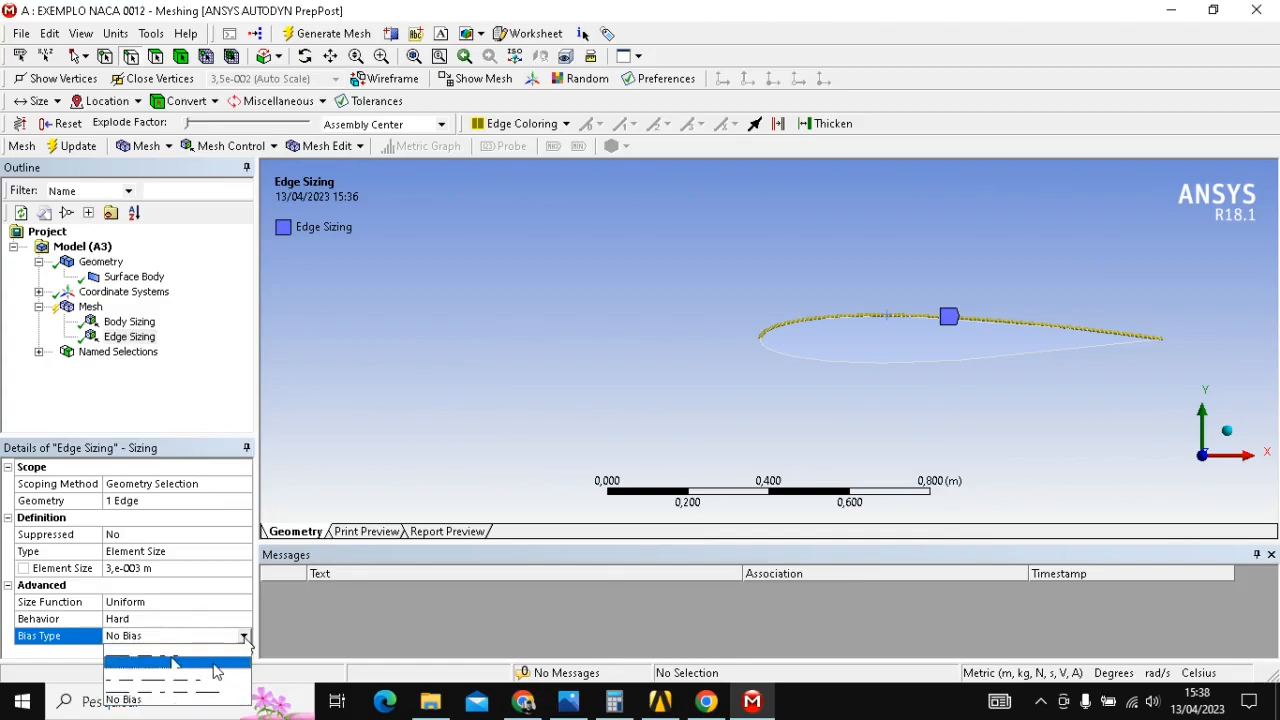
click(164, 682)
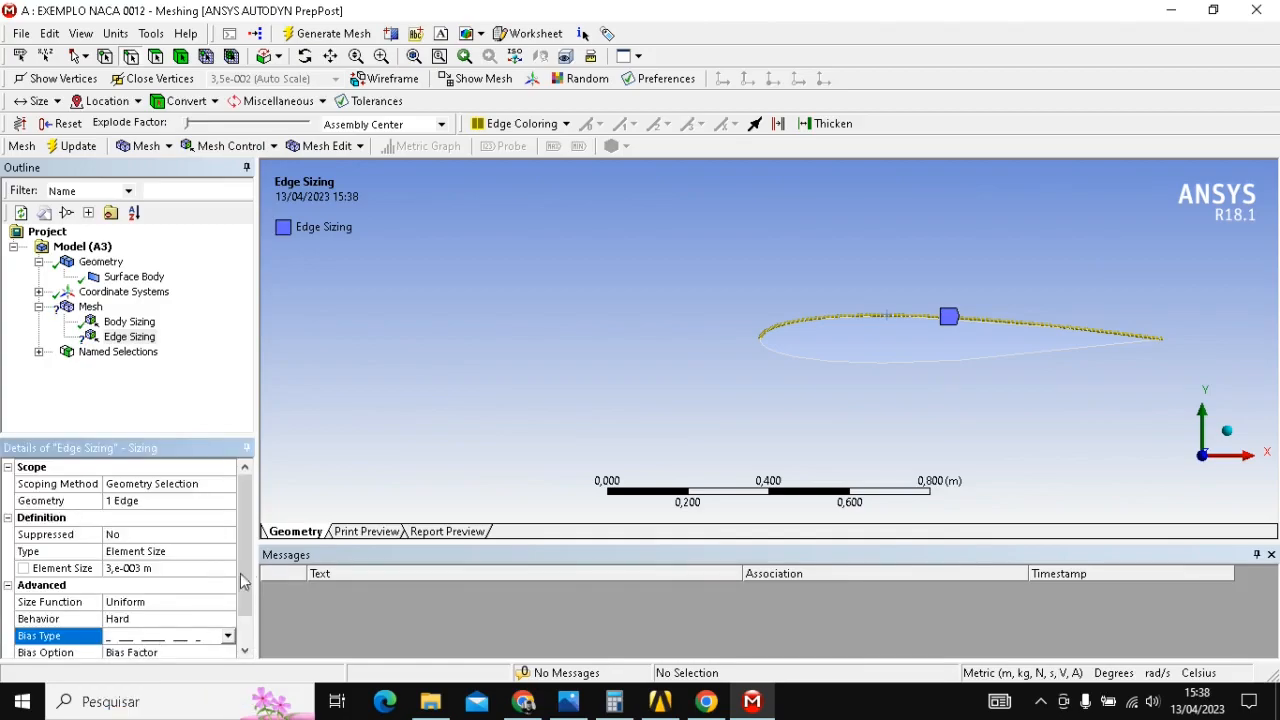
scroll(250, 590, down, 1)
scroll(252, 590, down, 1)
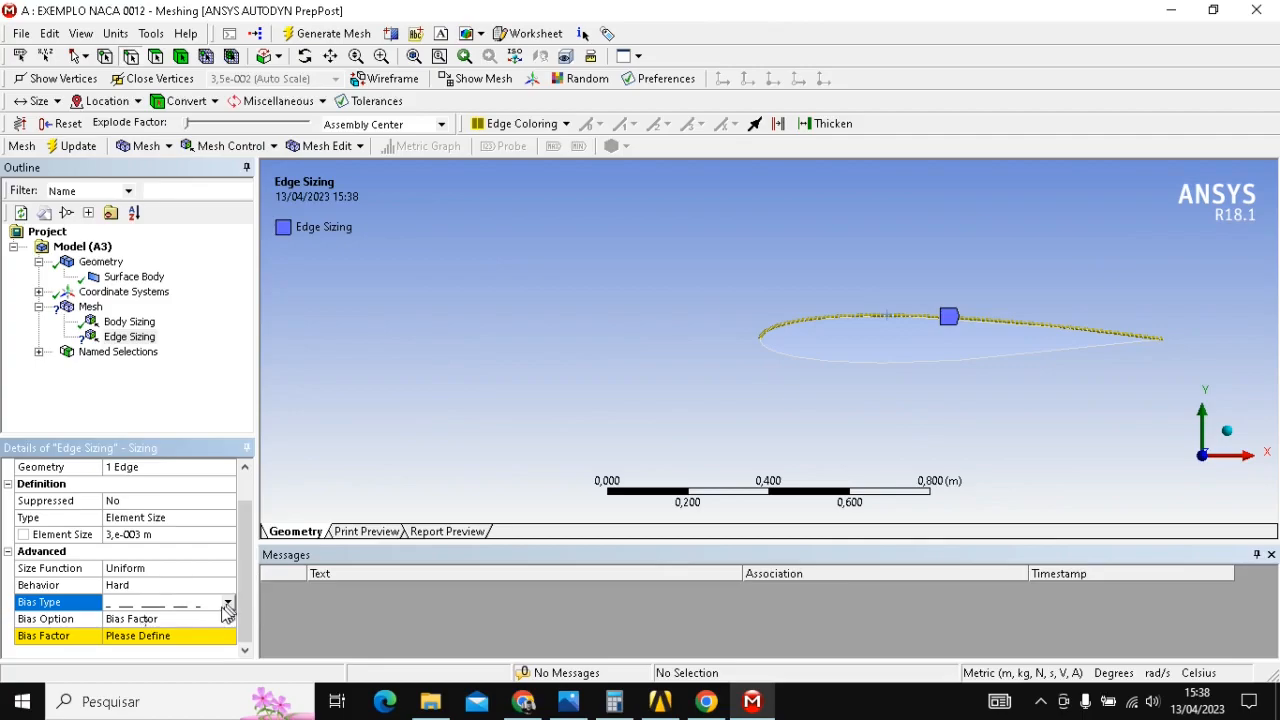
click(145, 634)
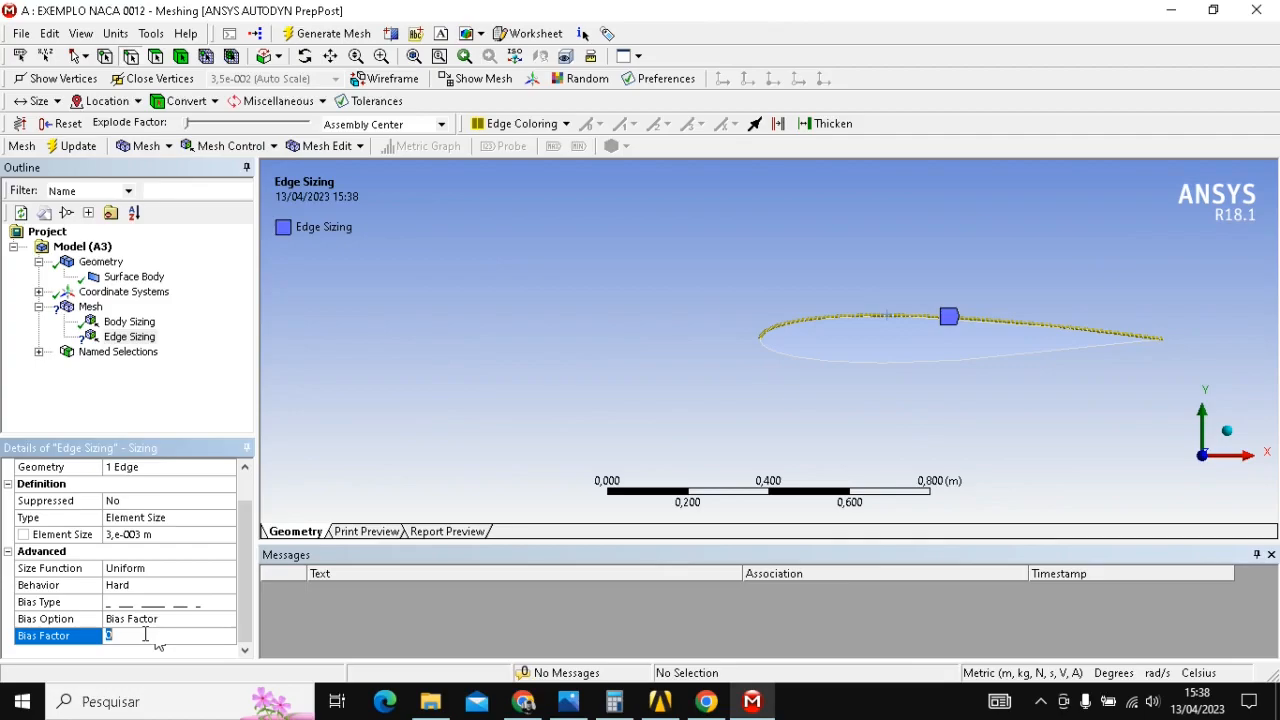
text(10,)
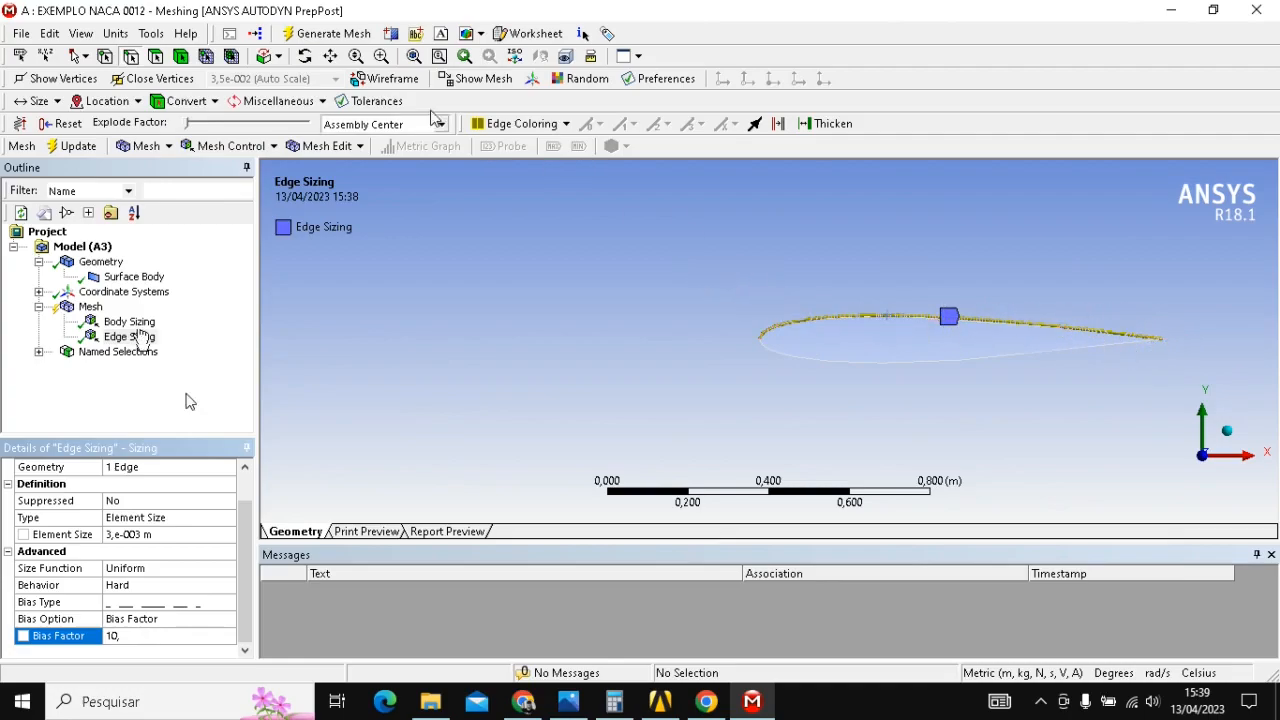
click(383, 57)
drag(694, 266, 1014, 409)
drag(503, 288, 752, 384)
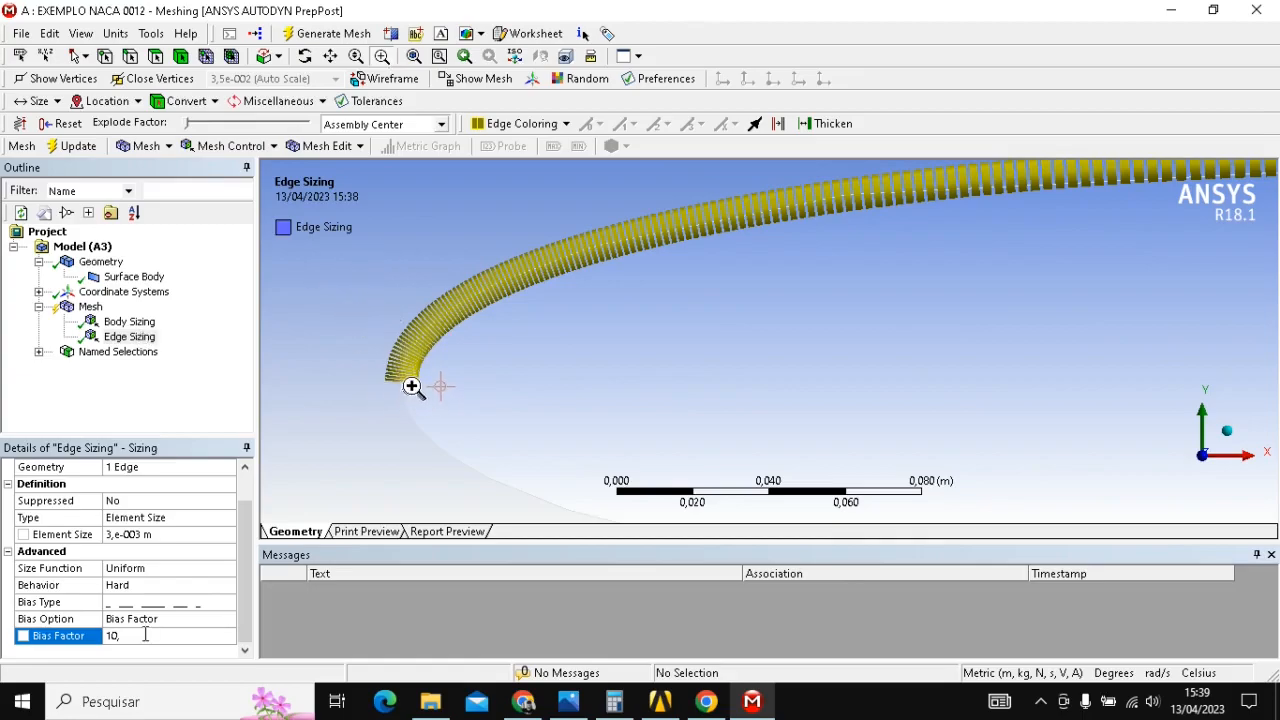
scroll(633, 322, down, 1)
scroll(1149, 417, down, 5)
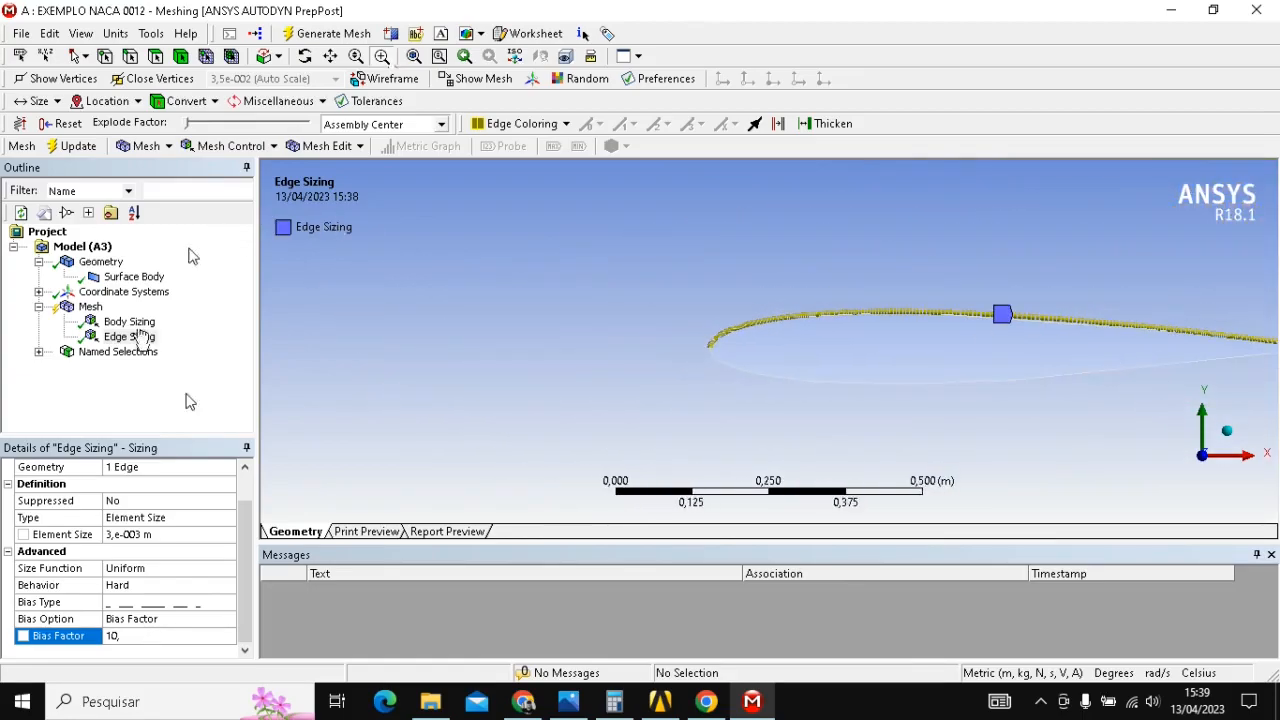
- Add another sizing control to the mesh and apply the airfoil's lower edge as its geometry
click(232, 146)
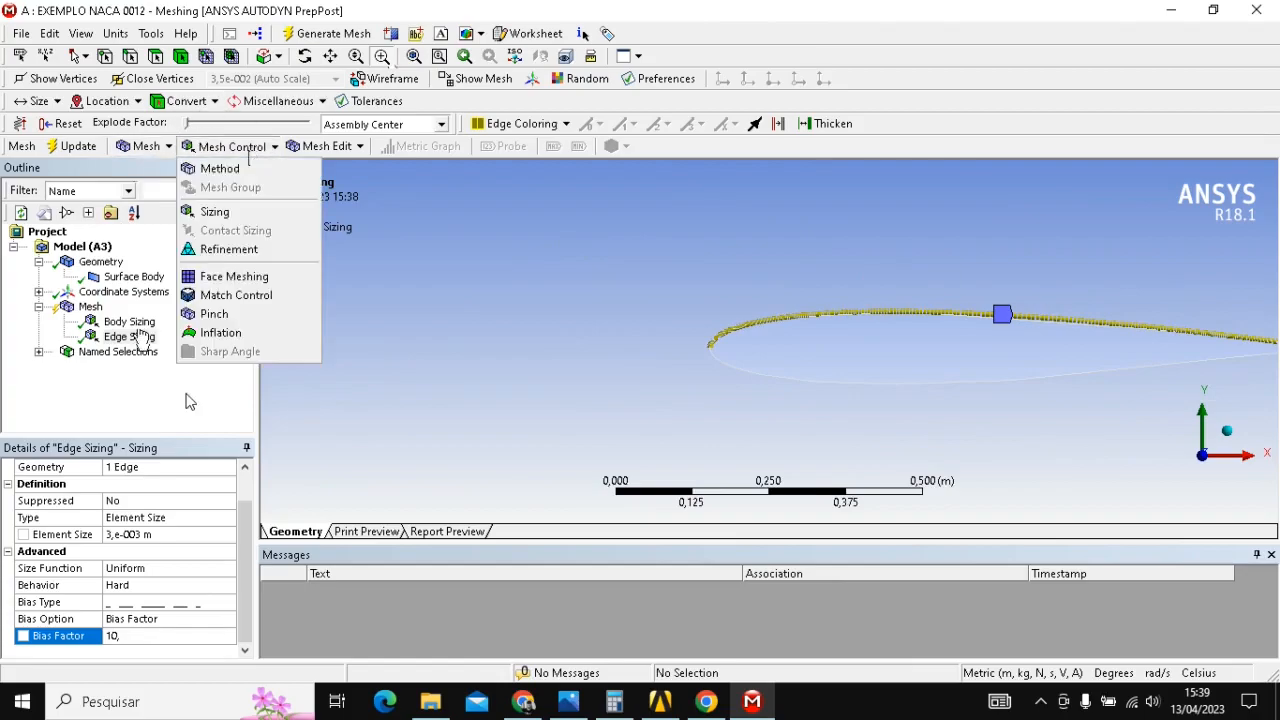
click(214, 211)
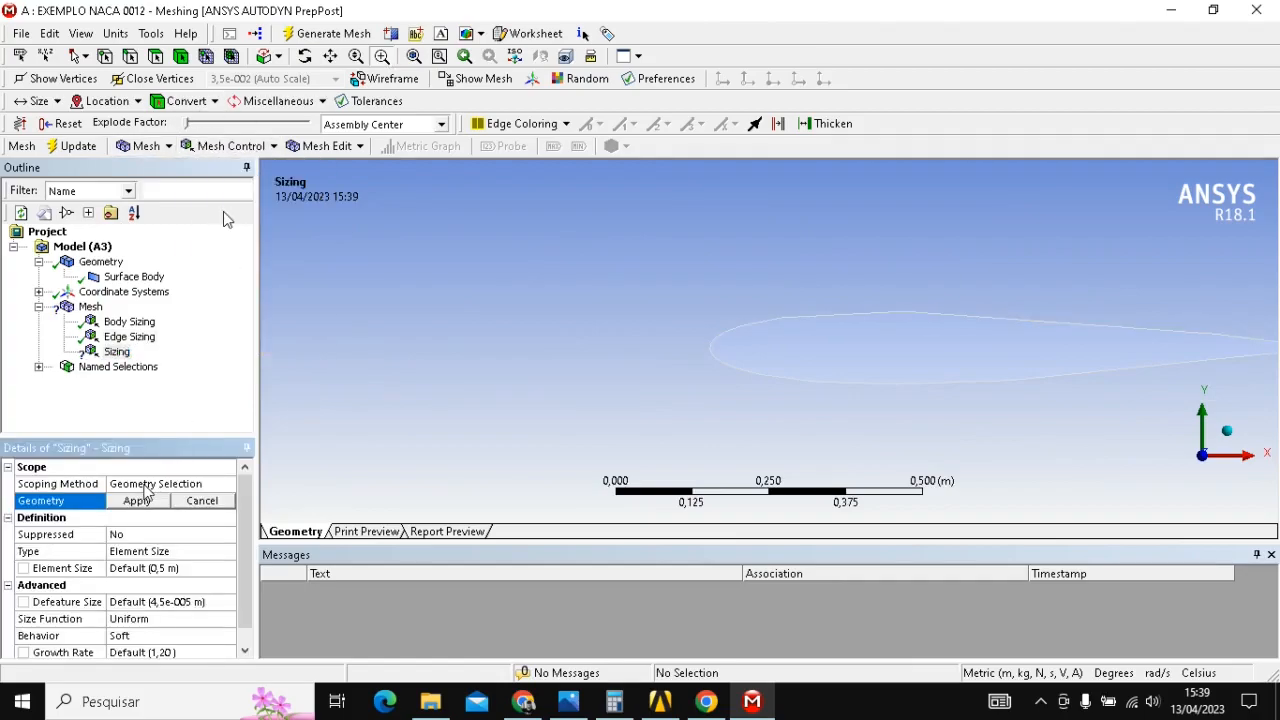
click(146, 487)
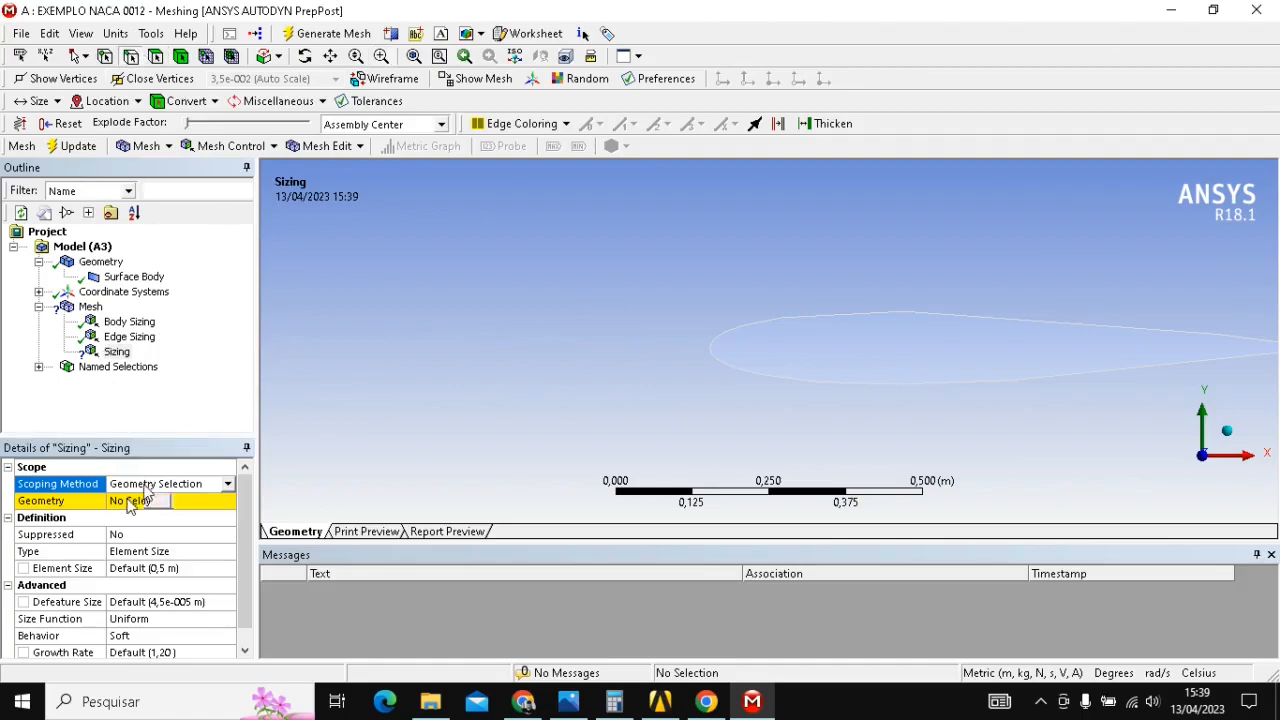
click(787, 381)
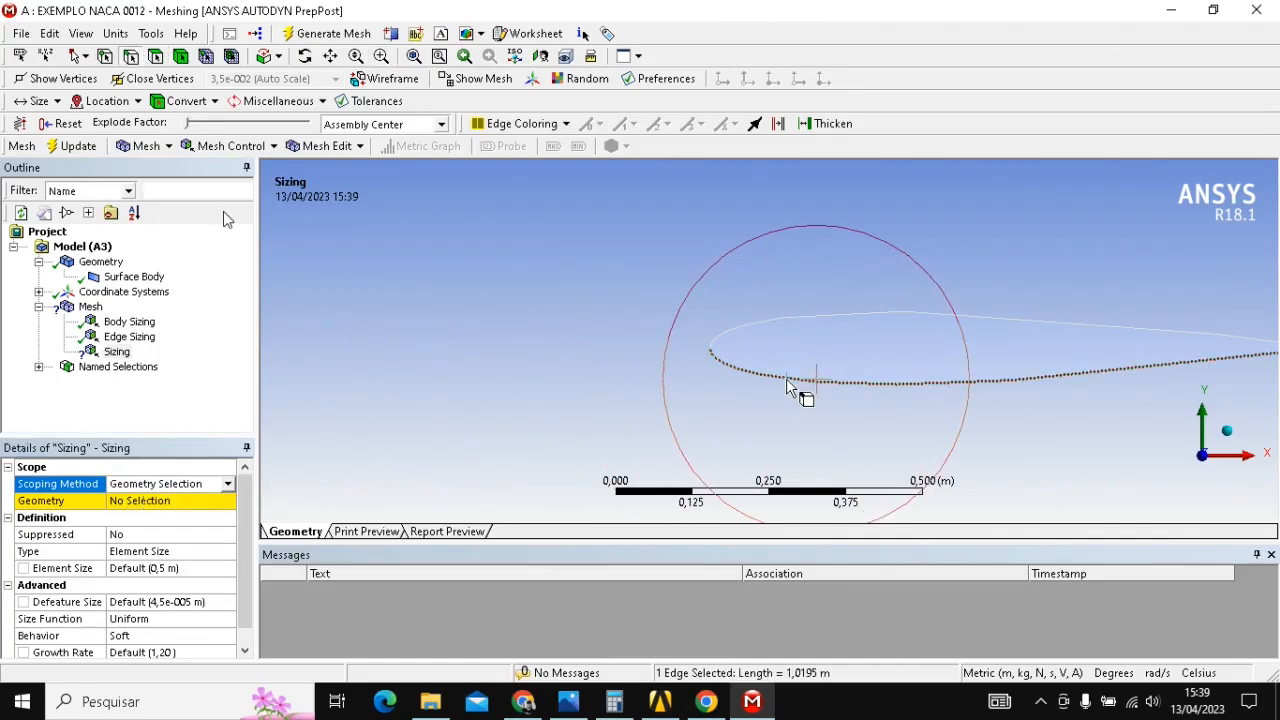
click(126, 502)
click(136, 501)
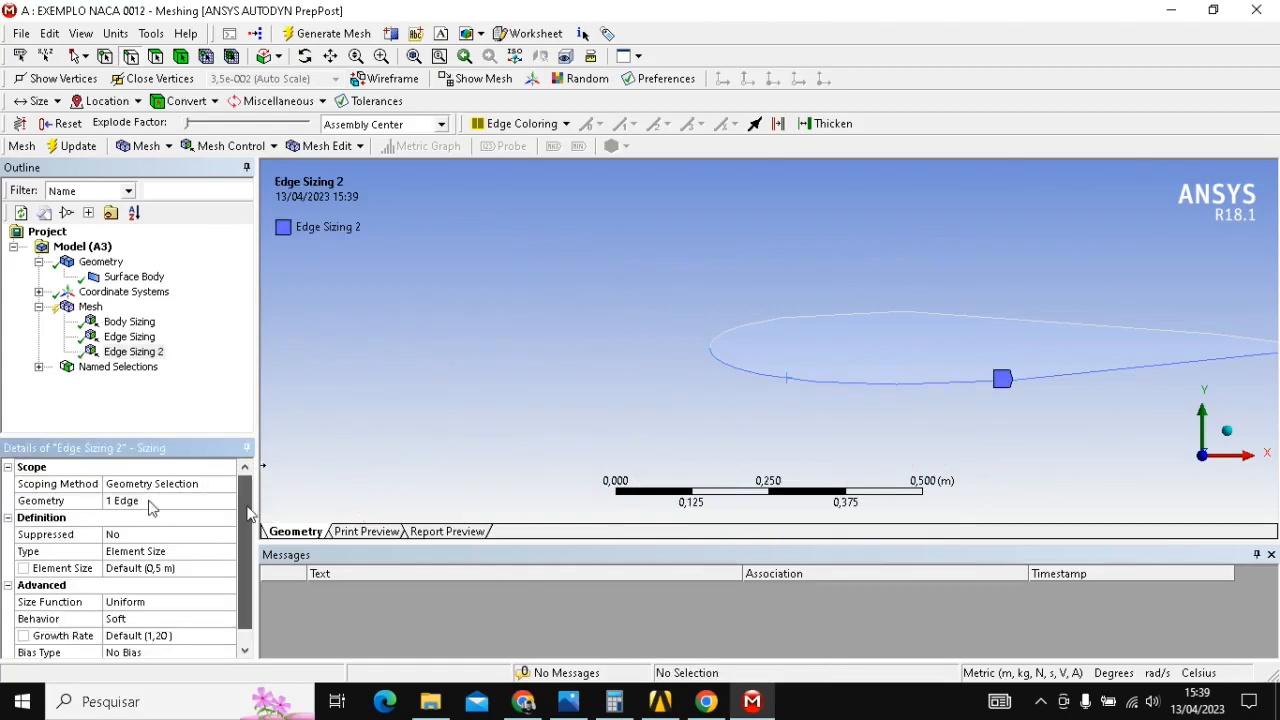
- Set the lower edge sizing's element size to 0.003 m and its behavior to Hard
scroll(250, 510, down, 1)
click(194, 552)
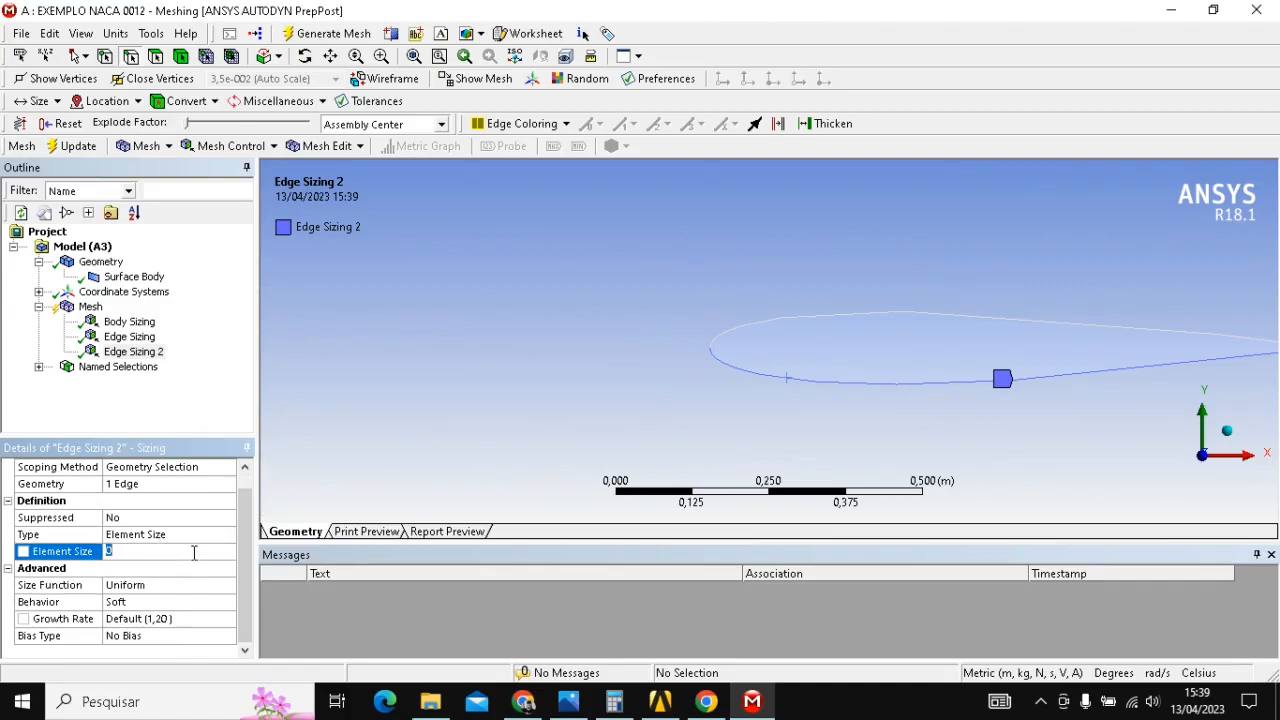
text(0,003)
key(Return)
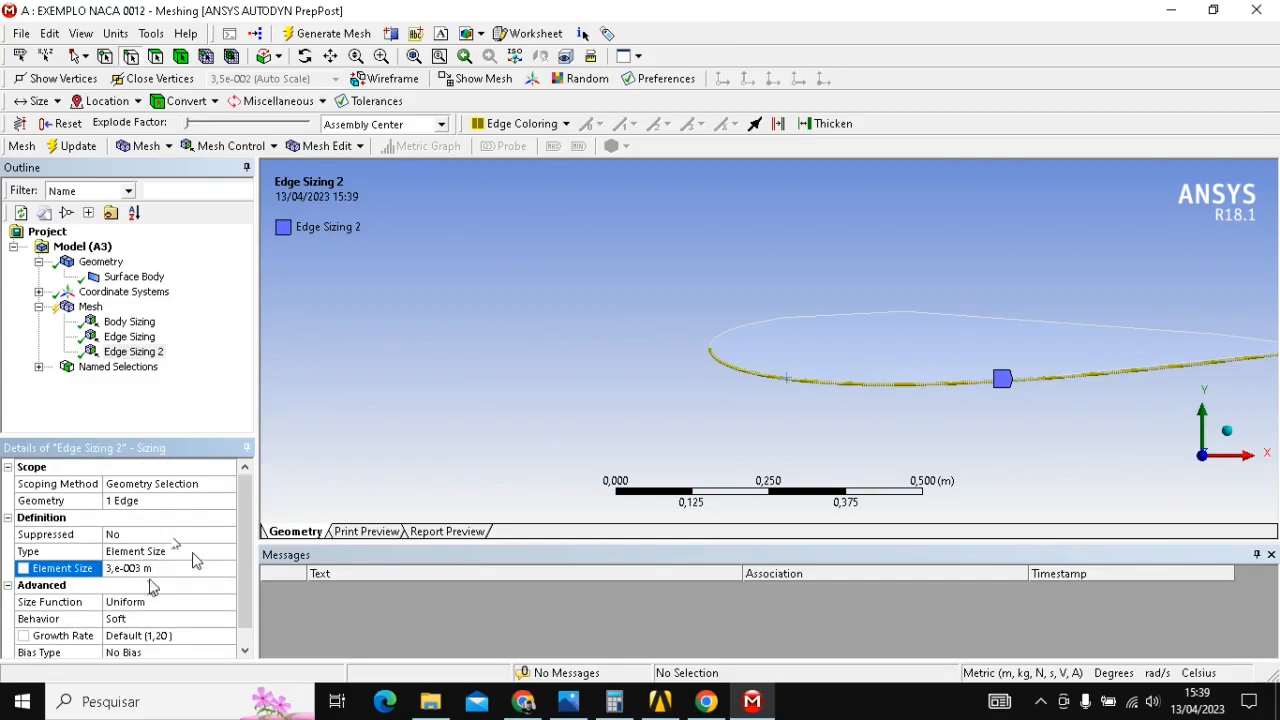
click(155, 619)
click(178, 646)
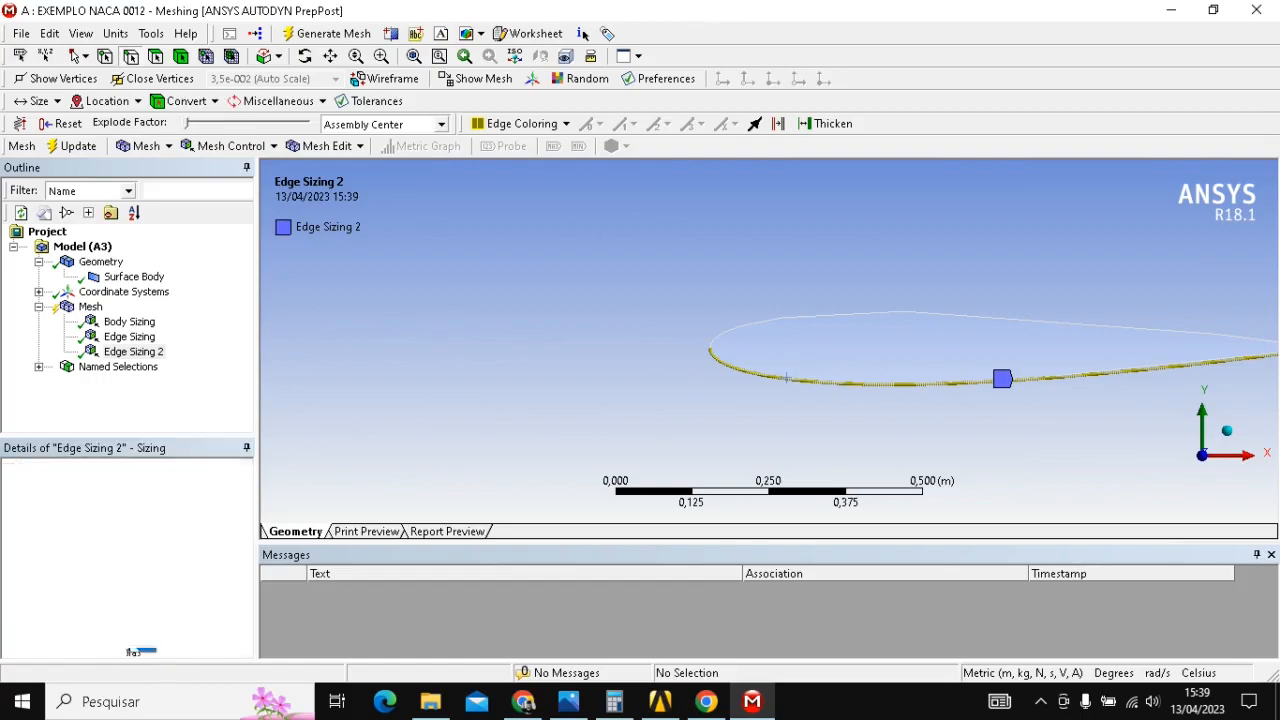
- Set the lower edge's bias type to the pattern refined towards both ends, with a bias factor of 10
click(172, 638)
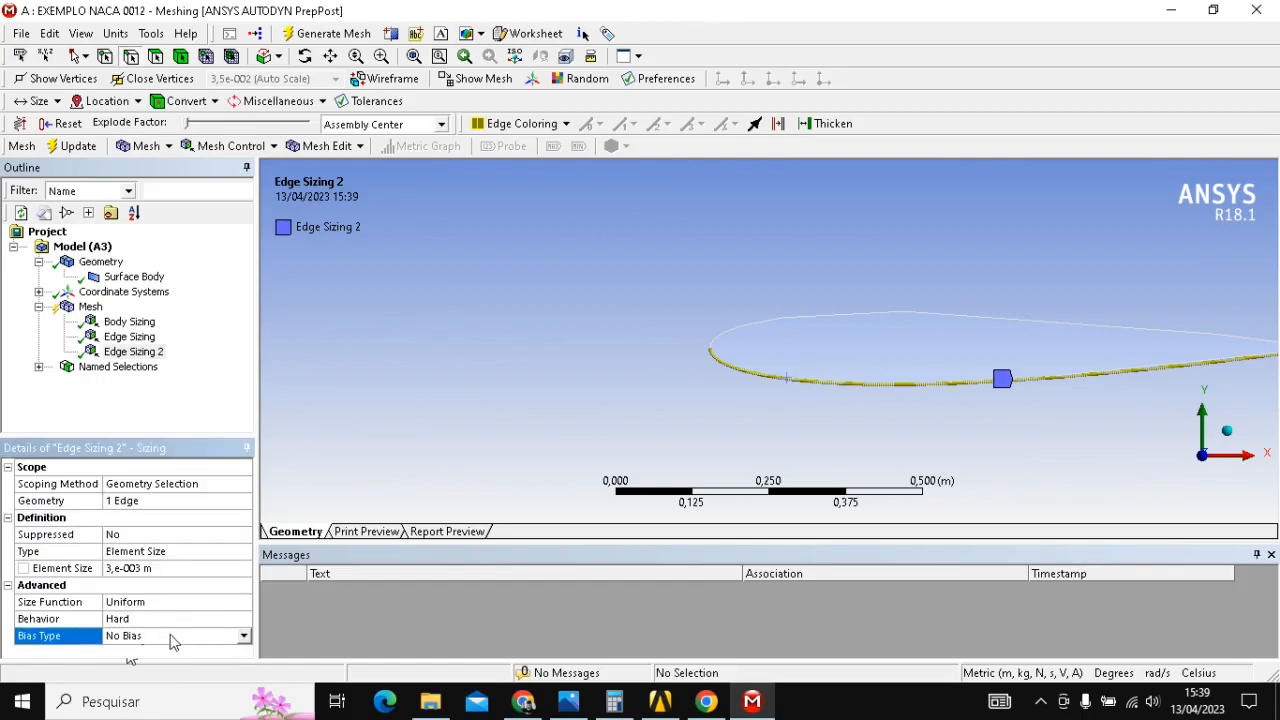
click(244, 638)
click(132, 656)
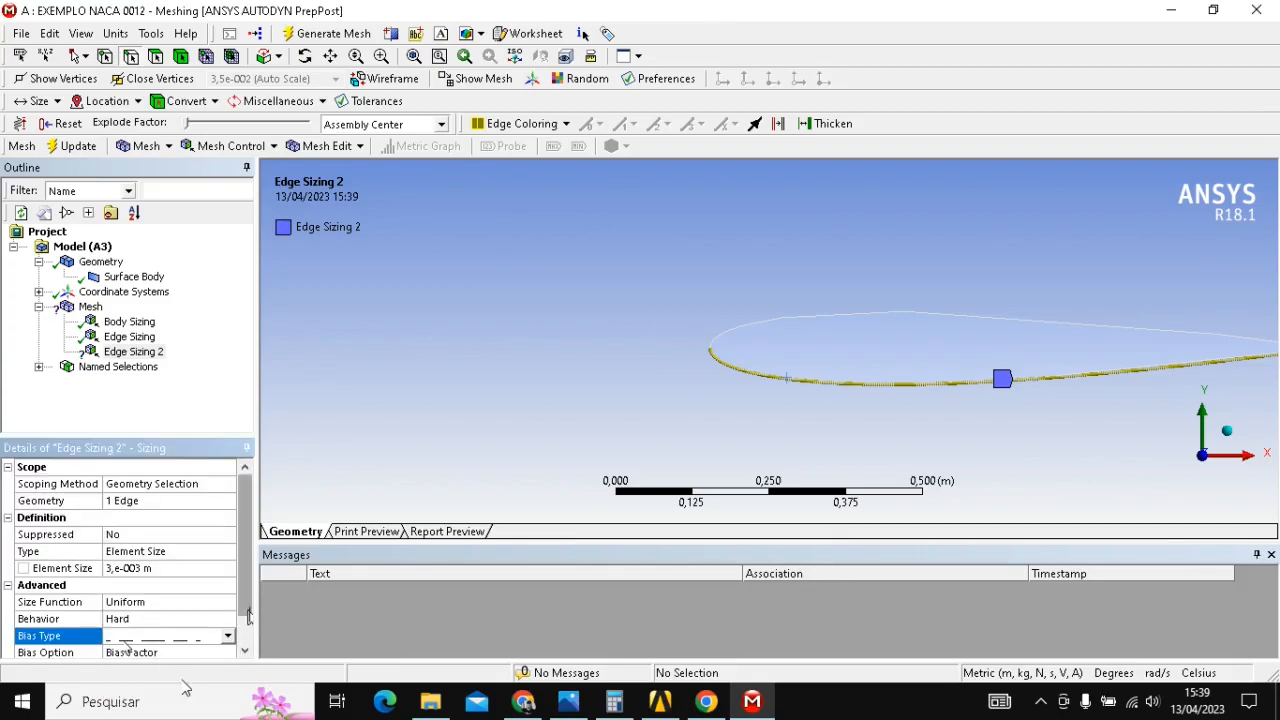
scroll(248, 615, down, 1)
click(186, 636)
text(10,)
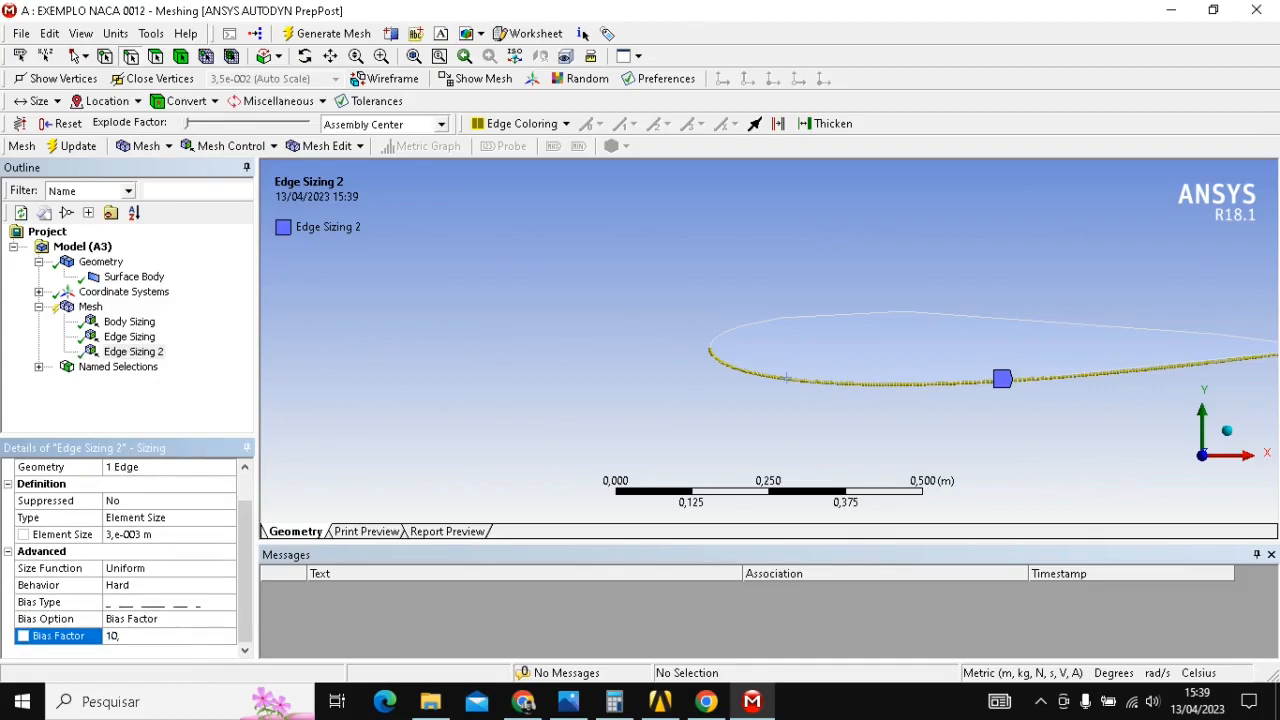
click(140, 351)
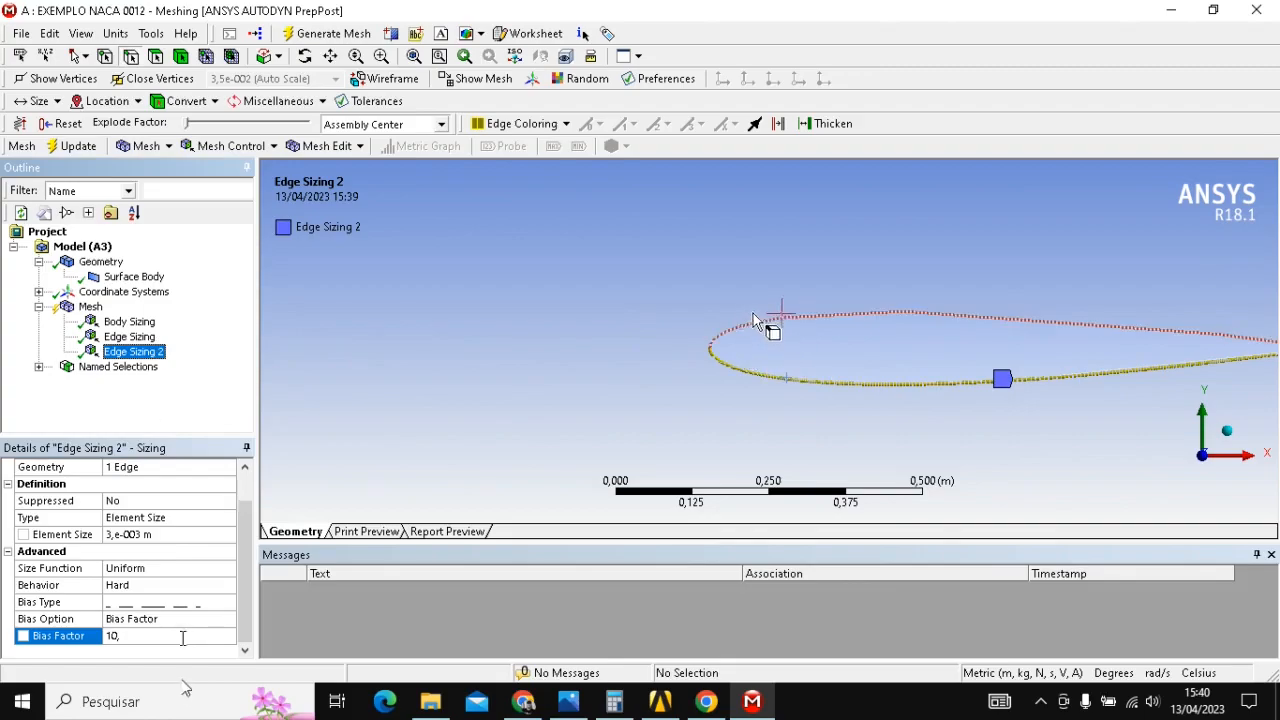
- Generate the mesh with the body sizing and both biased edge sizings
right_click(90, 306)
click(170, 376)
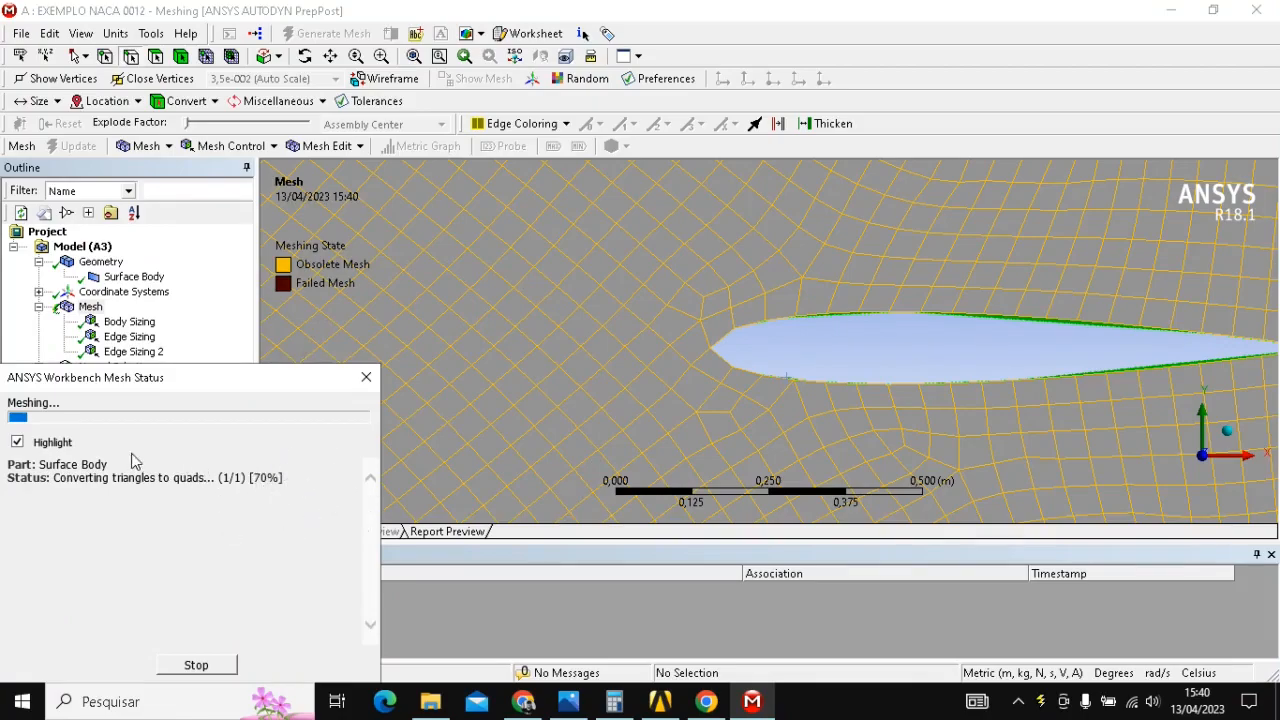
drag(8, 464, 277, 623)
click(254, 534)
drag(8, 464, 286, 480)
click(213, 477)
drag(310, 380, 330, 416)
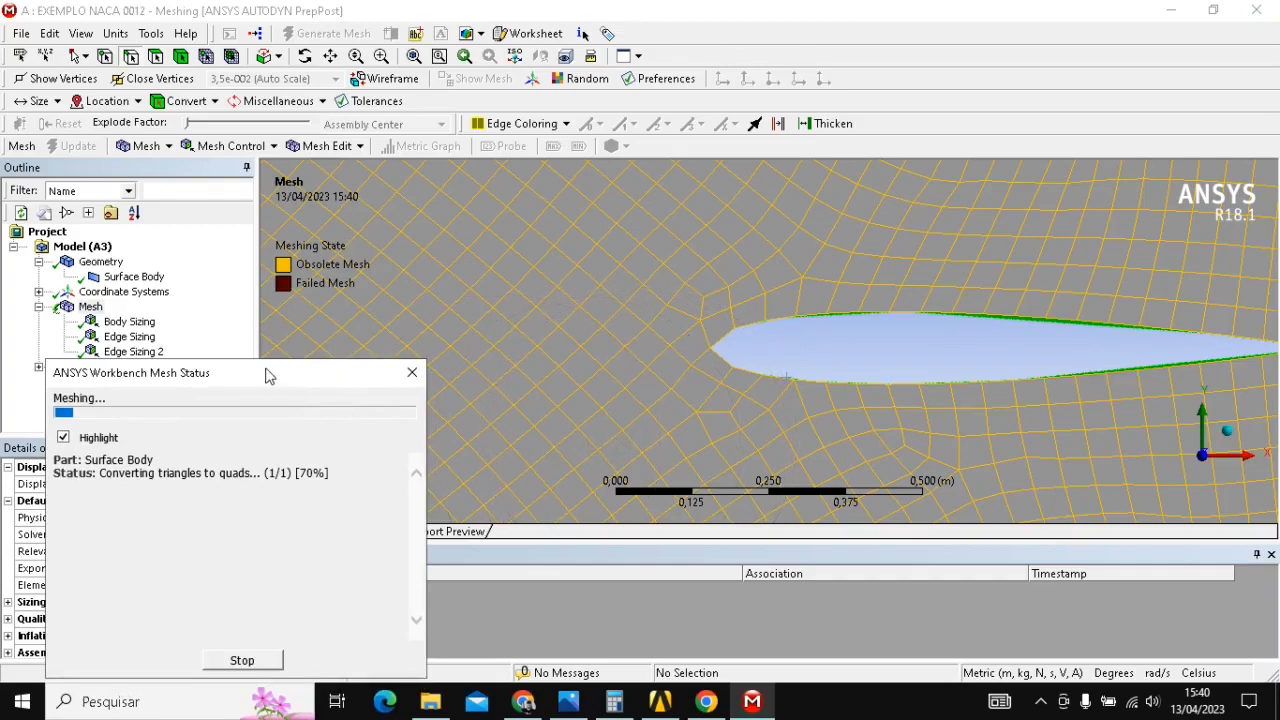
mouse_move(708, 706)
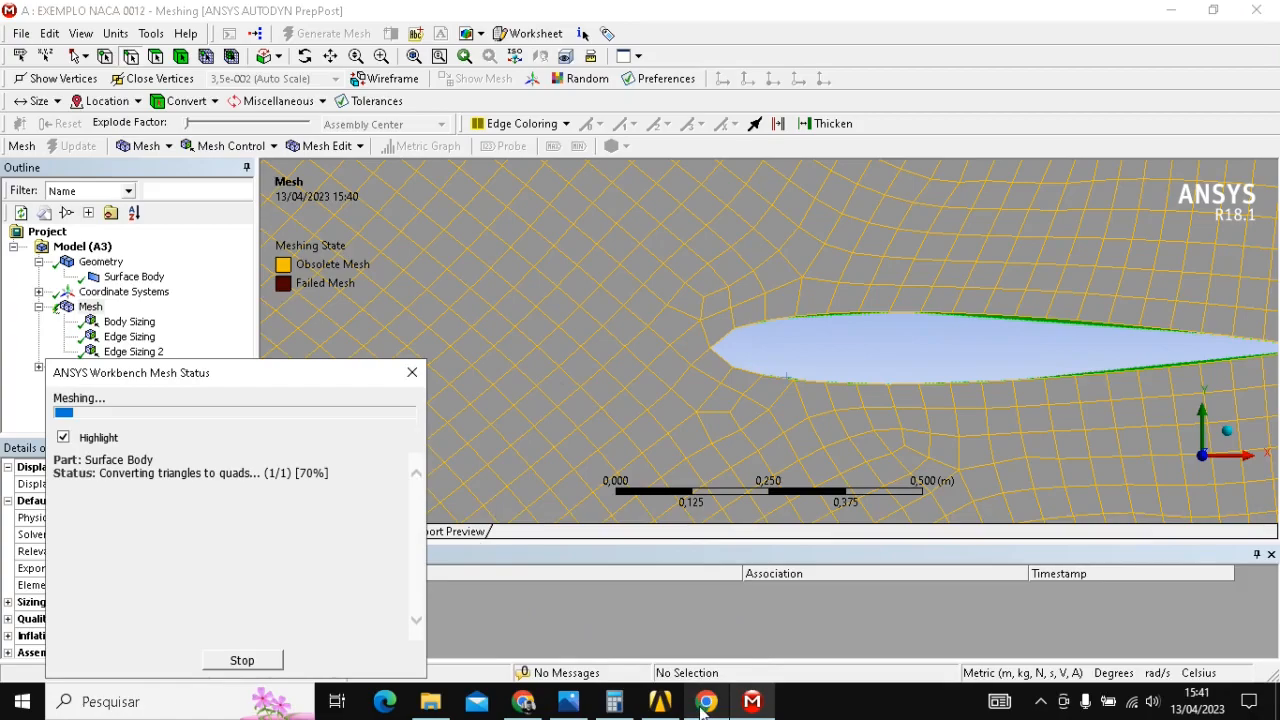
click(706, 706)
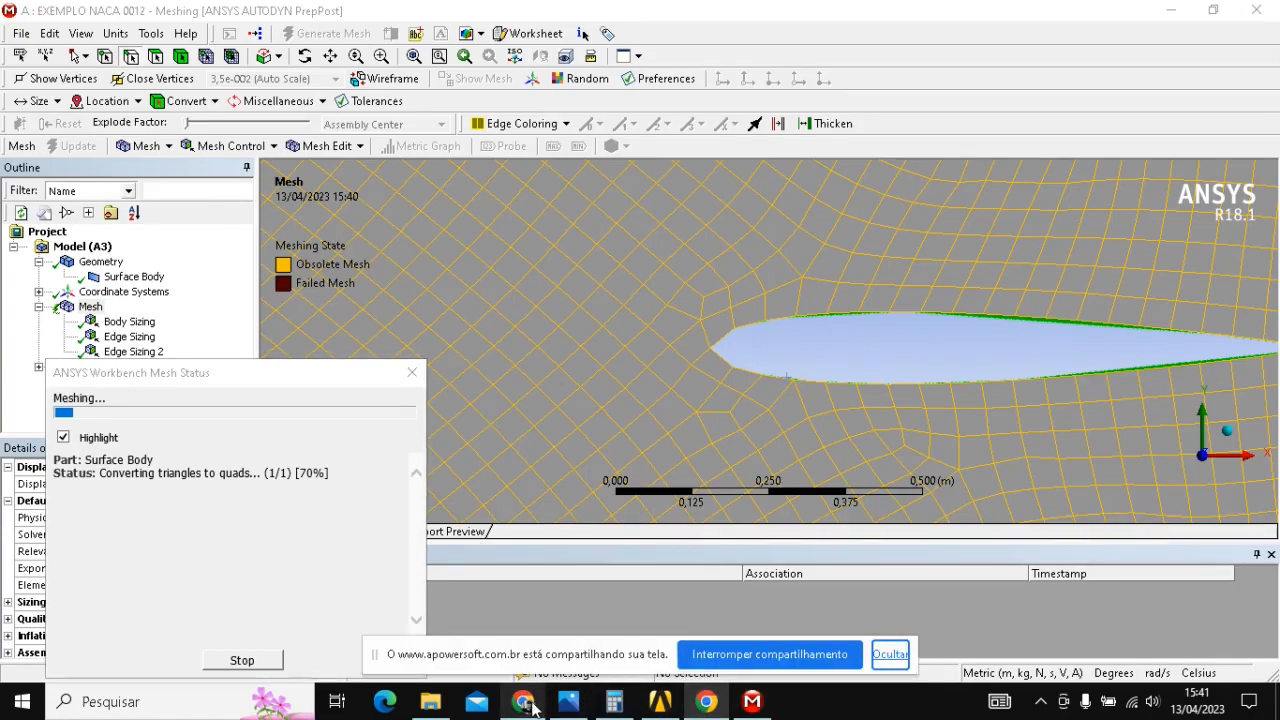
click(523, 701)
click(884, 17)
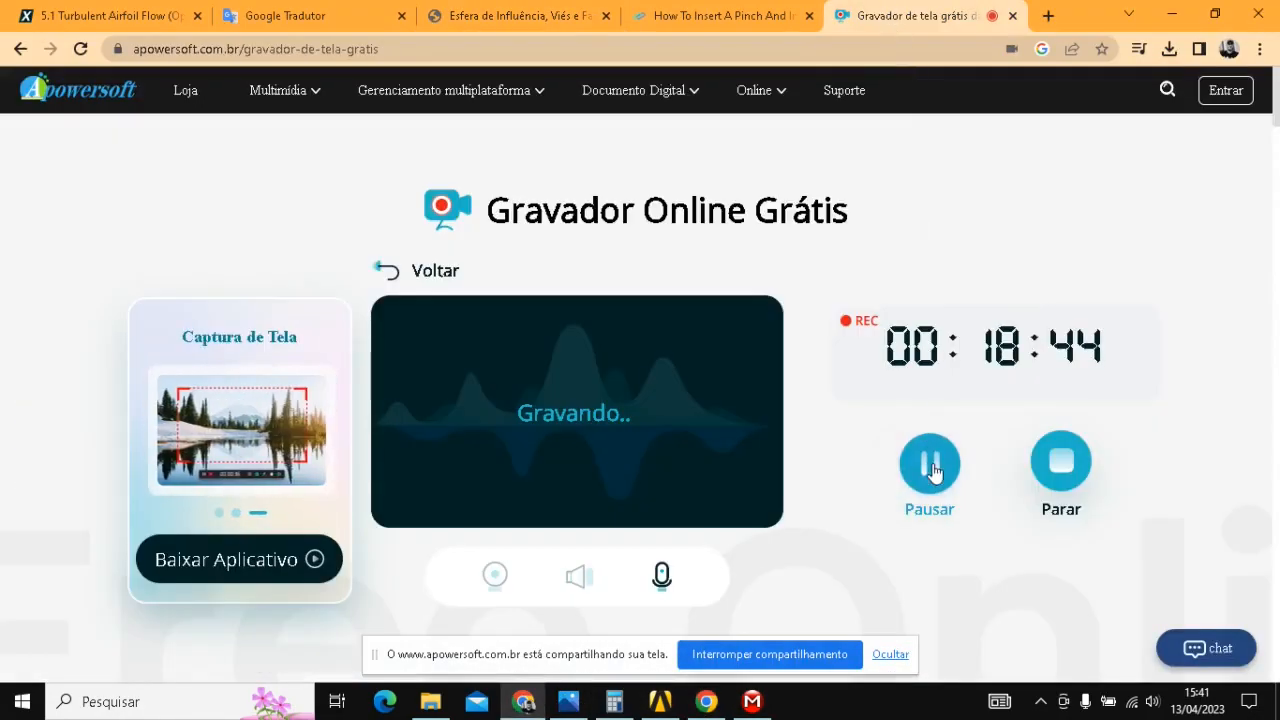
click(752, 701)
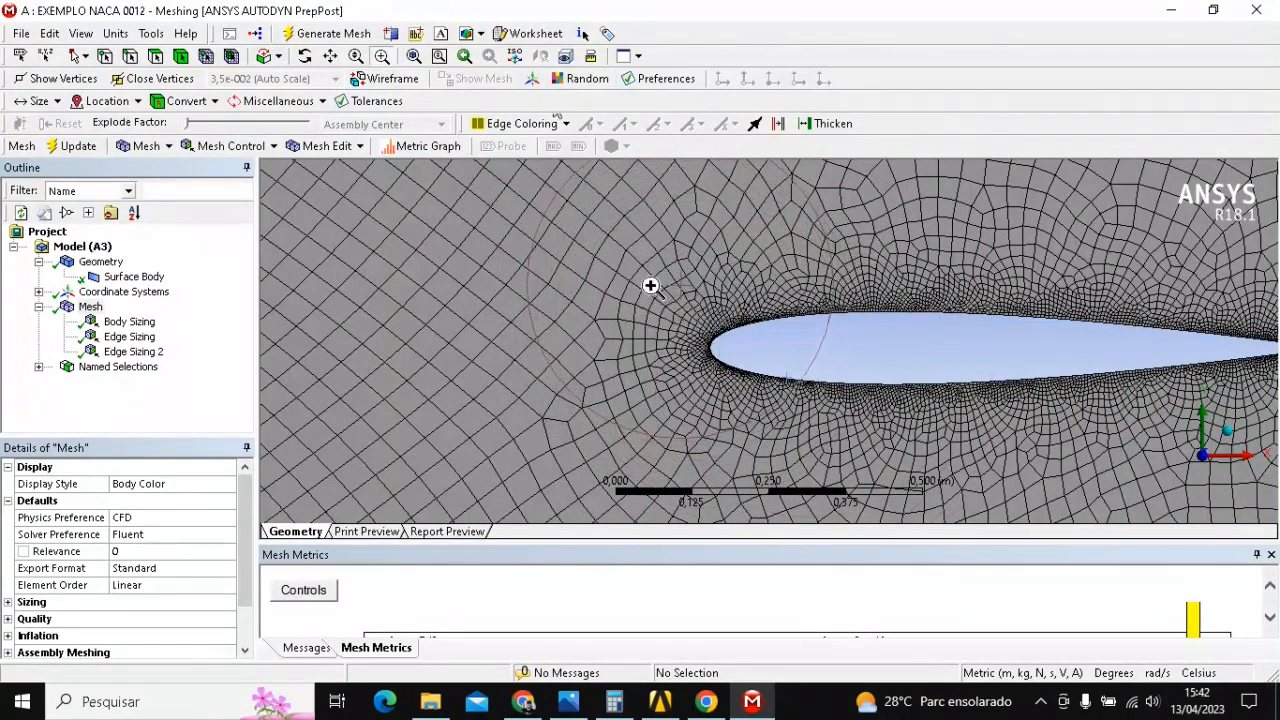
- Examine the element size and shape of the generated mesh around the airfoil's leading edge
scroll(895, 443, up, 5)
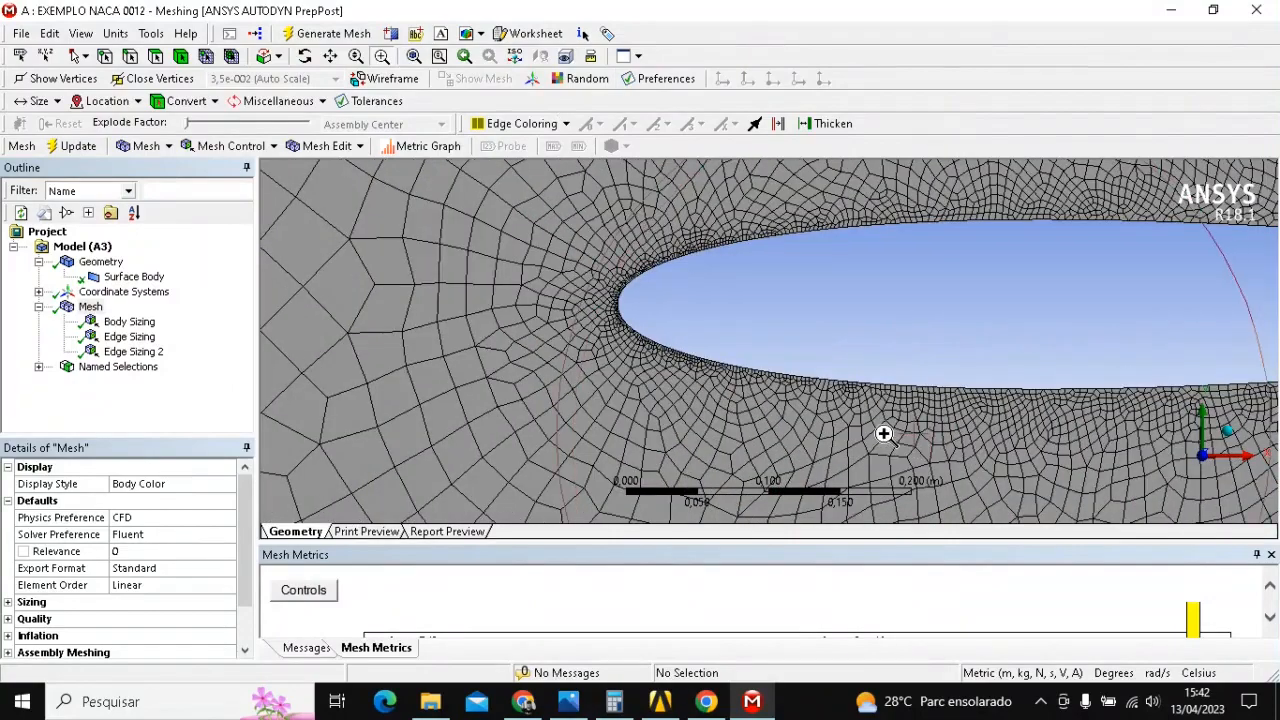
drag(534, 240, 766, 394)
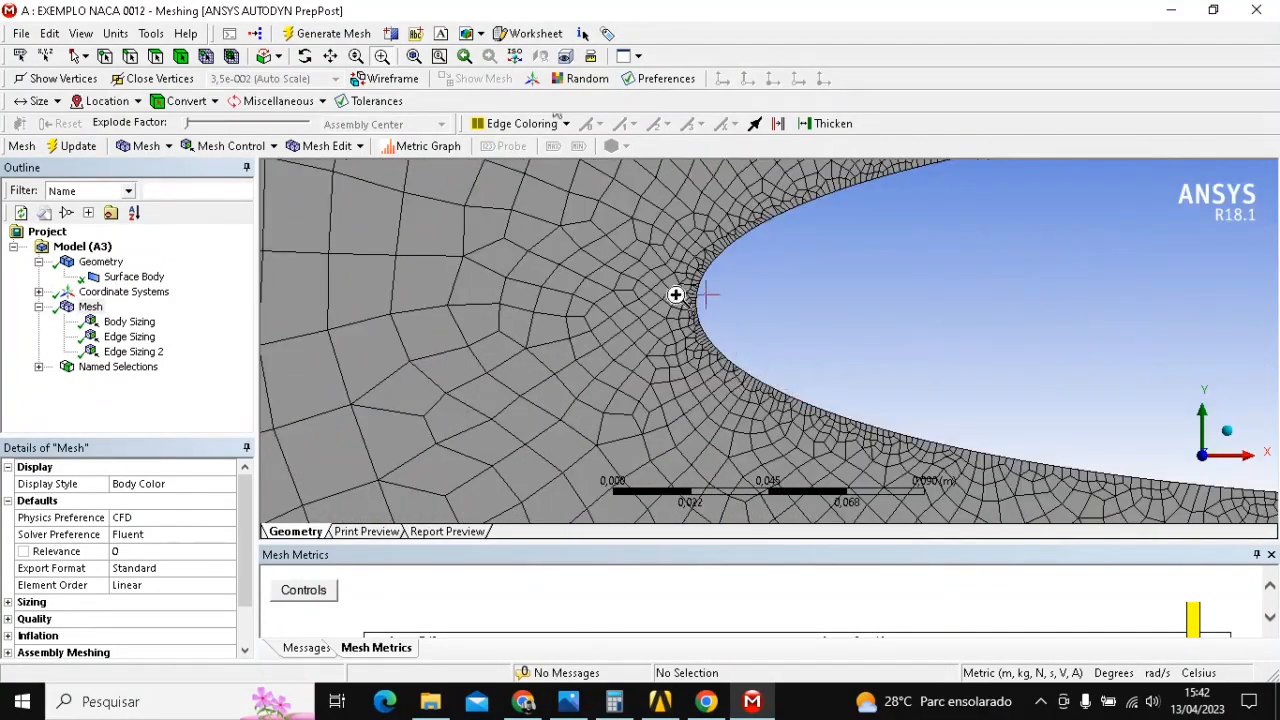
drag(622, 225, 870, 416)
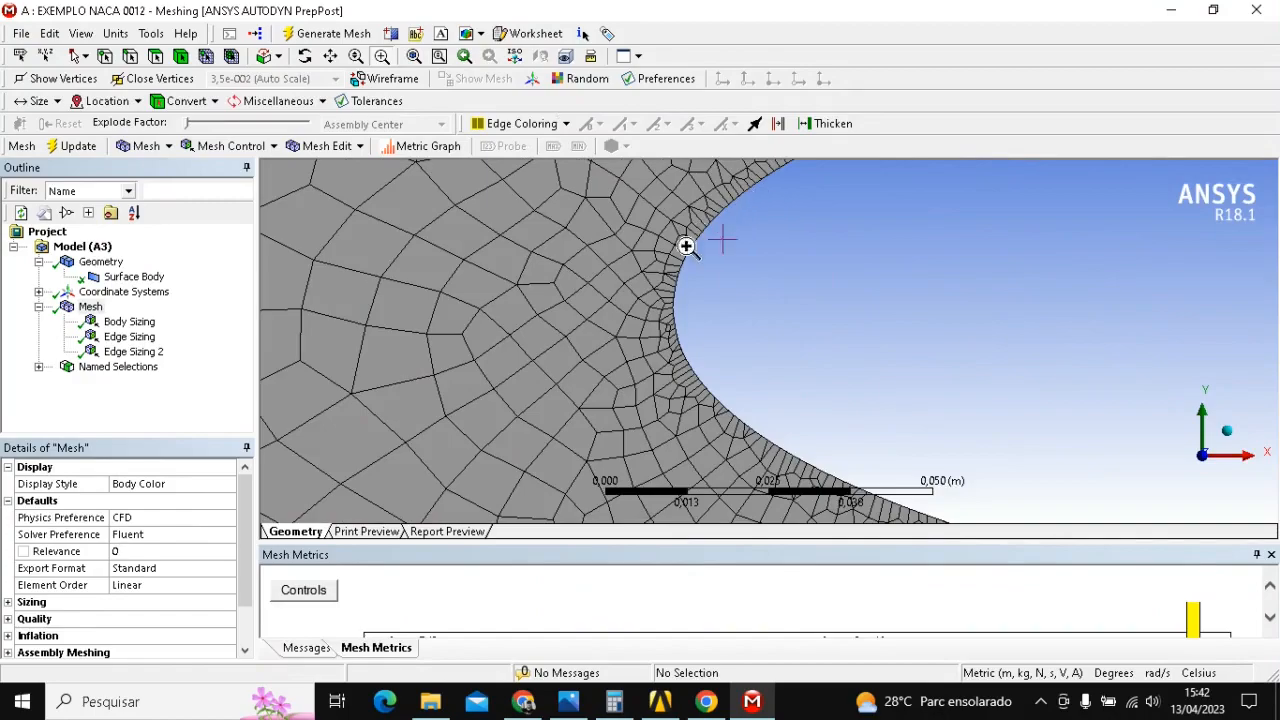
drag(540, 220, 805, 412)
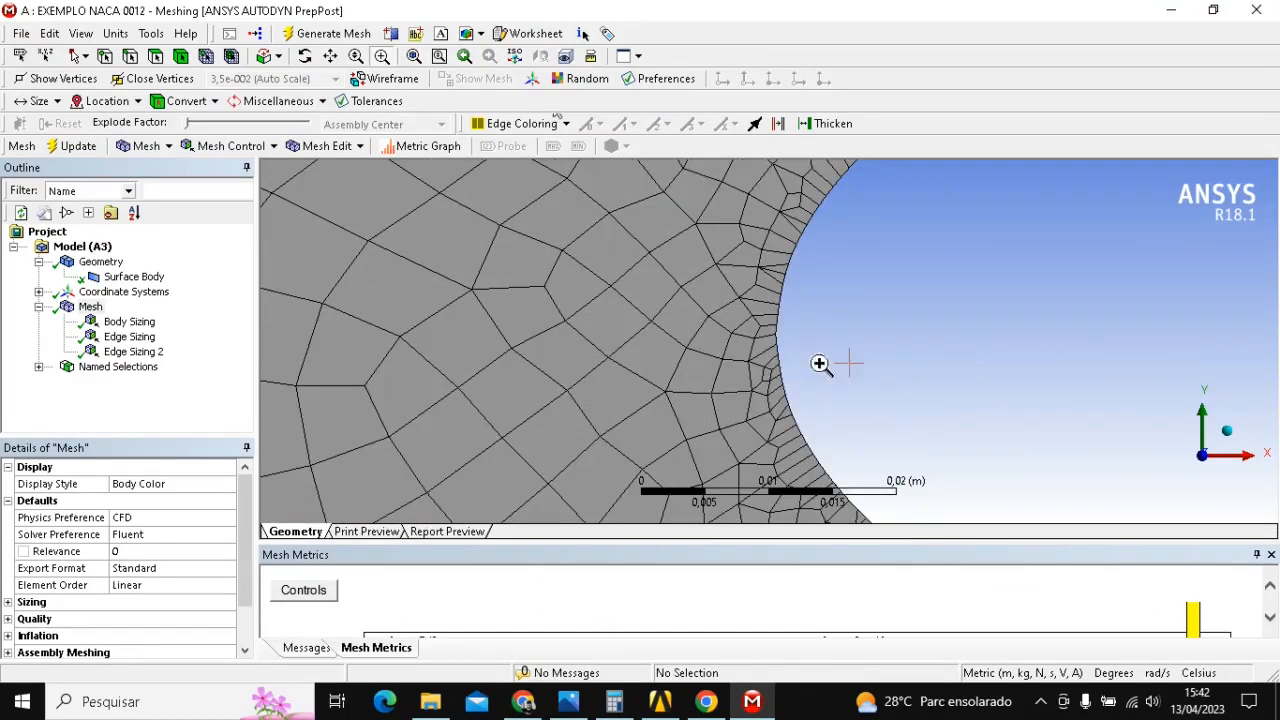
scroll(877, 371, down, 5)
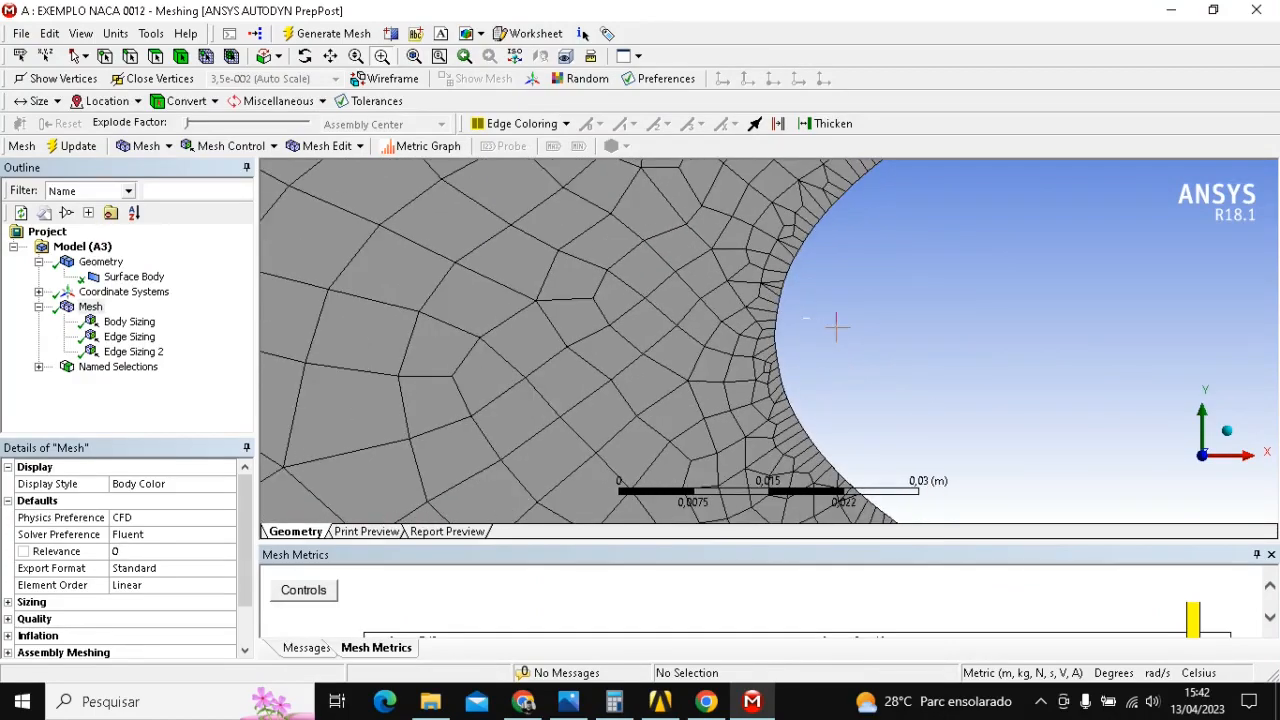
scroll(885, 306, down, 5)
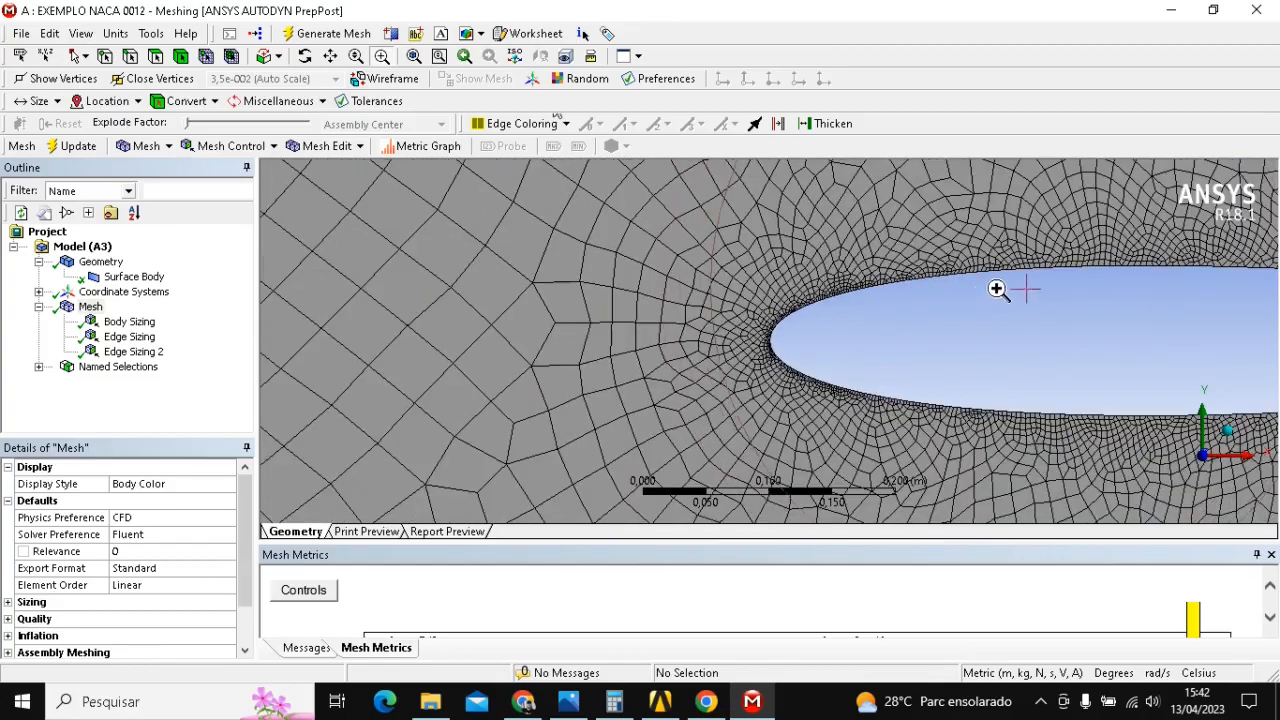
scroll(823, 337, up, 4)
scroll(832, 358, up, 5)
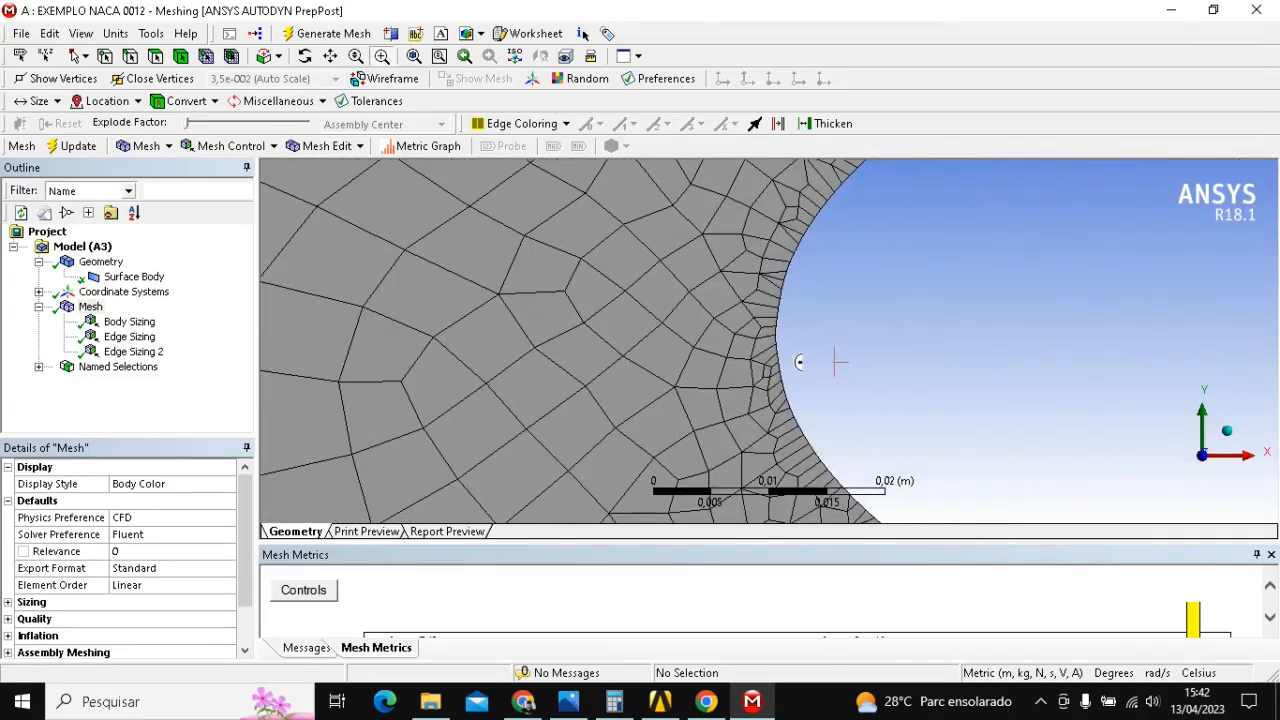
scroll(766, 329, up, 2)
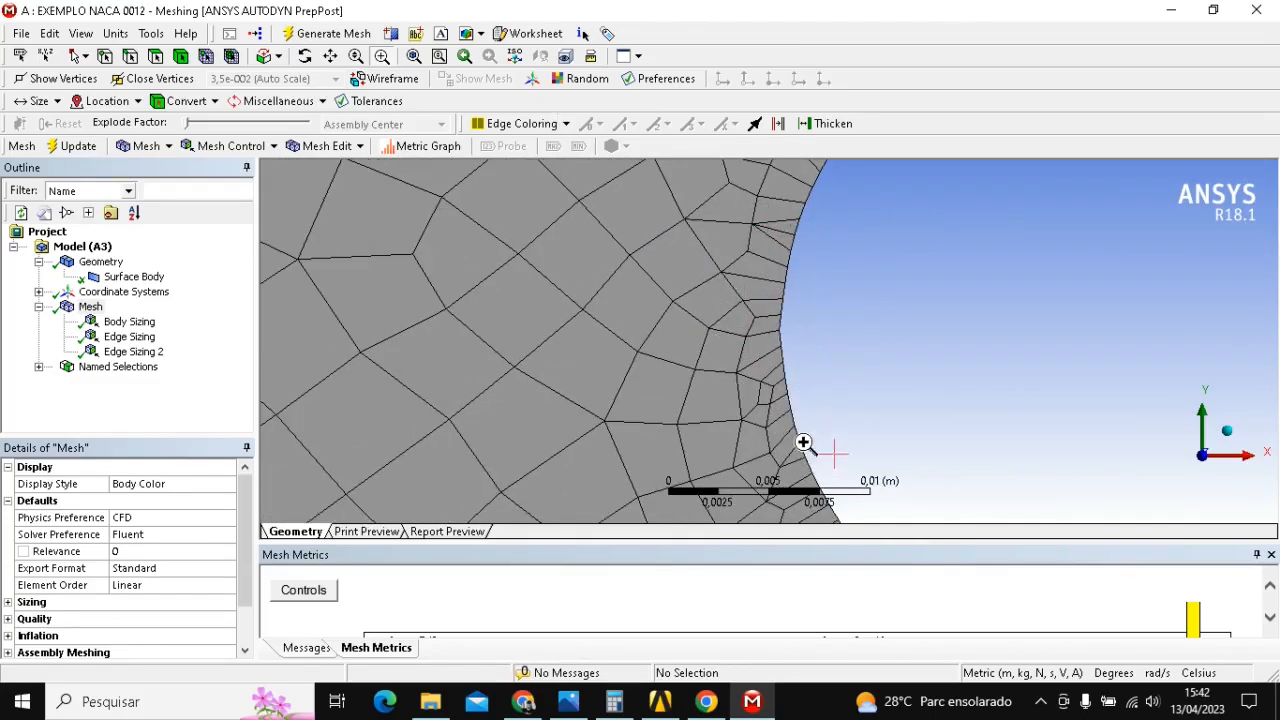
scroll(790, 380, down, 7)
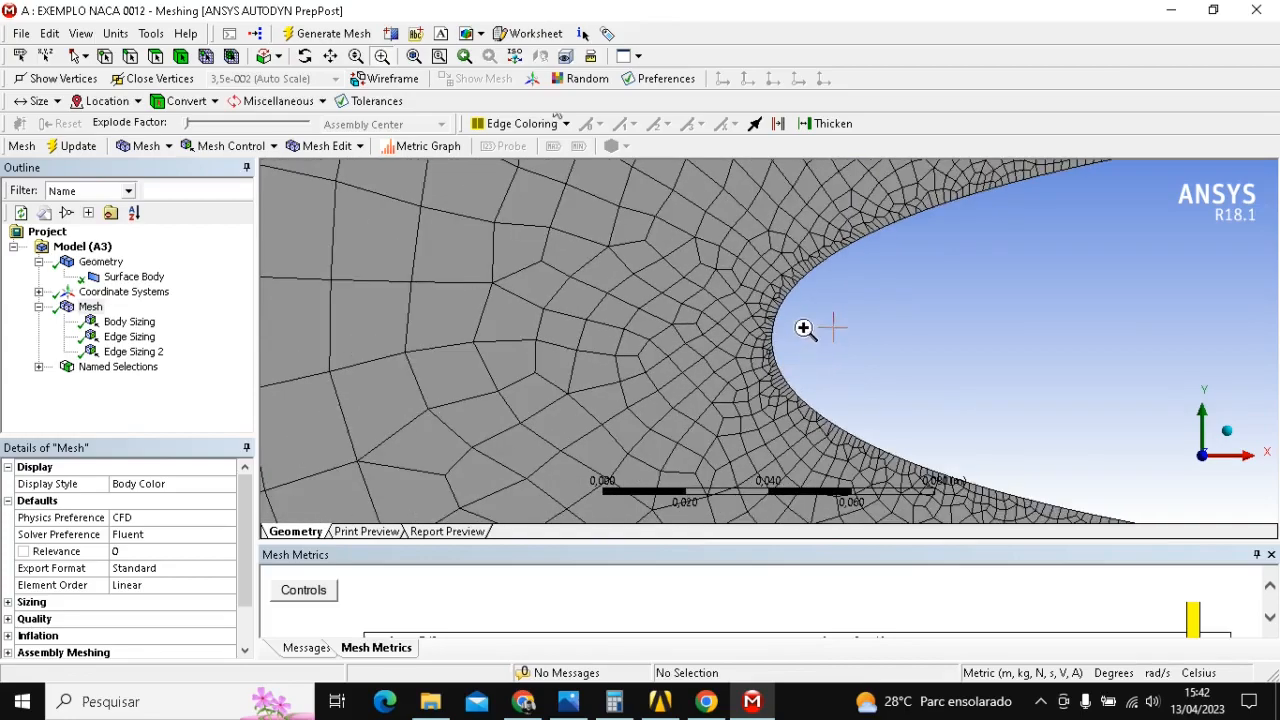
- Examine the mesh elements from the airfoil's leading edge to the tip of its trailing edge
scroll(812, 355, down, 1)
scroll(809, 371, up, 5)
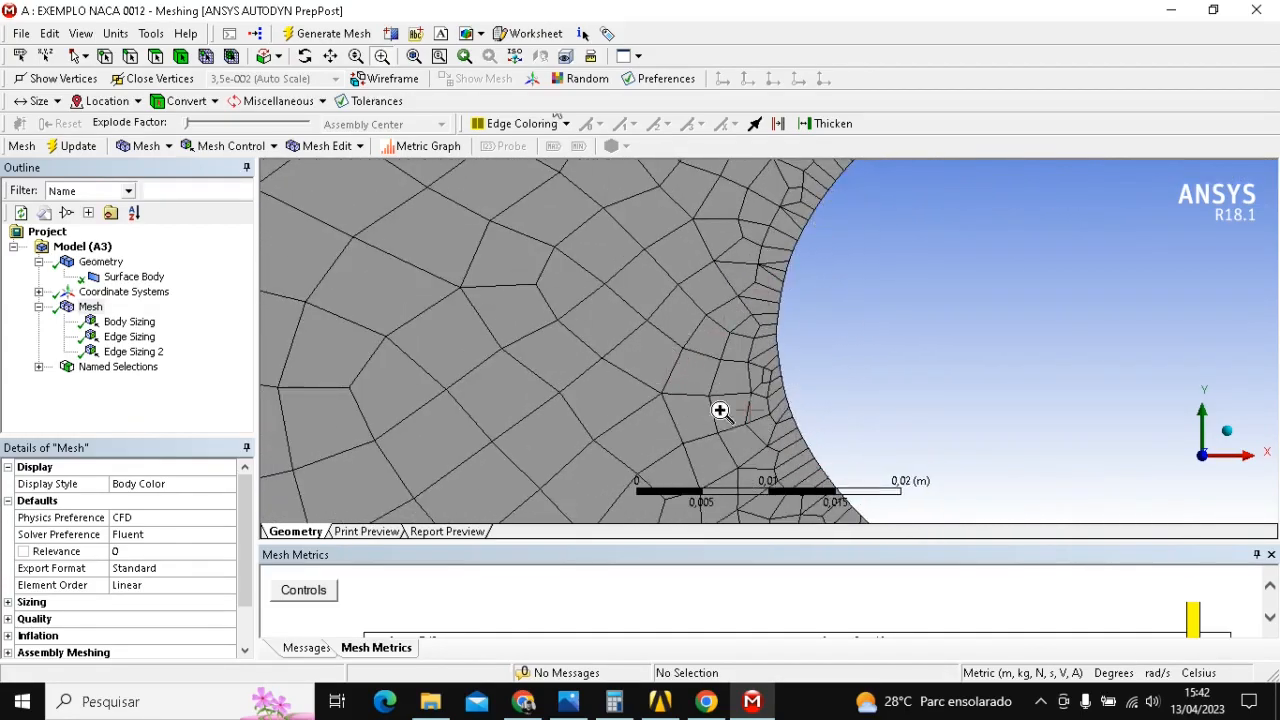
scroll(774, 343, down, 6)
scroll(835, 345, down, 5)
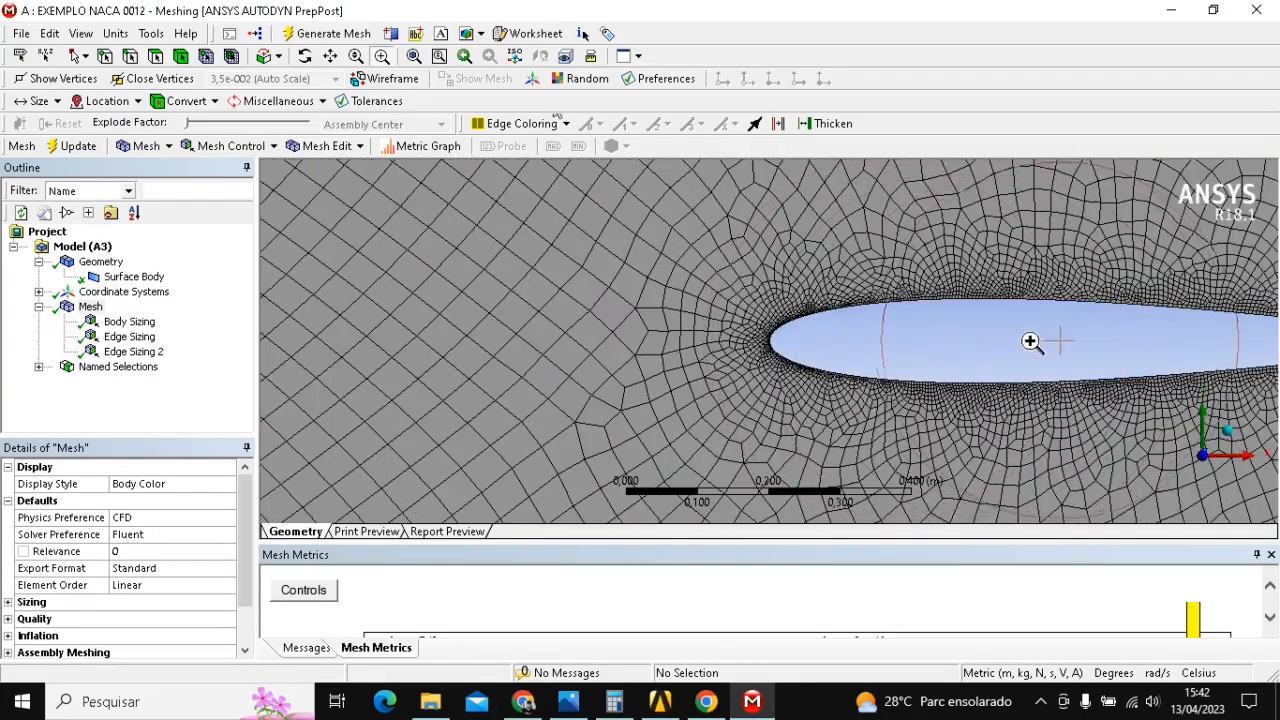
scroll(1083, 361, up, 2)
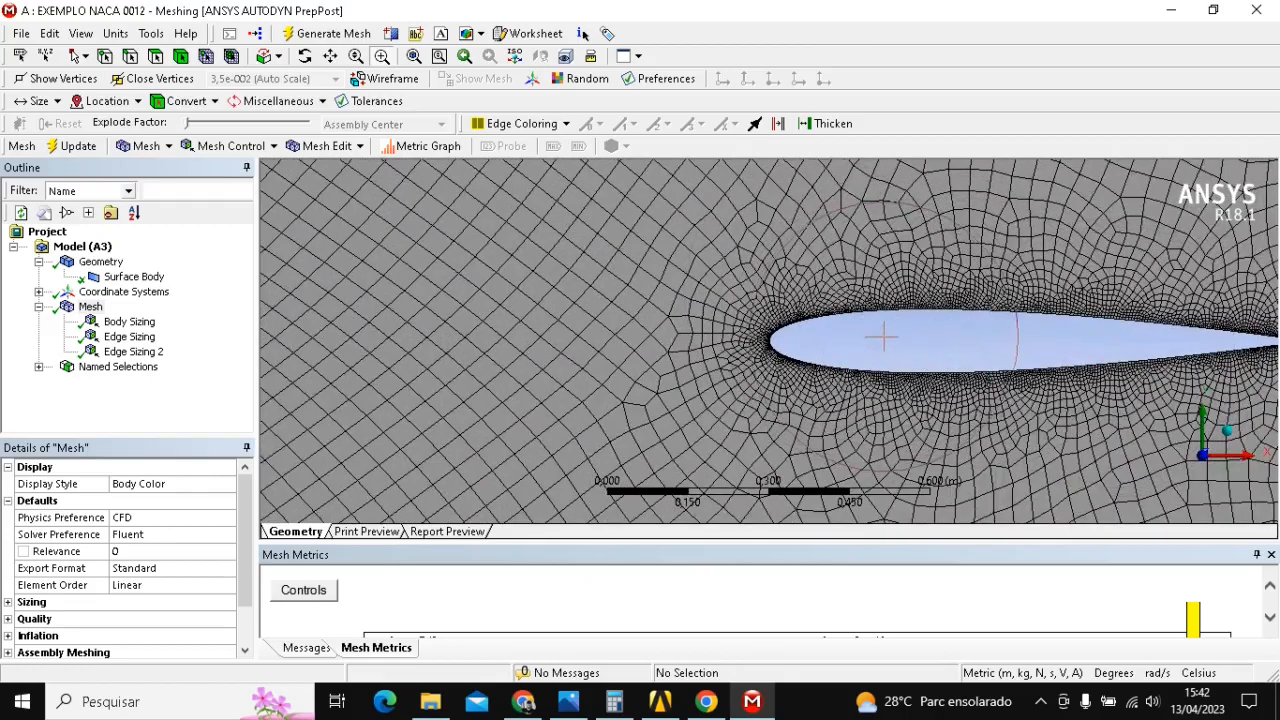
drag(880, 333, 664, 303)
ctrl+middle_drag(664, 303, 445, 268)
drag(867, 242, 997, 357)
drag(683, 247, 842, 381)
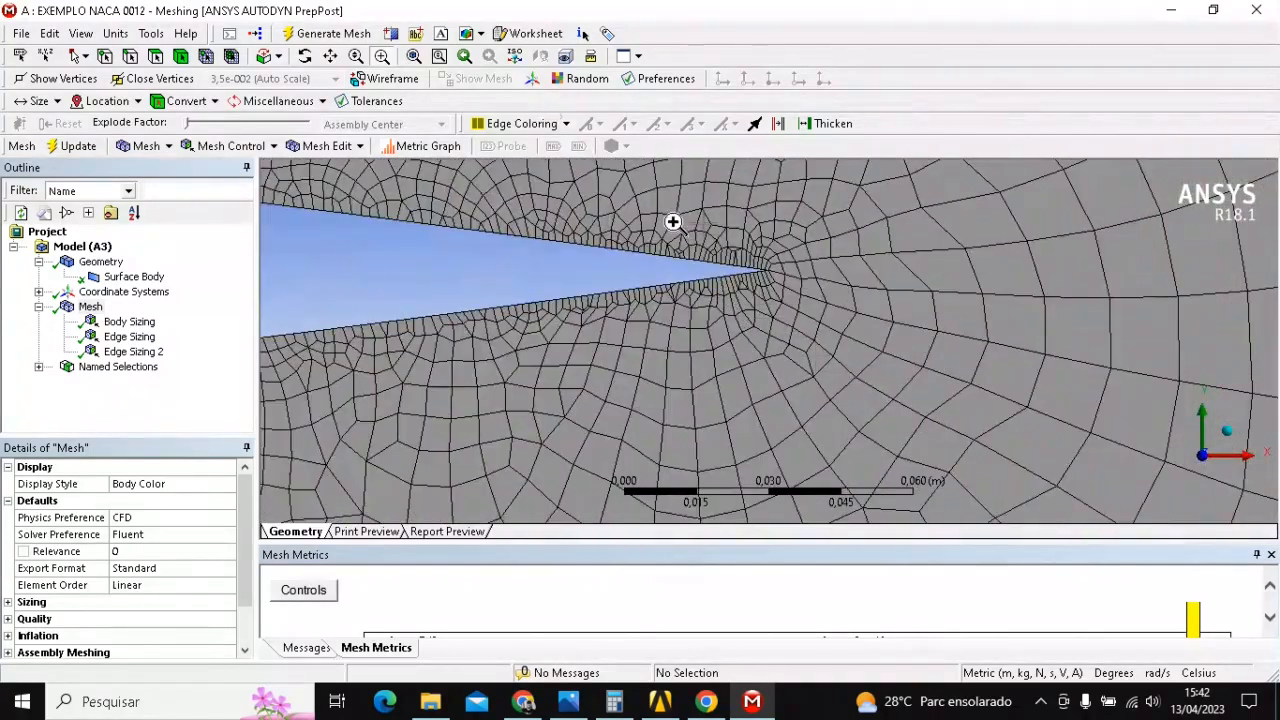
drag(694, 225, 851, 376)
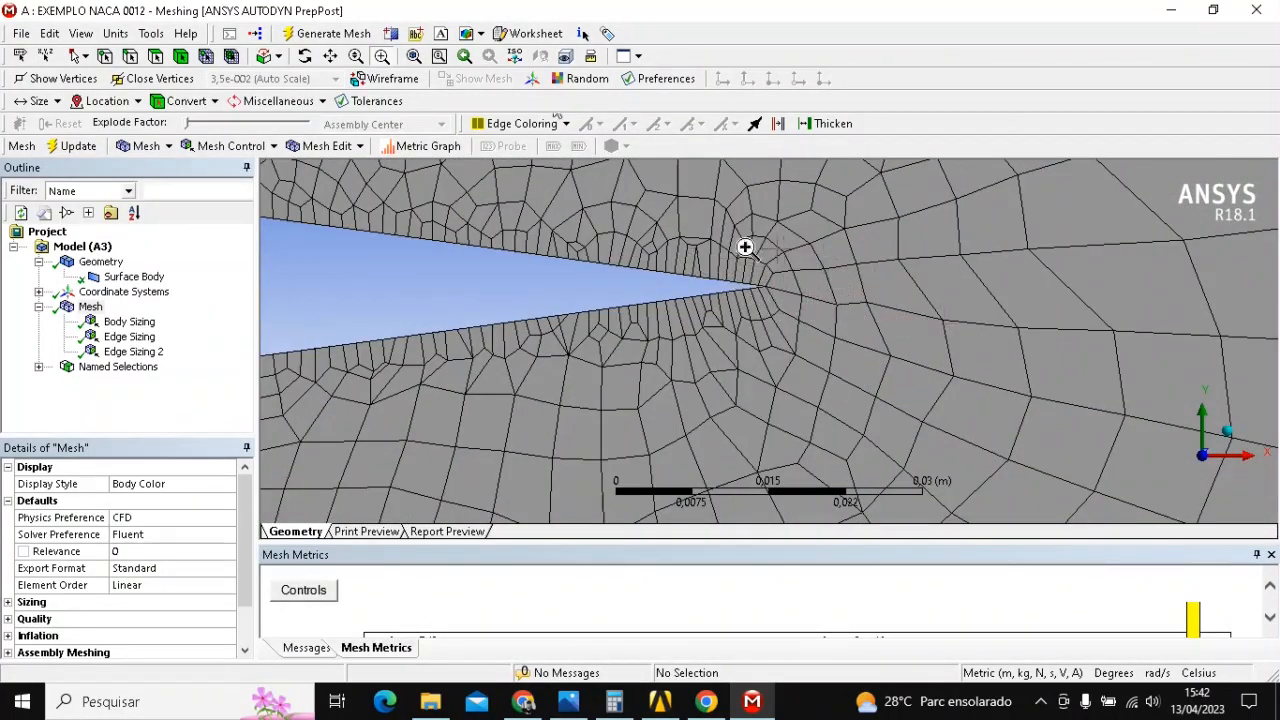
drag(780, 328, 825, 365)
drag(676, 231, 831, 363)
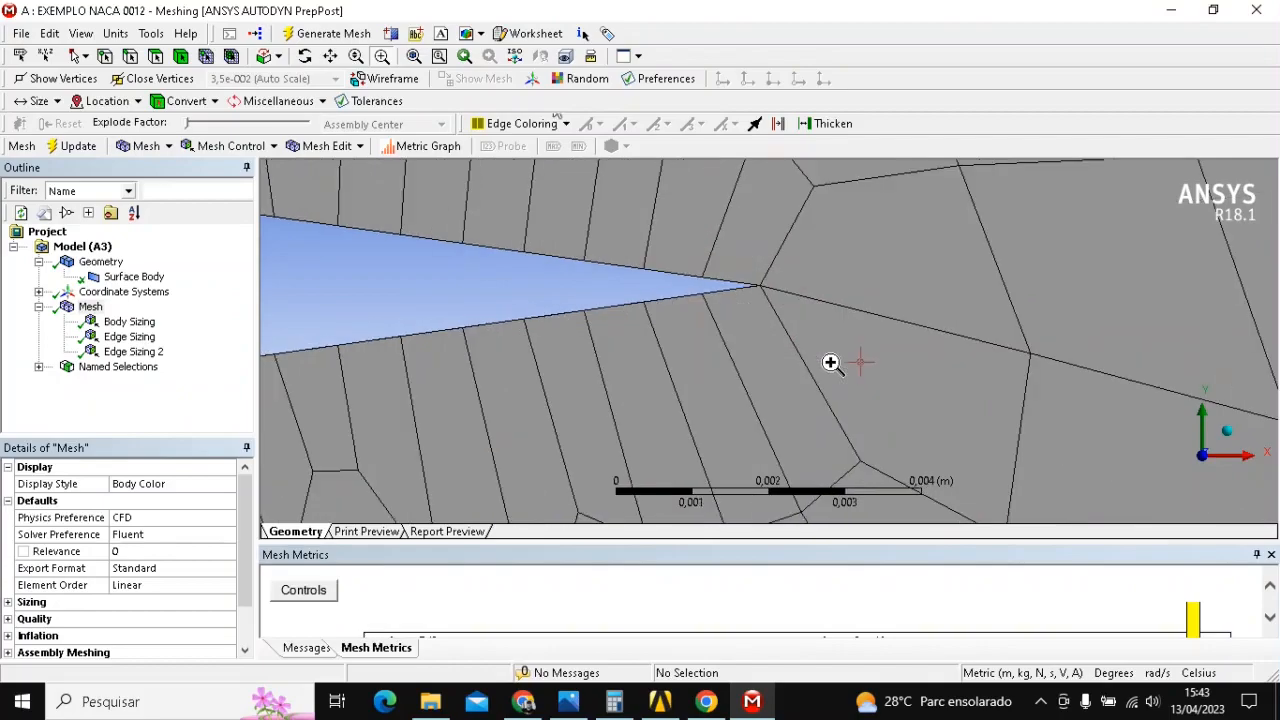
- Check the mesh at the airfoil's nose again and the element transition around the whole airfoil
scroll(829, 372, down, 8)
scroll(769, 367, down, 15)
scroll(543, 347, up, 5)
scroll(723, 294, up, 6)
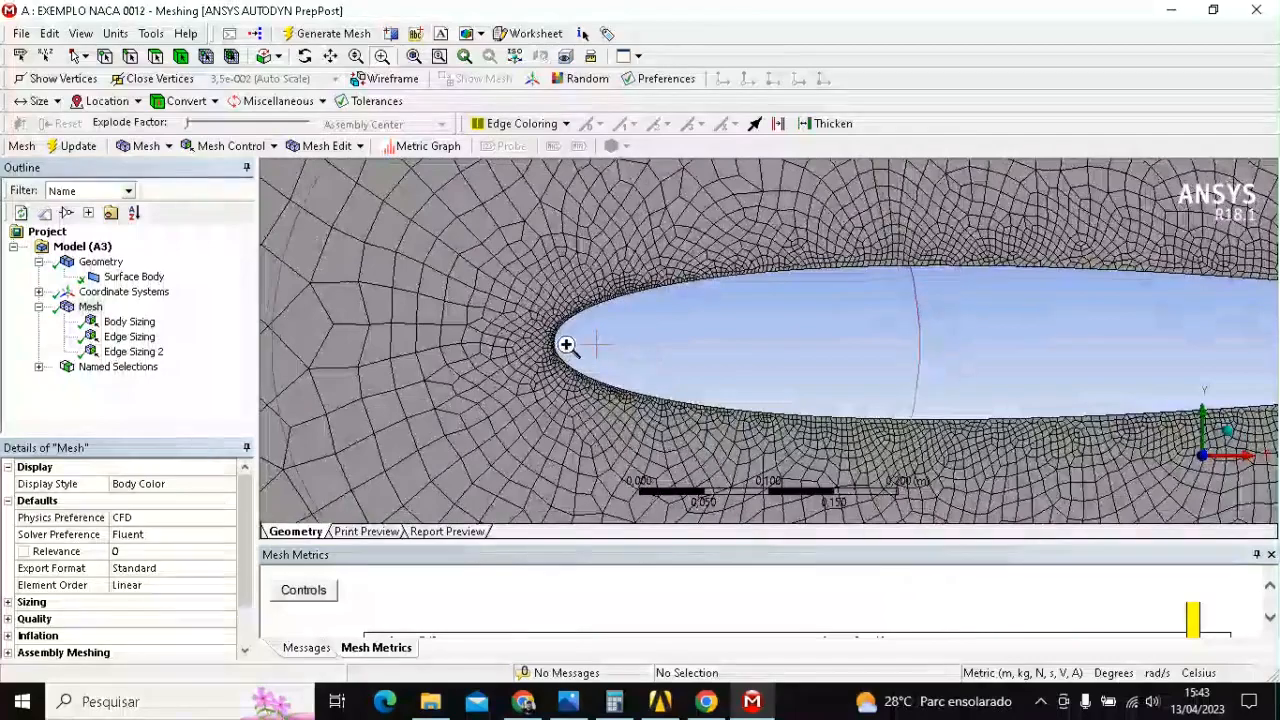
ctrl+middle_drag(602, 353, 660, 306)
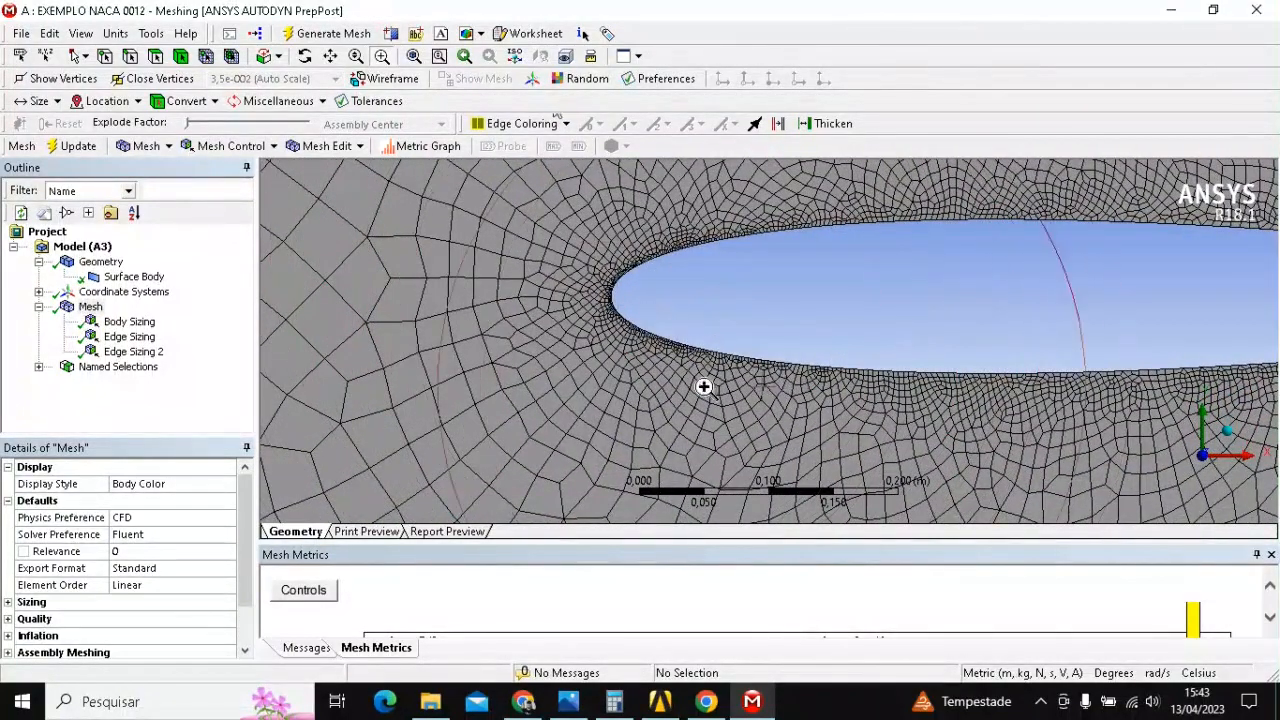
scroll(771, 349, down, 10)
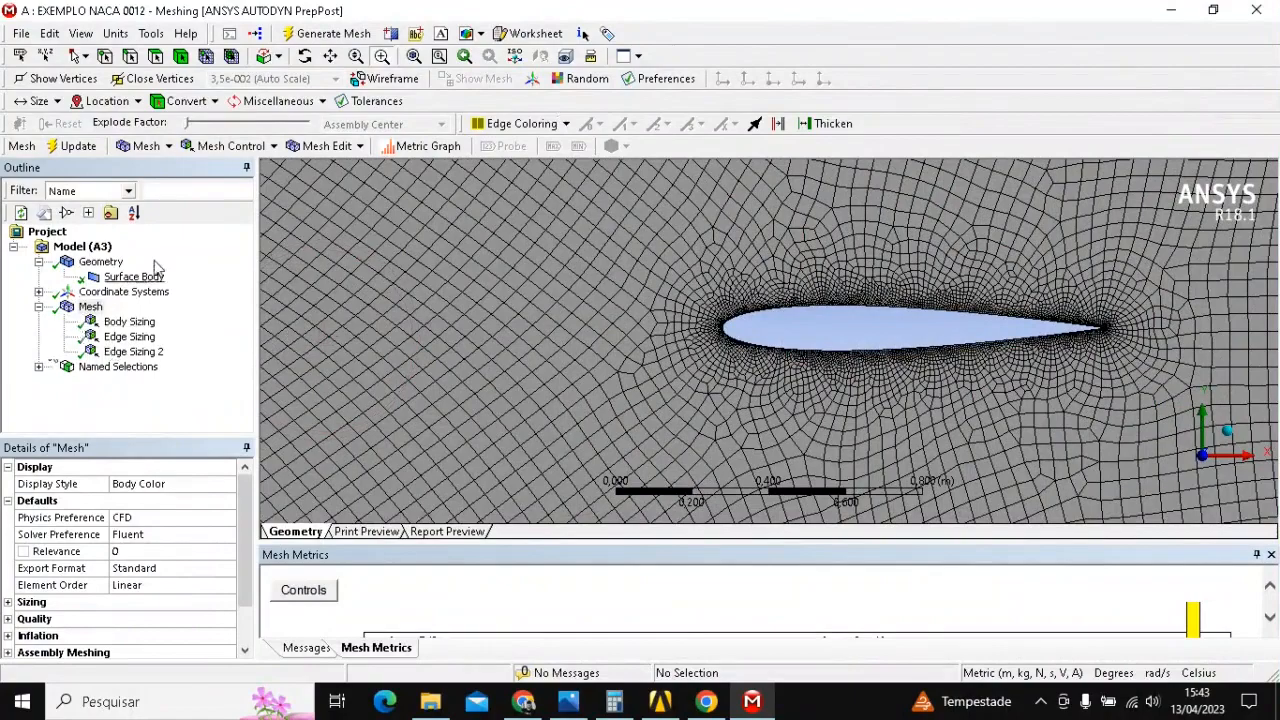
- Insert an Inflation control and scope its geometry to the fluid domain face around the airfoil
click(229, 147)
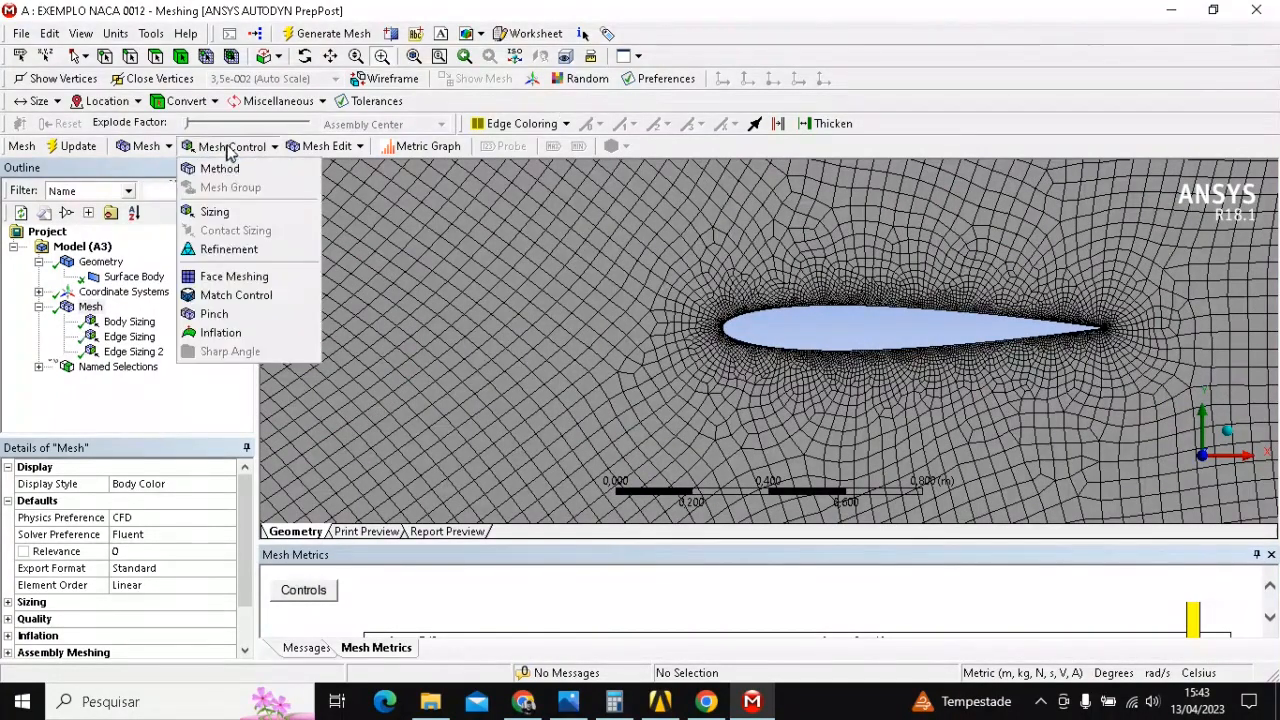
click(222, 334)
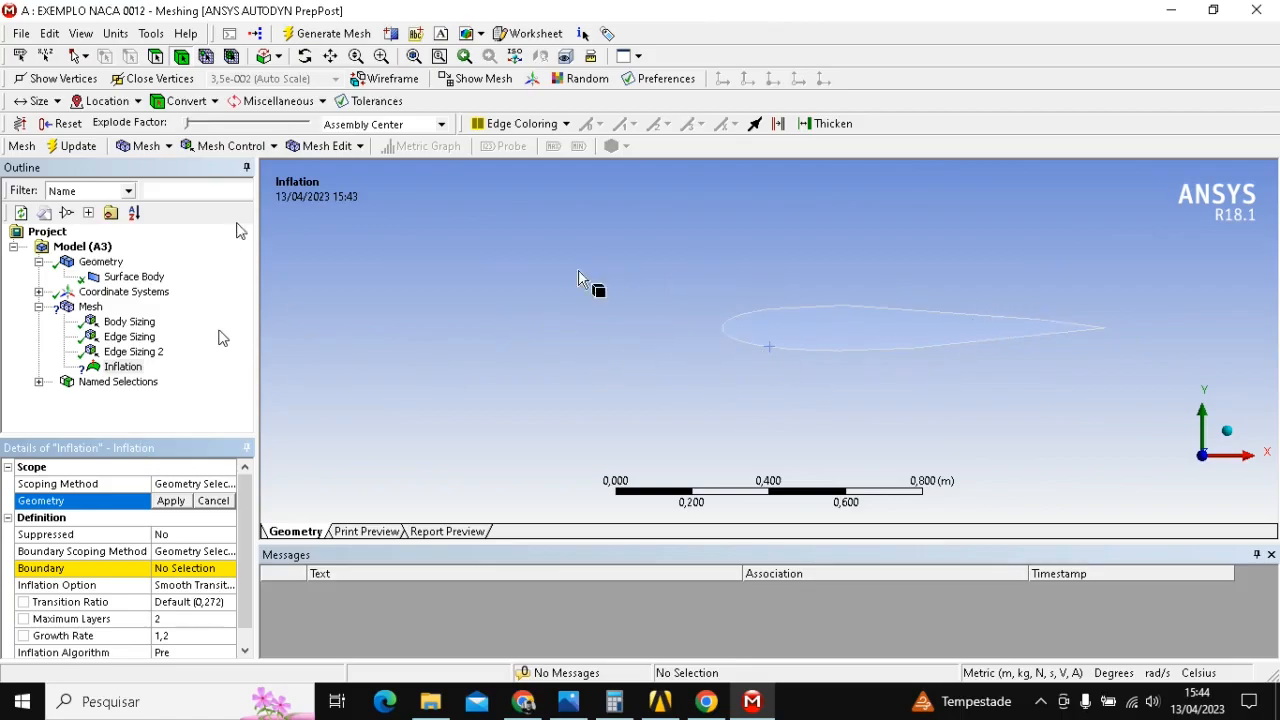
click(232, 146)
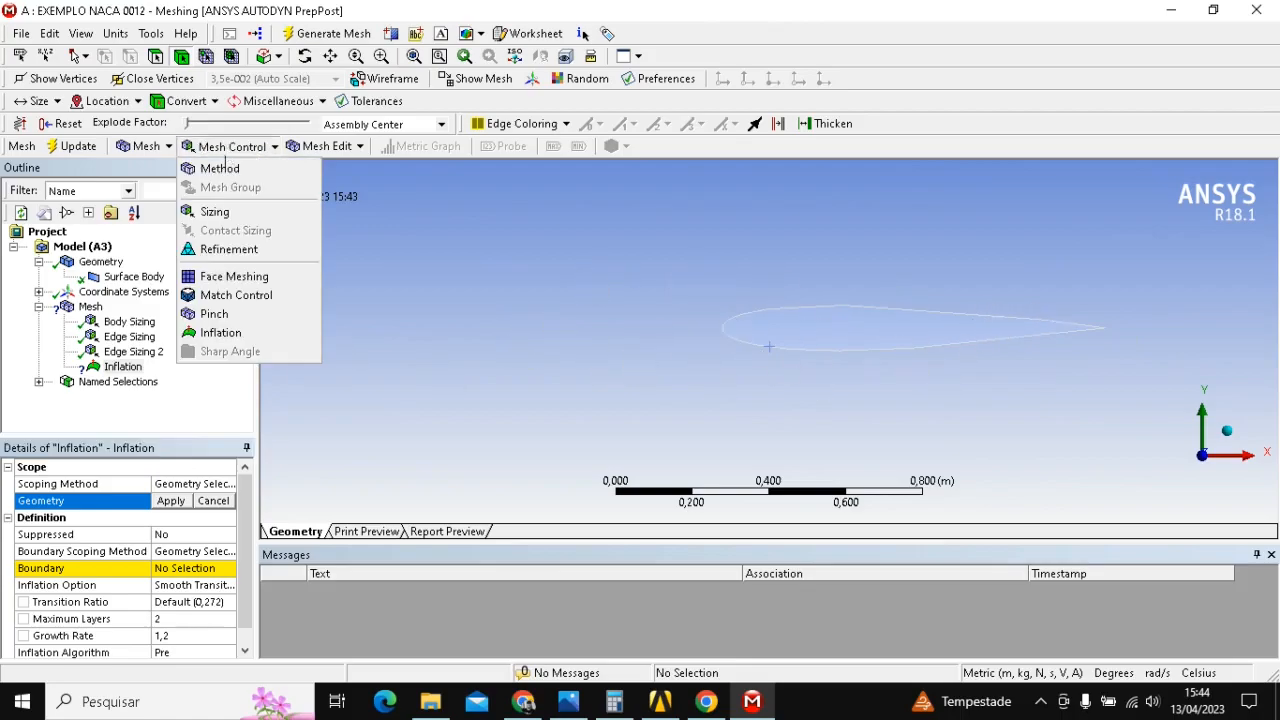
click(247, 156)
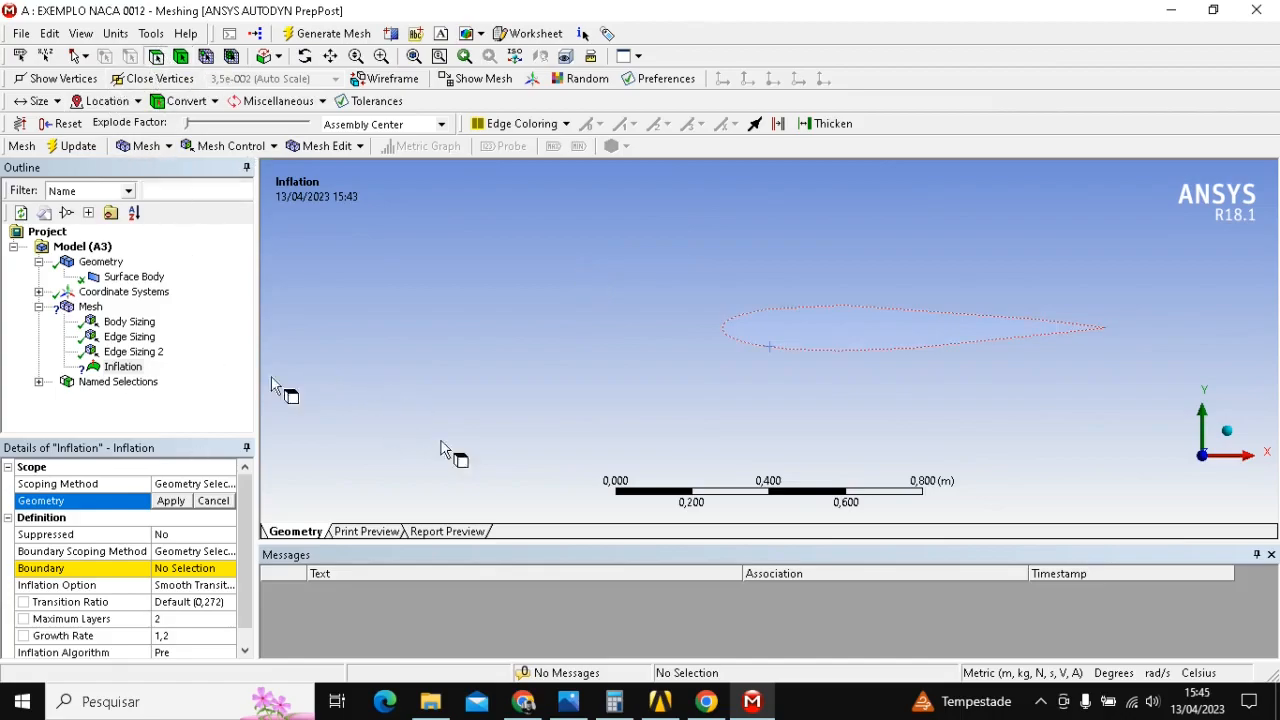
click(611, 257)
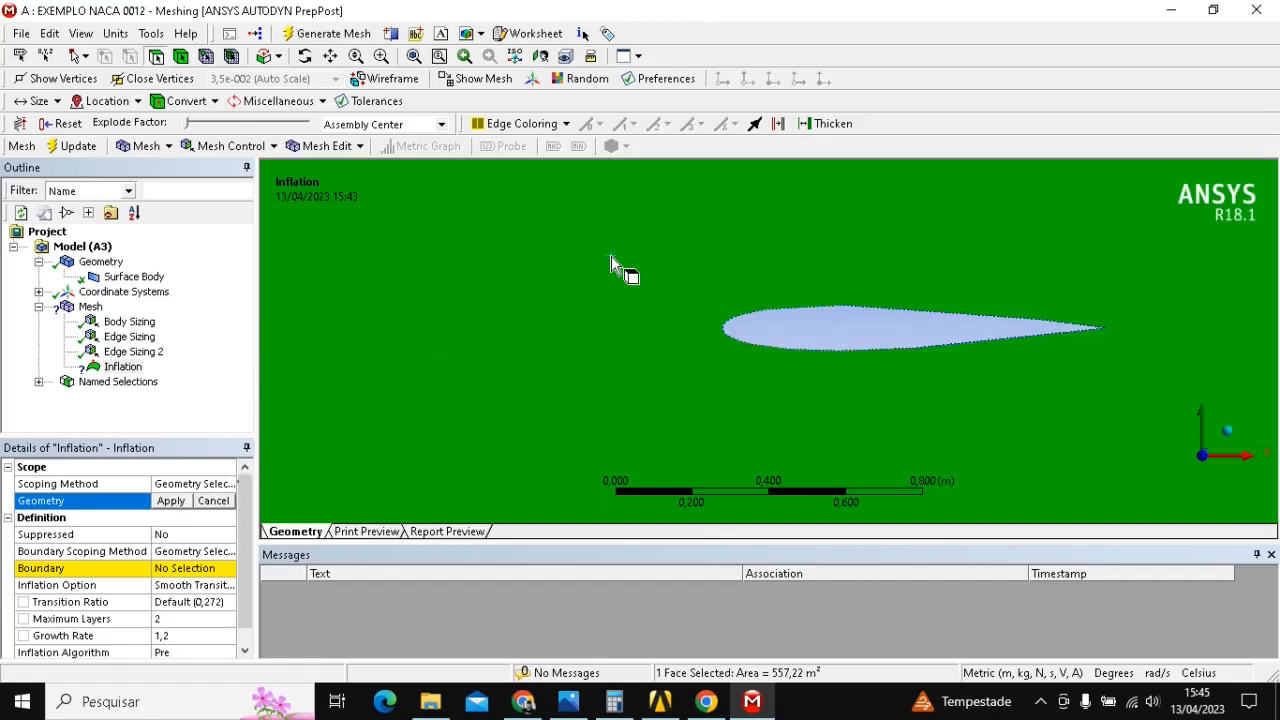
click(171, 501)
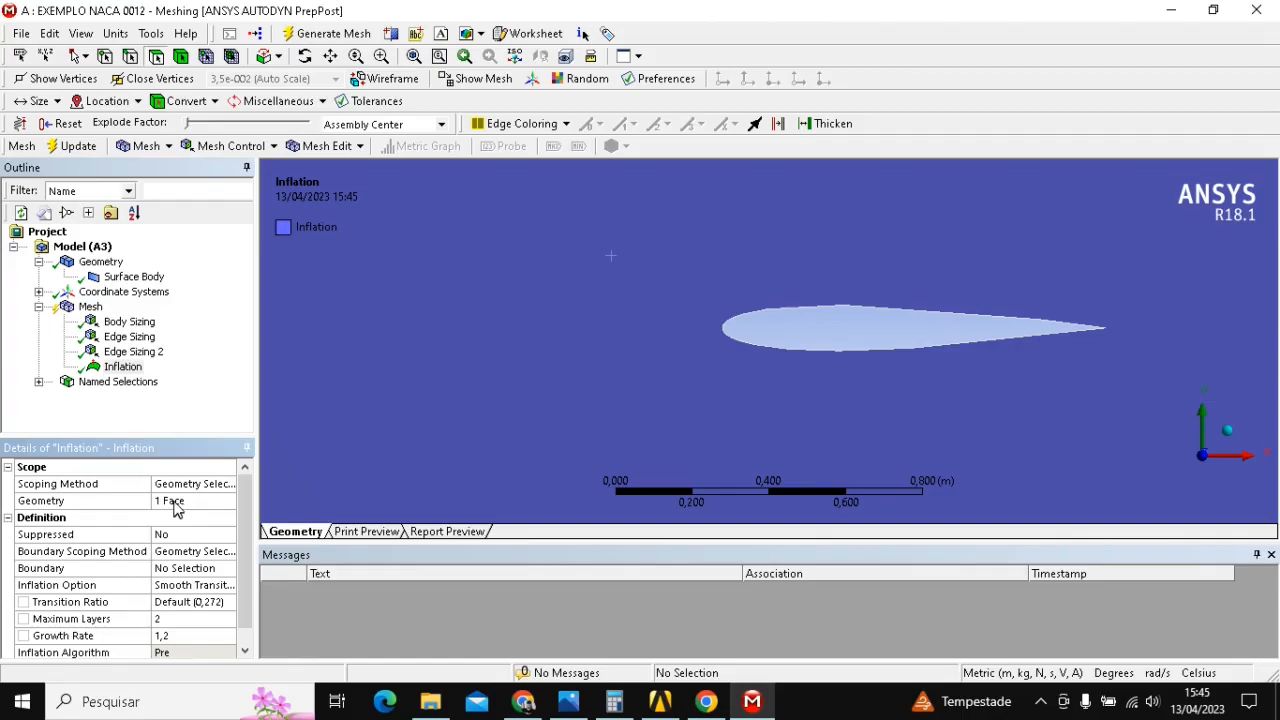
- Assign the airfoil's upper and lower edges as the inflation boundary
click(187, 569)
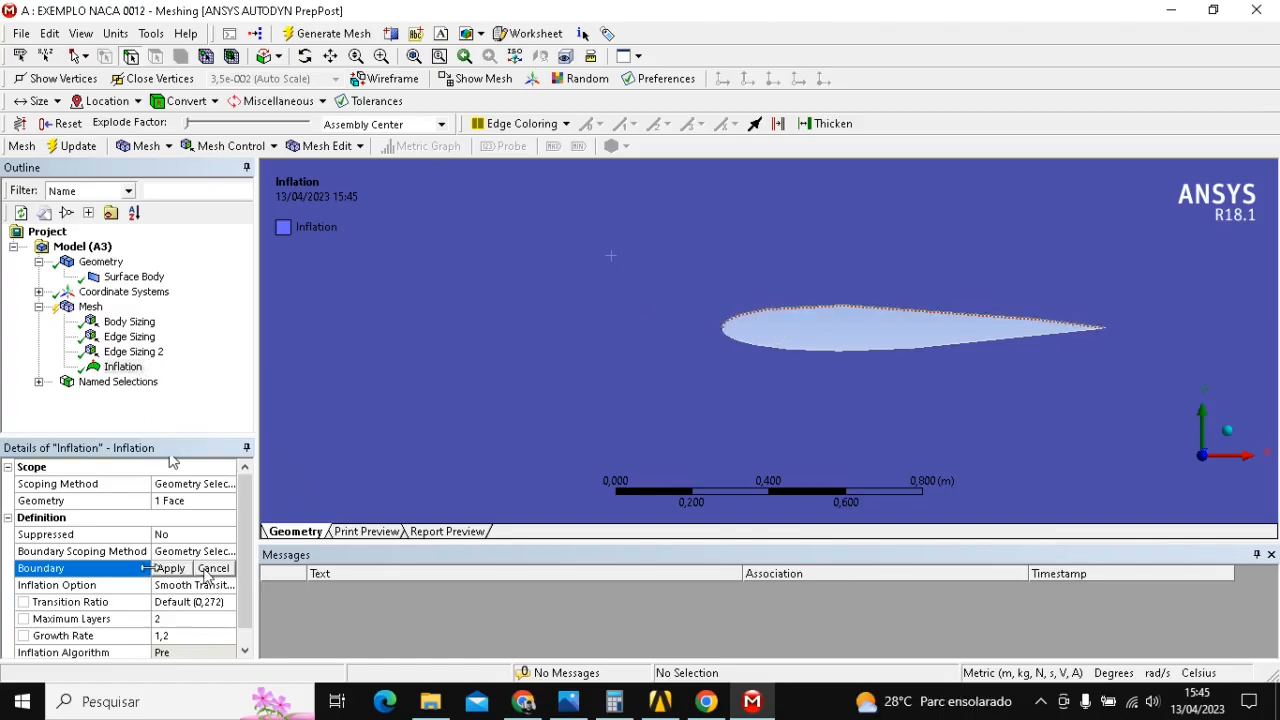
click(772, 310)
ctrl+click(762, 344)
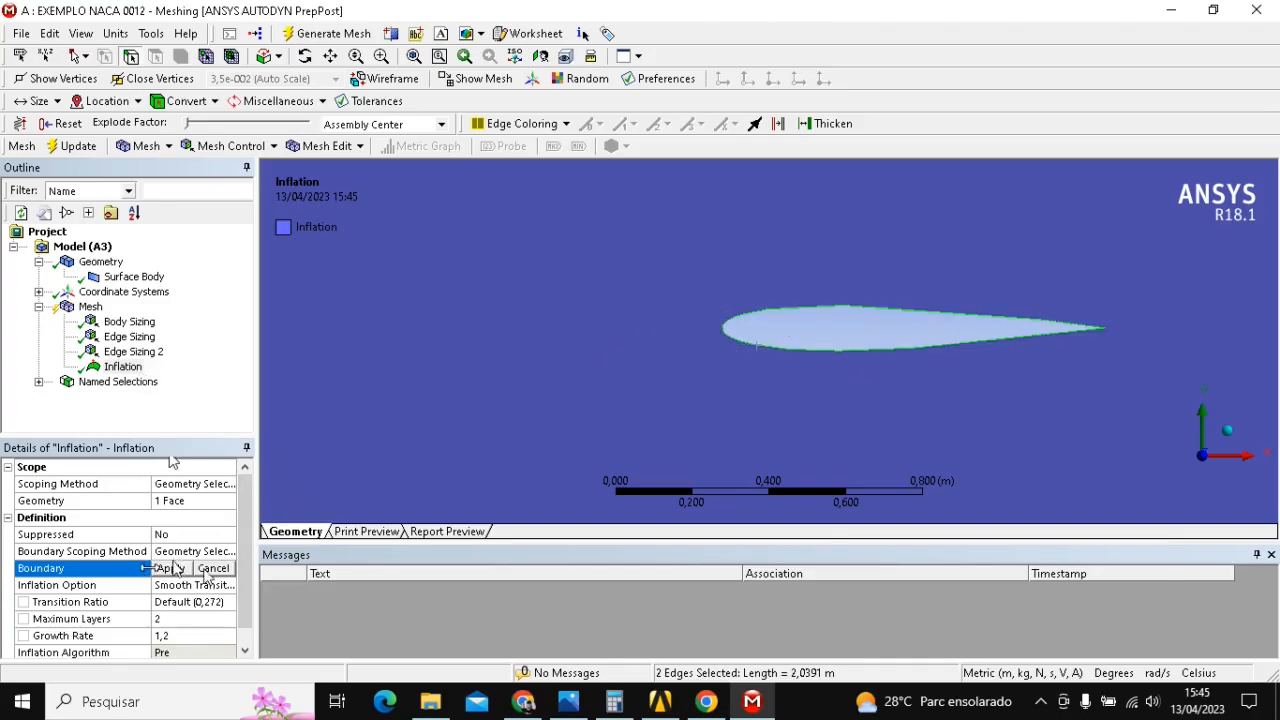
click(172, 568)
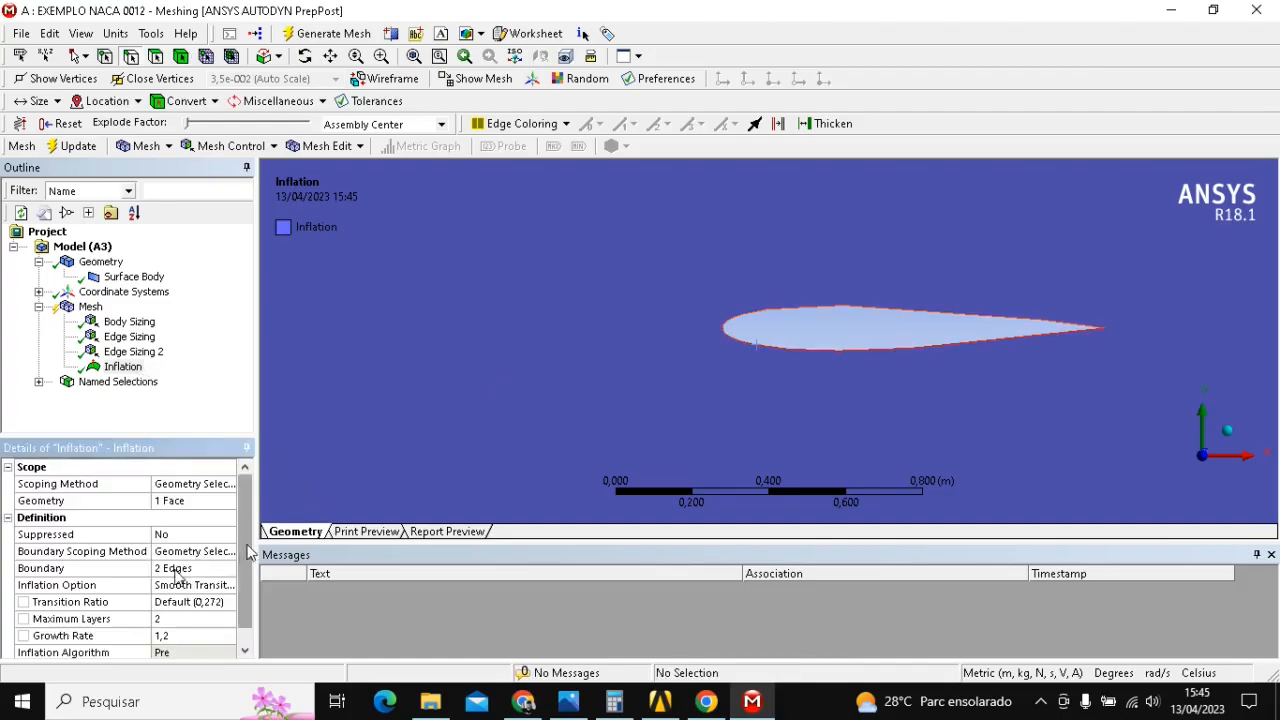
- Set the inflation option to Total Thickness
scroll(248, 565, down, 1)
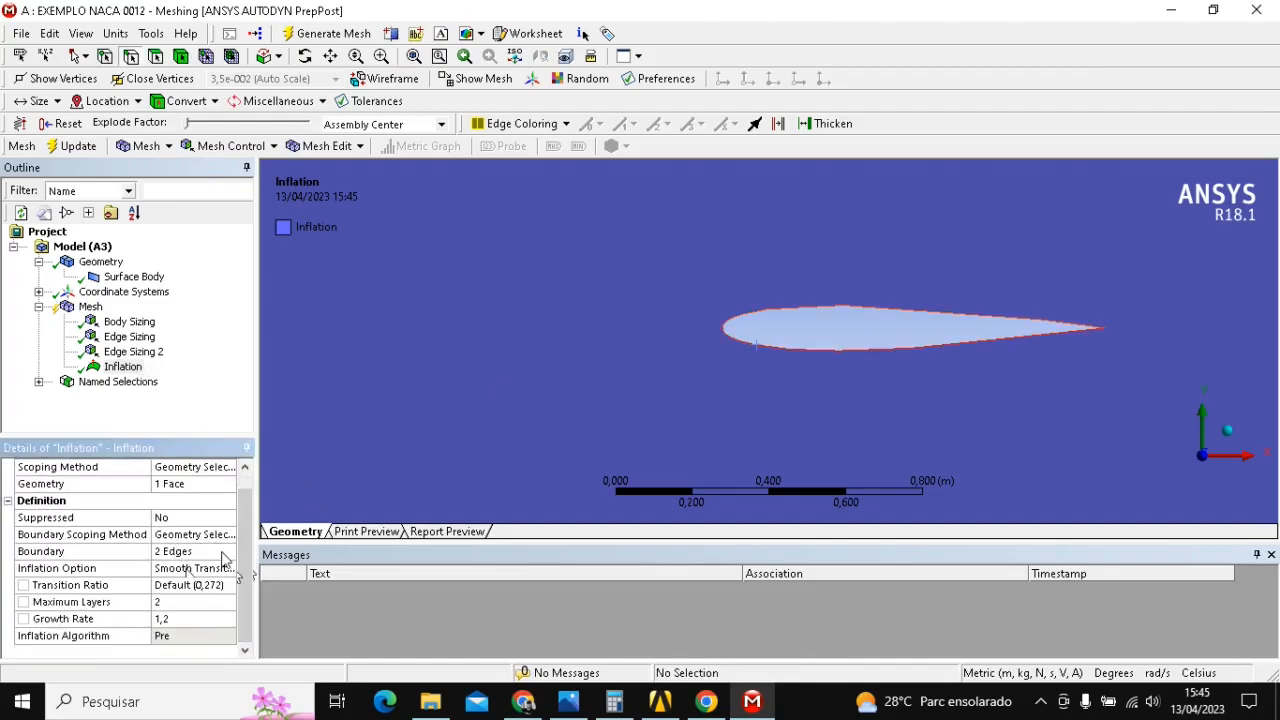
click(85, 569)
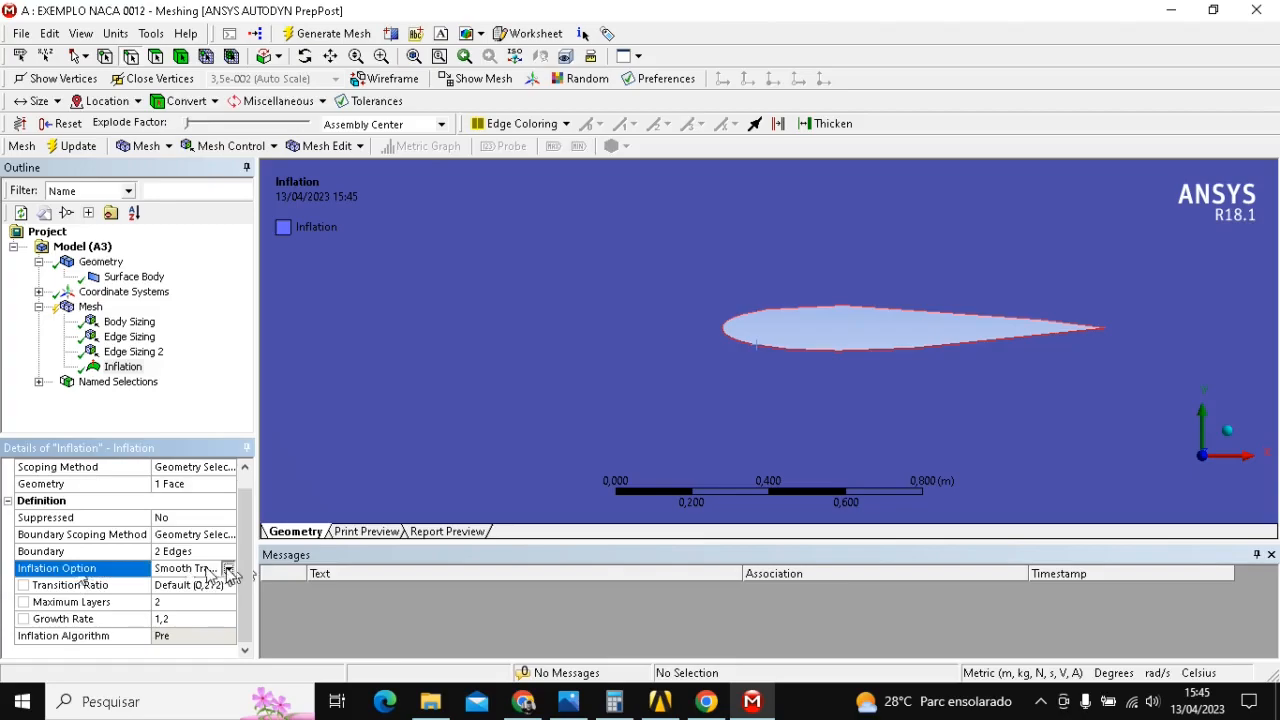
click(228, 568)
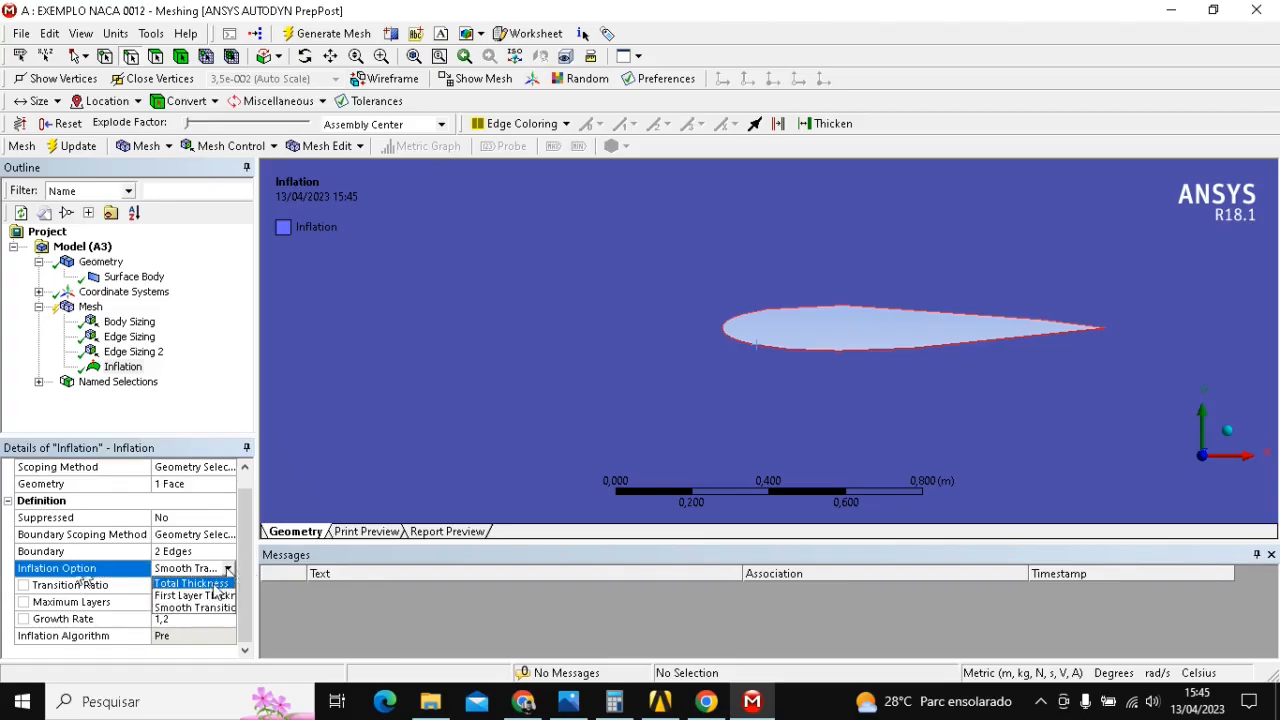
click(200, 584)
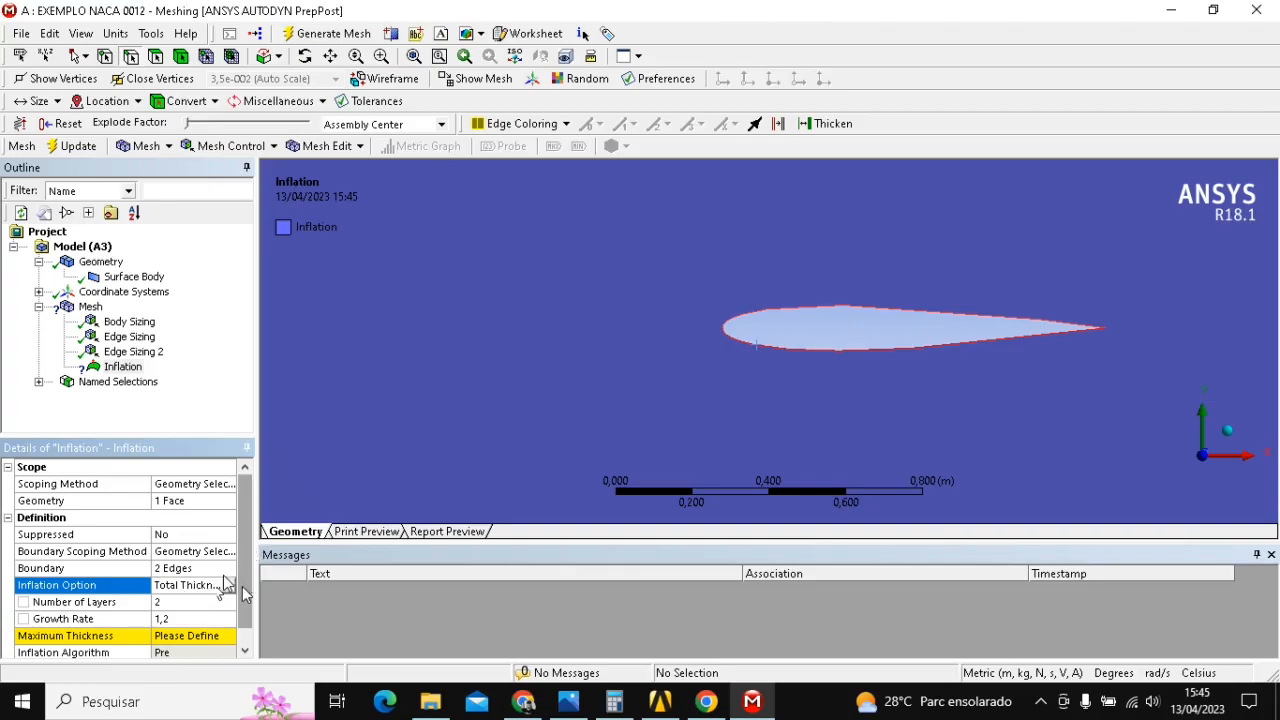
scroll(160, 600, down, 1)
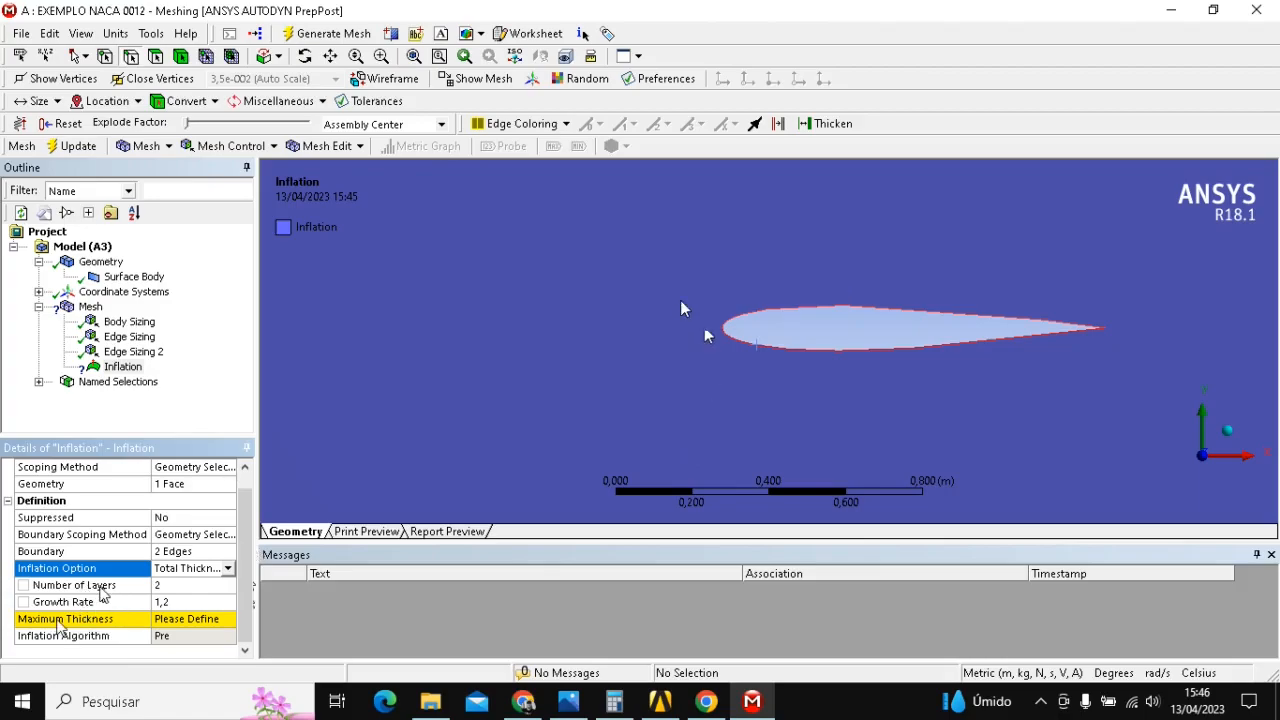
- Set the inflation's number of layers to 10 and its maximum thickness to 0.006 m
click(168, 585)
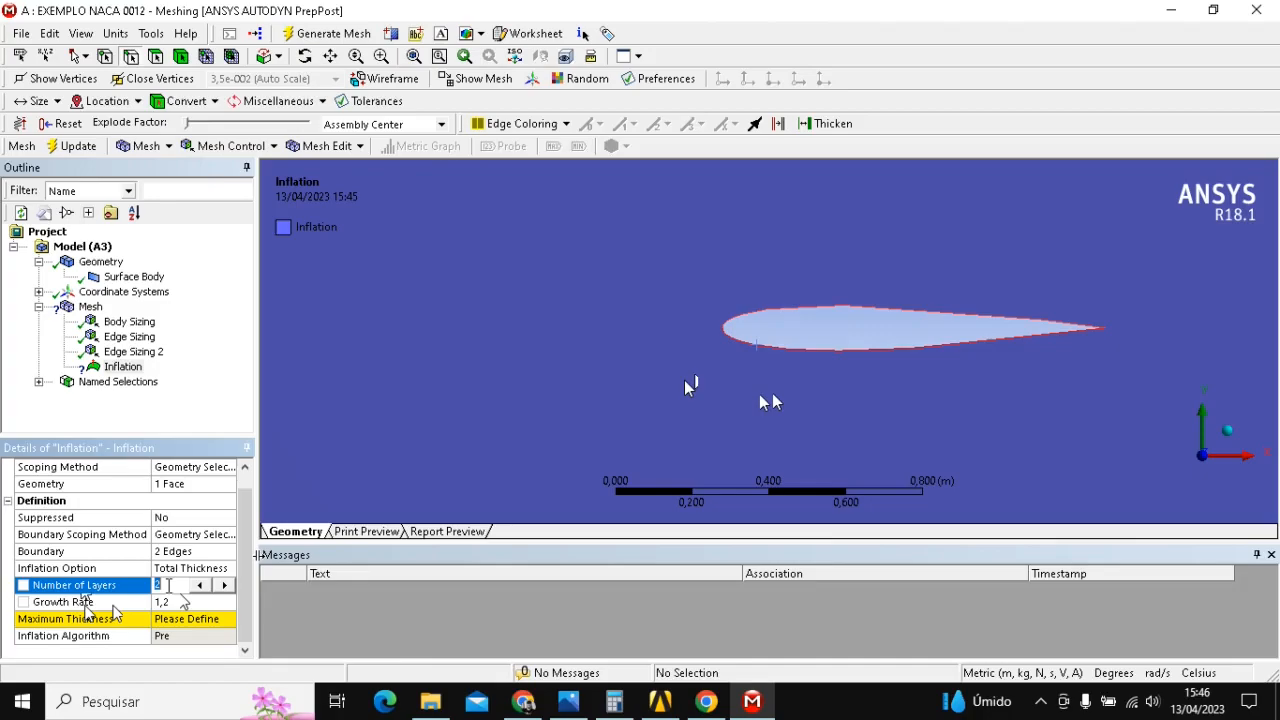
text(0)
key(Return)
click(188, 602)
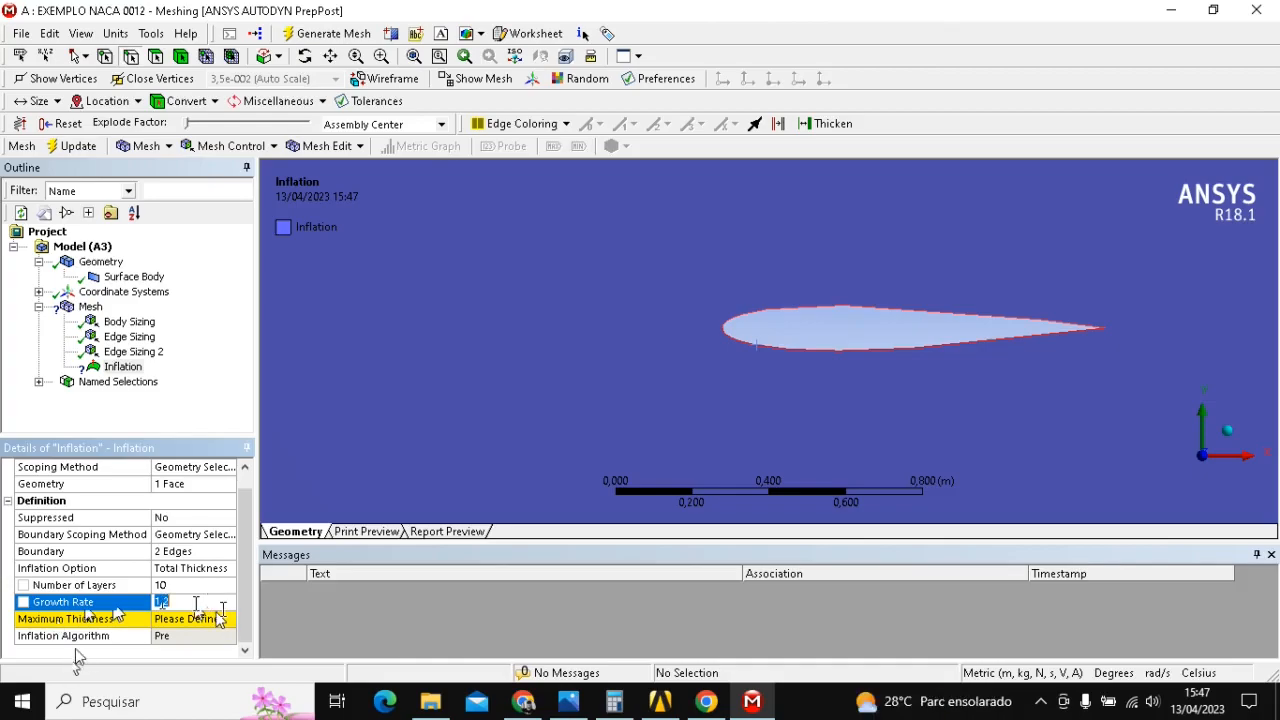
click(198, 620)
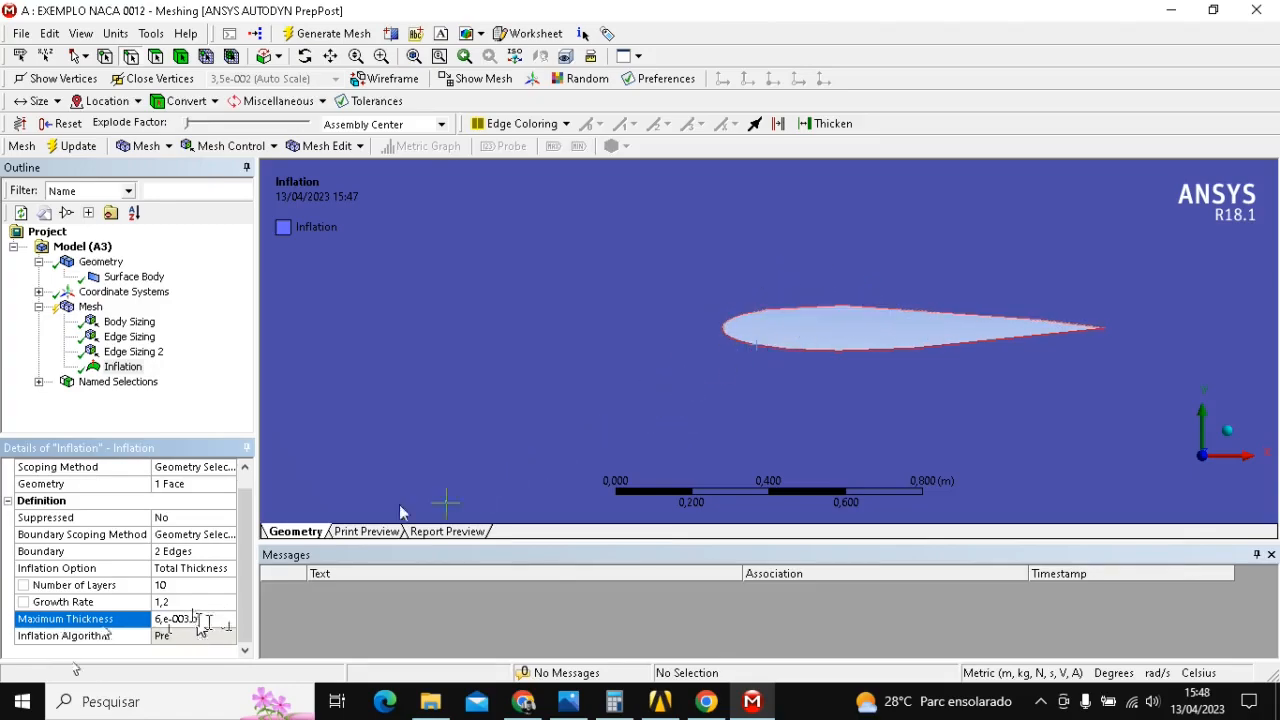
- Generate the mesh with the inflation layers around the airfoil
click(90, 307)
right_click(92, 315)
click(135, 364)
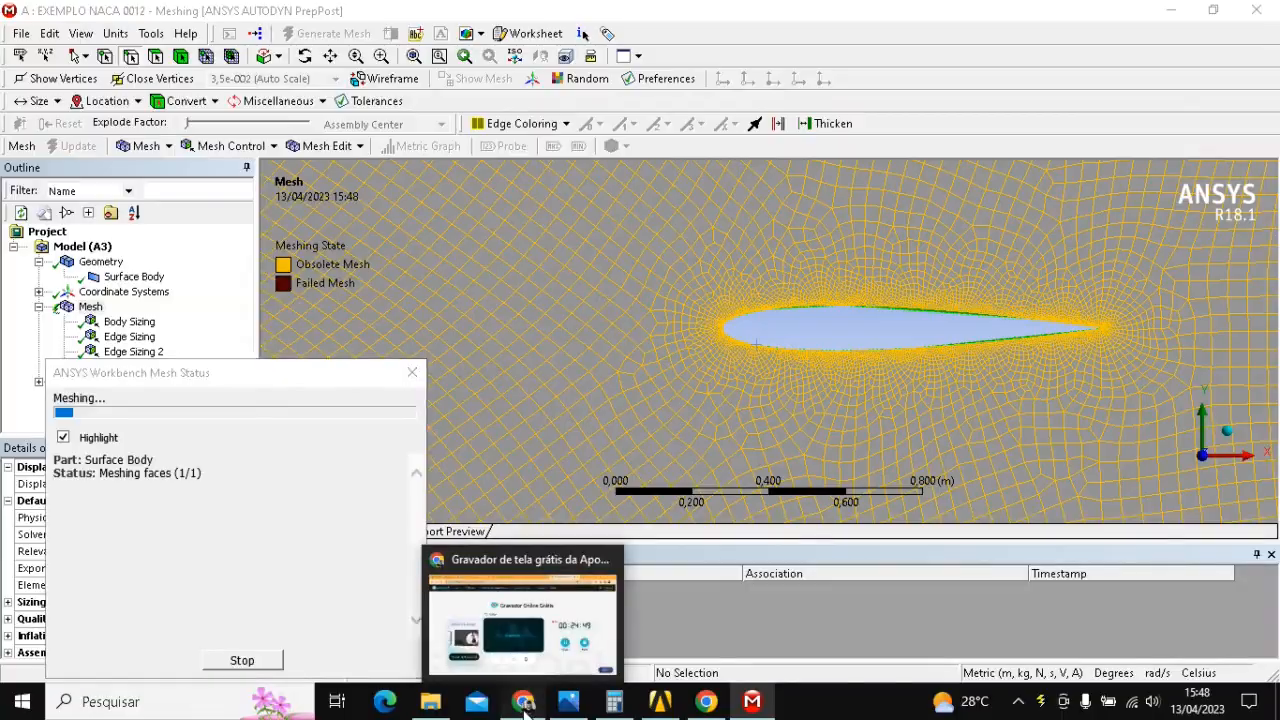
click(524, 702)
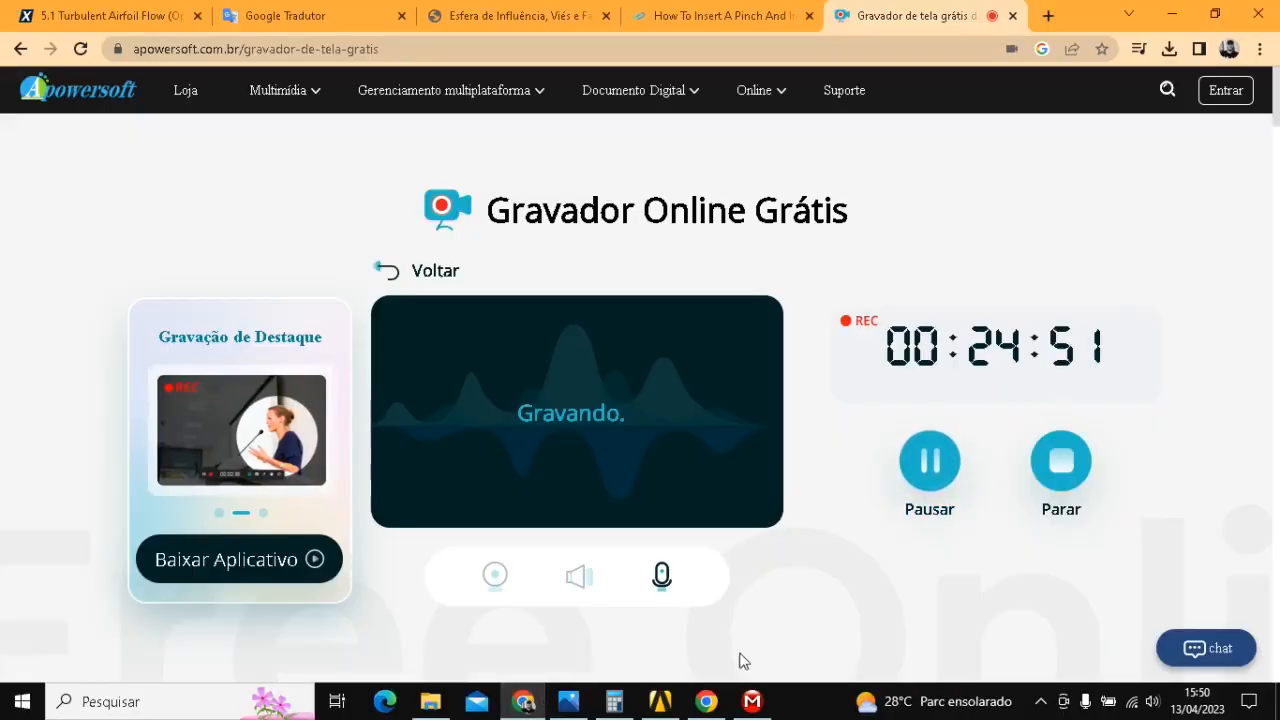
click(752, 701)
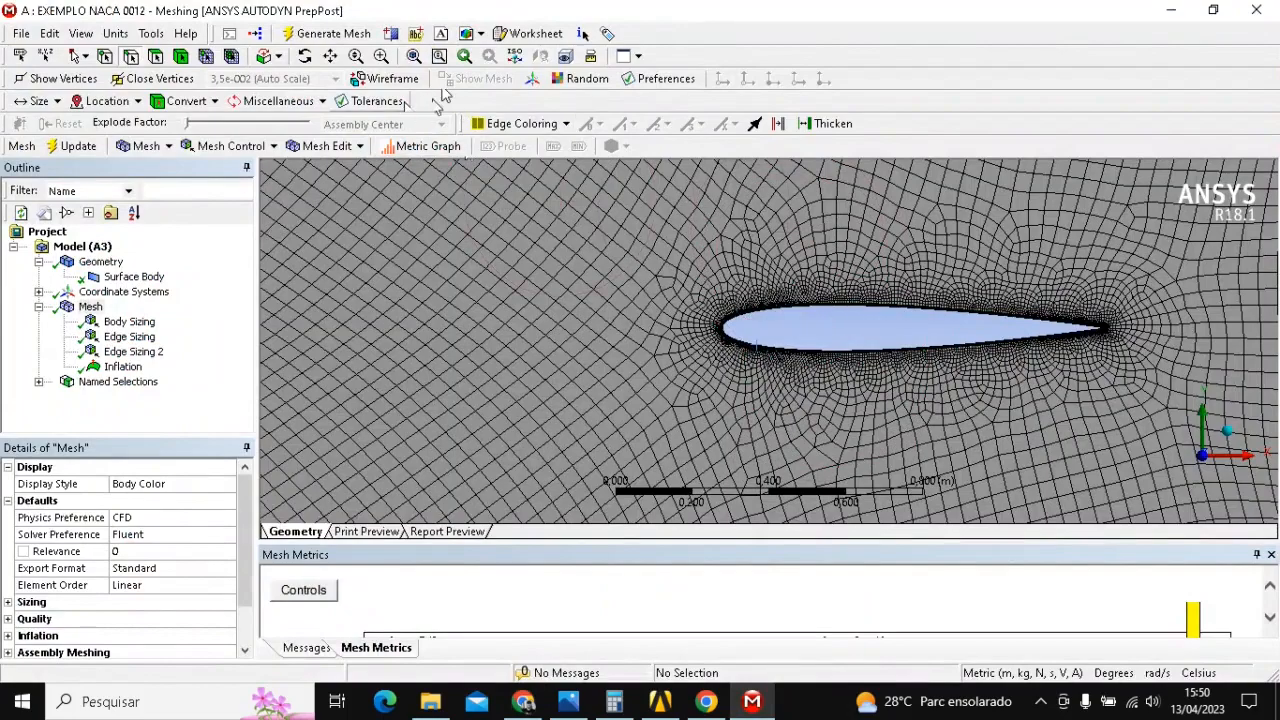
- Examine the inflation layers at the airfoil's leading edge and their transition to the surrounding mesh
click(383, 57)
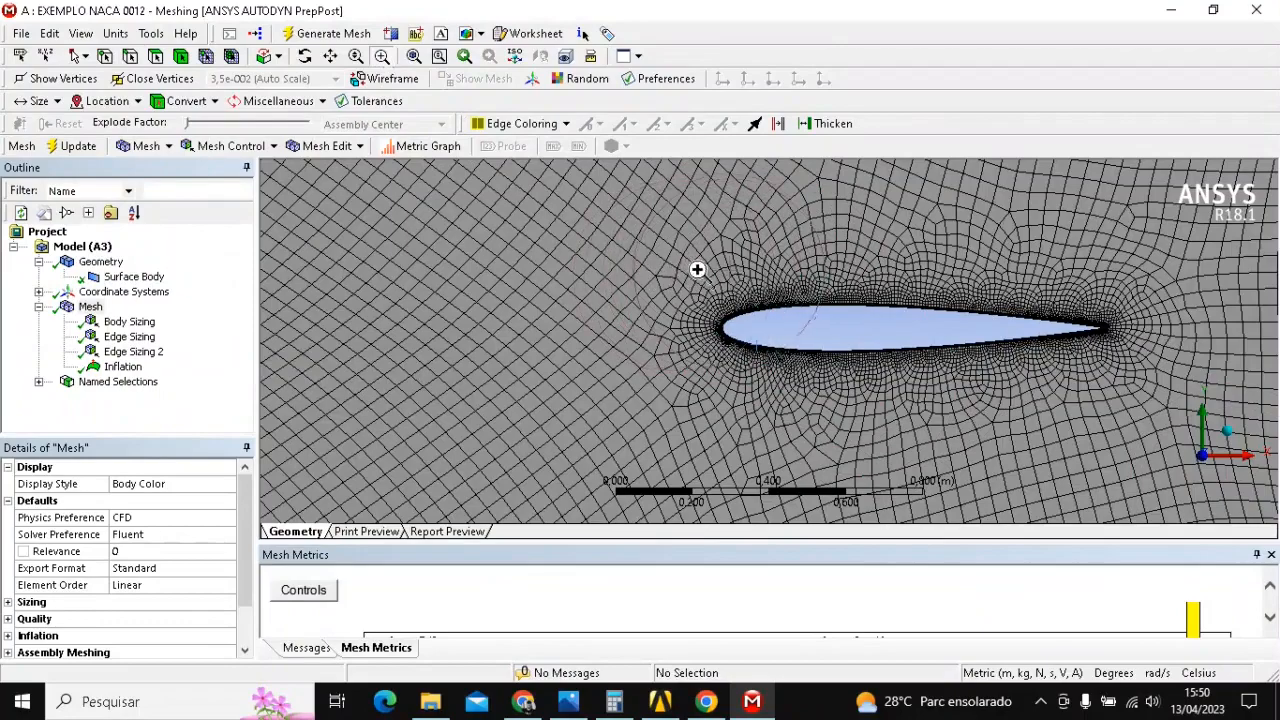
drag(651, 274, 1020, 422)
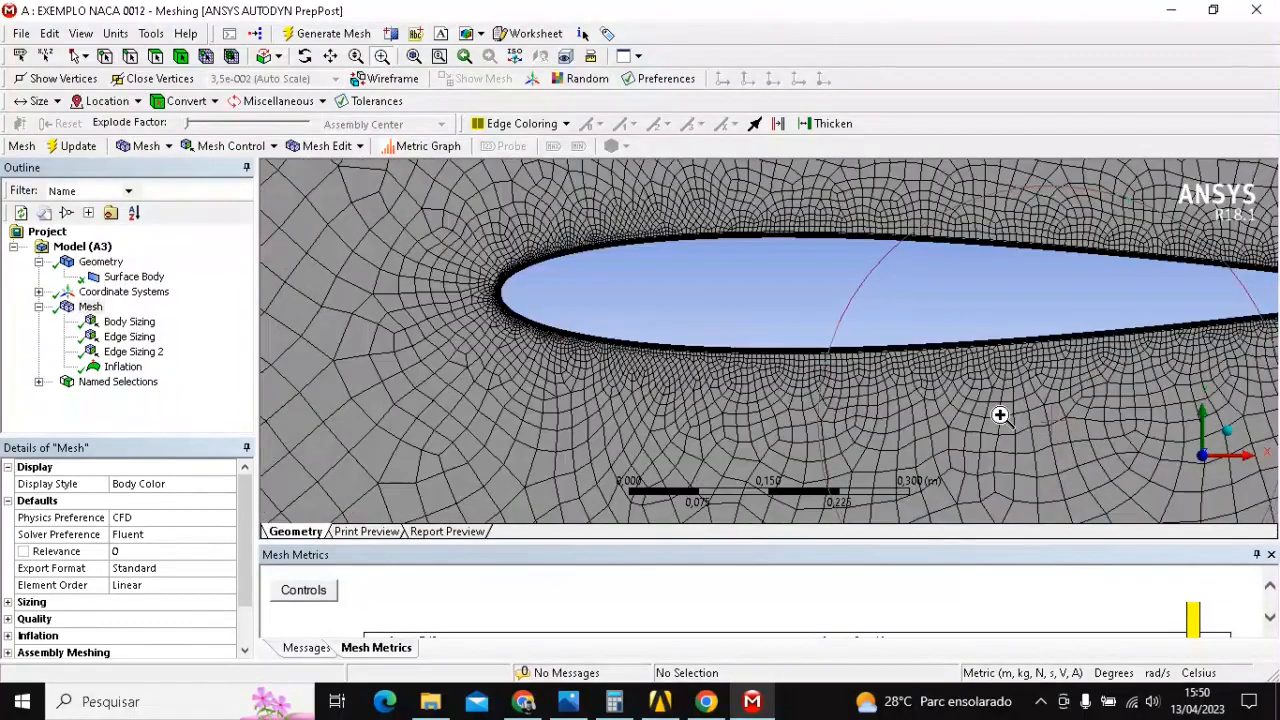
drag(449, 240, 806, 394)
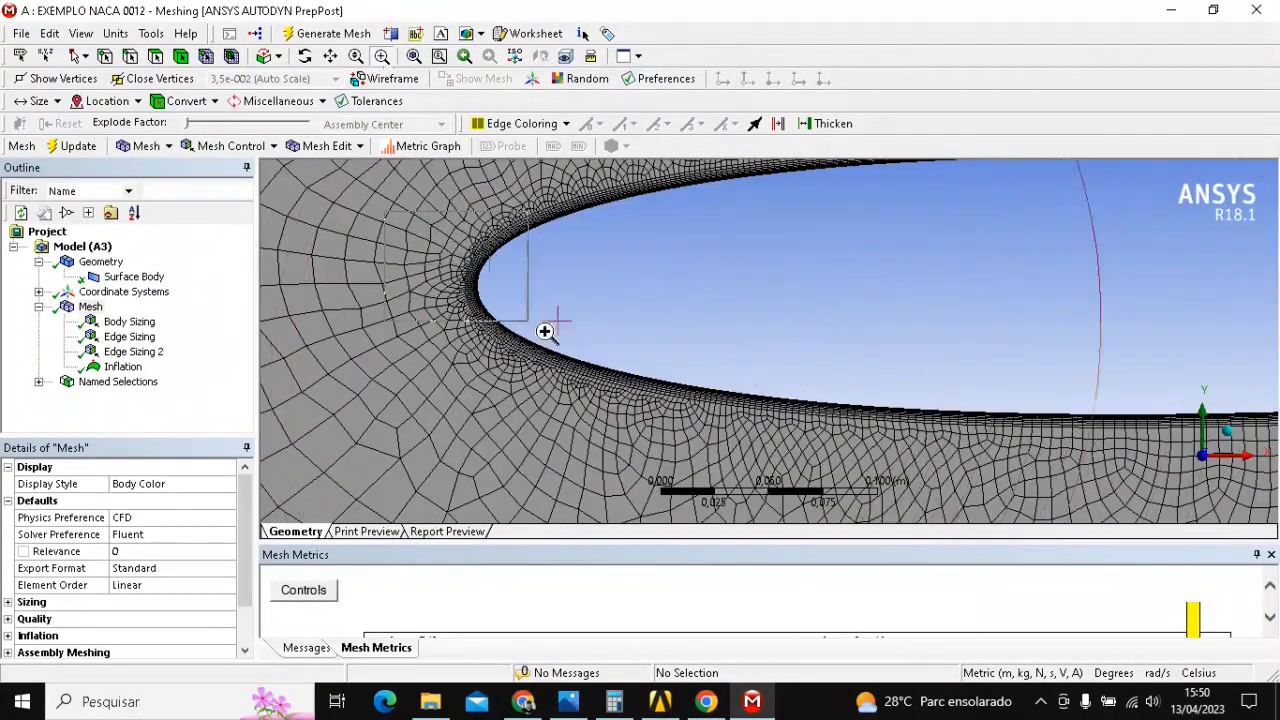
drag(682, 245, 880, 363)
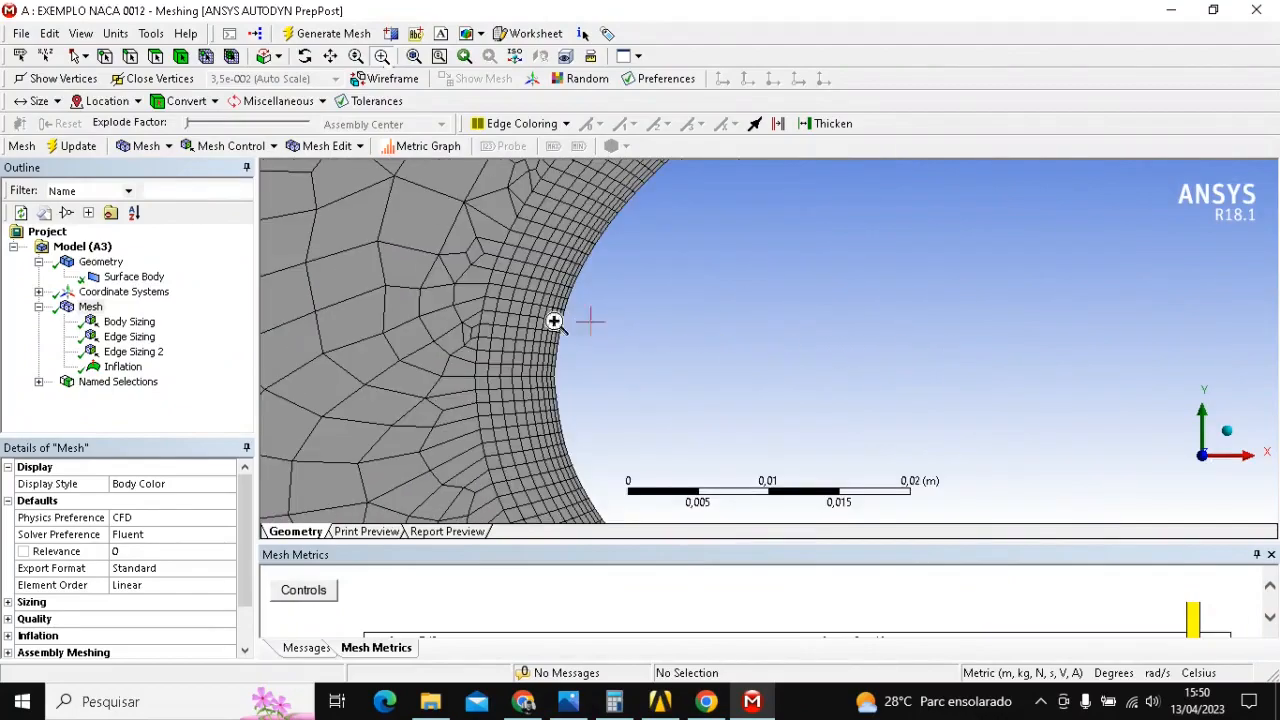
drag(449, 280, 686, 381)
scroll(705, 368, down, 5)
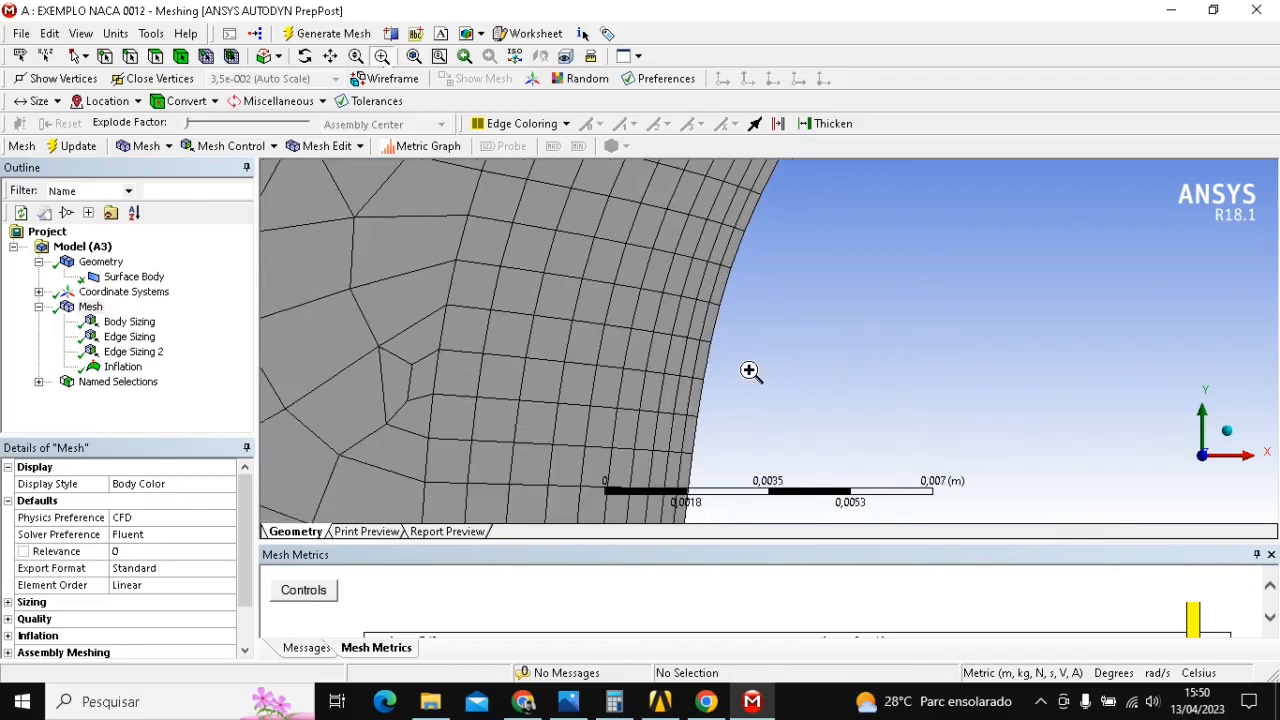
scroll(710, 371, down, 4)
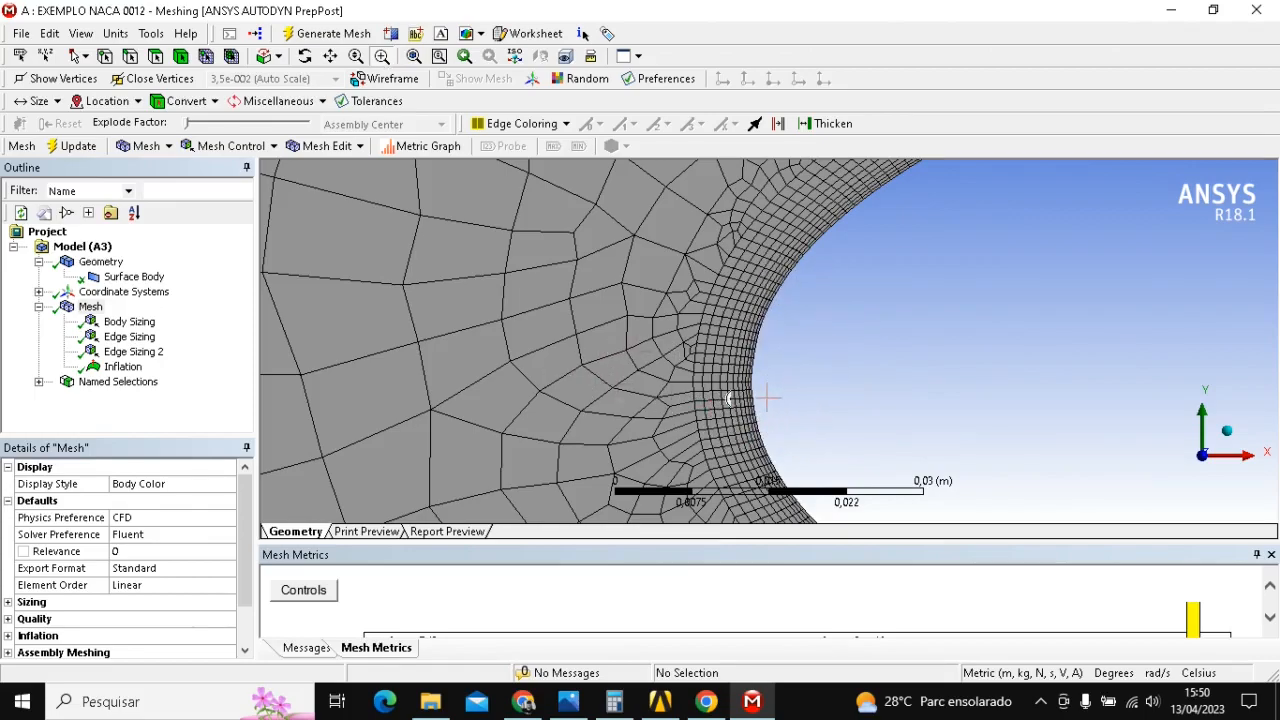
- Inspect up close how the inflation cells at the airfoil's nose grow from the wall to the outer mesh
scroll(729, 399, down, 1)
scroll(763, 394, up, 5)
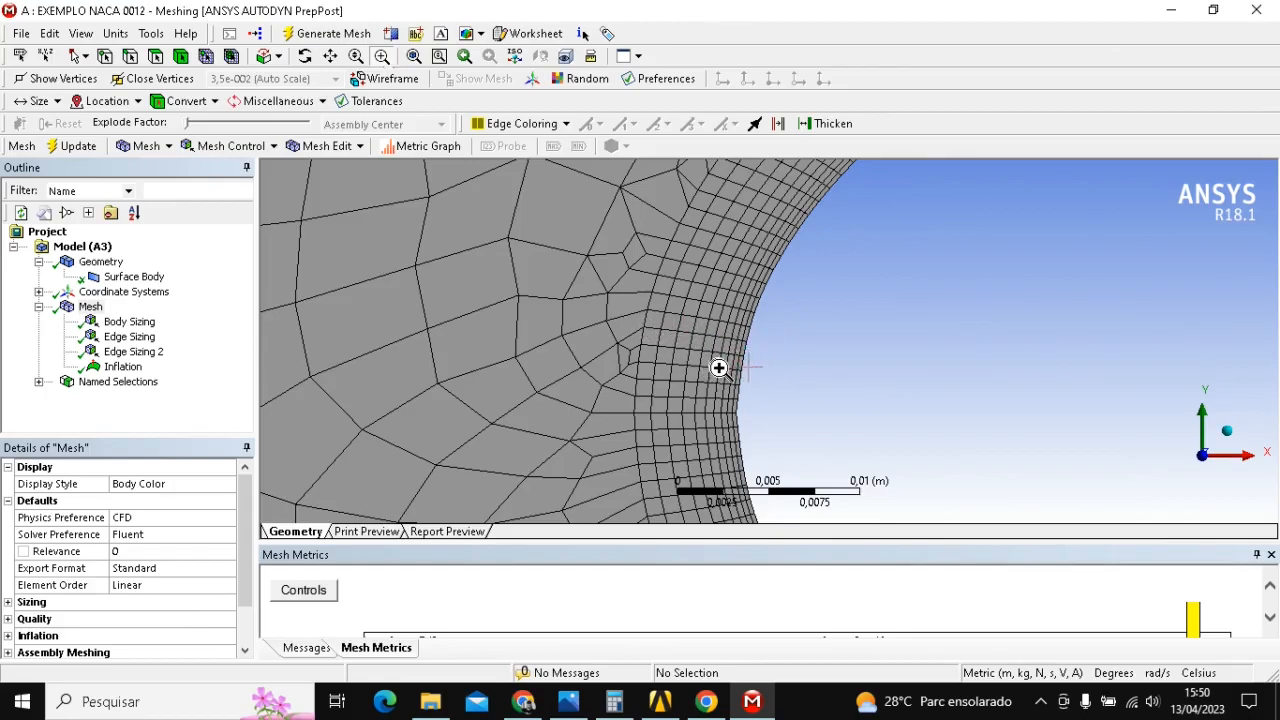
scroll(697, 370, up, 1)
scroll(690, 359, up, 2)
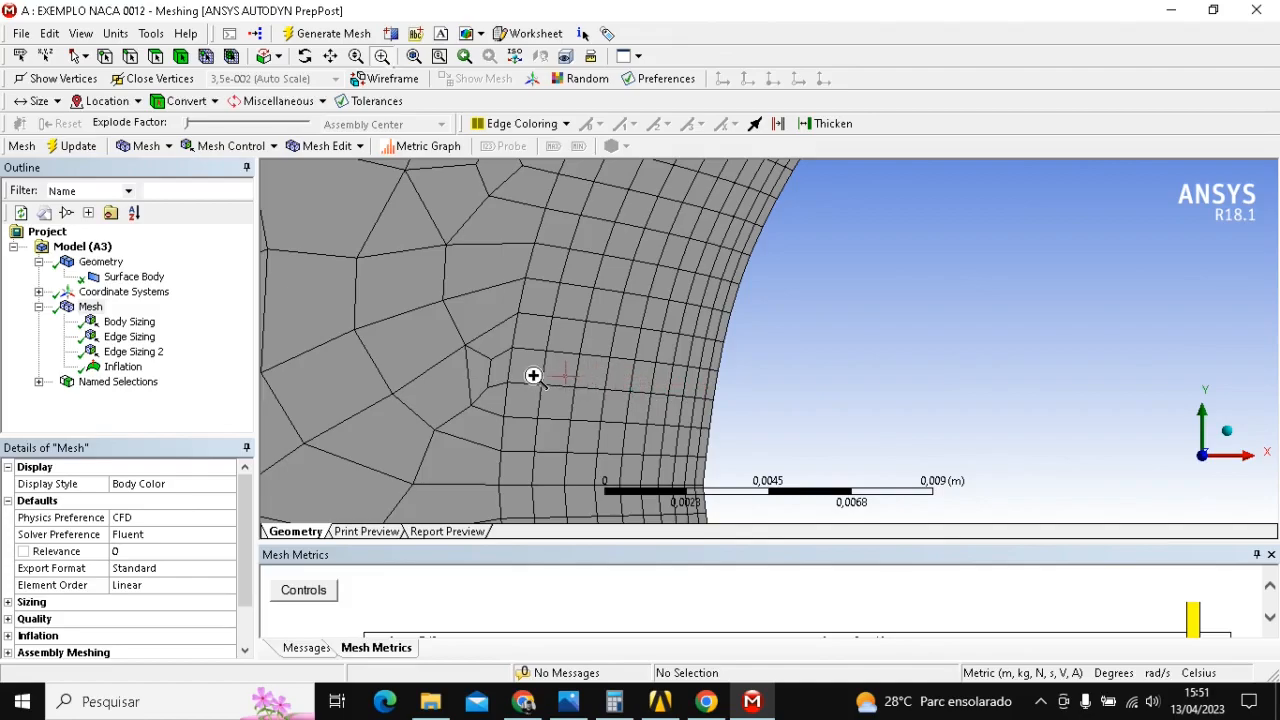
drag(447, 320, 788, 436)
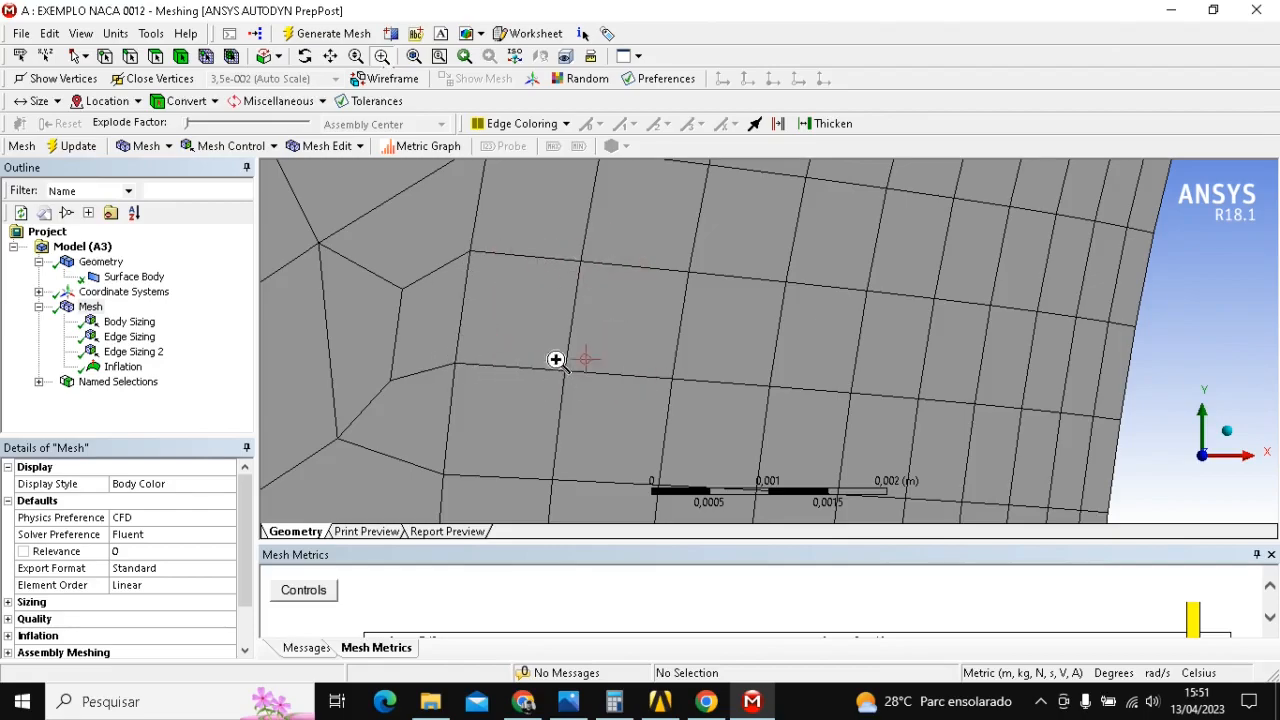
scroll(705, 345, down, 1)
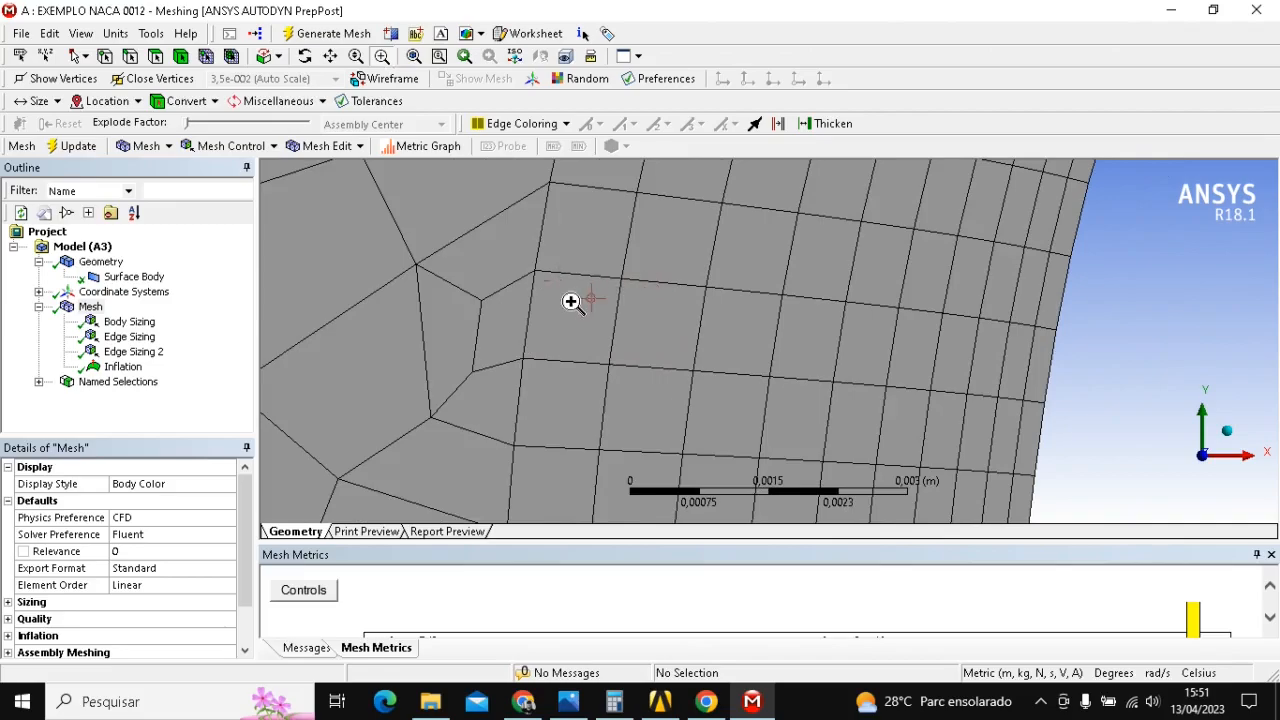
scroll(780, 341, down, 1)
scroll(857, 357, down, 4)
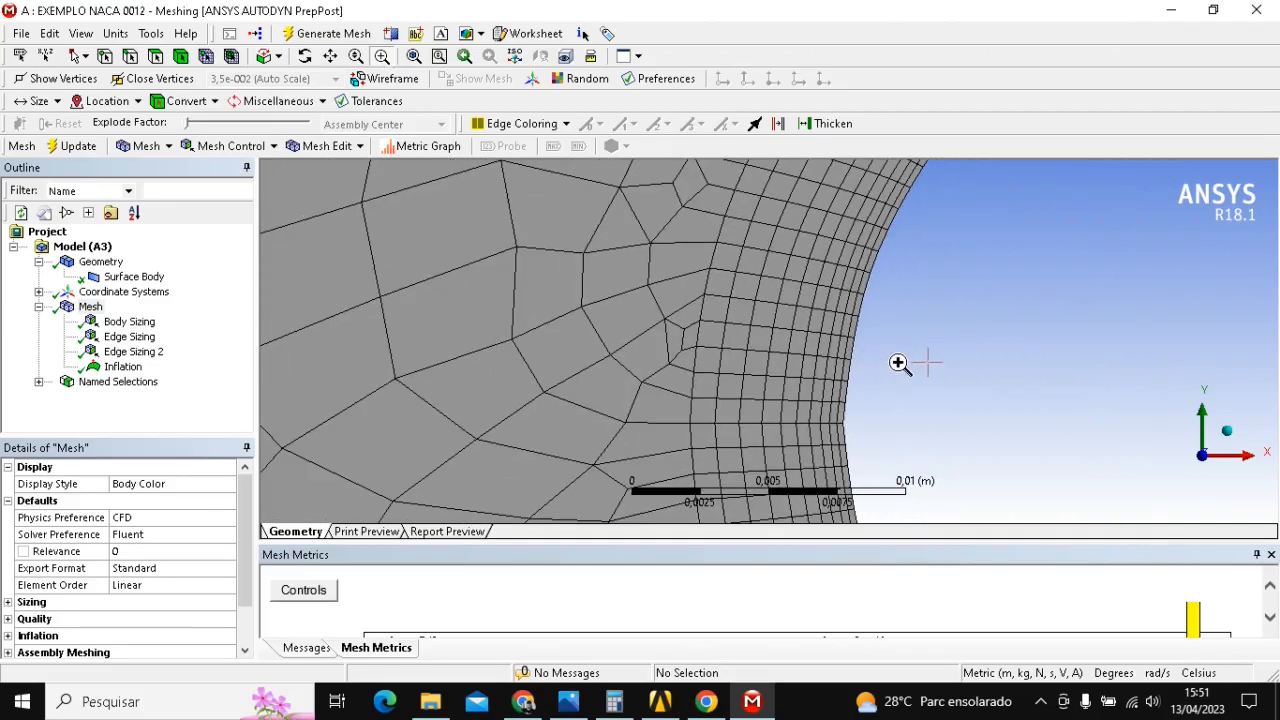
scroll(847, 348, down, 8)
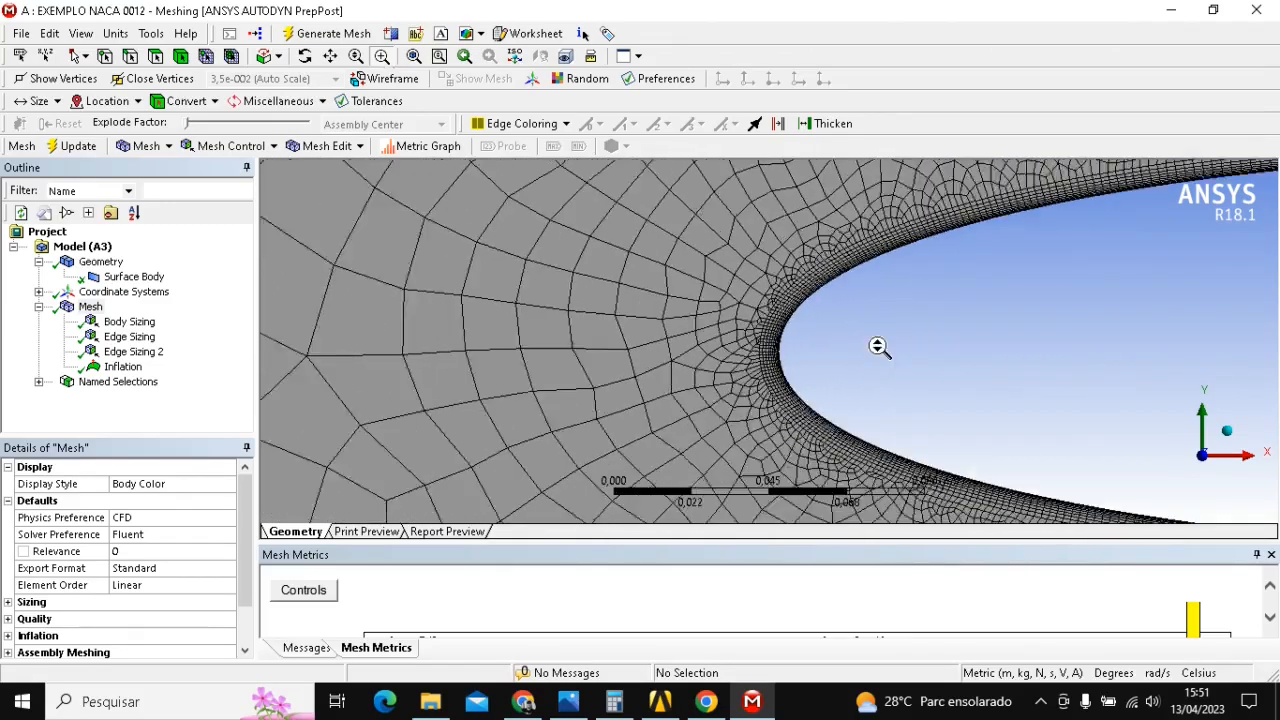
- Inspect the individual inflation layers stacked along the middle of the airfoil's upper surface
ctrl+middle_drag(868, 279, 526, 318)
ctrl+middle_drag(830, 275, 733, 233)
right_drag(734, 237, 928, 307)
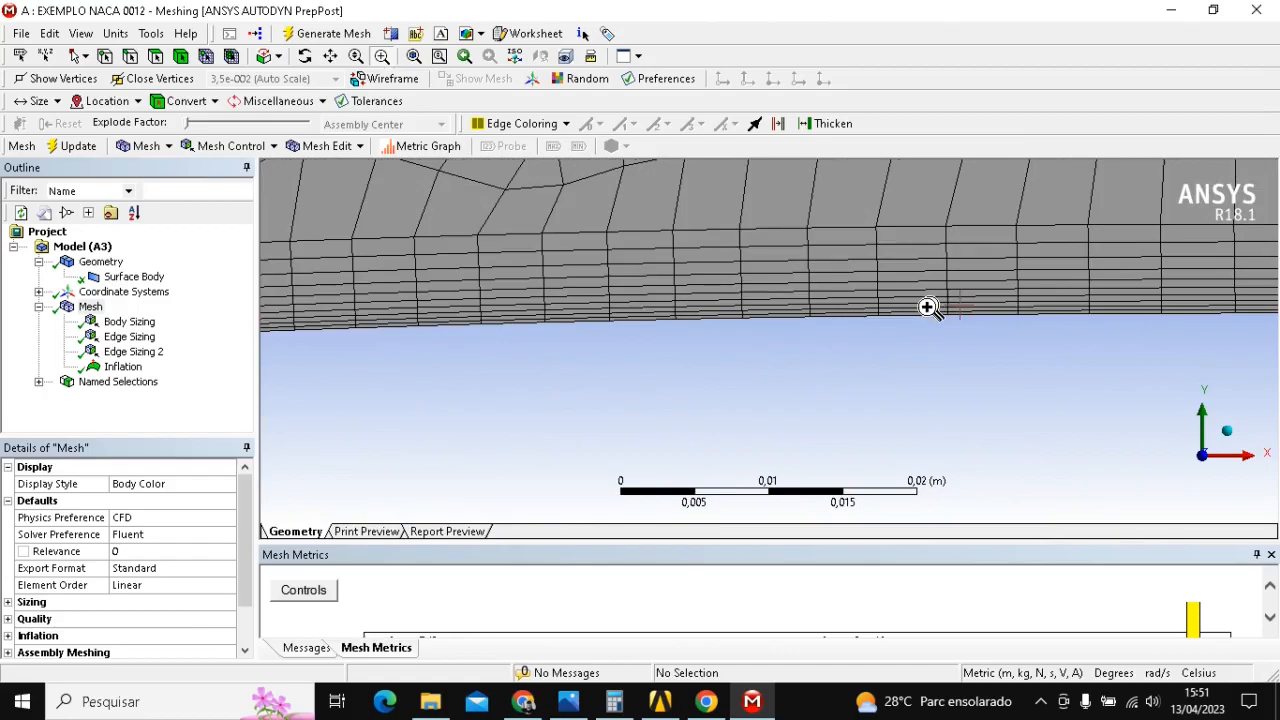
right_drag(680, 220, 928, 415)
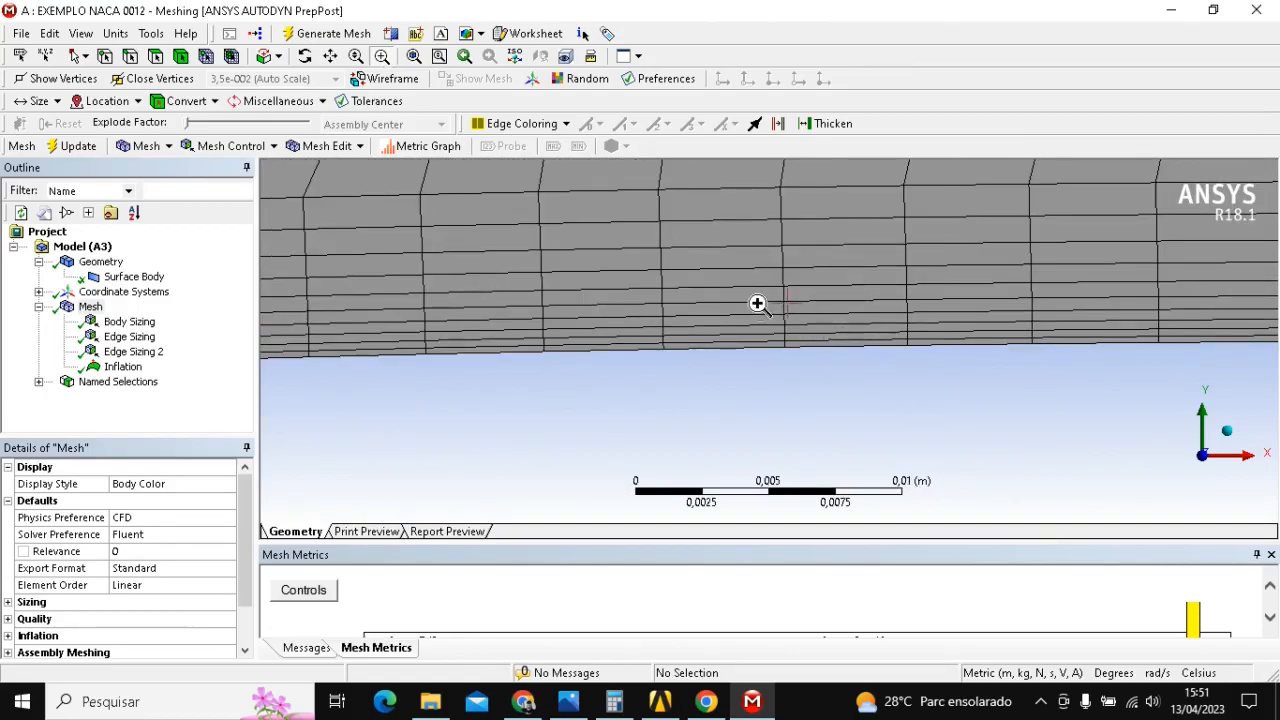
scroll(847, 354, down, 1)
scroll(849, 354, up, 8)
scroll(856, 349, down, 4)
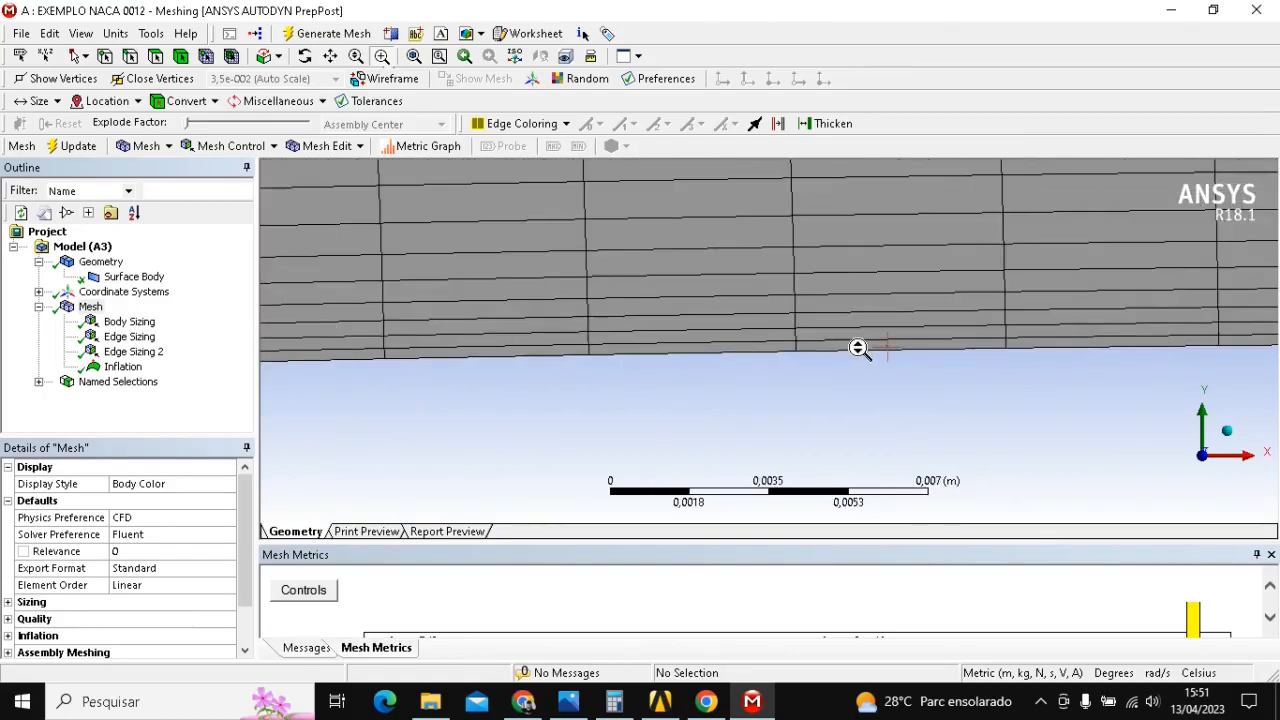
- Examine the inflation layers on the airfoil's upper surface just ahead of the trailing edge
scroll(856, 349, down, 10)
ctrl+middle_drag(903, 340, 629, 286)
mouse_move(1031, 322)
ctrl+middle_down()
mouse_move(545, 273)
mouse_move(685, 305)
ctrl+middle_up()
mouse_move(1130, 350)
ctrl+middle_down()
mouse_move(735, 312)
mouse_move(660, 284)
ctrl+middle_up()
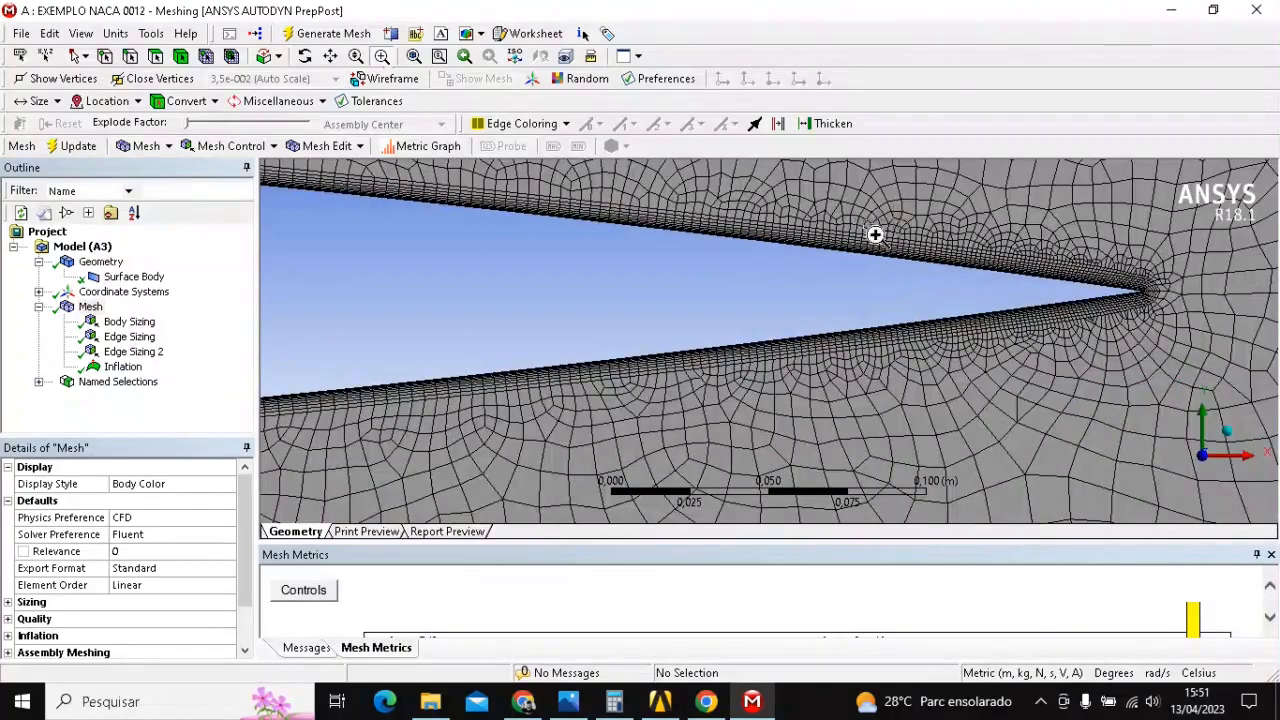
scroll(1057, 351, up, 4)
drag(978, 341, 979, 343)
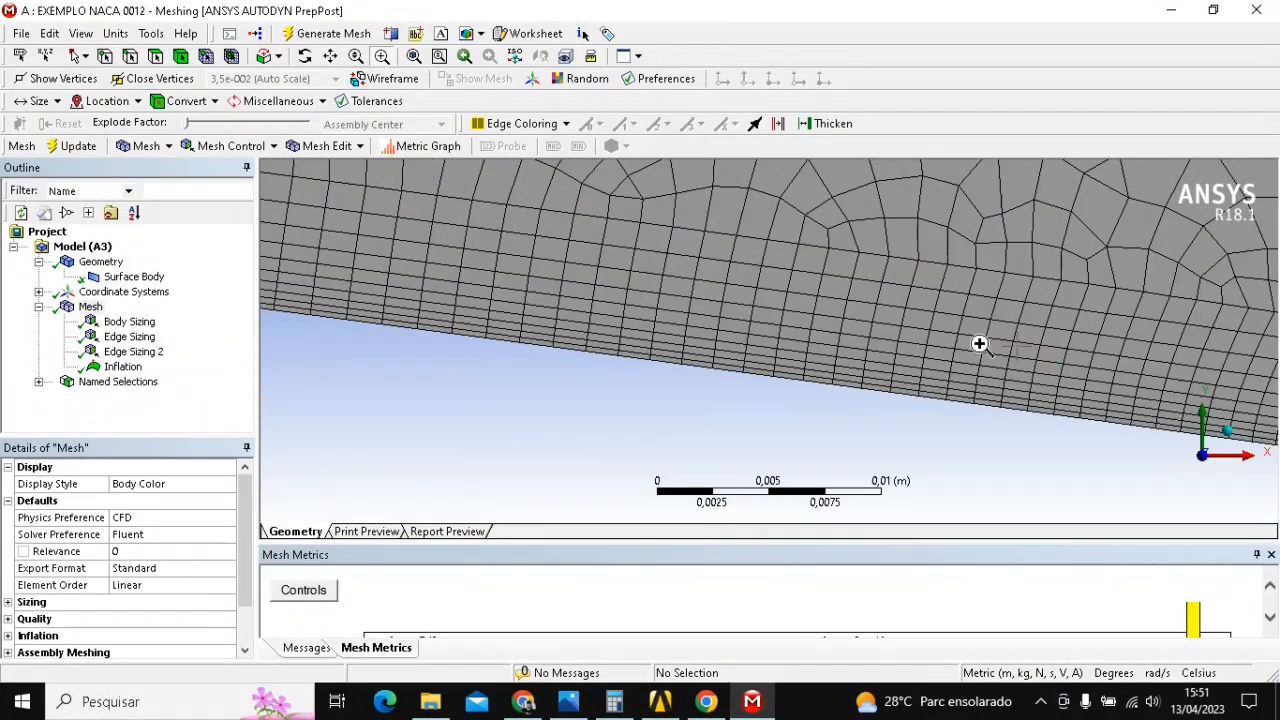
drag(808, 378, 942, 432)
scroll(944, 407, down, 4)
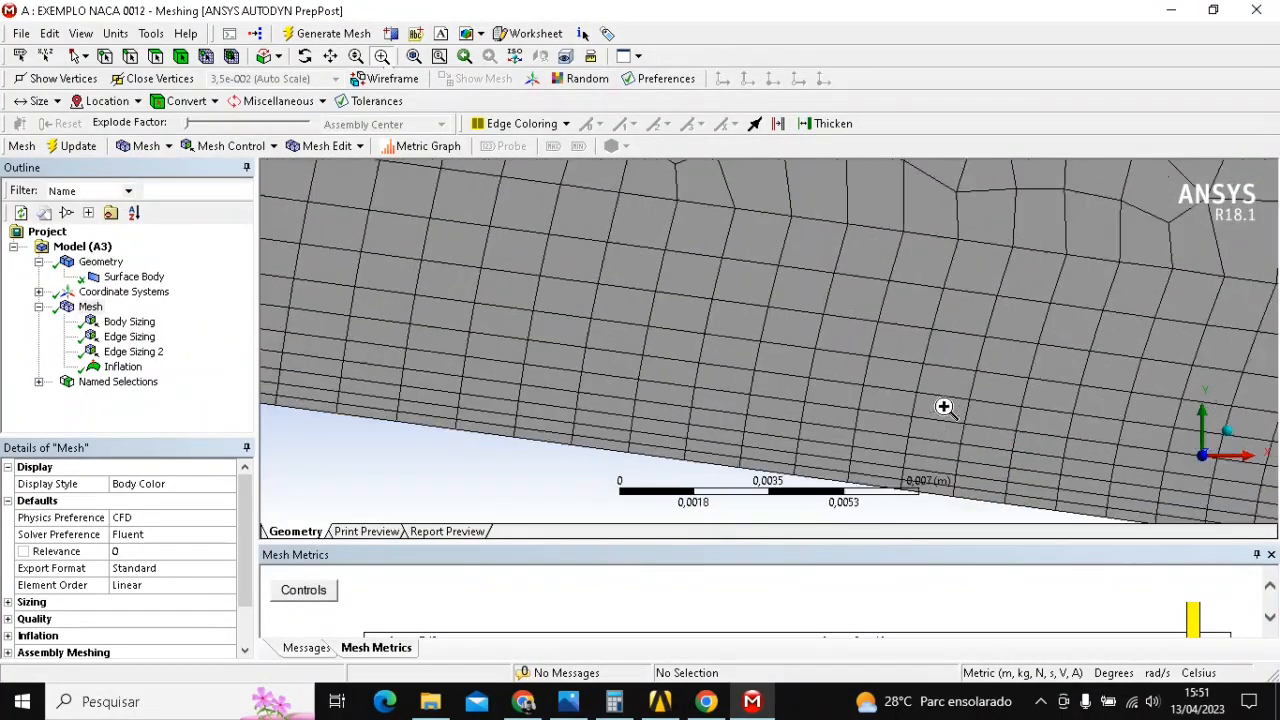
ctrl+middle_drag(990, 395, 792, 262)
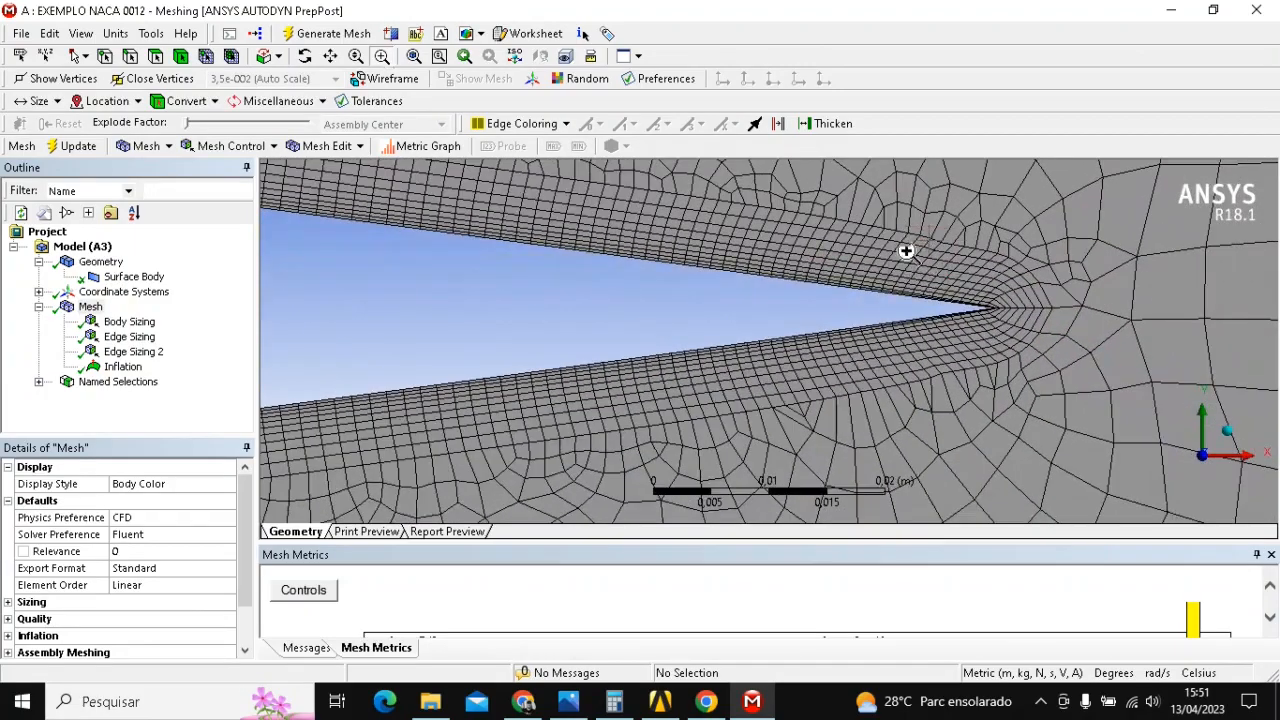
- Examine how the inflation layers wrap around the sharp trailing-edge tip and meet the wake mesh
scroll(1071, 397, up, 4)
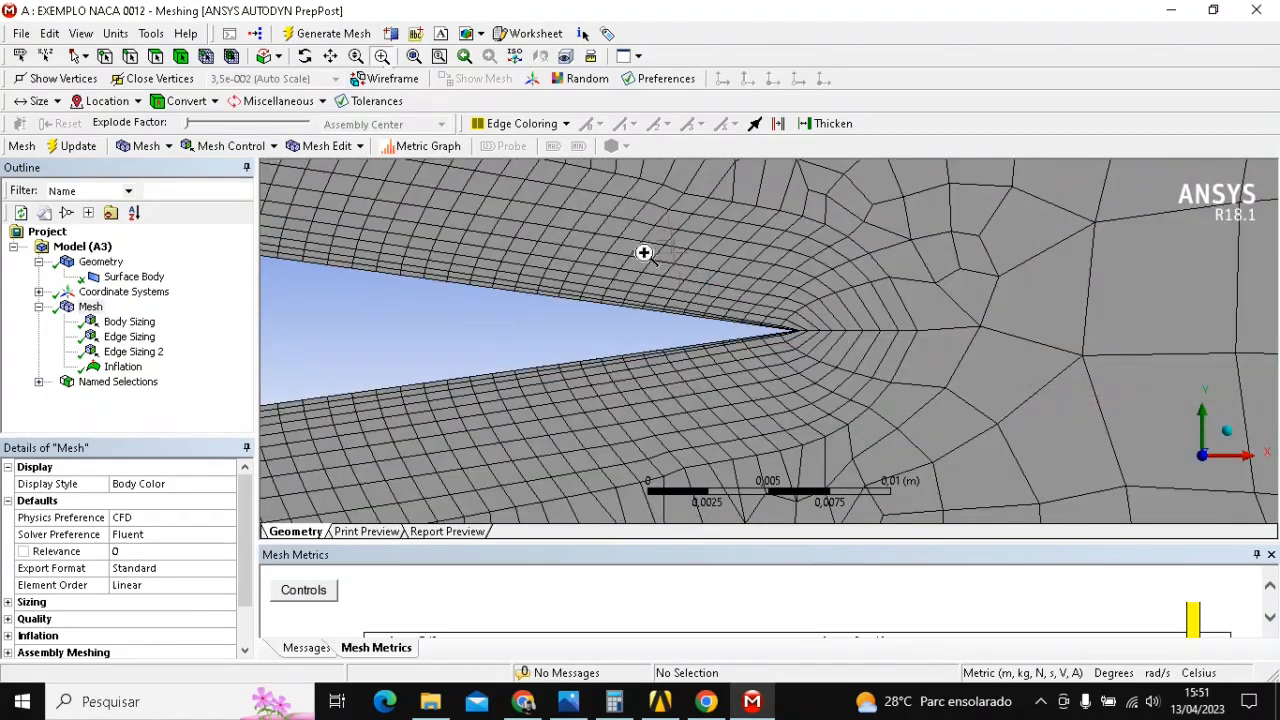
ctrl+middle_drag(654, 334, 698, 323)
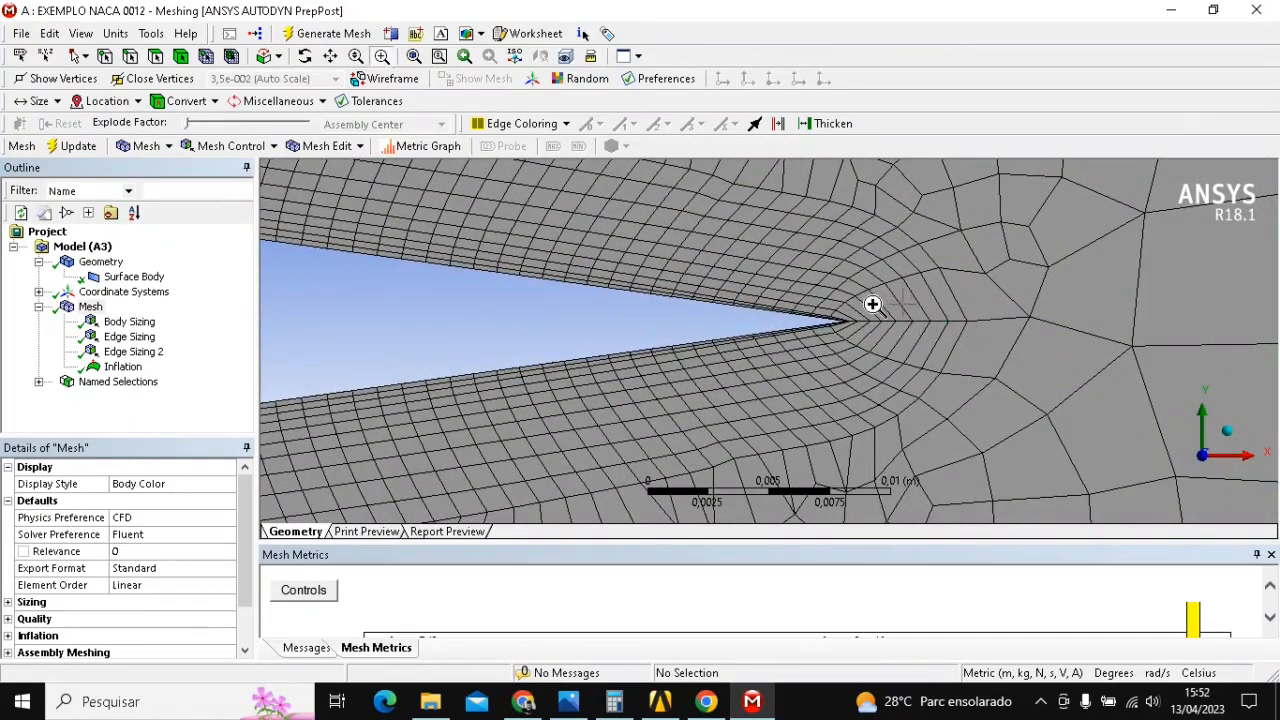
drag(766, 274, 965, 385)
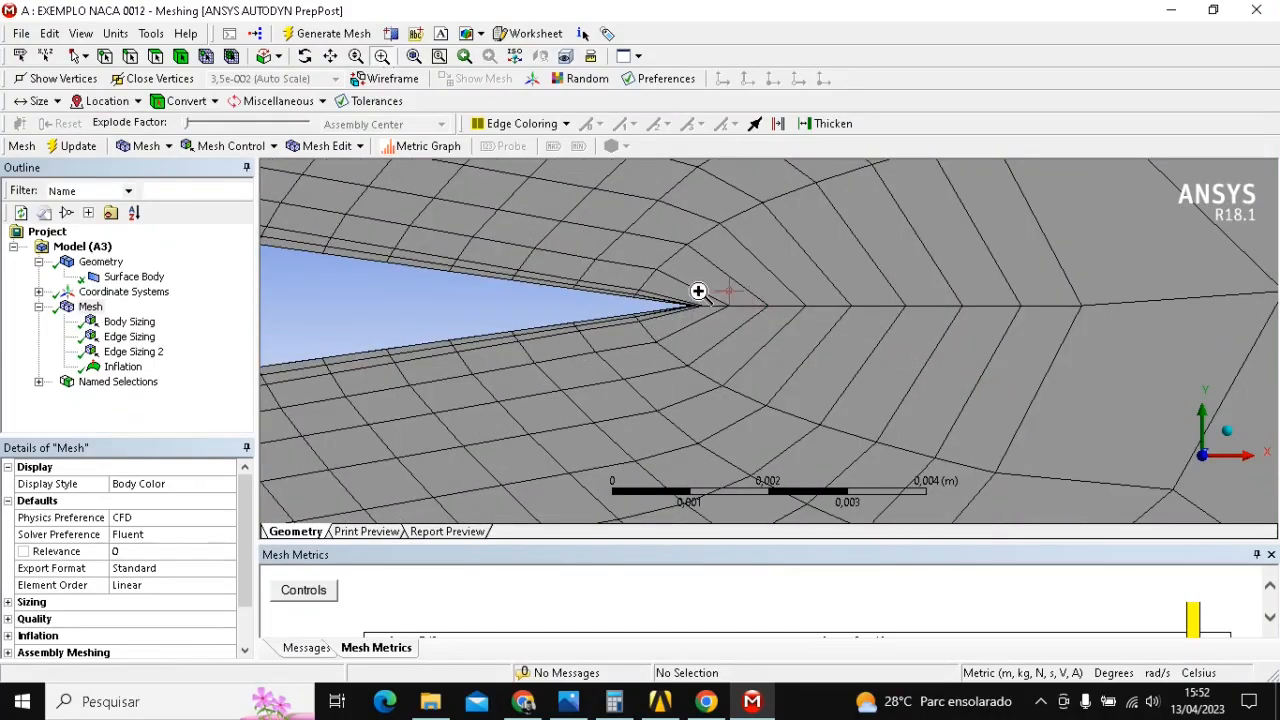
scroll(665, 315, up, 2)
scroll(690, 315, up, 3)
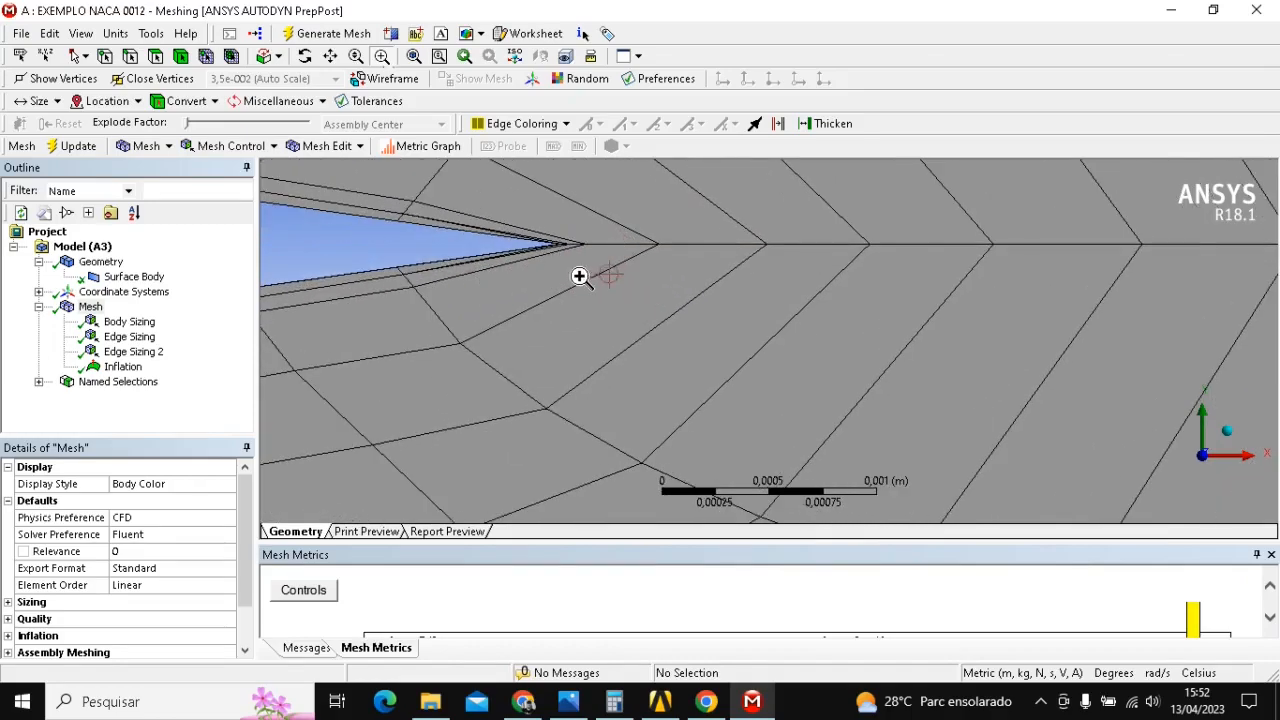
scroll(770, 292, down, 4)
scroll(778, 292, down, 3)
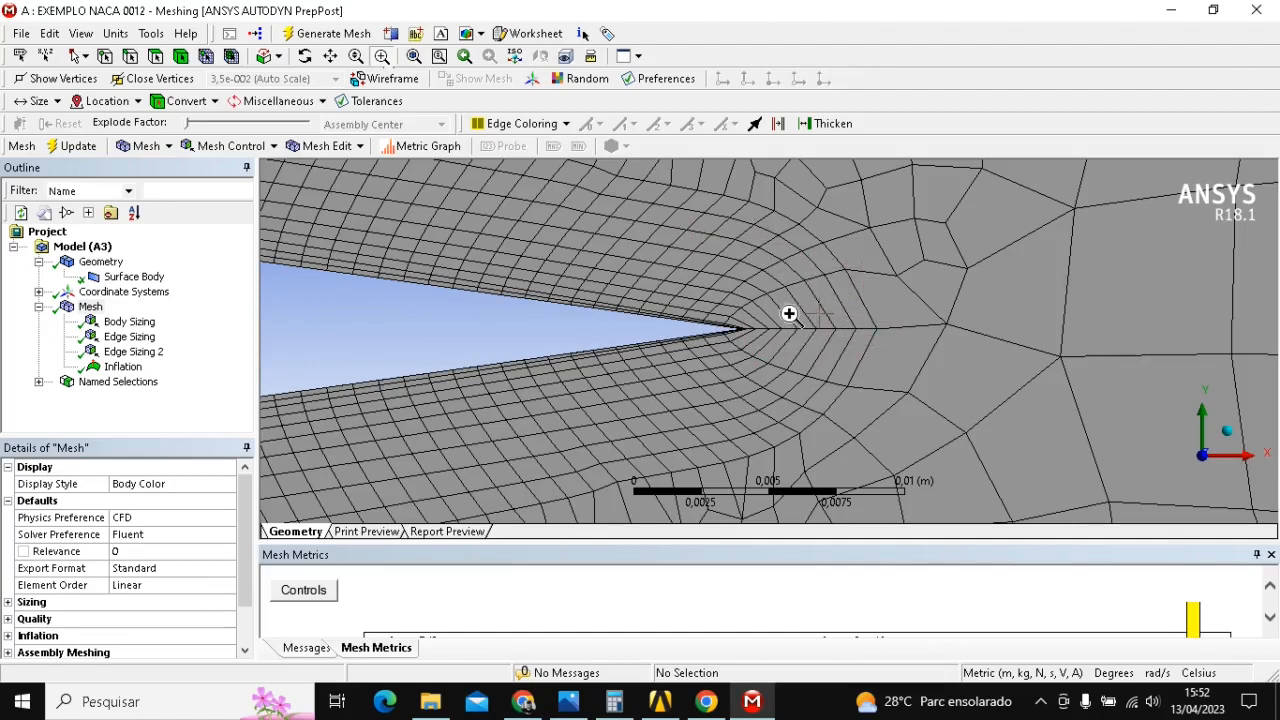
scroll(829, 320, up, 5)
scroll(670, 256, down, 2)
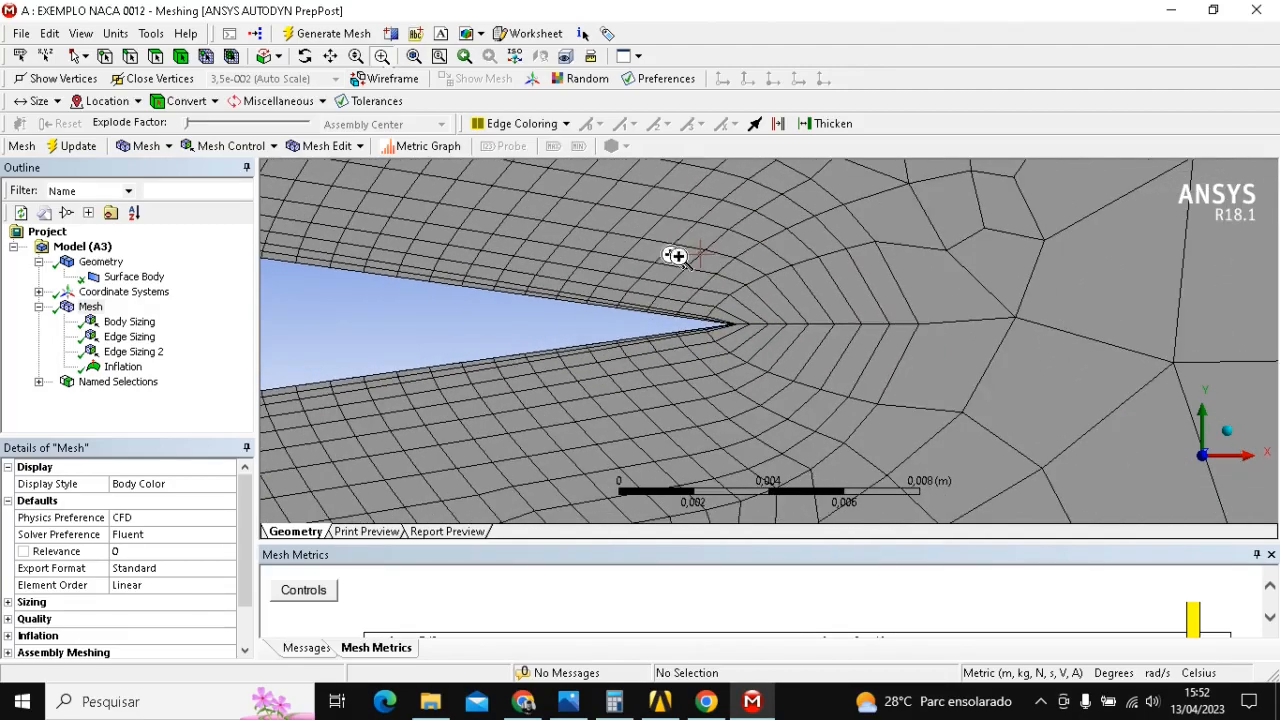
drag(691, 249, 997, 438)
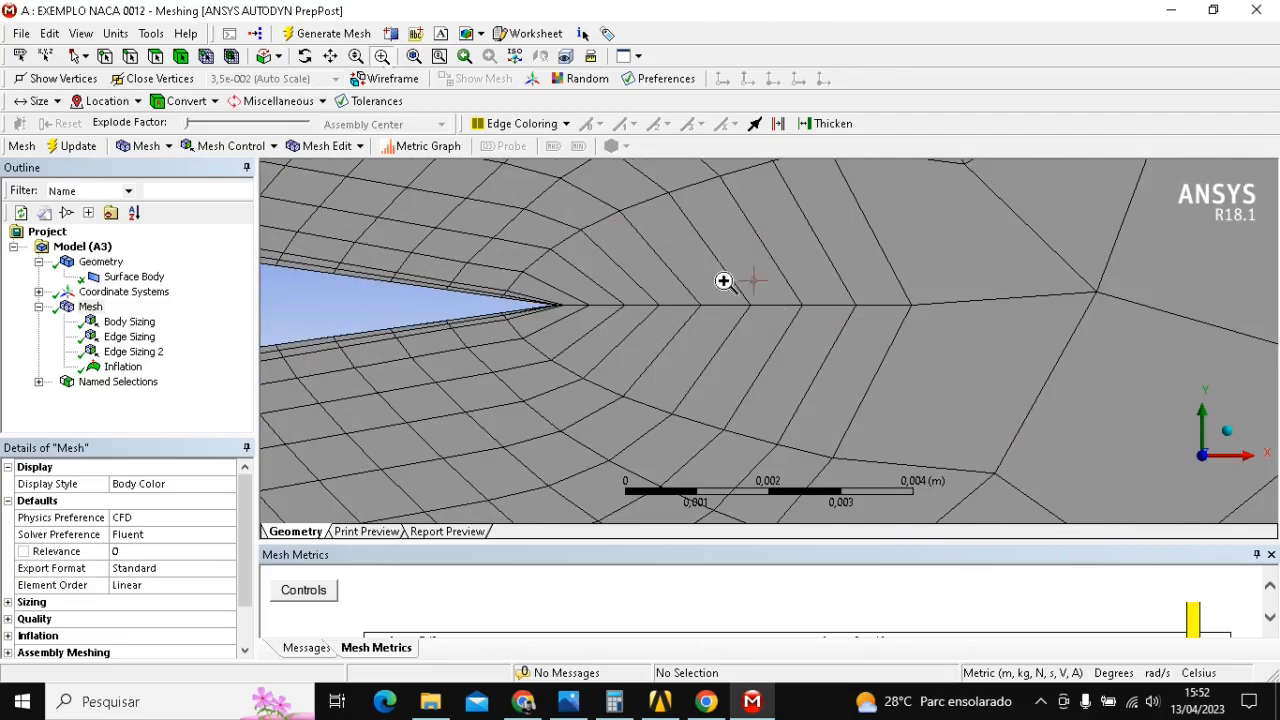
scroll(770, 340, down, 4)
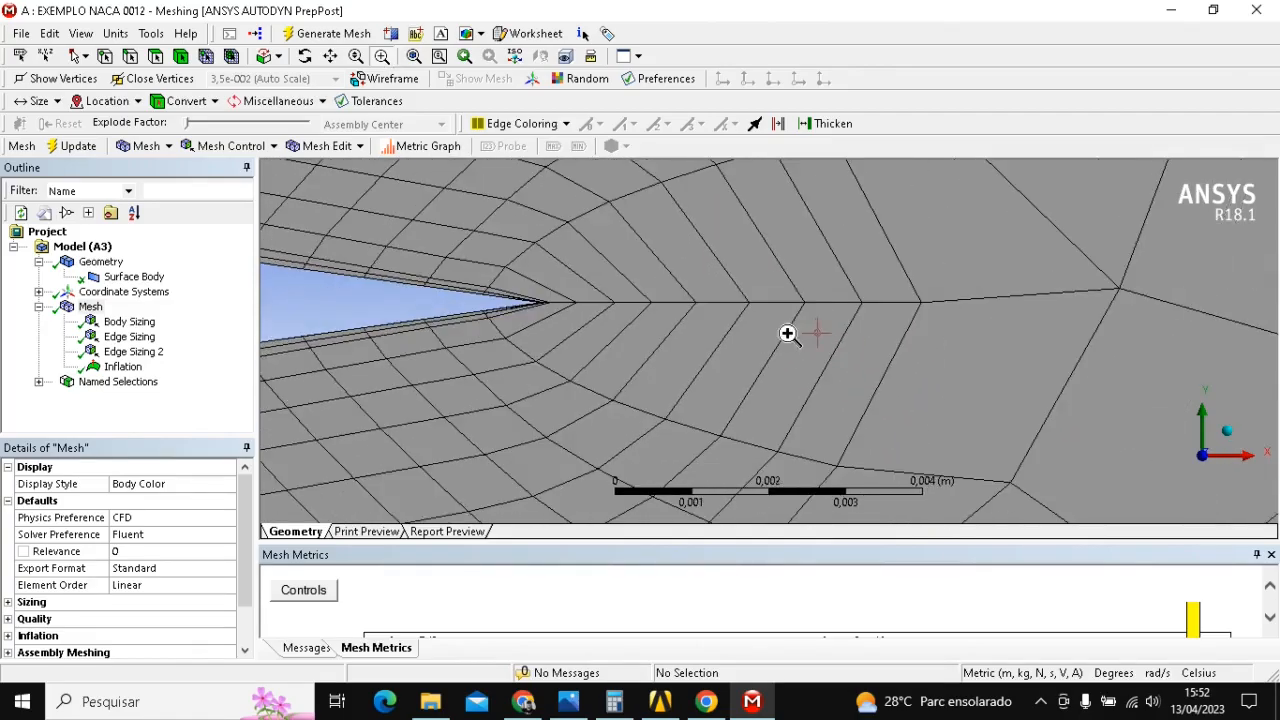
scroll(763, 318, down, 2)
scroll(740, 349, down, 2)
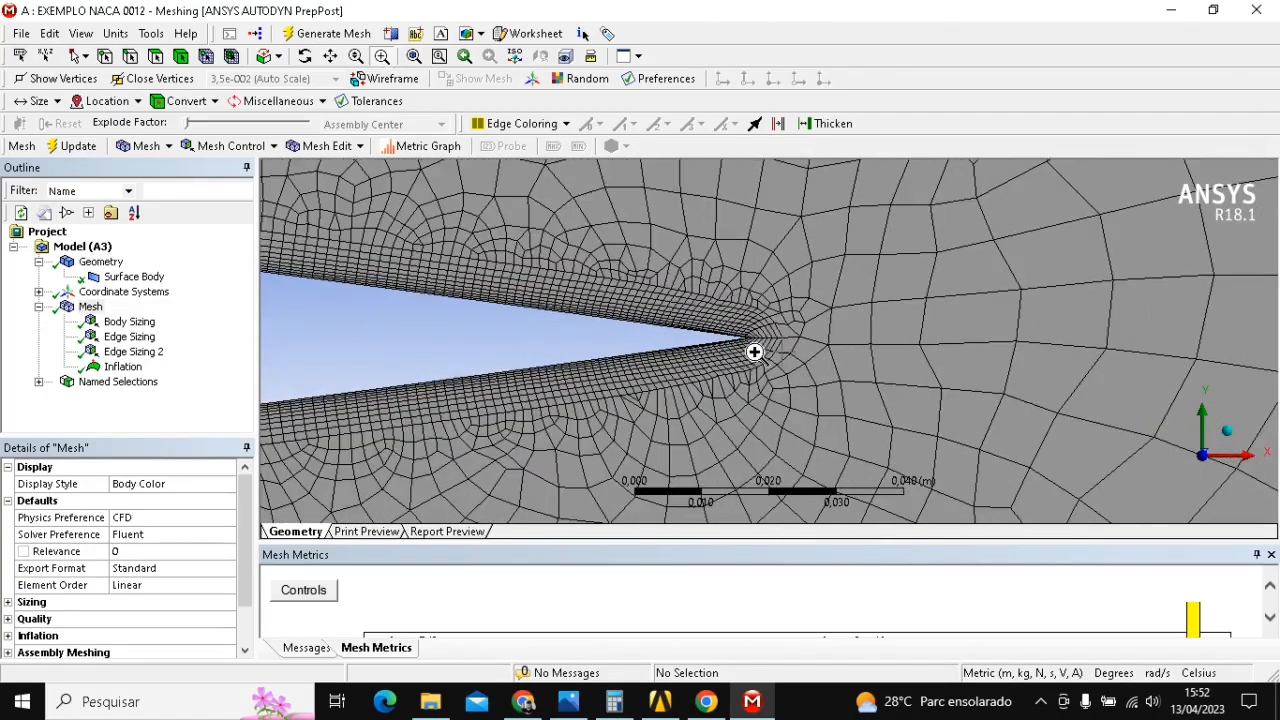
- Review the mesh of the full C-shaped domain and its transition to the circular refinement region around the airfoil
scroll(690, 353, down, 8)
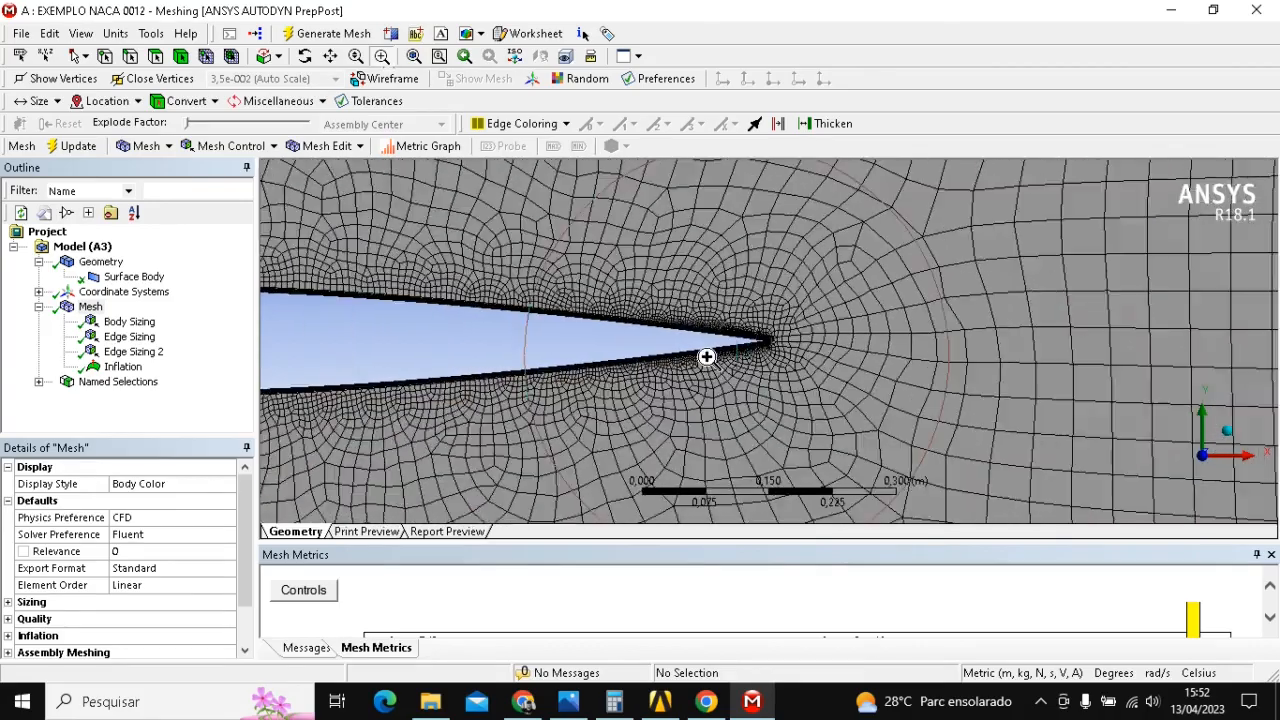
scroll(711, 355, down, 3)
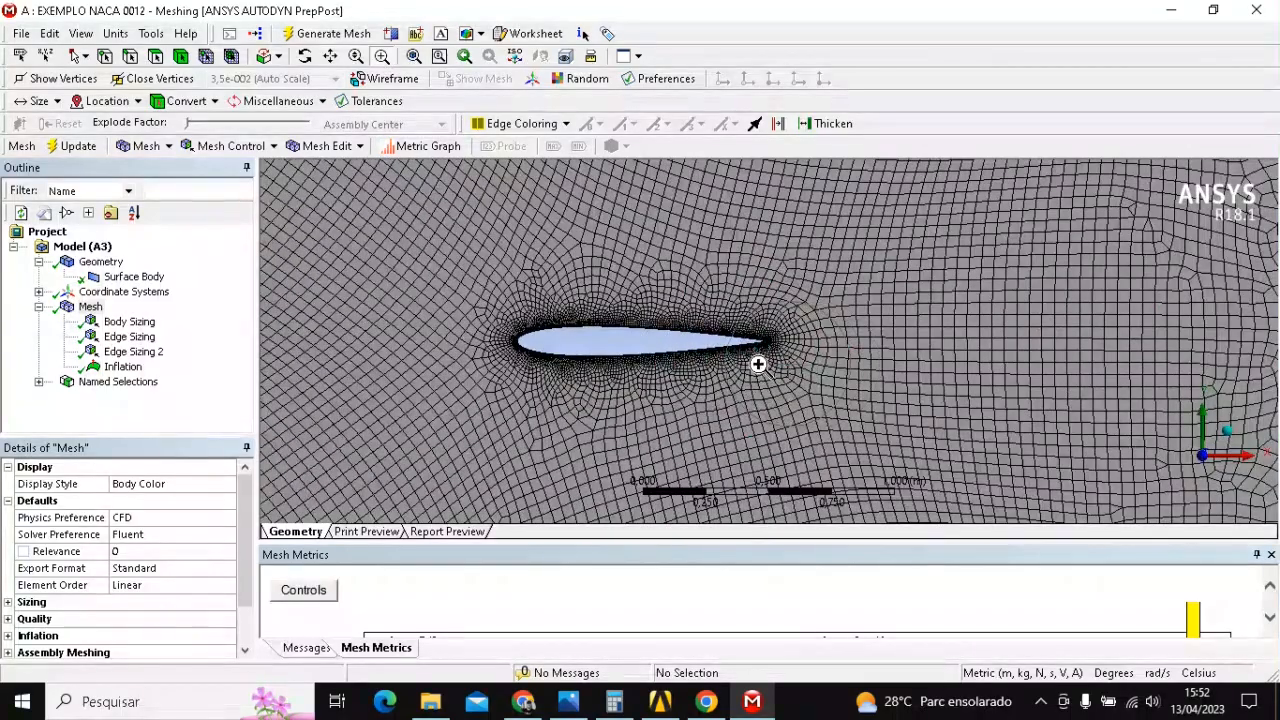
scroll(716, 353, down, 8)
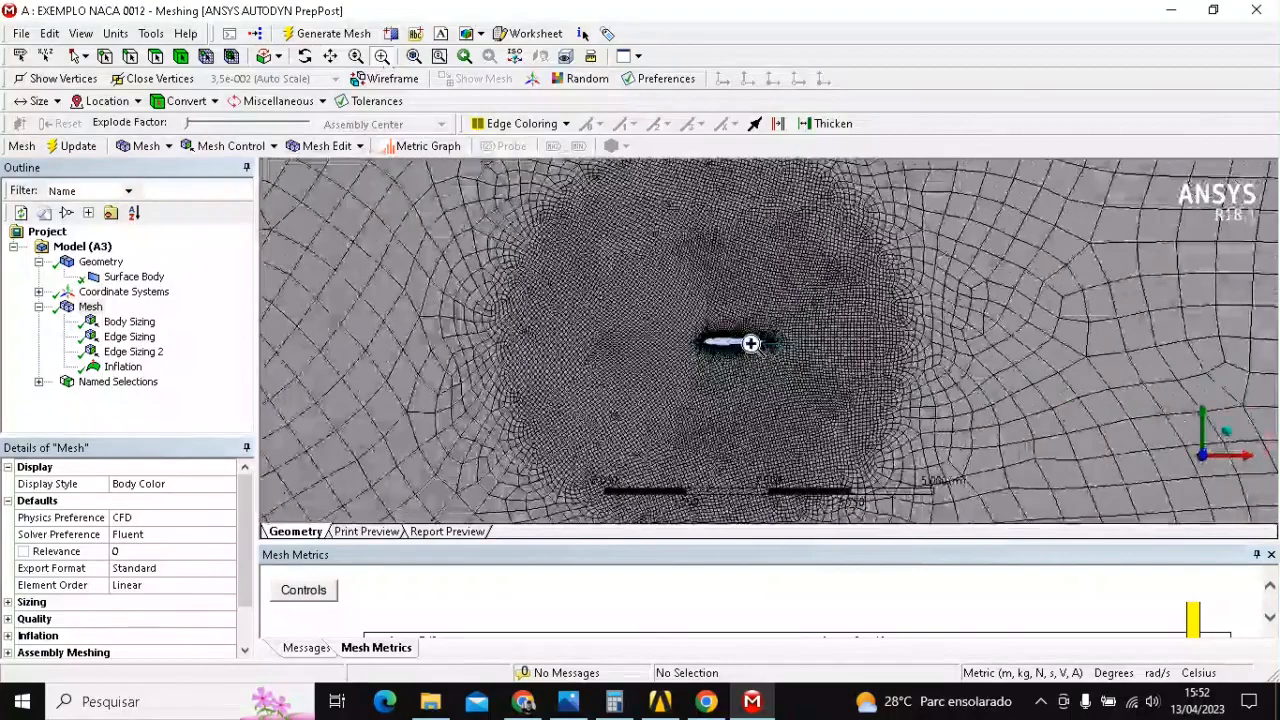
scroll(843, 400, down, 7)
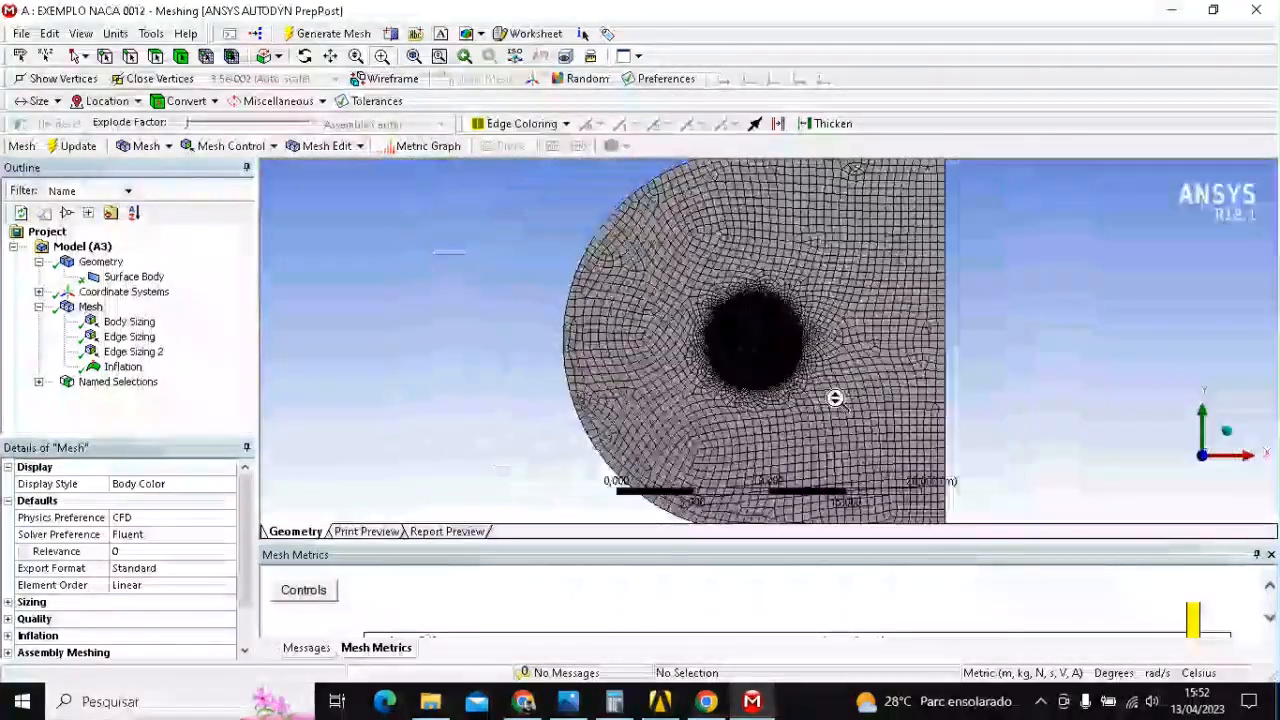
scroll(837, 386, down, 1)
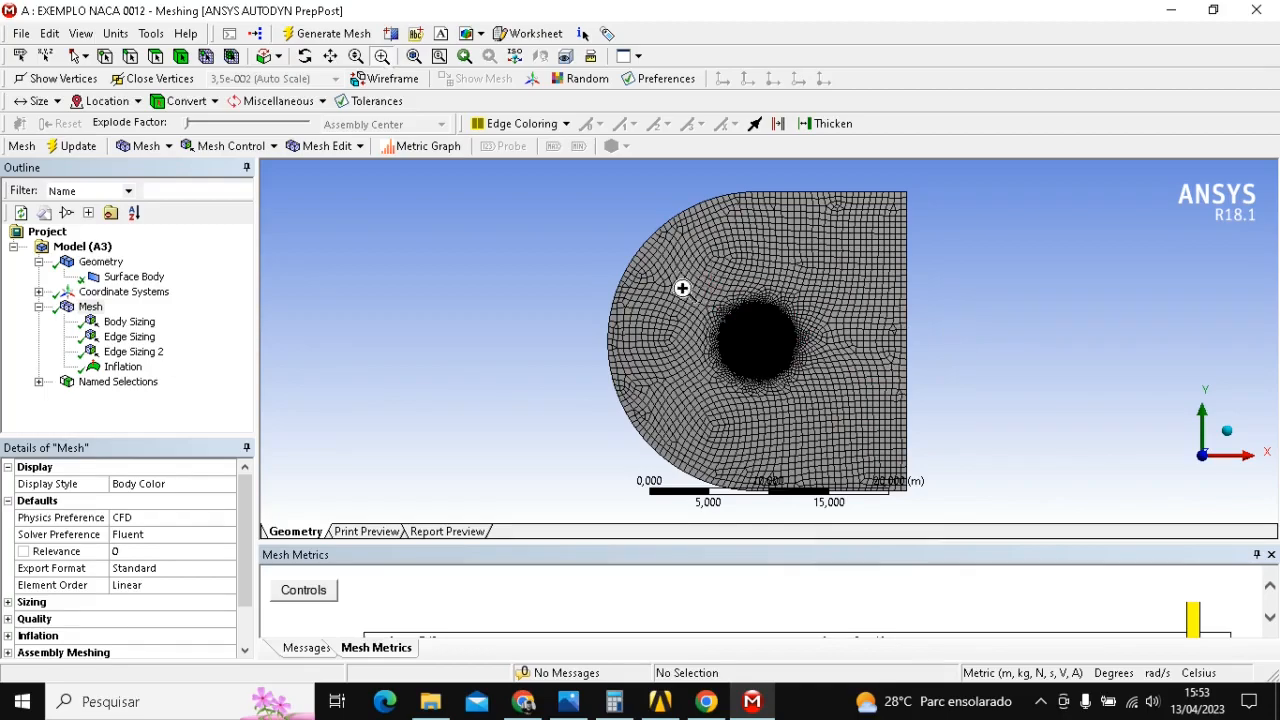
drag(677, 280, 848, 428)
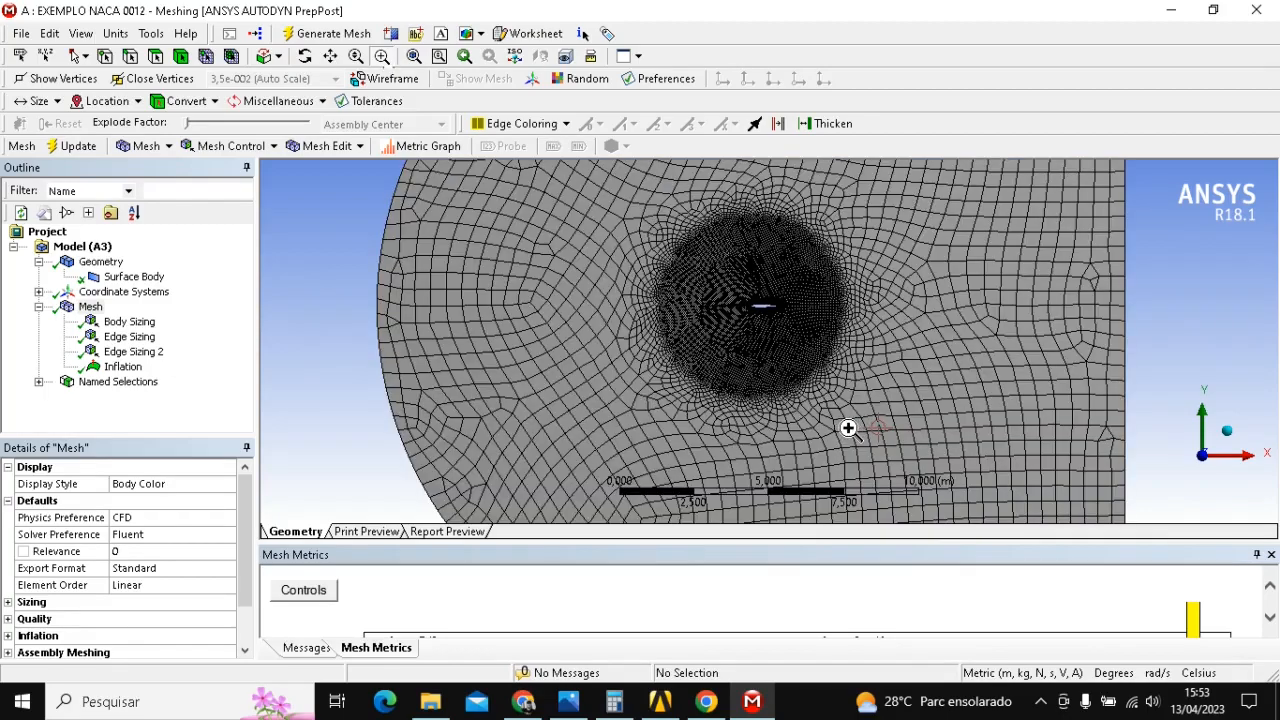
drag(606, 197, 866, 419)
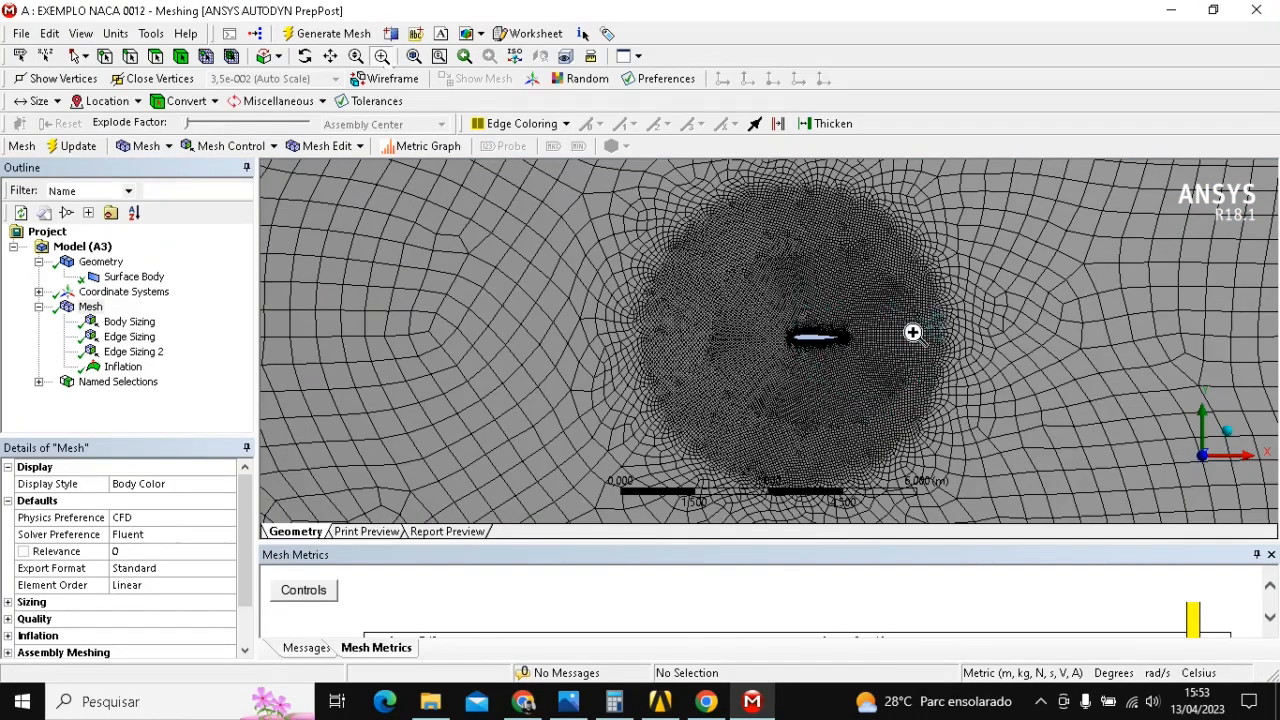
drag(626, 265, 948, 451)
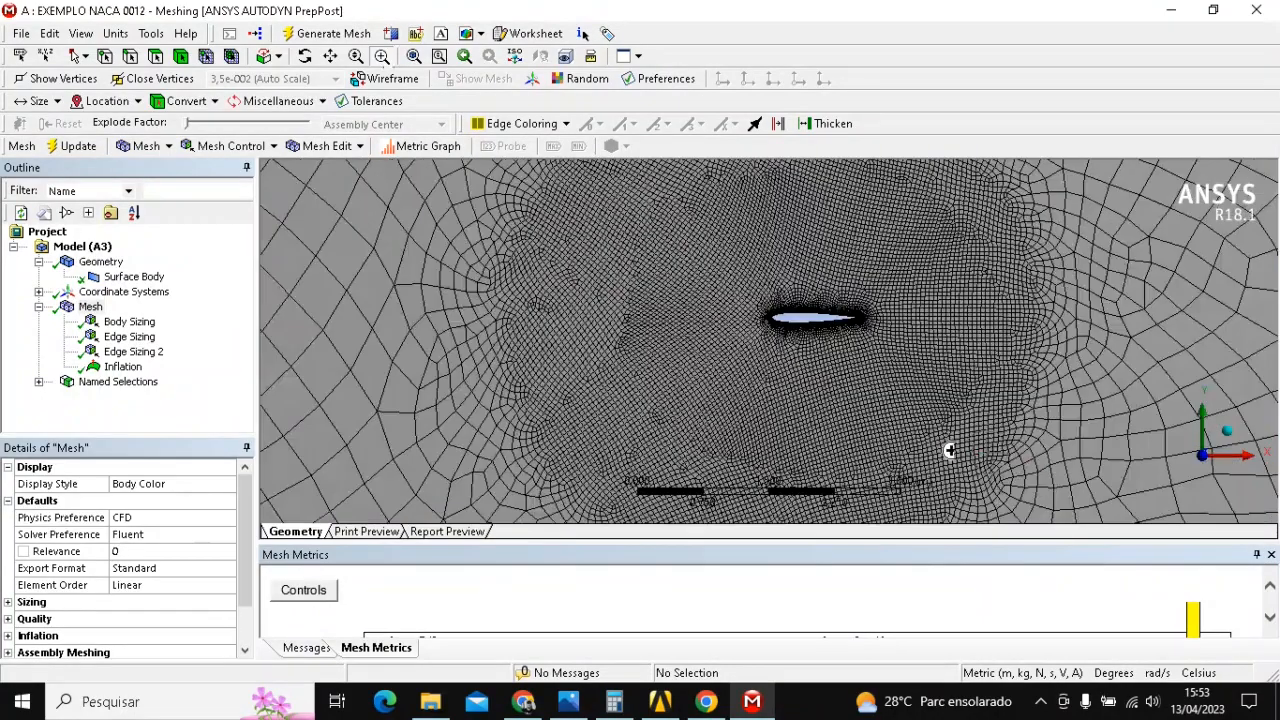
- Examine the mesh around the complete airfoil profile from leading edge to trailing edge
drag(595, 277, 985, 405)
drag(639, 247, 1104, 447)
drag(447, 221, 935, 425)
scroll(849, 397, up, 3)
scroll(846, 397, down, 2)
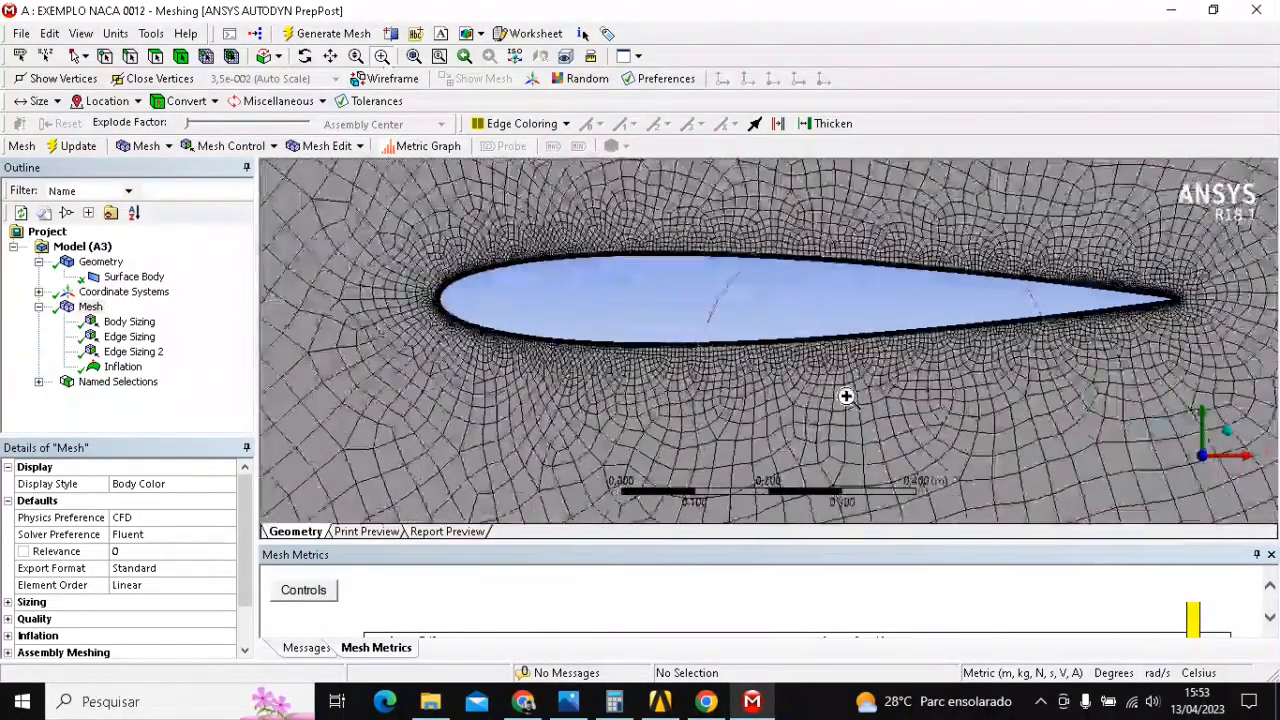
scroll(840, 395, down, 3)
scroll(760, 370, up, 5)
scroll(727, 368, down, 2)
scroll(769, 351, up, 2)
scroll(760, 351, down, 4)
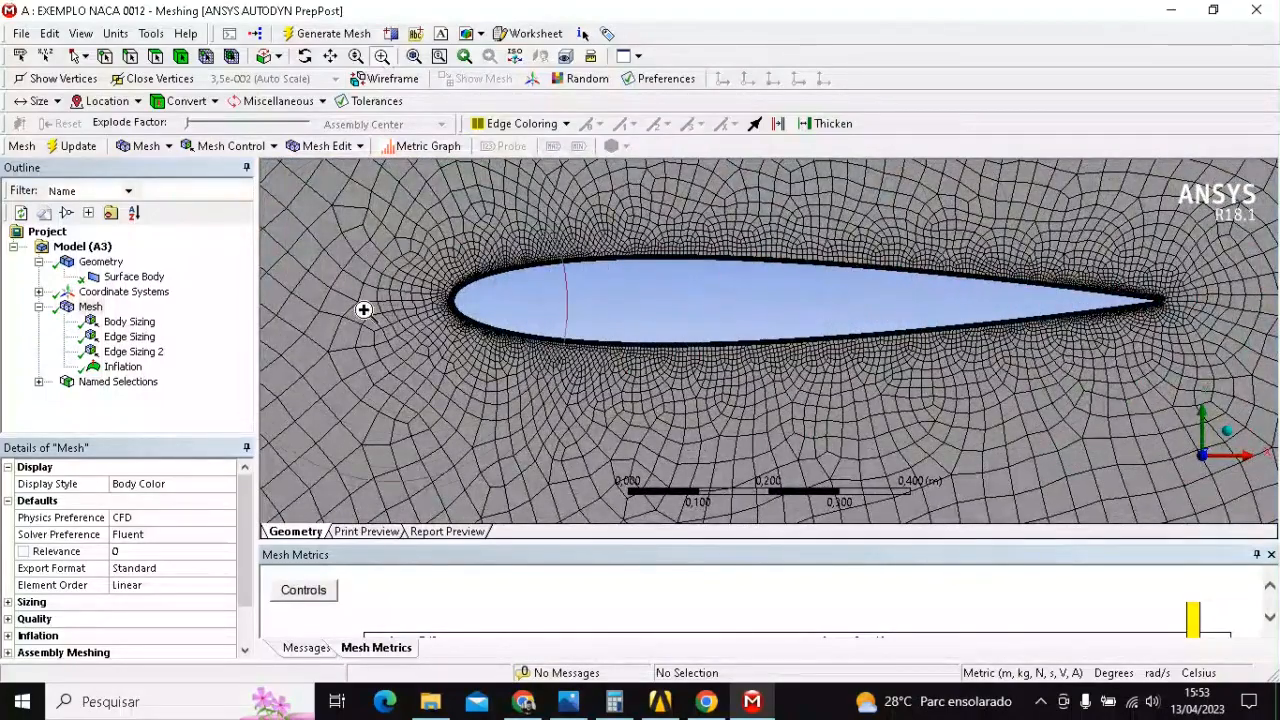
- Examine the inflation layers along the airfoil's upper surface just behind the leading edge
scroll(427, 304, up, 1)
scroll(427, 304, up, 1)
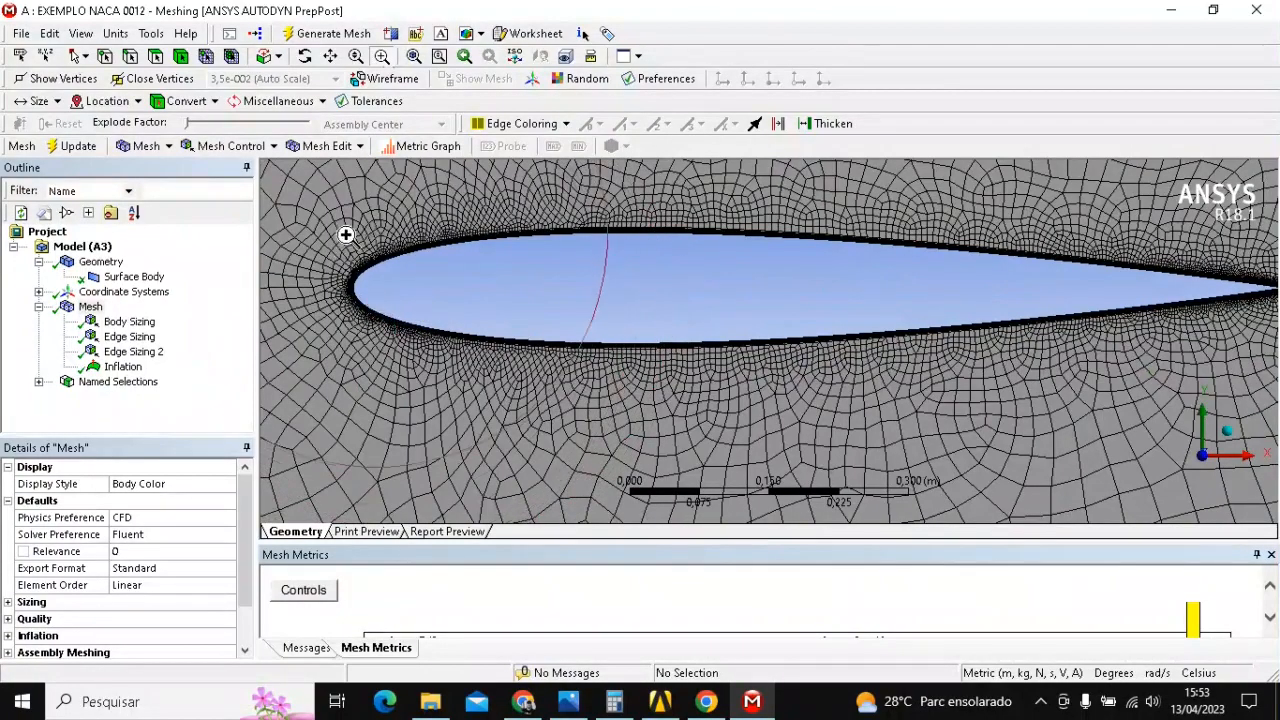
scroll(528, 318, up, 2)
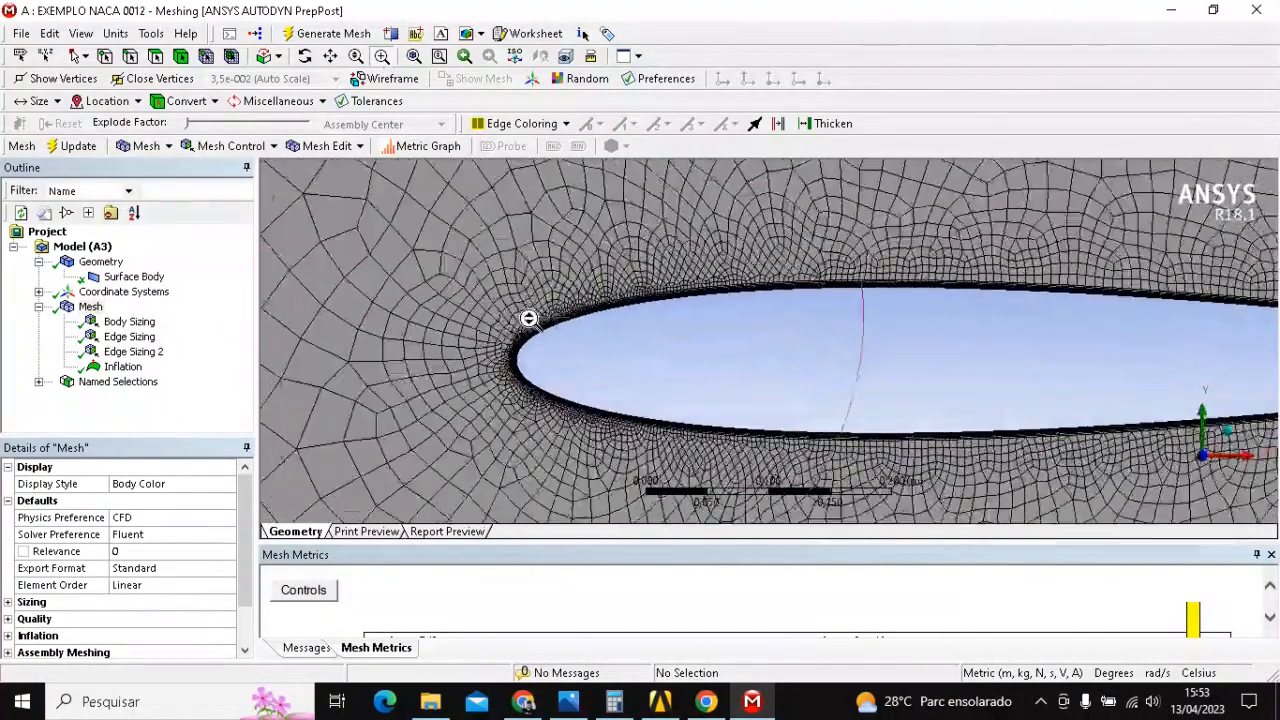
scroll(466, 246, up, 1)
scroll(646, 346, up, 1)
- Switch to the Front view to show the mesh of the full C-shaped domain, and hide the screen-sharing notice
right_click(694, 384)
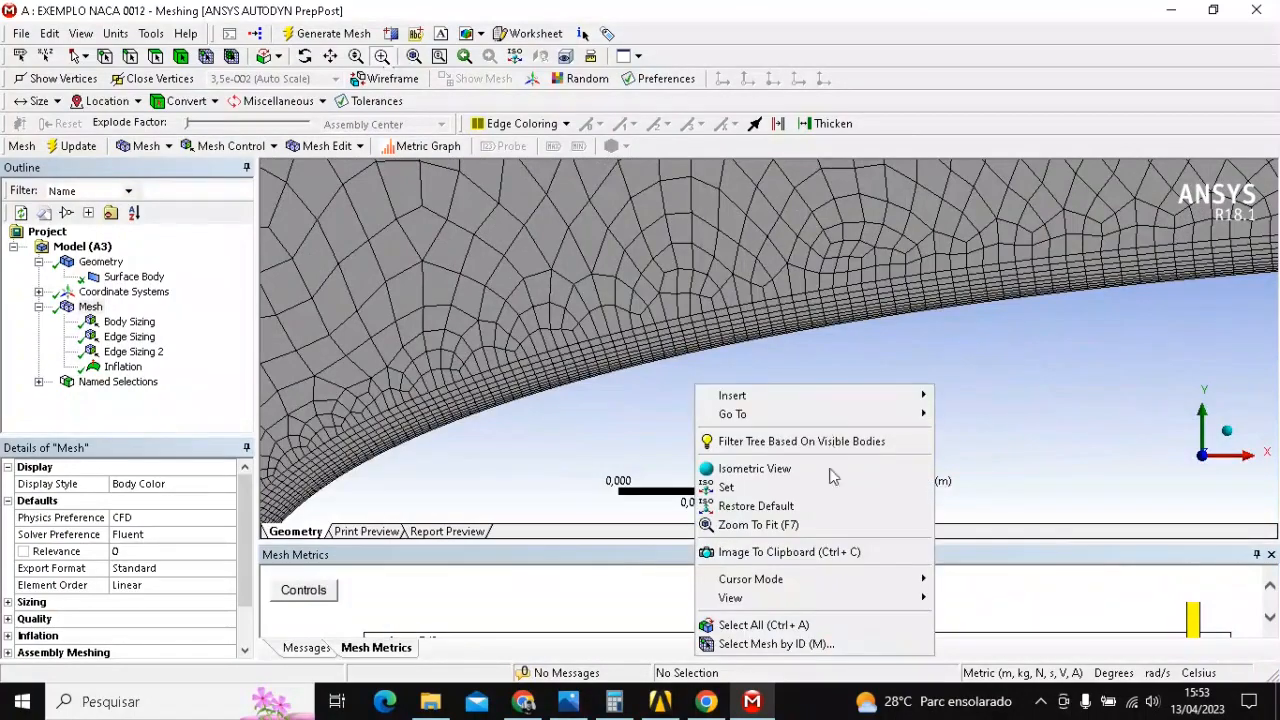
mouse_move(797, 598)
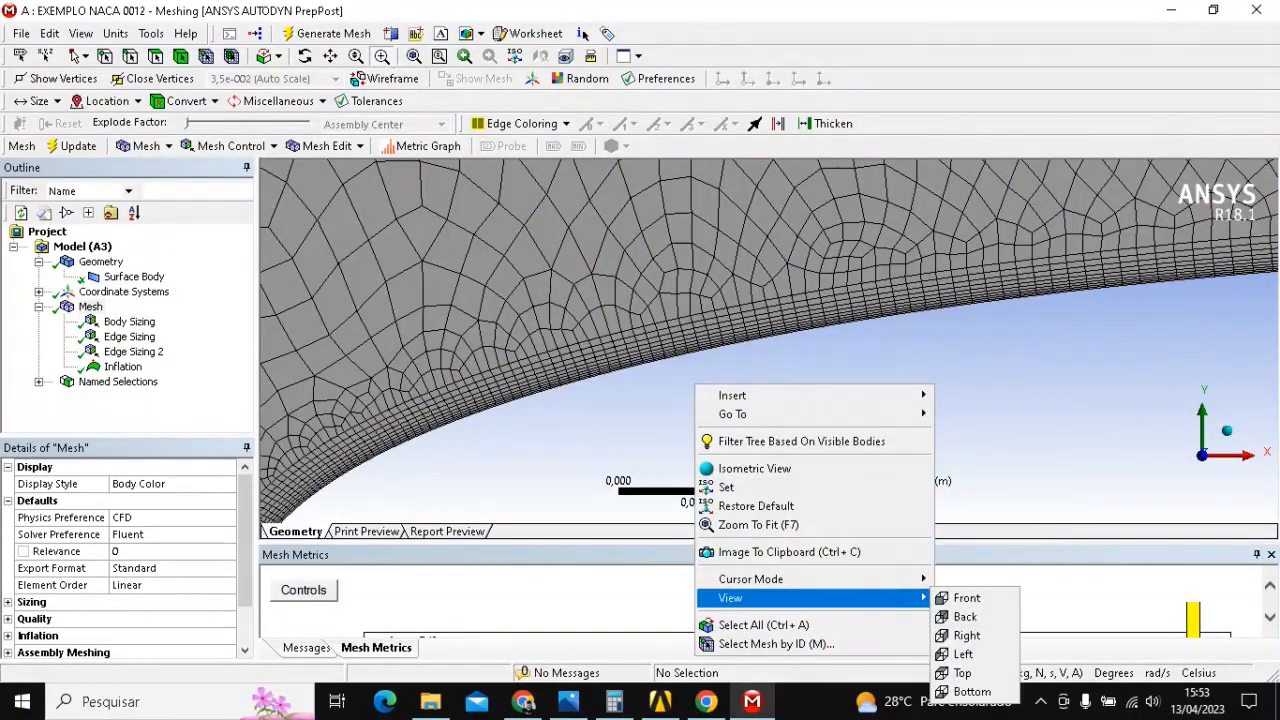
click(955, 598)
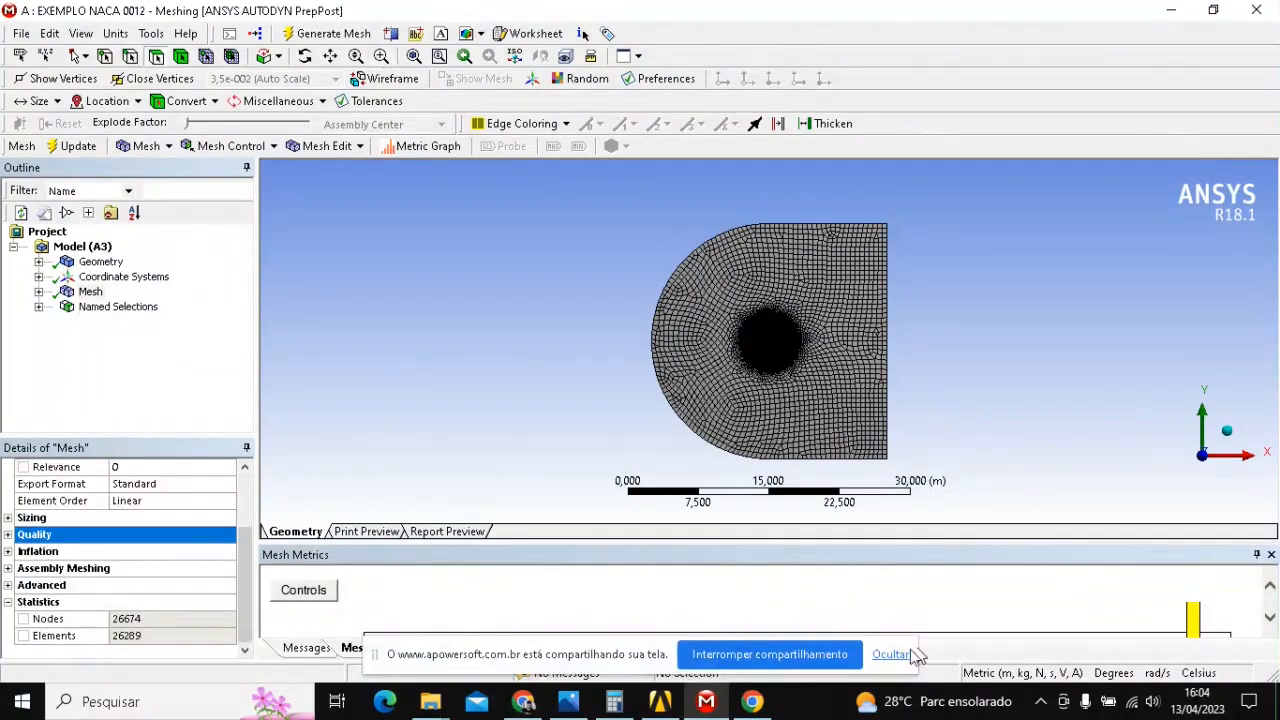
click(912, 652)
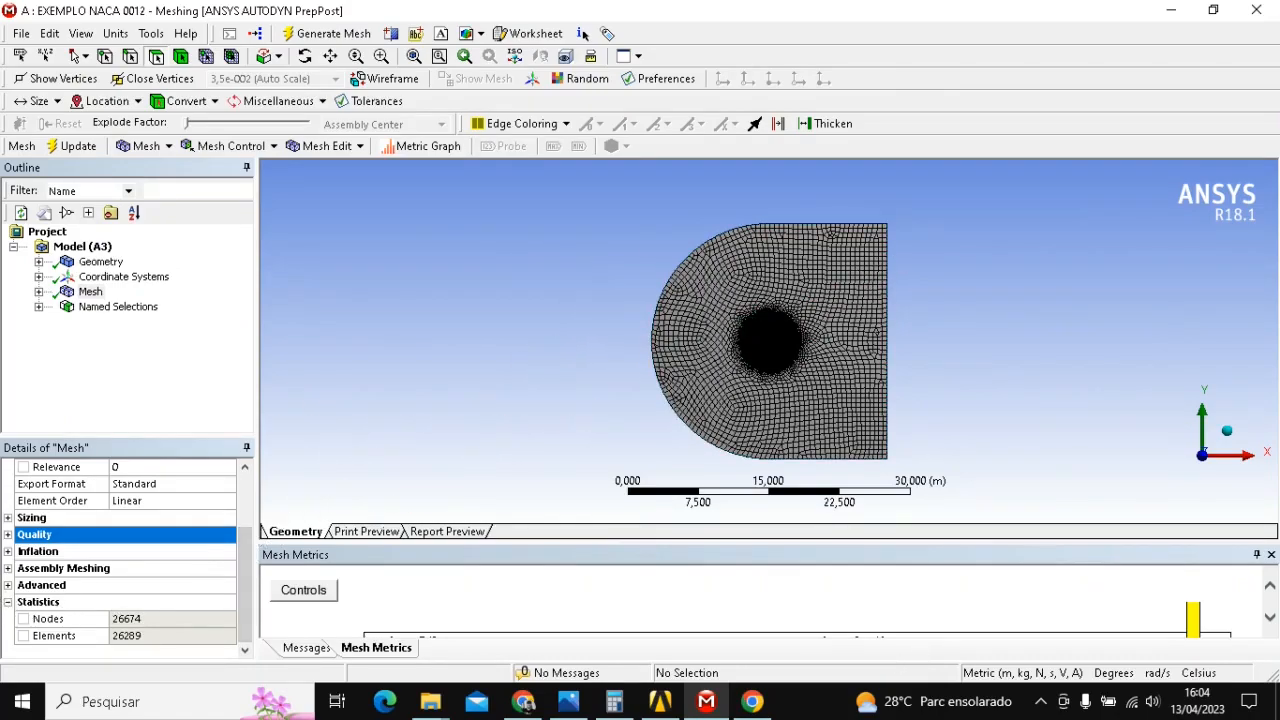
- Review the mesh's node and element counts in its statistics, then collapse that section
click(9, 603)
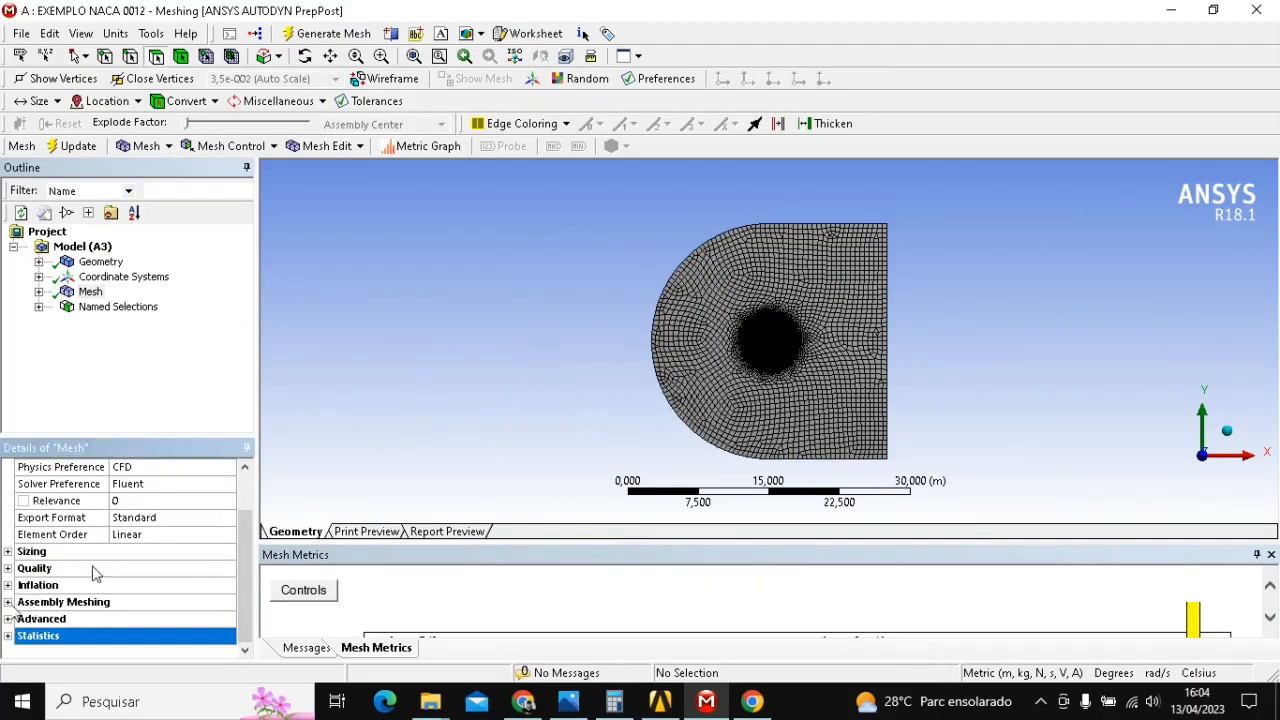
click(8, 637)
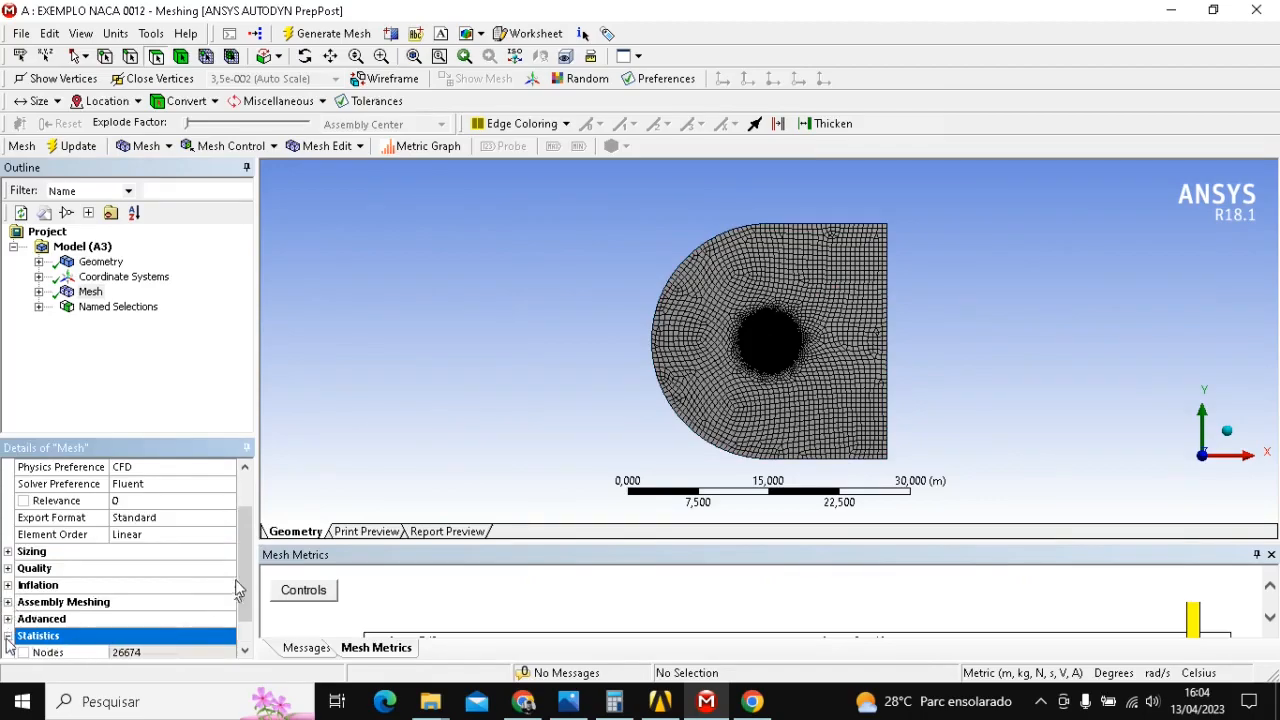
scroll(238, 588, down, 1)
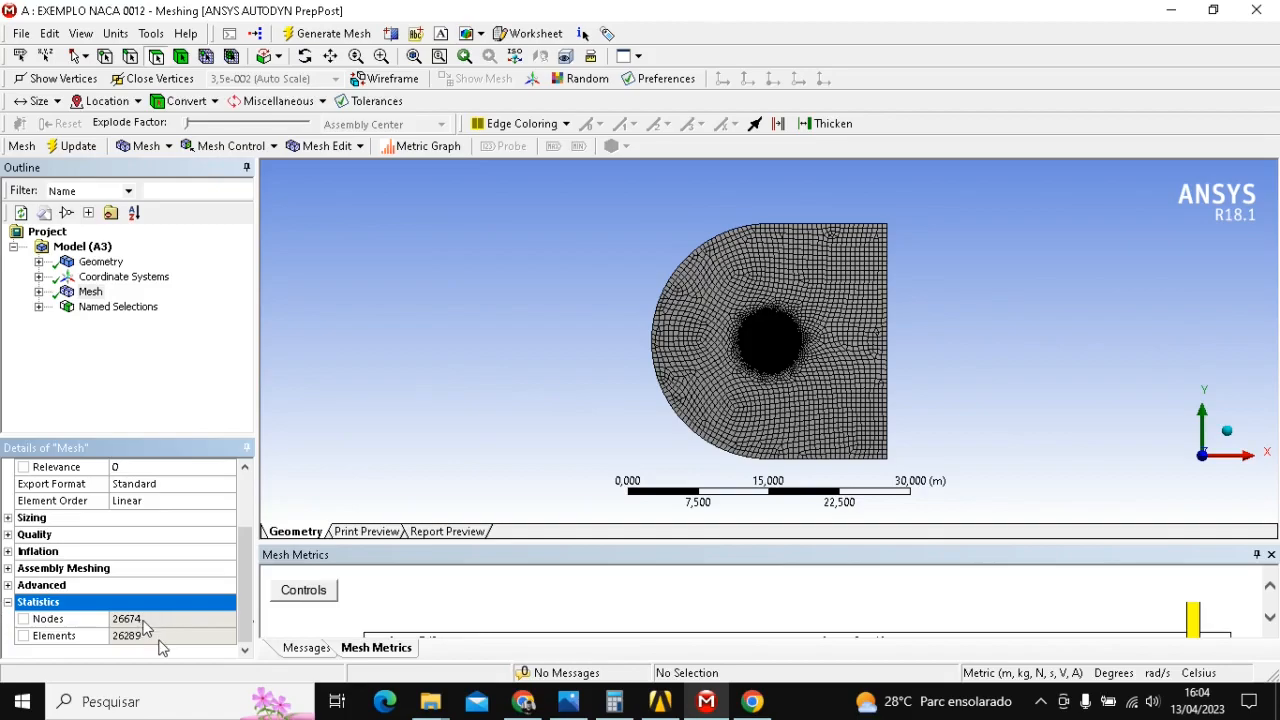
click(135, 636)
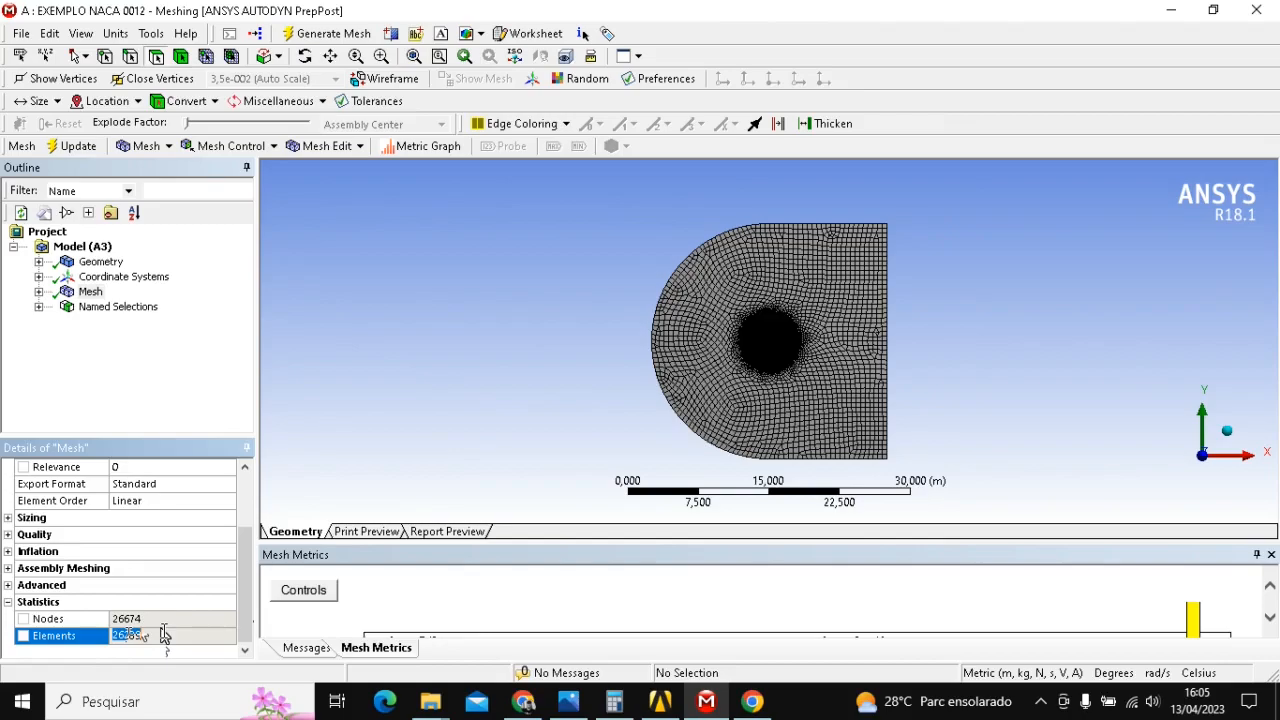
click(8, 601)
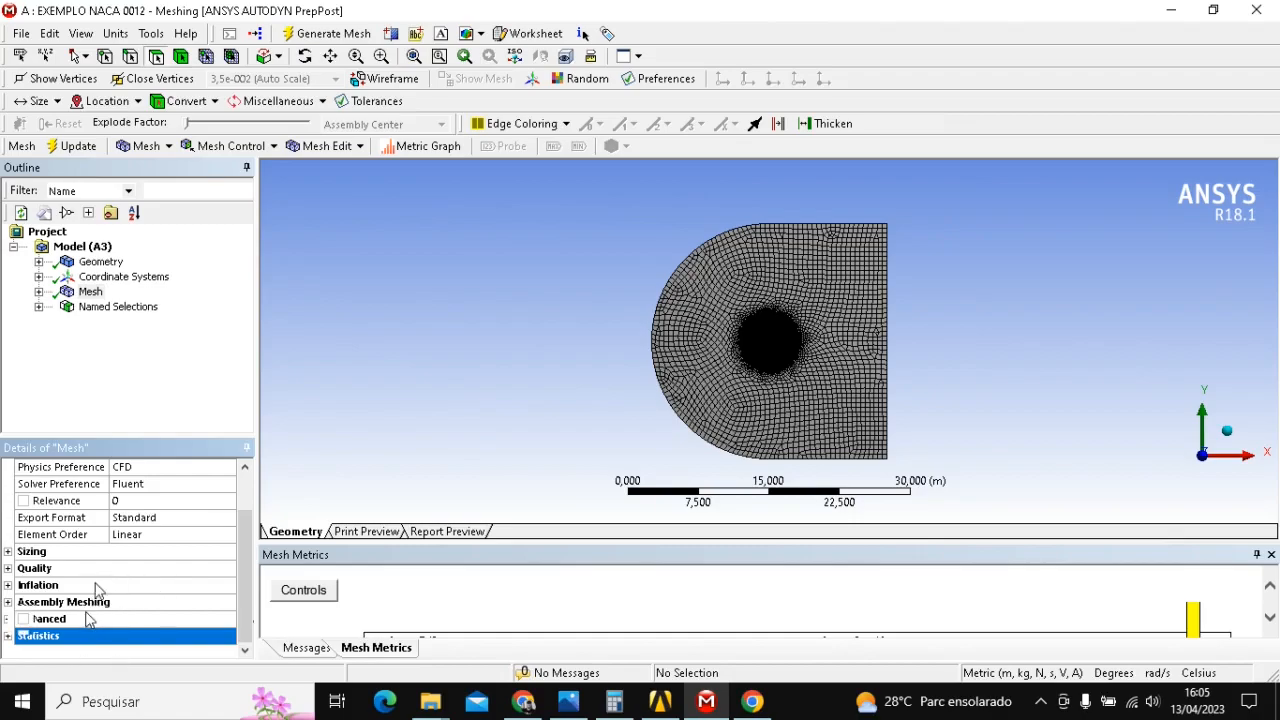
- Expand the mesh quality details and check the minimum and maximum values of the Orthogonal Quality metric
click(8, 568)
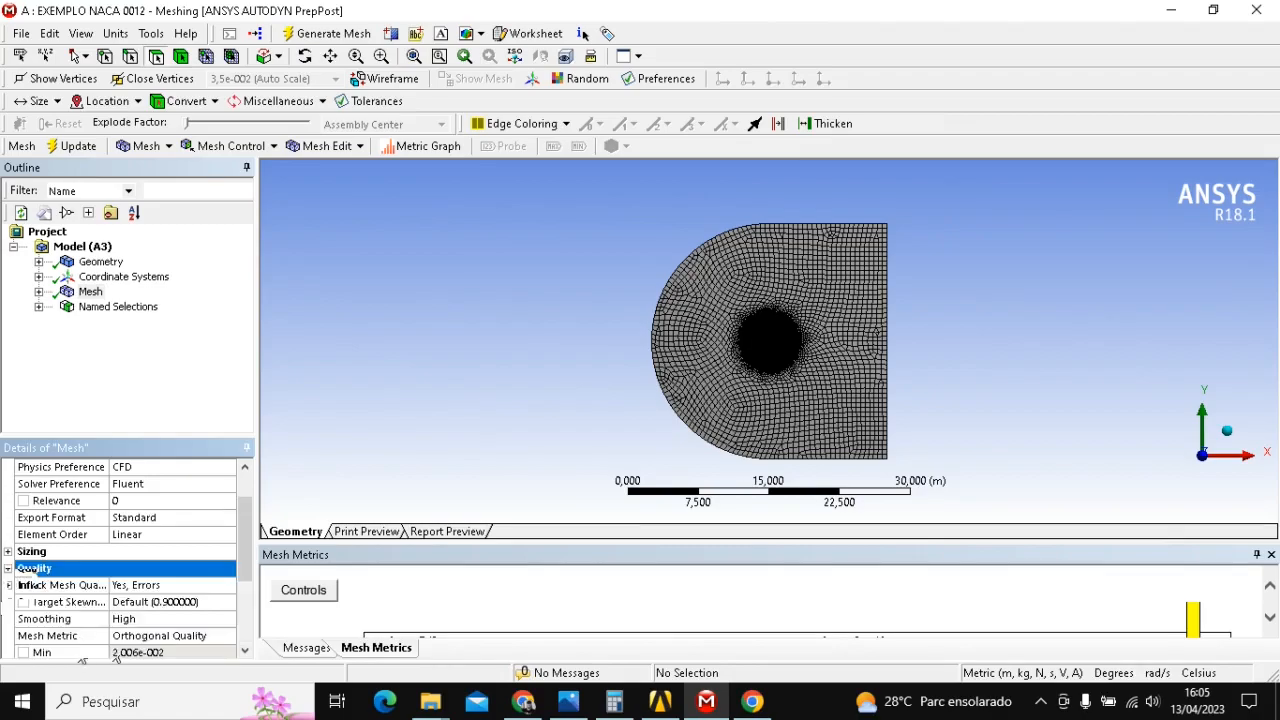
scroll(238, 549, down, 3)
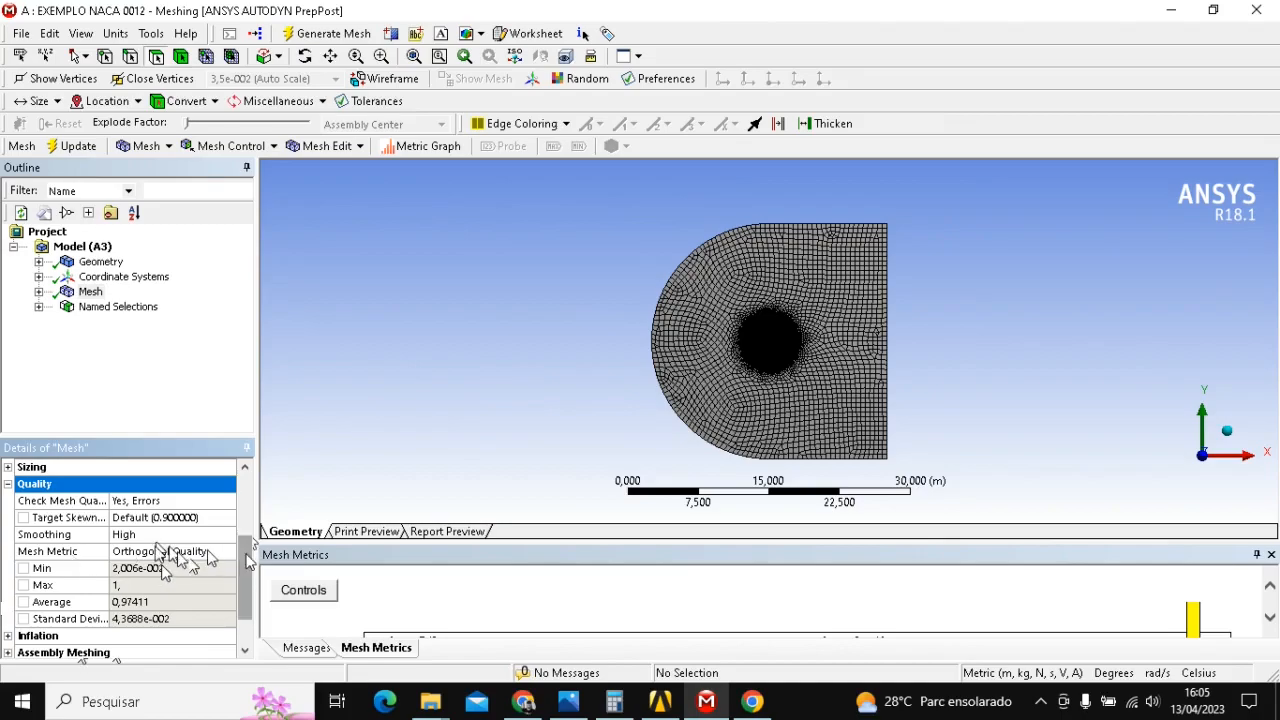
scroll(186, 578, down, 1)
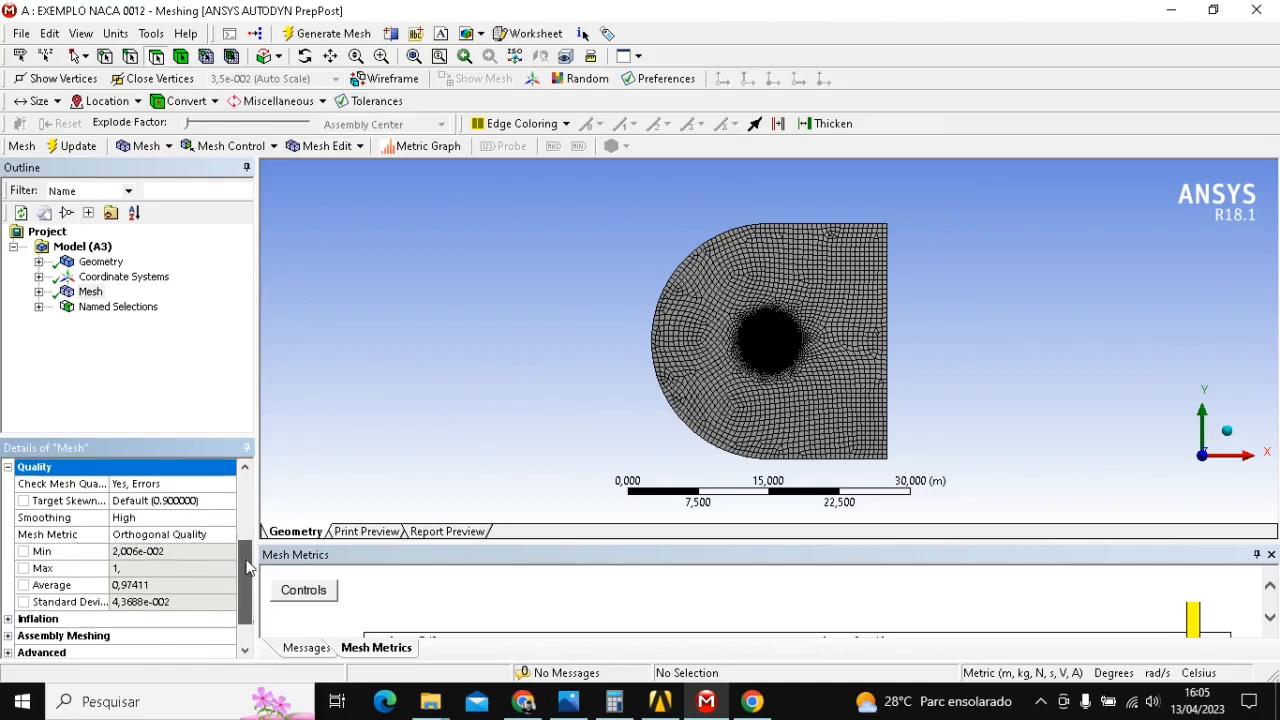
click(146, 551)
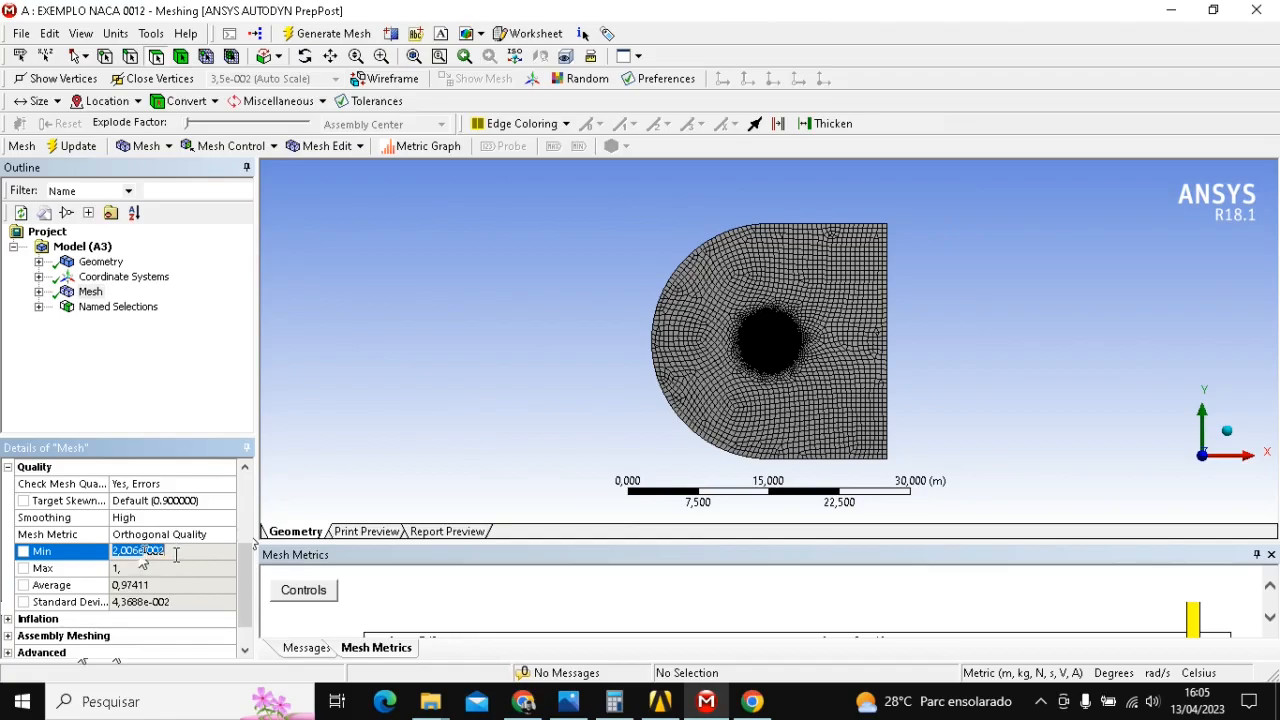
click(176, 554)
click(66, 570)
click(130, 566)
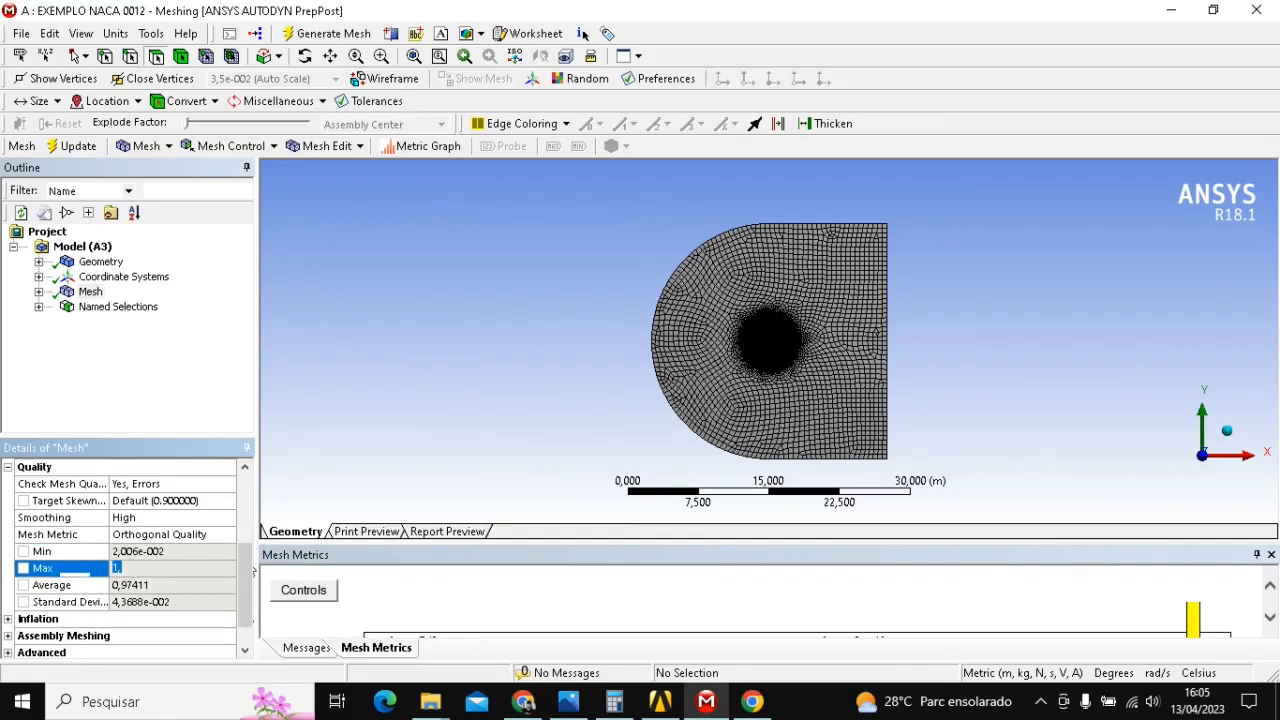
- Compare the average Orthogonal Quality of the mesh with its maximum value
click(47, 588)
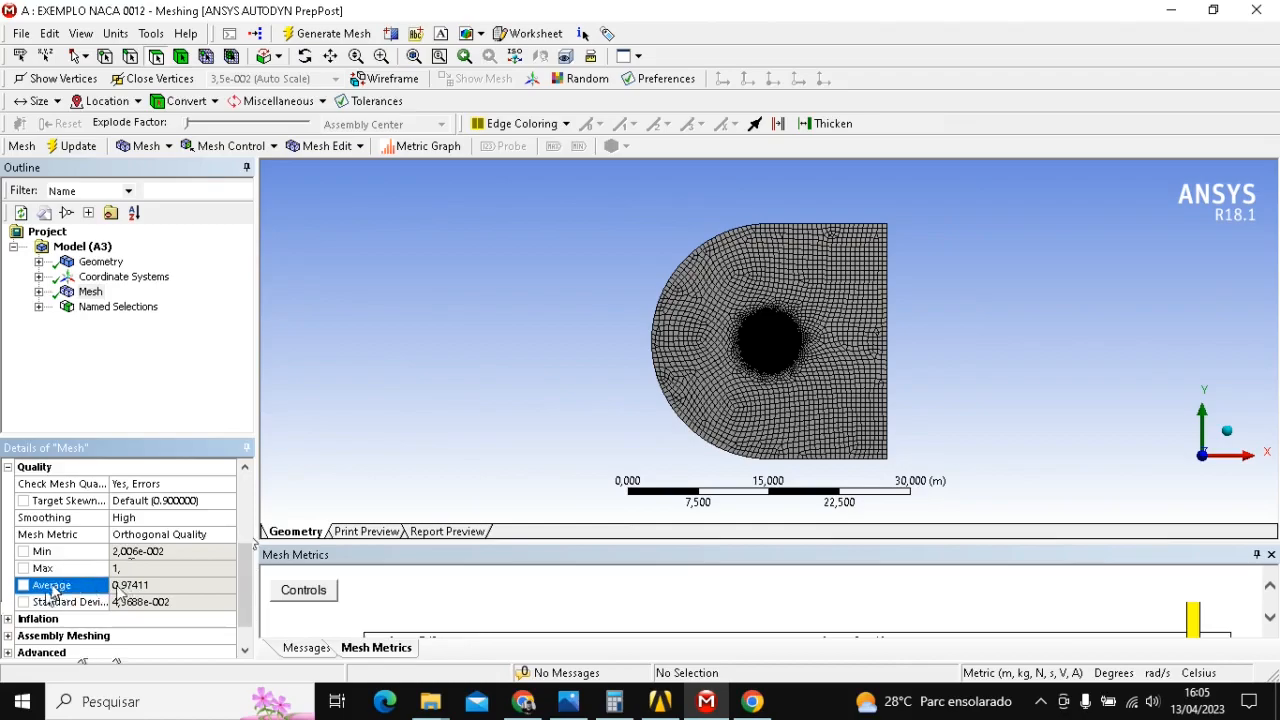
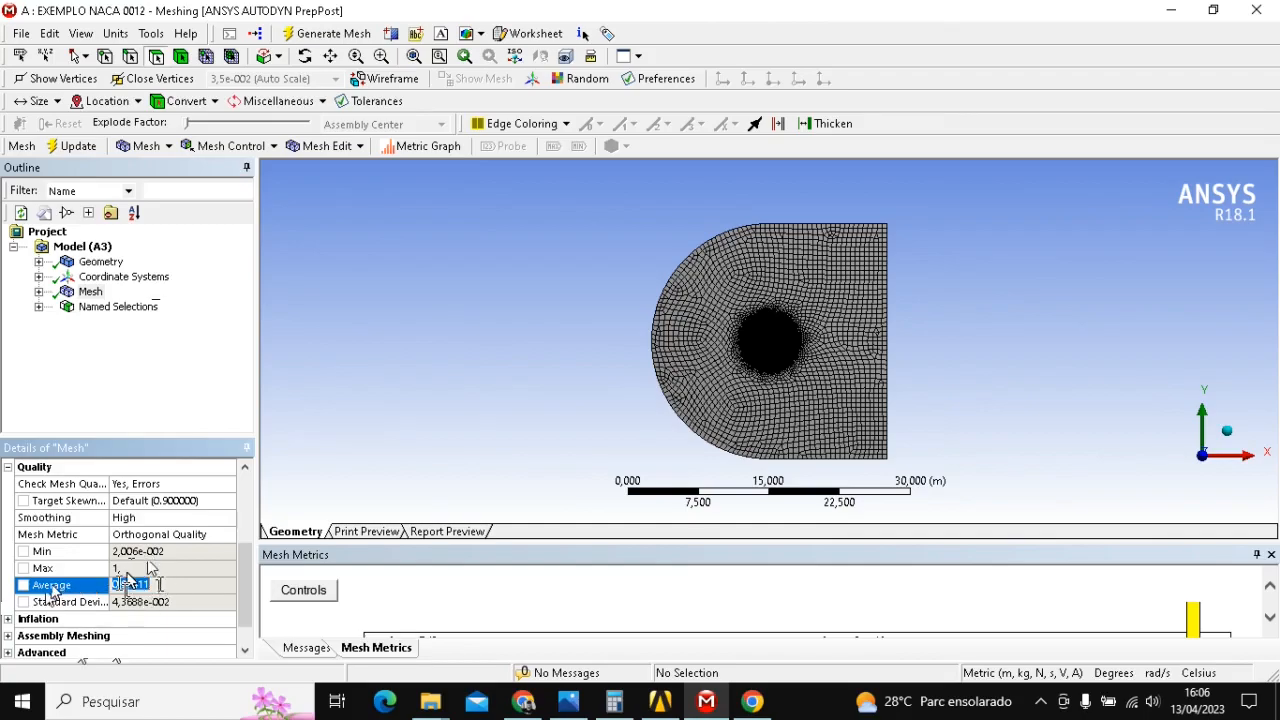
click(132, 568)
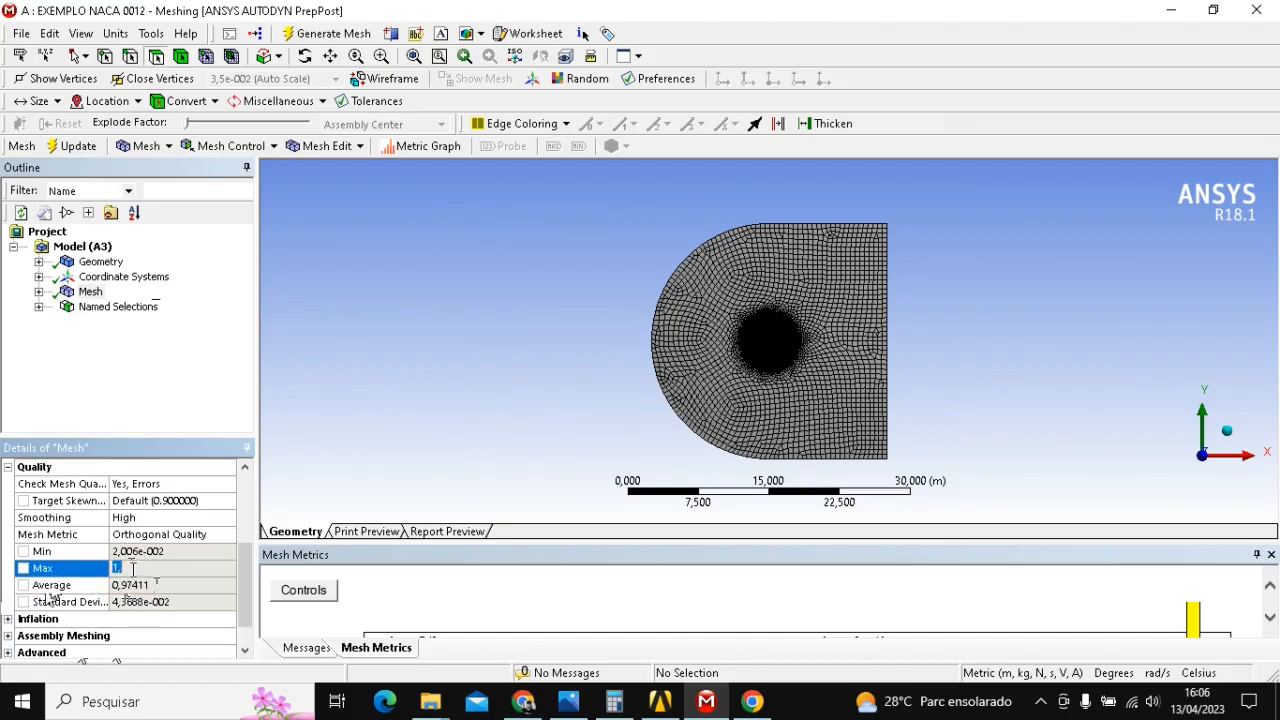
click(130, 585)
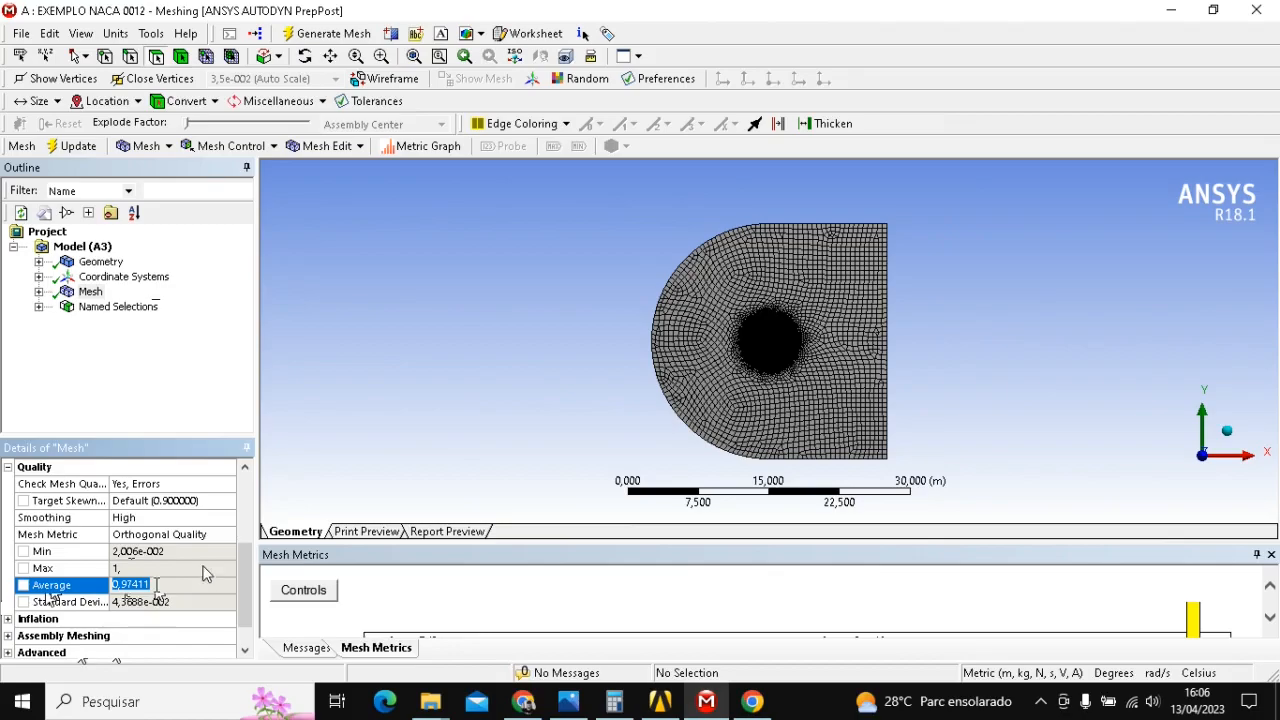
click(135, 370)
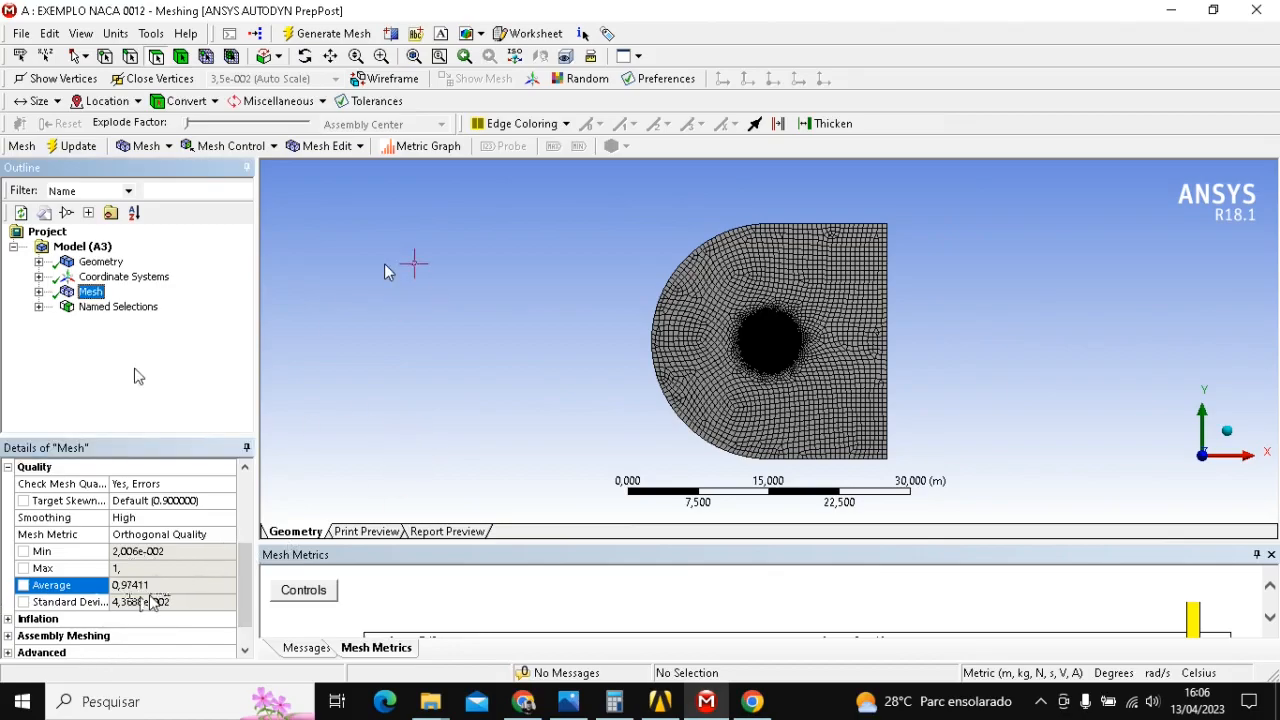